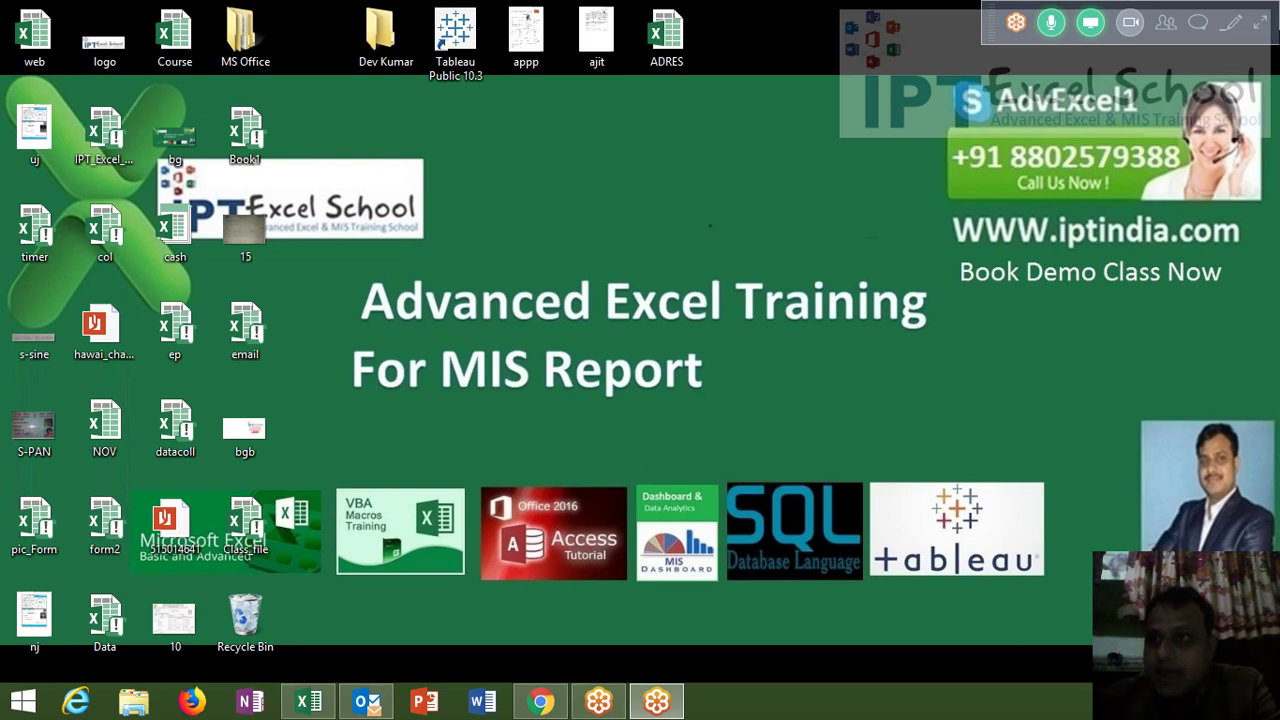
# - Copy the GoToMeeting join link from the Meeting ID menu and return to the Class_file workbook
pyautogui.click(1258, 33)
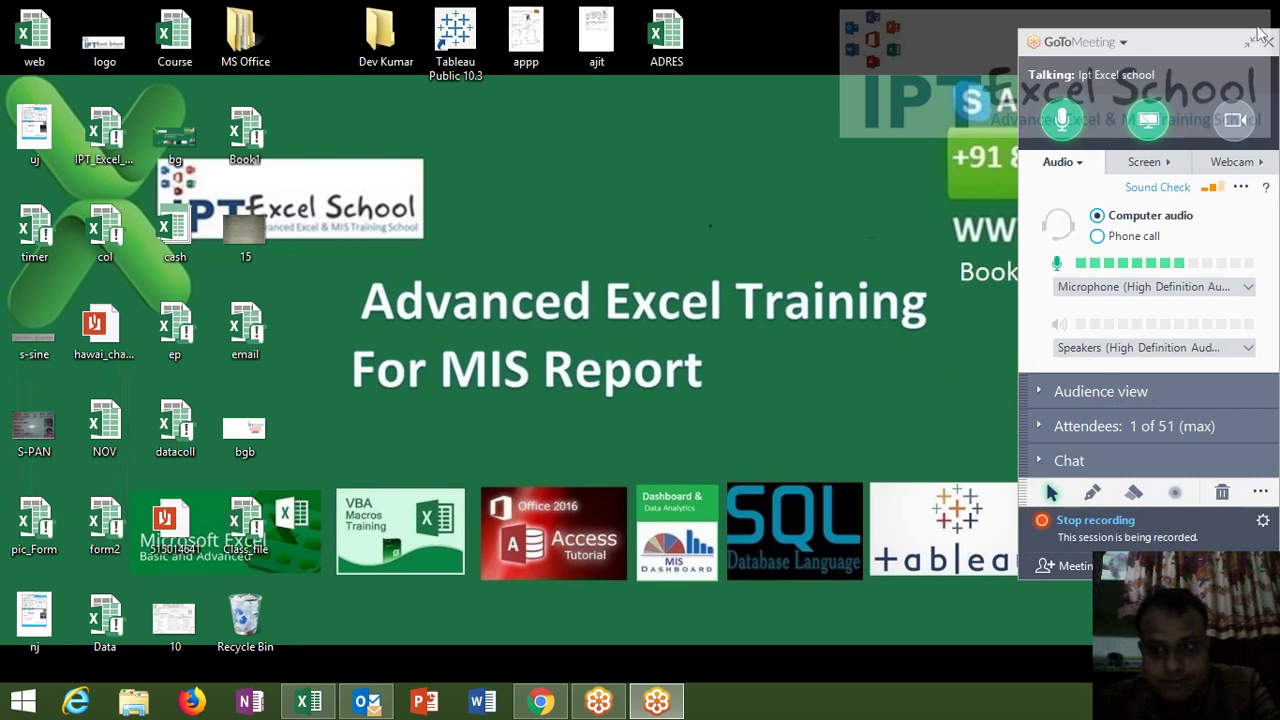
pyautogui.click(1047, 168)
pyautogui.click(1048, 372)
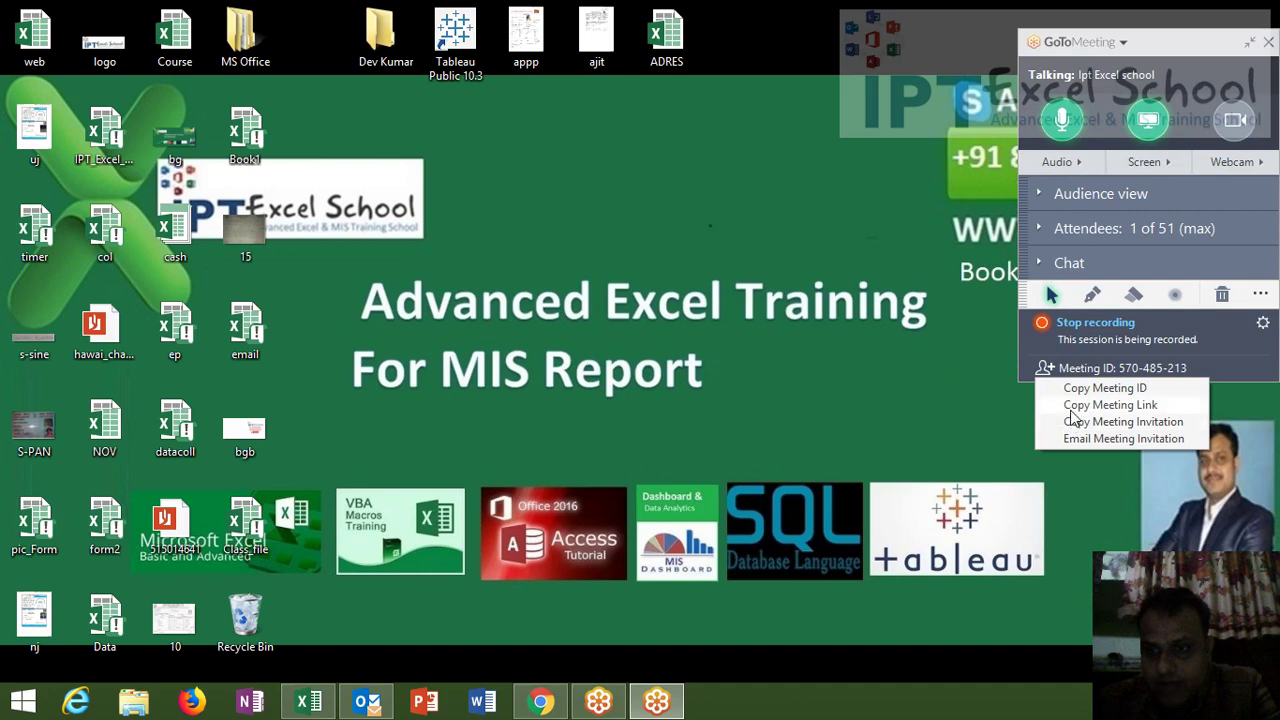
pyautogui.click(1076, 406)
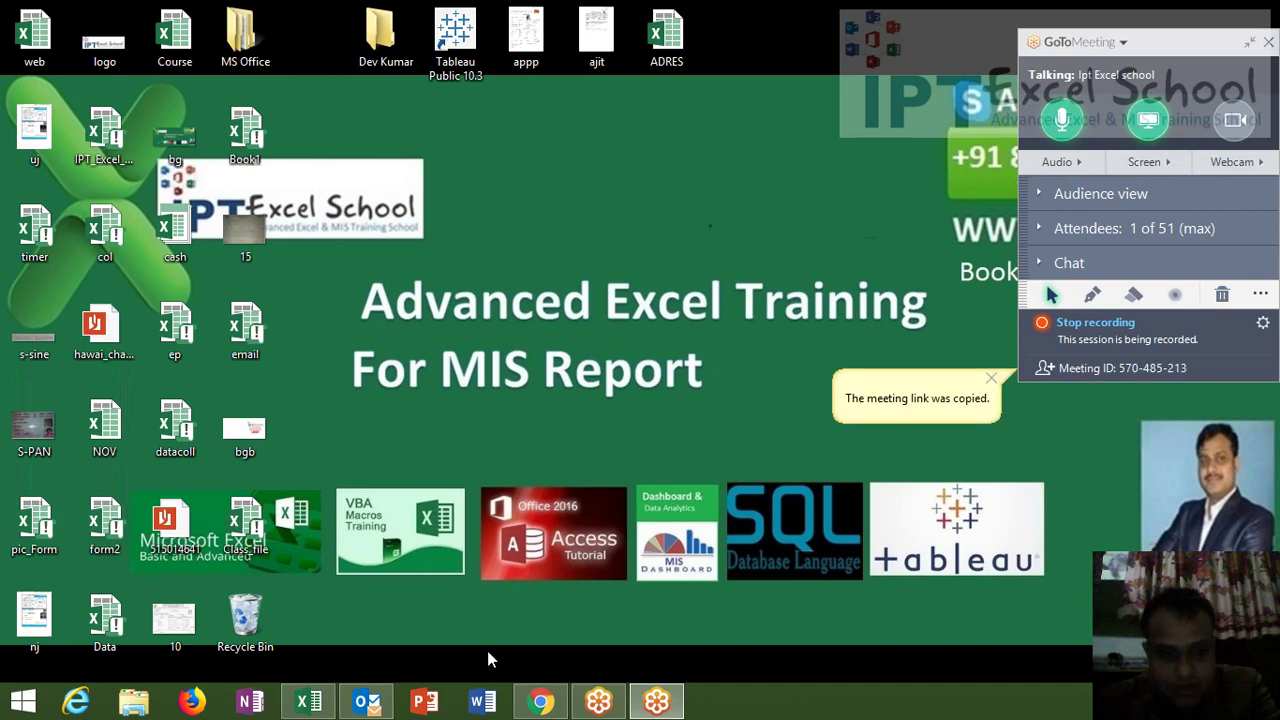
pyautogui.click(308, 701)
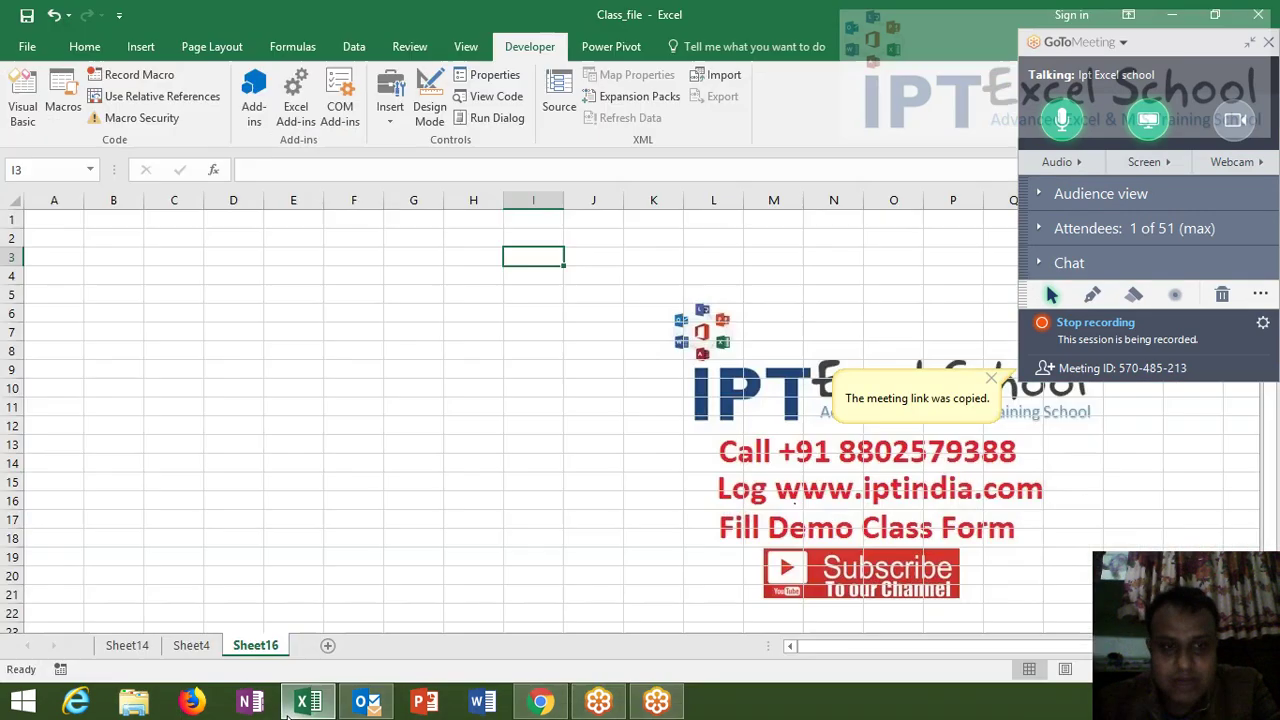
# - Open IPT_Excel_School from recent workbooks and set C2 to 20.45
pyautogui.click(39, 50)
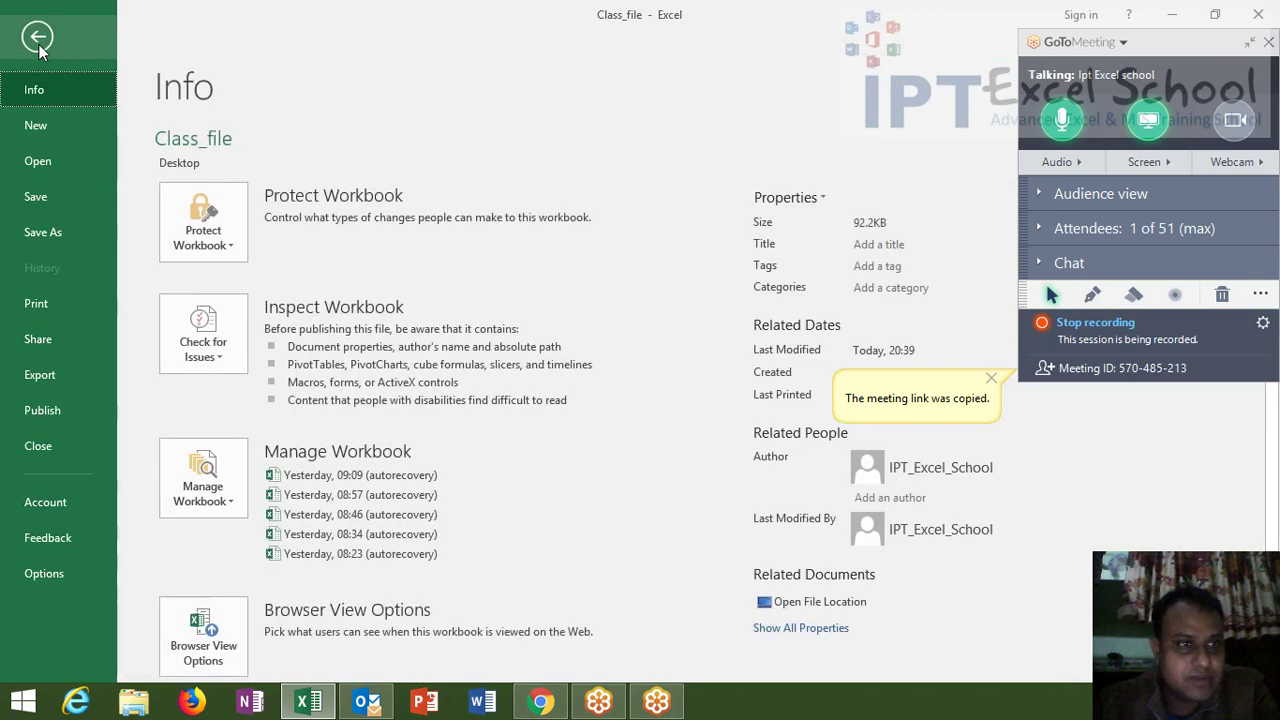
pyautogui.click(47, 165)
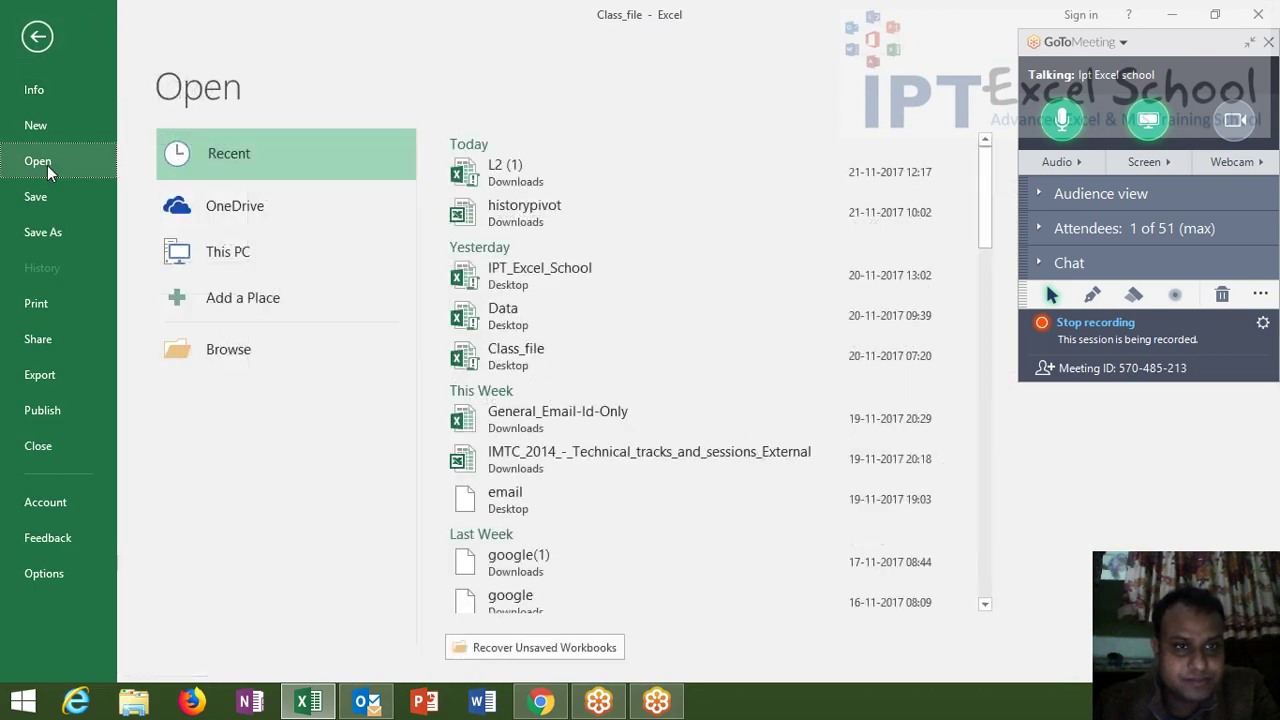
pyautogui.click(544, 274)
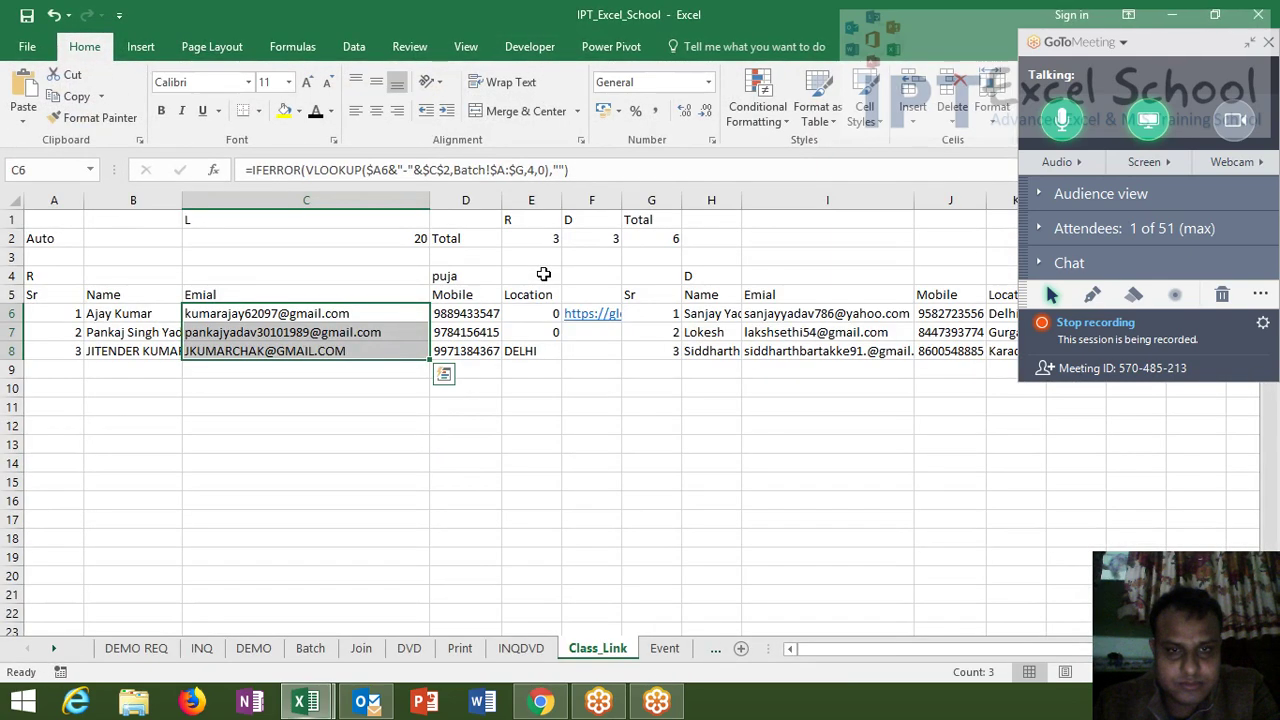
pyautogui.click(417, 238)
pyautogui.write('20.')
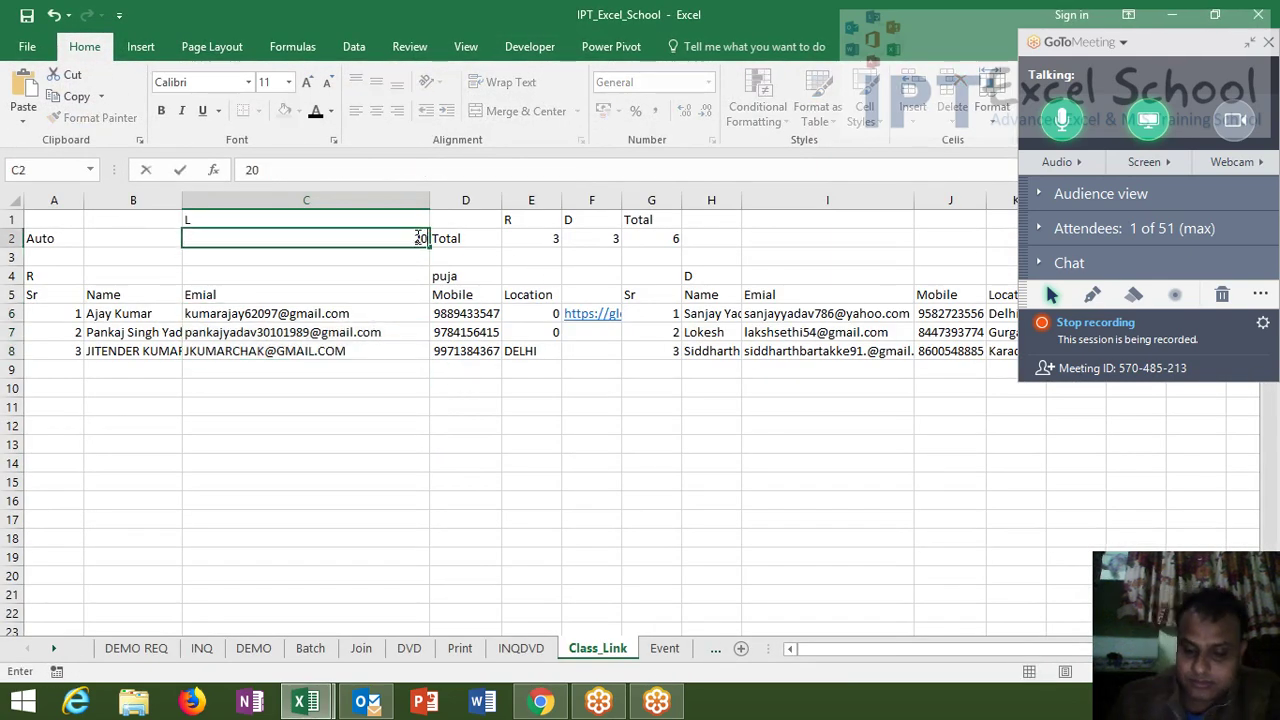
pyautogui.write('45')
pyautogui.press('Return')
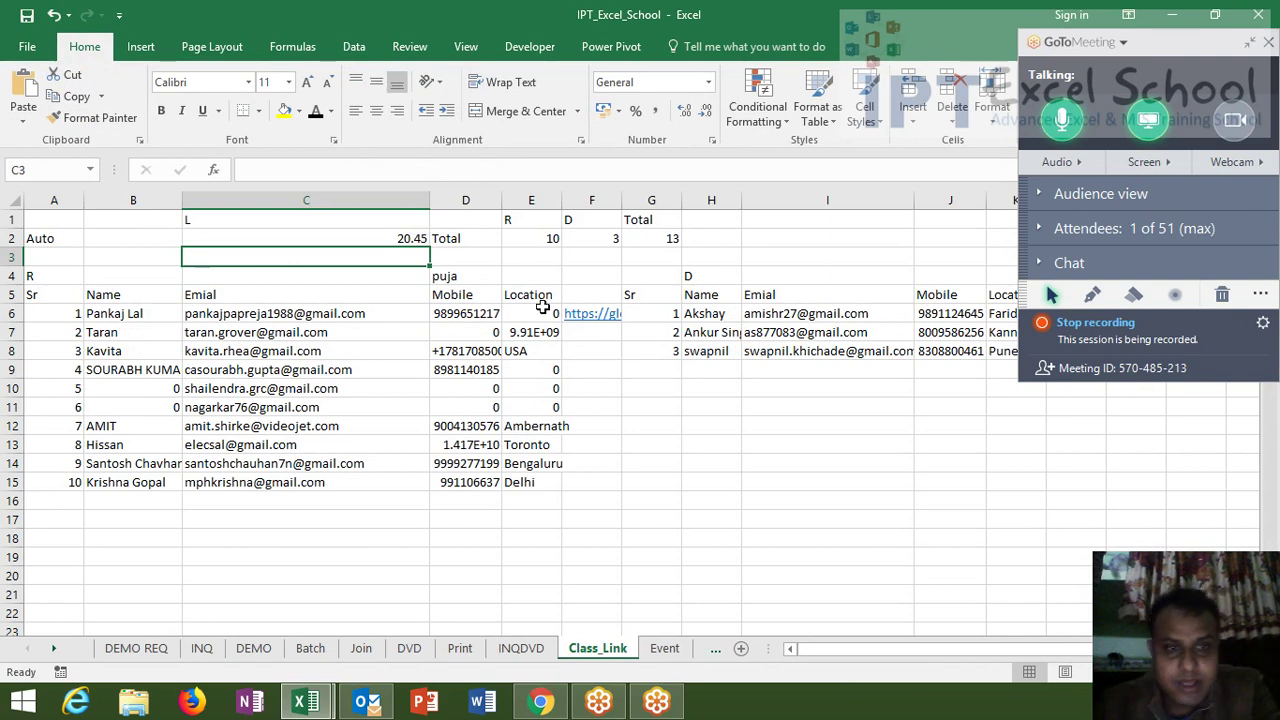
# - Replace the old meeting link in F6 with the copied join link
pyautogui.click(586, 296)
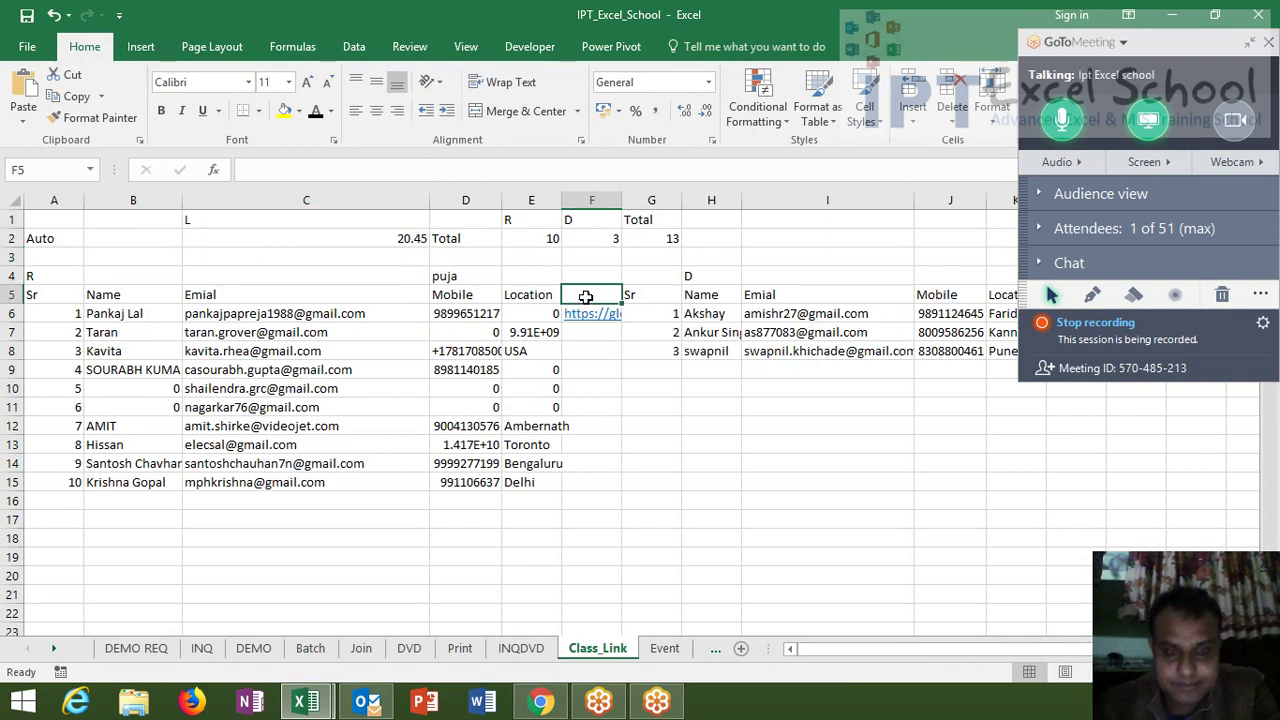
pyautogui.click(592, 315)
pyautogui.press('Delete')
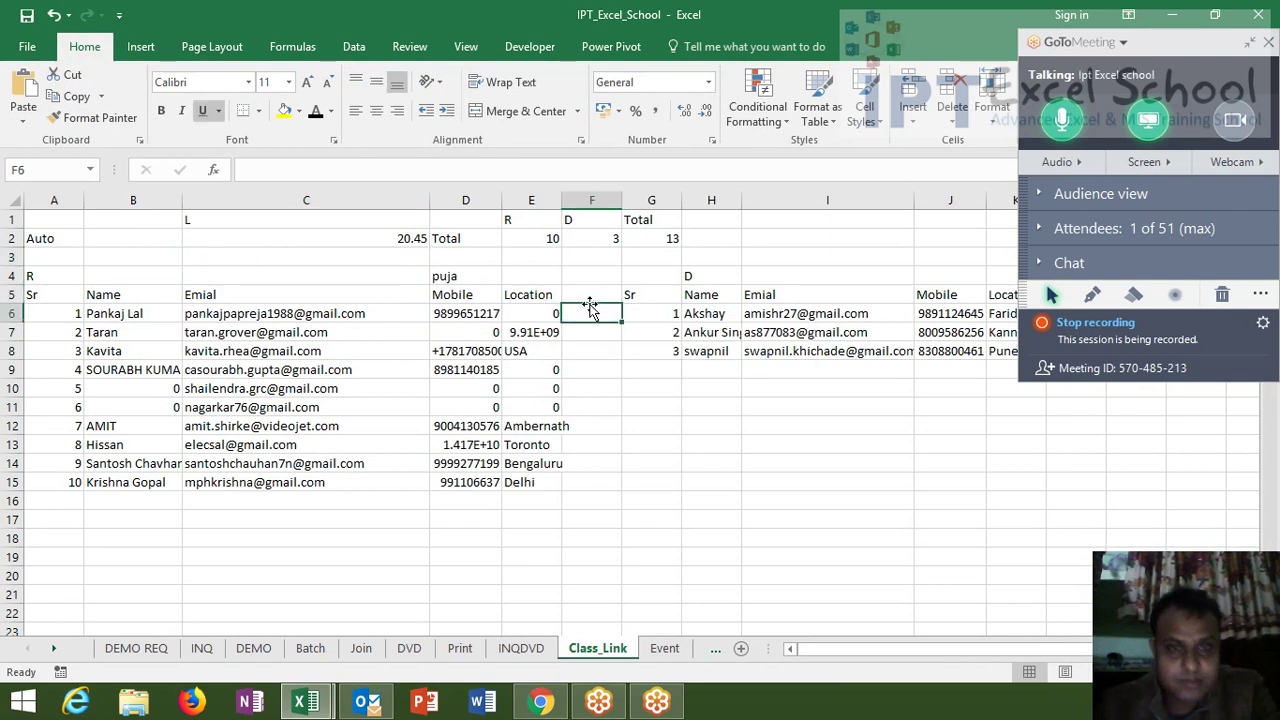
pyautogui.hotkey('ctrl', 'v')
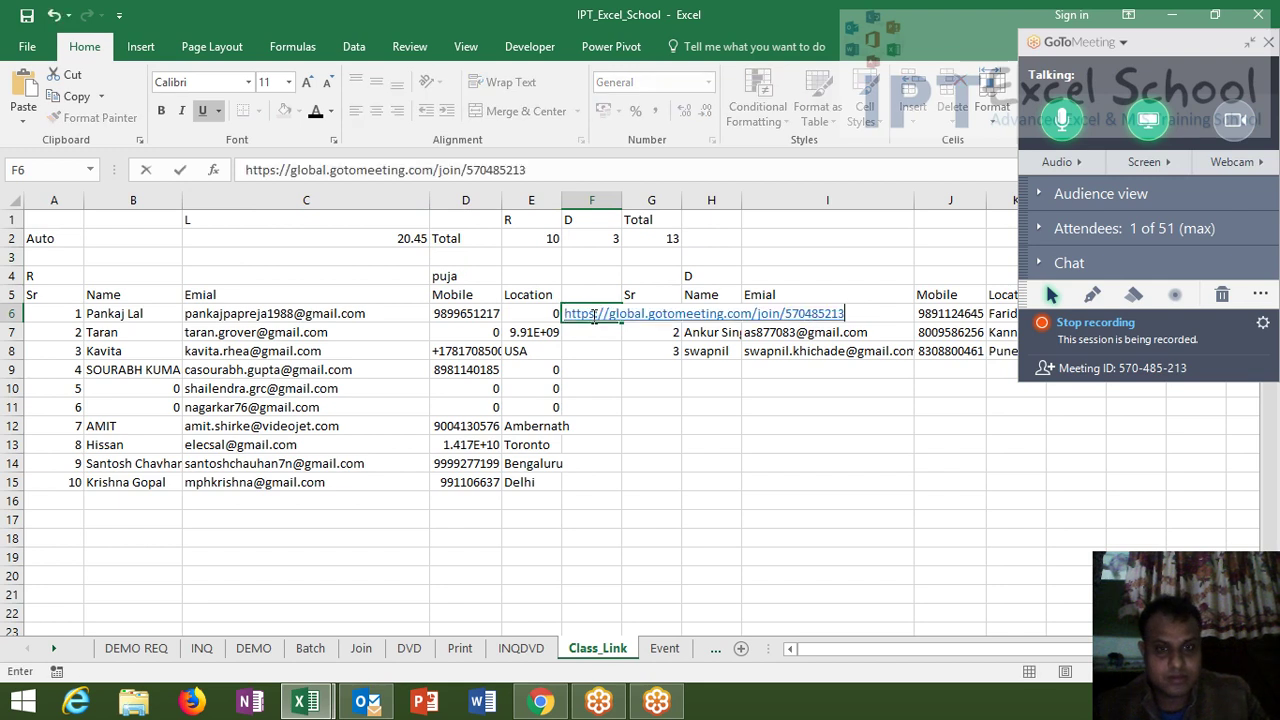
pyautogui.press('Return')
# - Select the student email addresses down the list from the first one
pyautogui.press('Up')
pyautogui.press('Left')
pyautogui.press('Left')
pyautogui.press('Left')
pyautogui.press('Left')
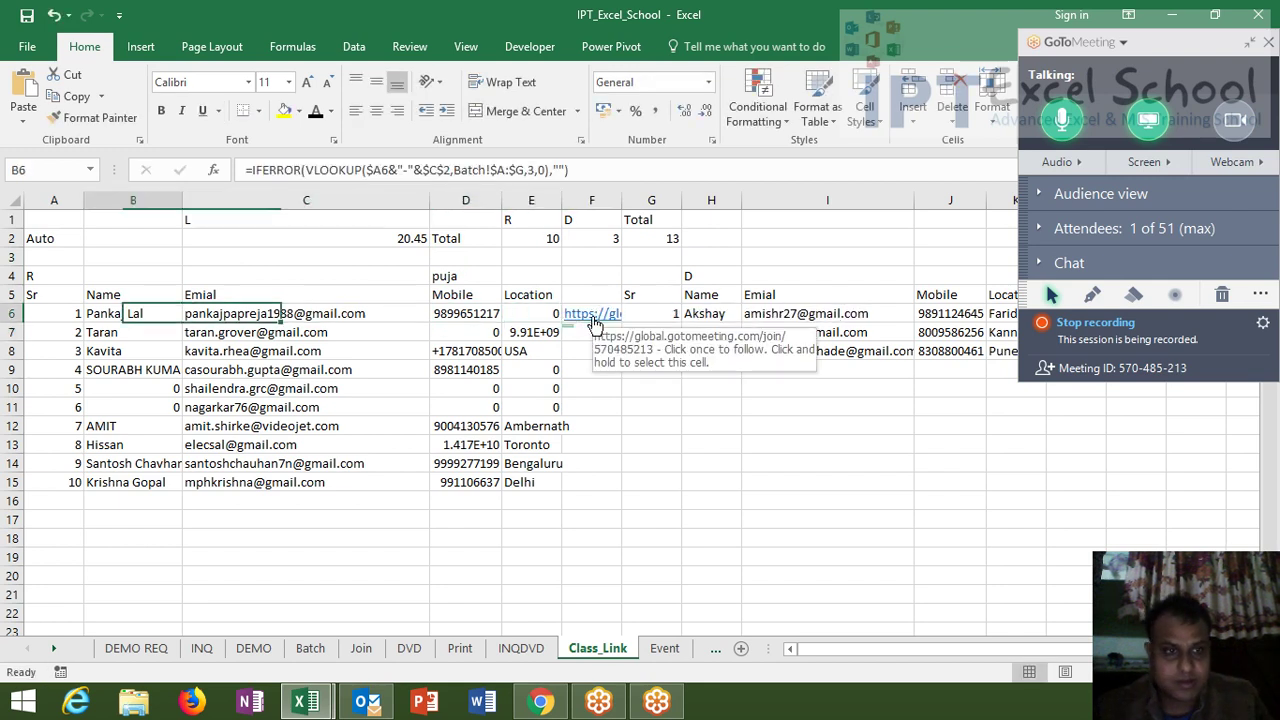
pyautogui.press('Right')
pyautogui.hotkey('shift', 'Down')
pyautogui.hotkey('shift', 'Down')
pyautogui.hotkey('shift', 'Down')
pyautogui.hotkey('shift', 'Down')
pyautogui.hotkey('shift', 'Down')
pyautogui.hotkey('shift', 'Down')
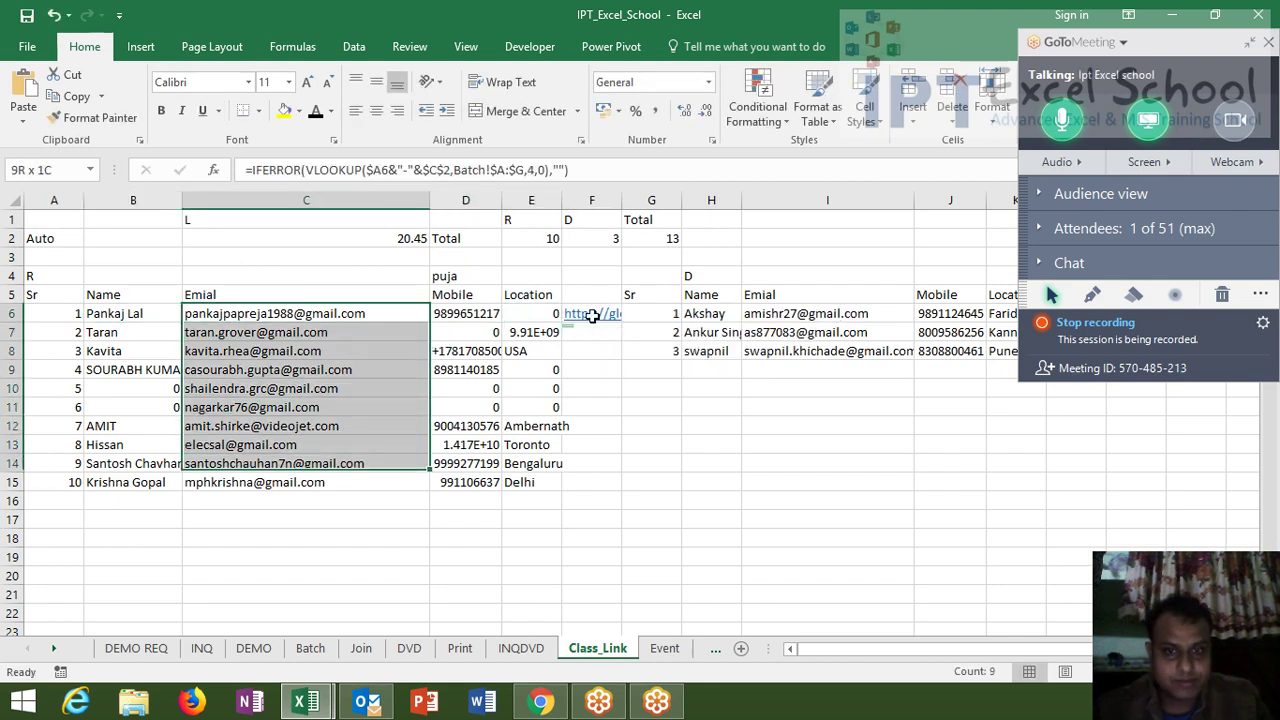
pyautogui.hotkey('shift', 'Down')
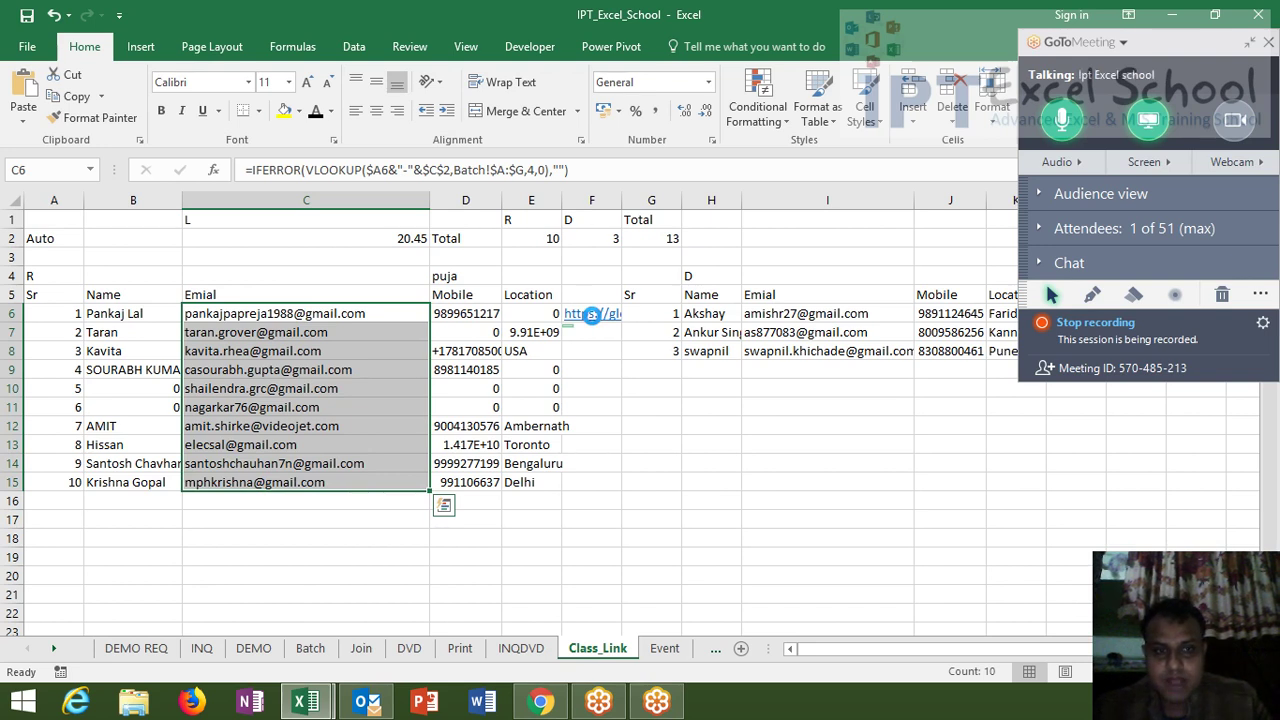
# - Select the three emails in column I, then minimise Excel to show the desktop
pyautogui.click(820, 319)
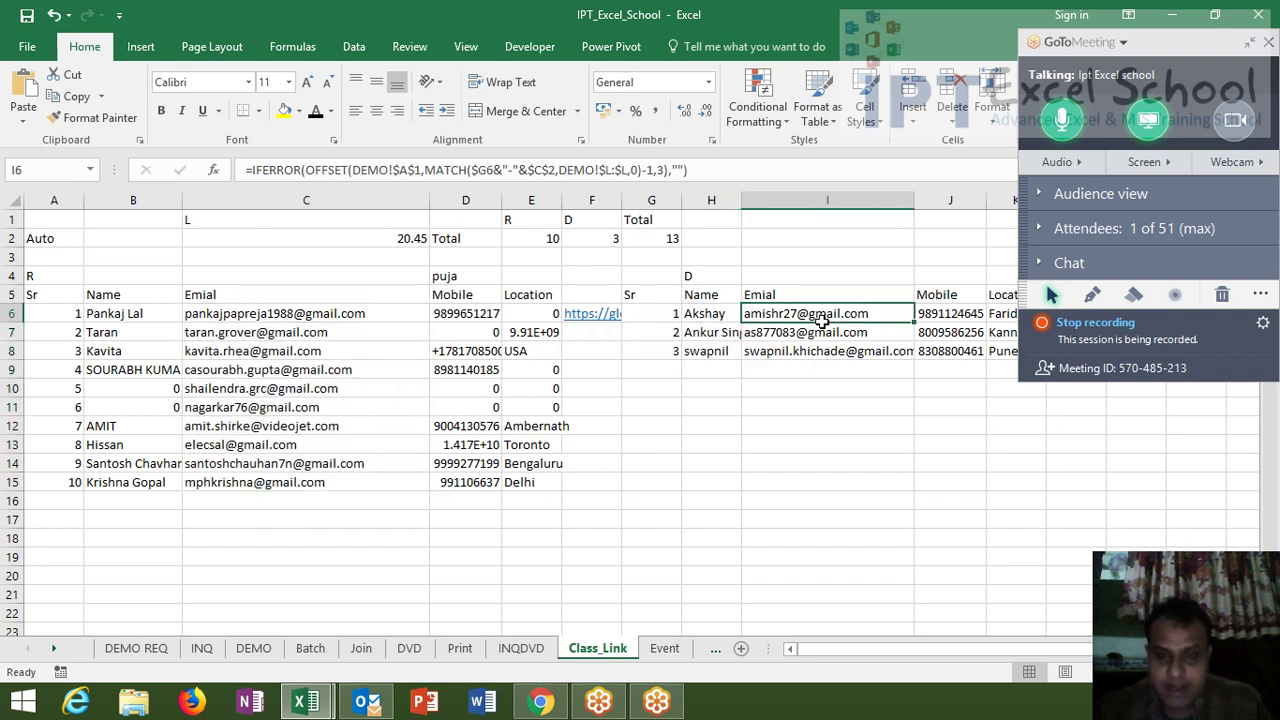
pyautogui.hotkey('ctrl', 'shift', 'Down')
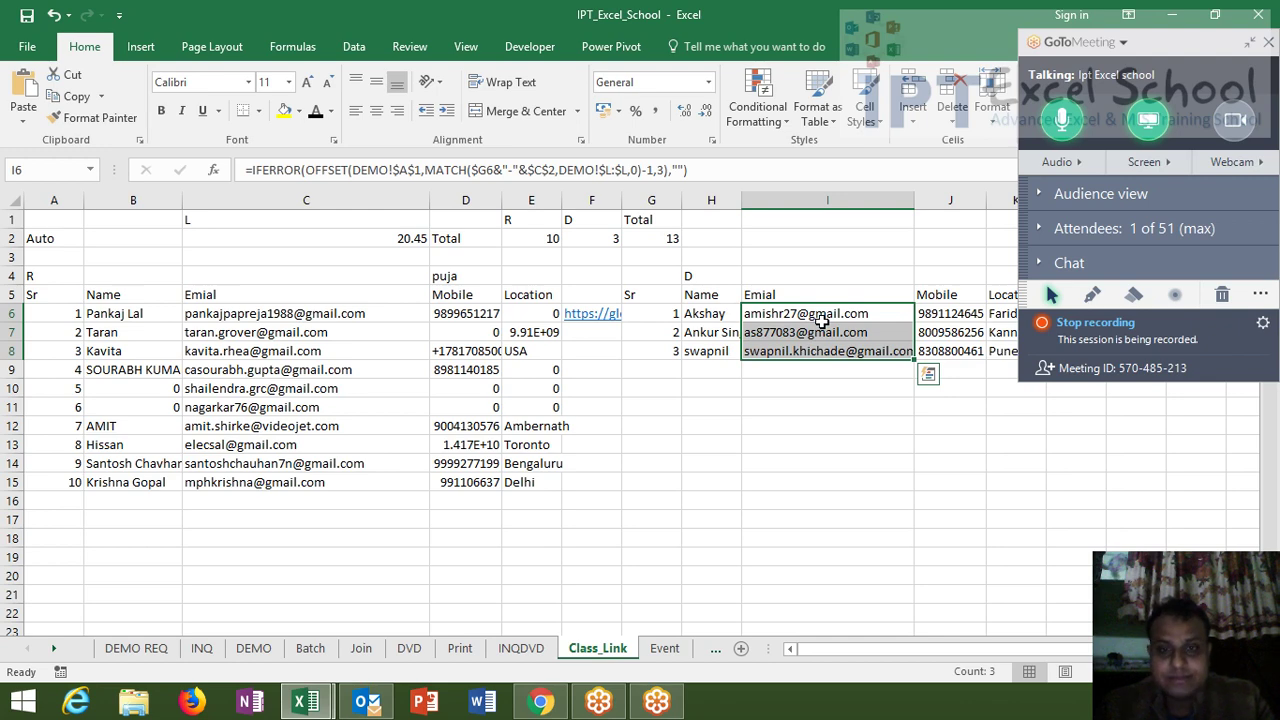
pyautogui.press('super+d')
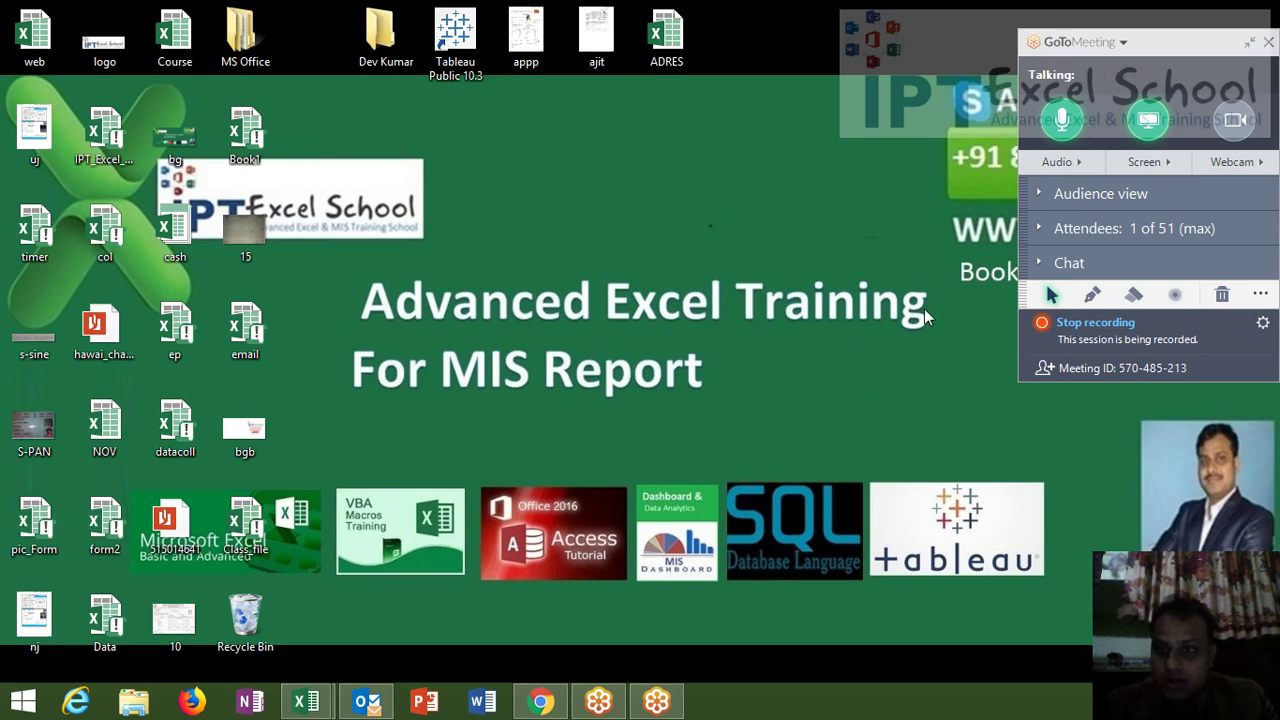
# - Stop the session recording and pause the screen recorder from its system tray menu
pyautogui.click(1080, 230)
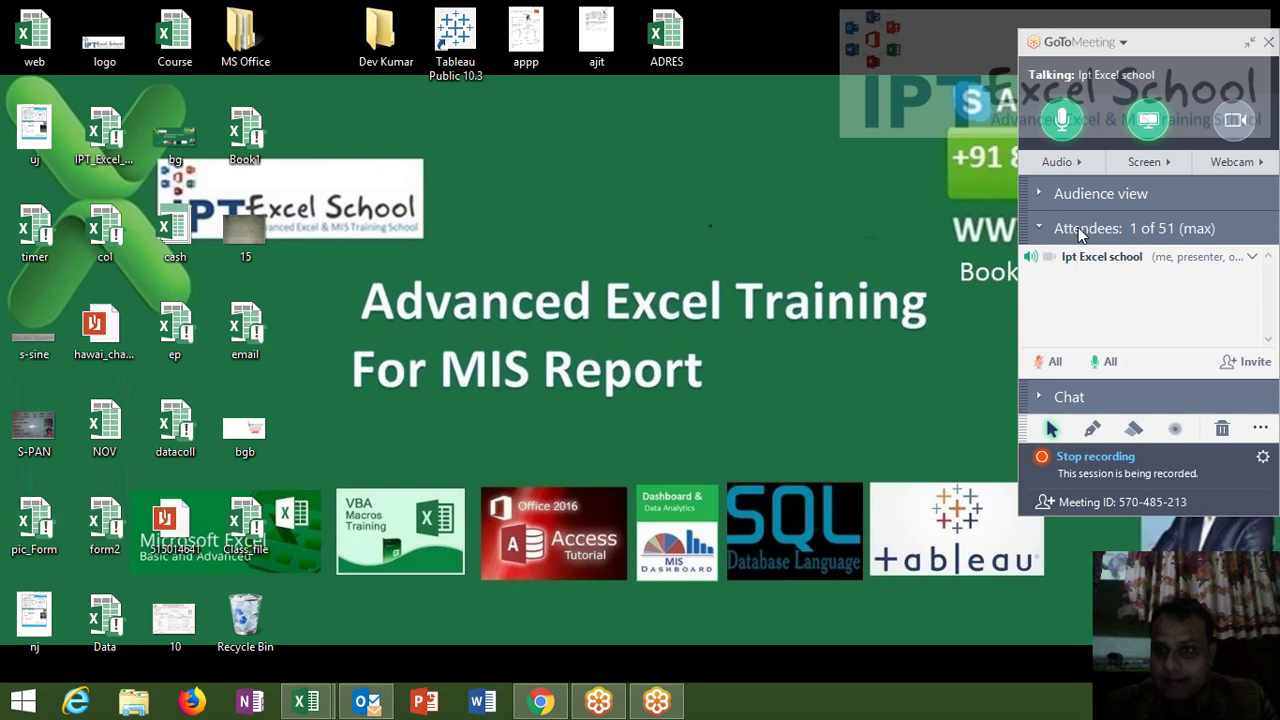
pyautogui.click(1080, 230)
pyautogui.click(1060, 322)
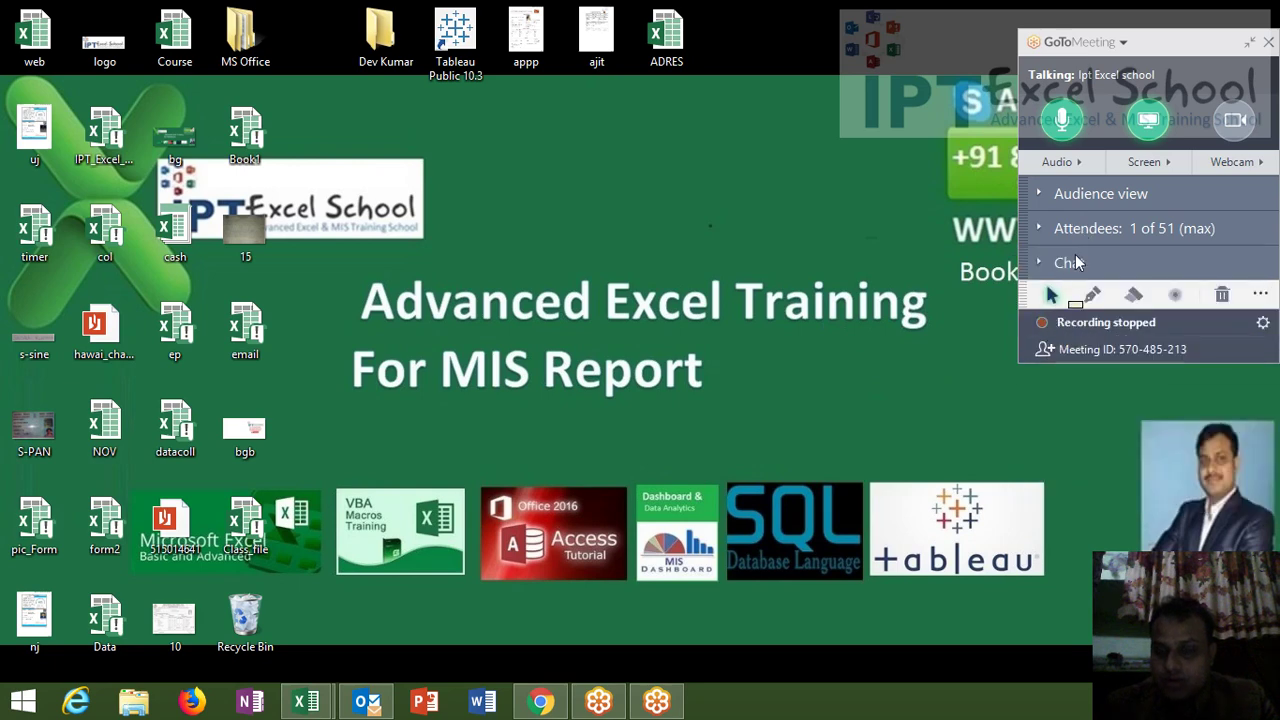
pyautogui.click(1115, 702)
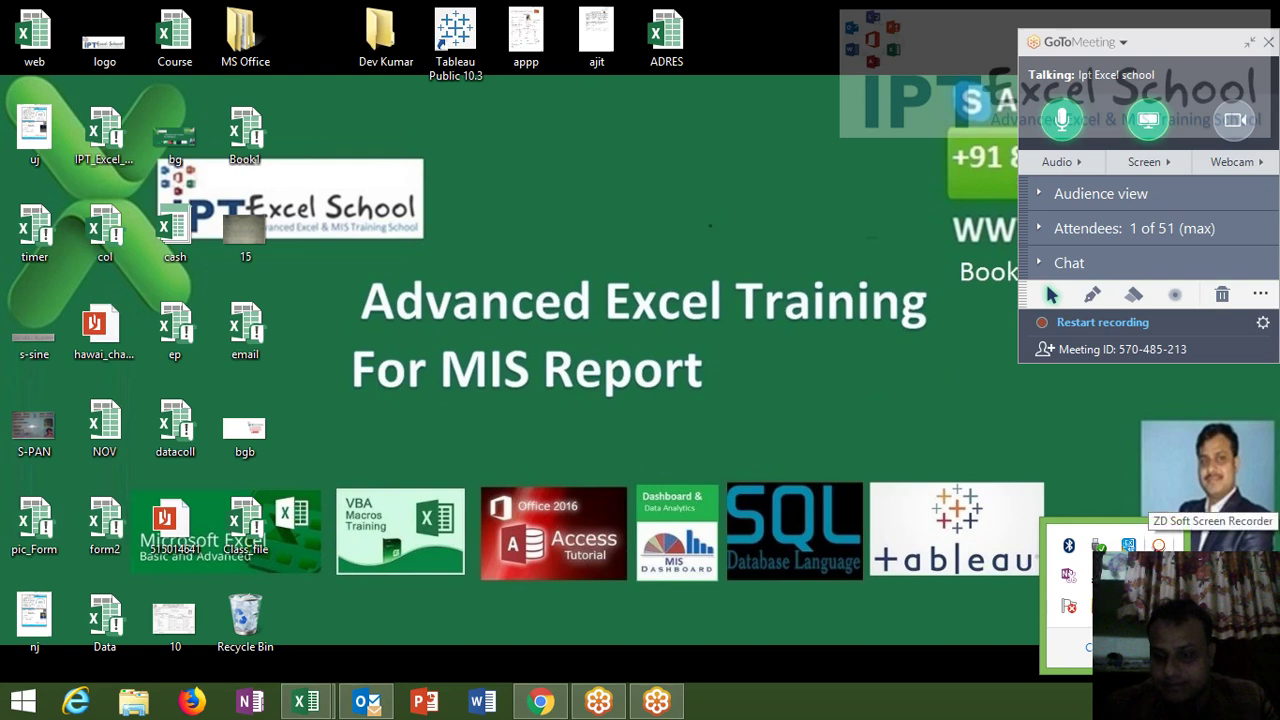
pyautogui.rightClick(1158, 545)
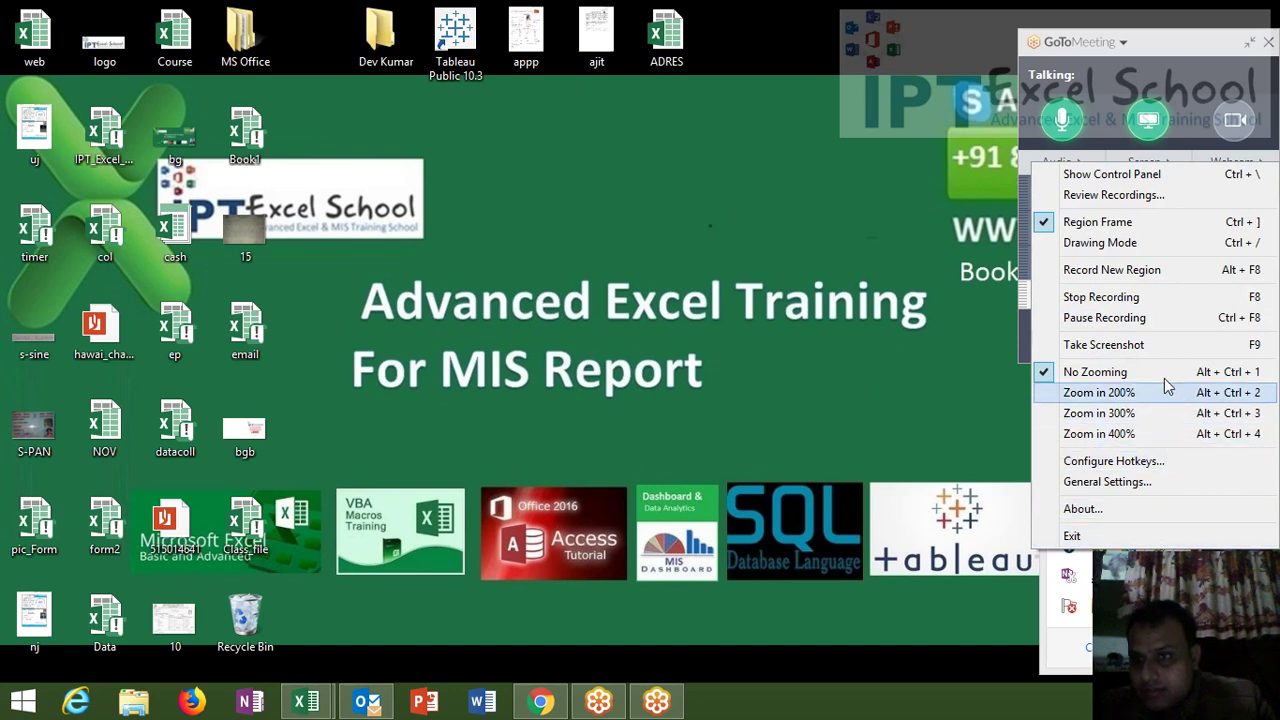
pyautogui.click(1146, 320)
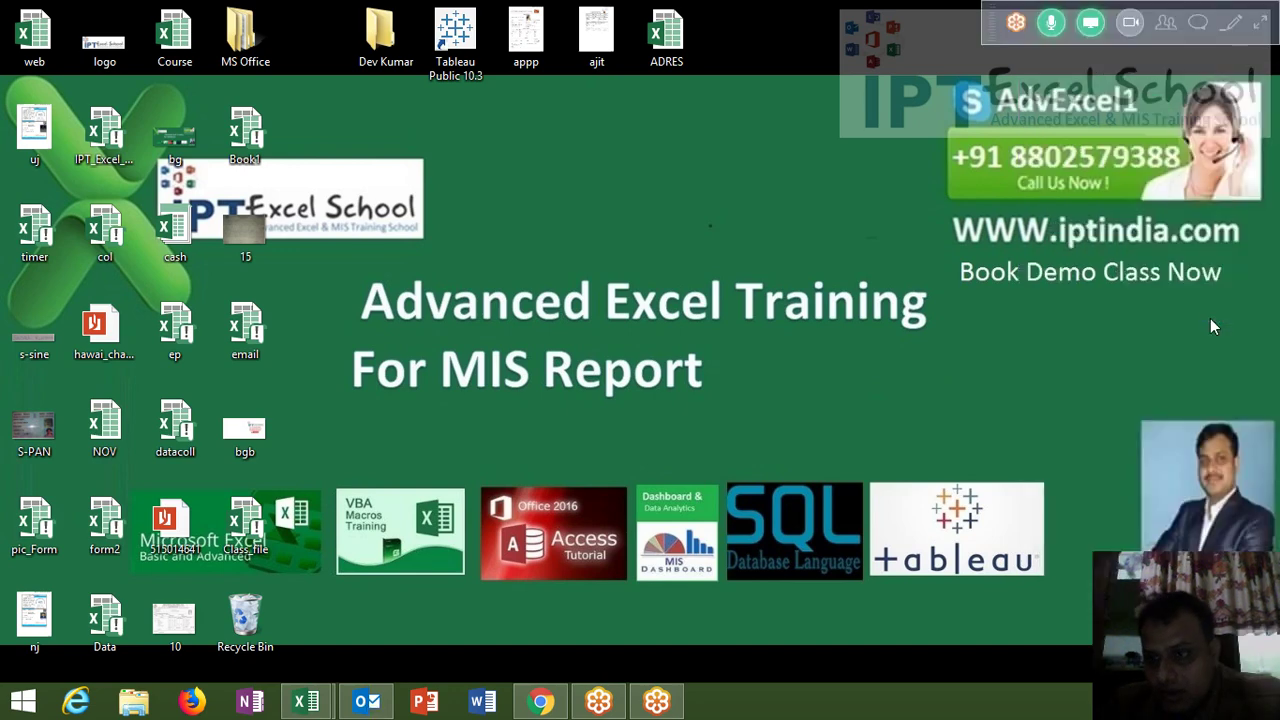
# - Refresh the desktop several times and collapse the meeting panel into its compact toolbar
pyautogui.click(1262, 25)
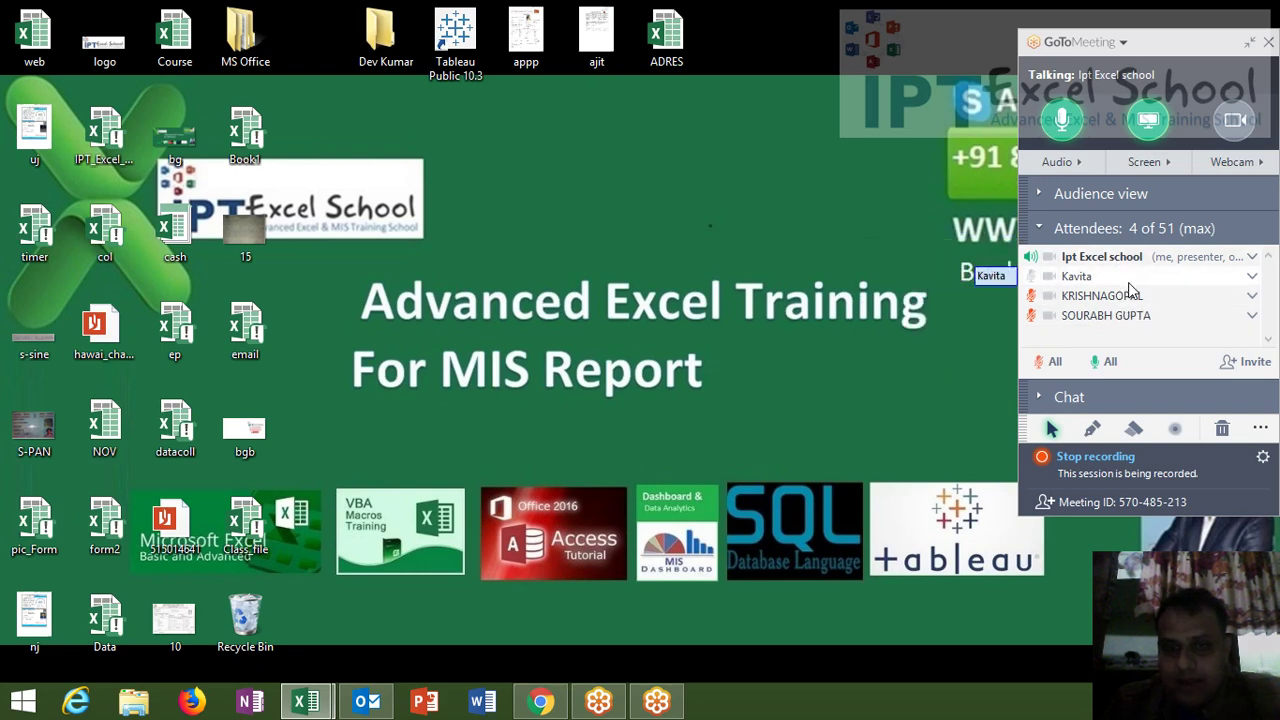
pyautogui.rightClick(680, 243)
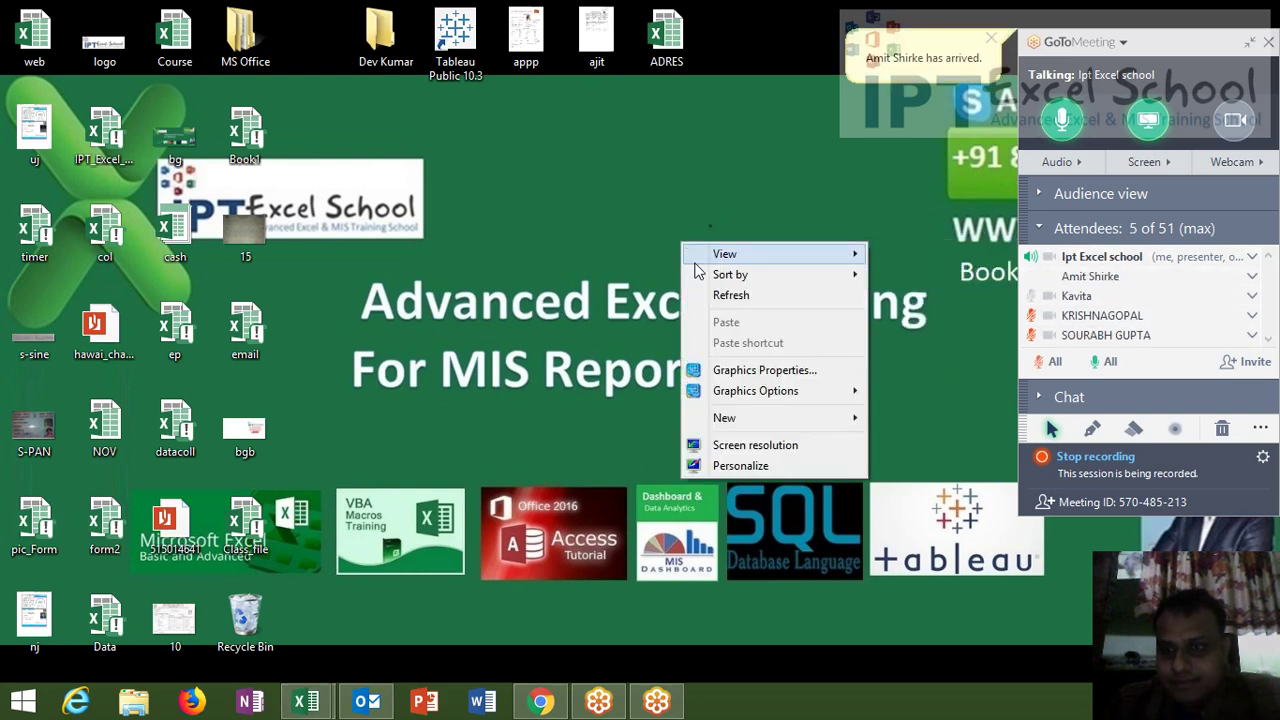
pyautogui.click(724, 293)
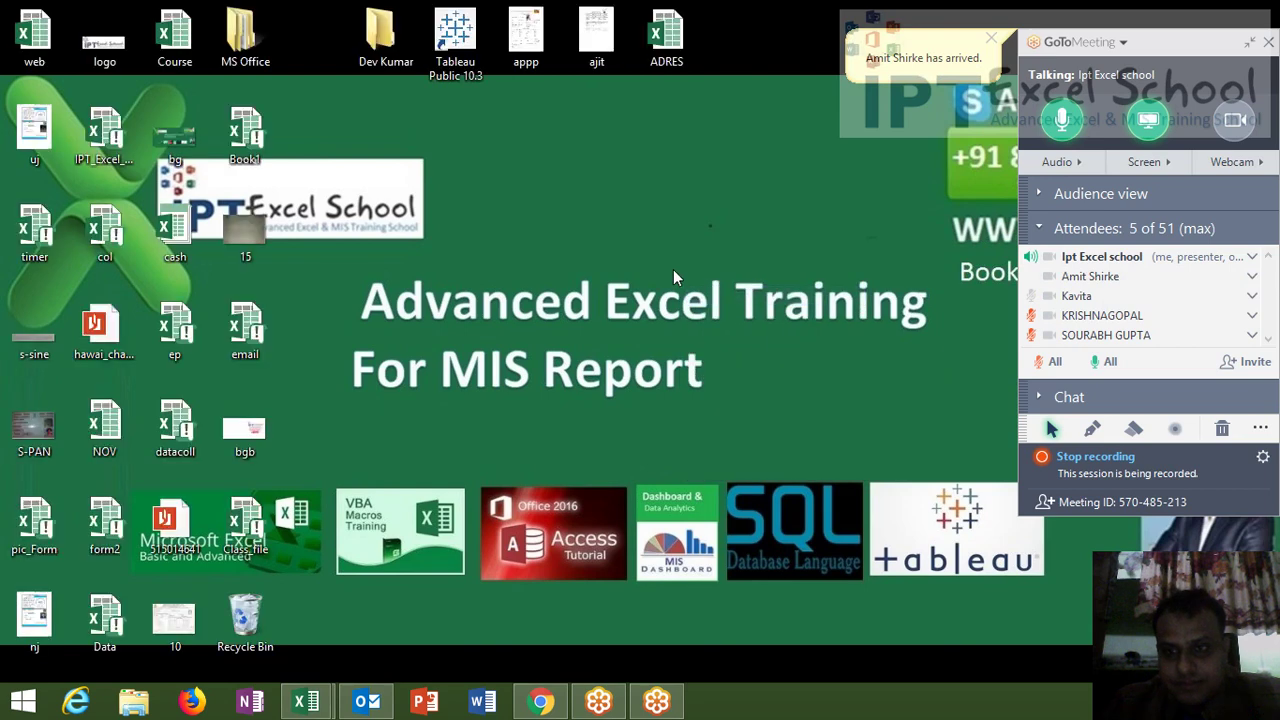
pyautogui.rightClick(674, 270)
pyautogui.click(709, 333)
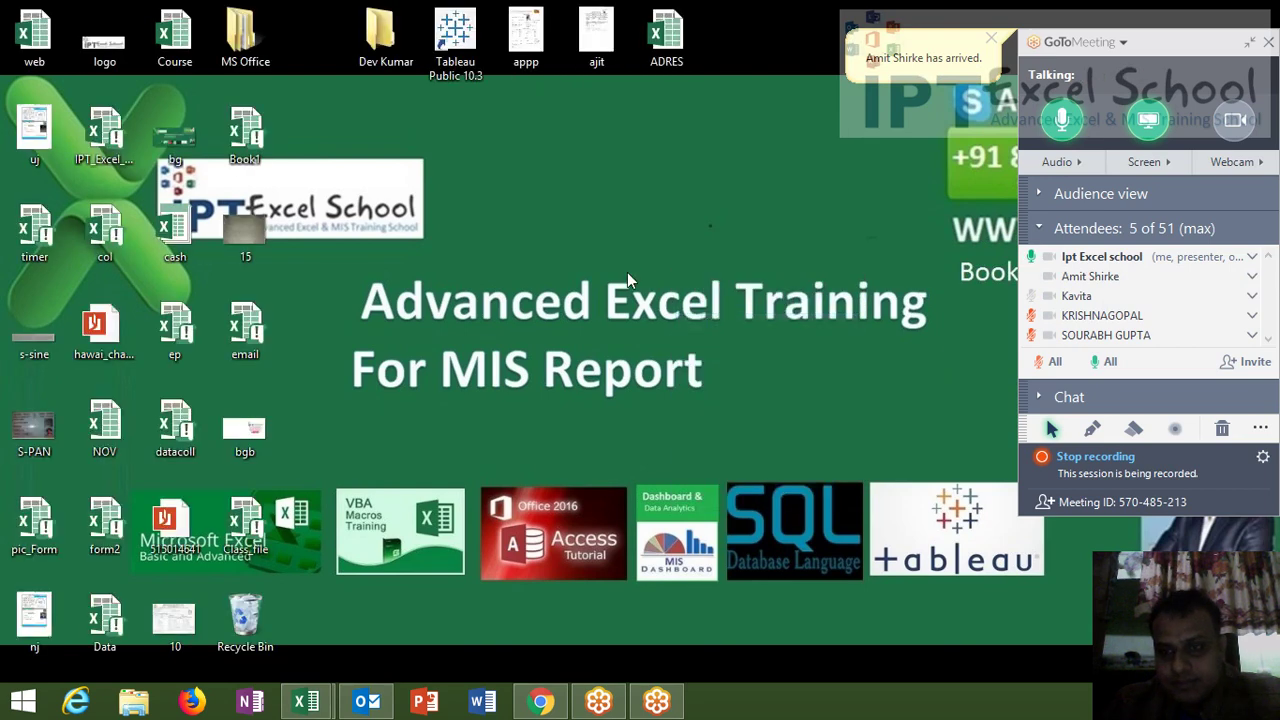
pyautogui.rightClick(627, 272)
pyautogui.click(678, 332)
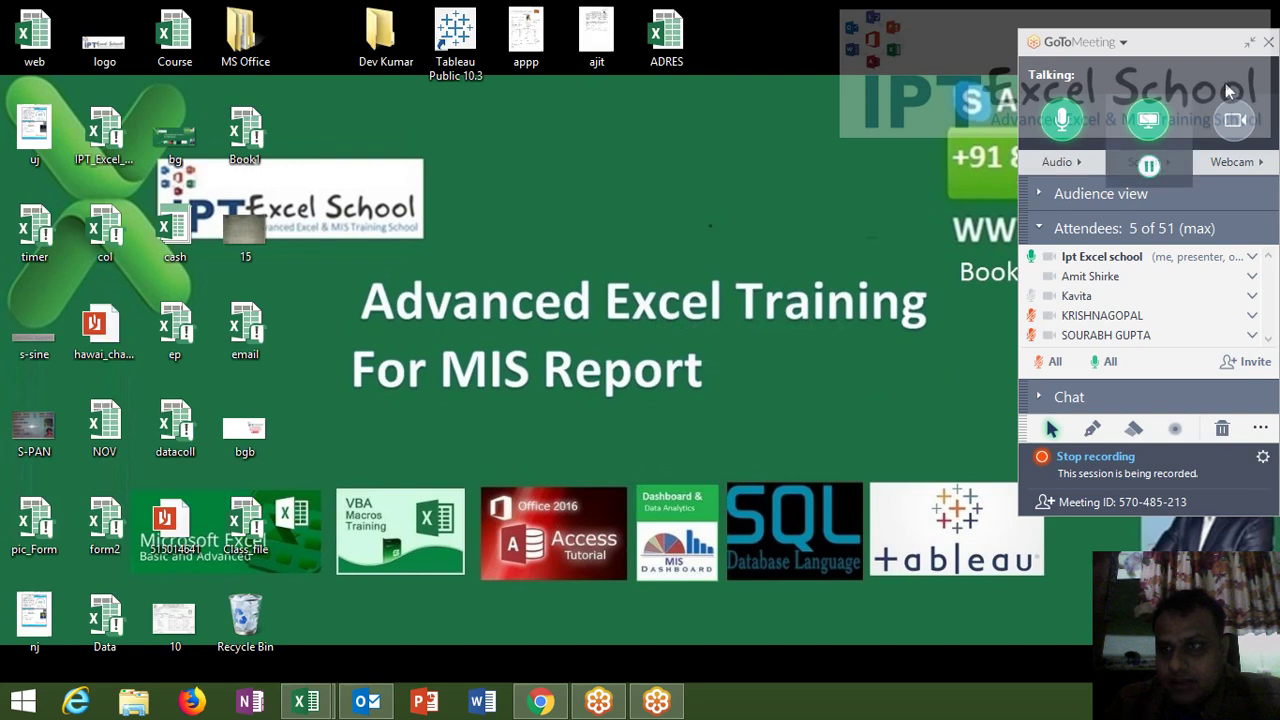
pyautogui.click(1249, 43)
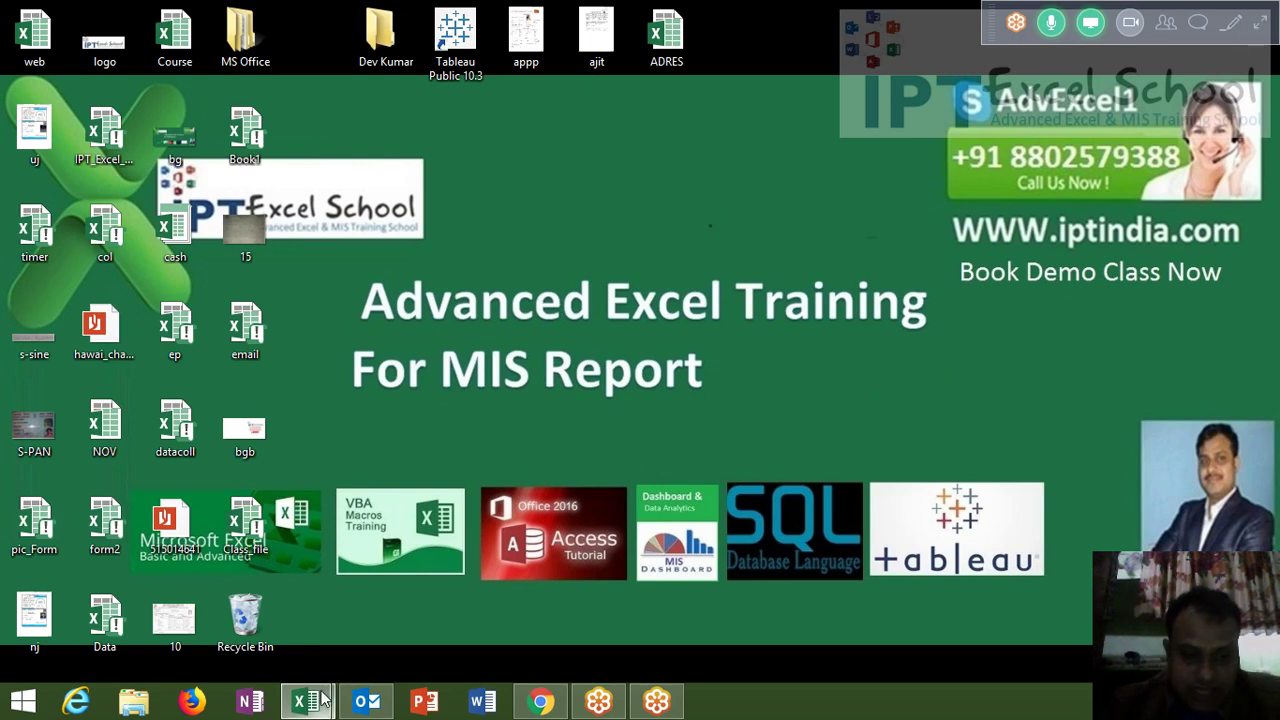
# - Keep the GoToMeeting controls collapsed to the compact toolbar over the desktop
pyautogui.moveTo(322, 692)
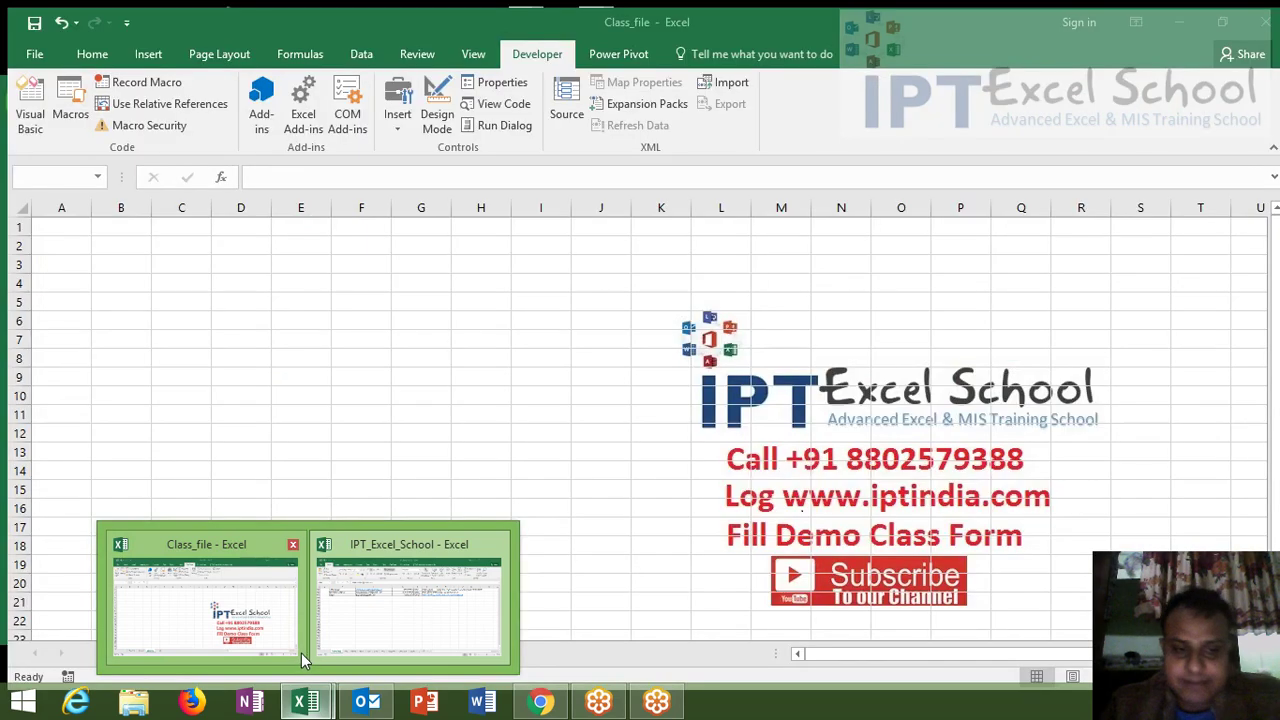
# - Enter 12,8545,985,7841 in A1 of Sheet16 and autofit column A to it
pyautogui.click(290, 652)
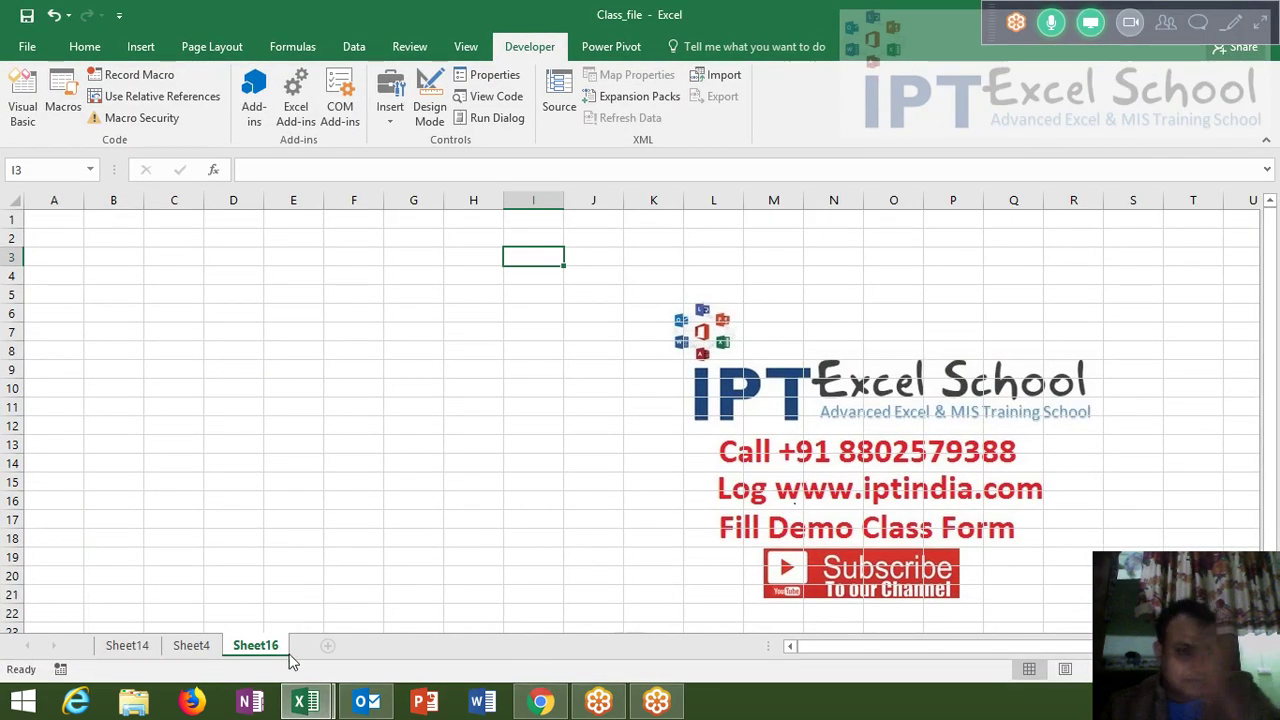
pyautogui.click(62, 219)
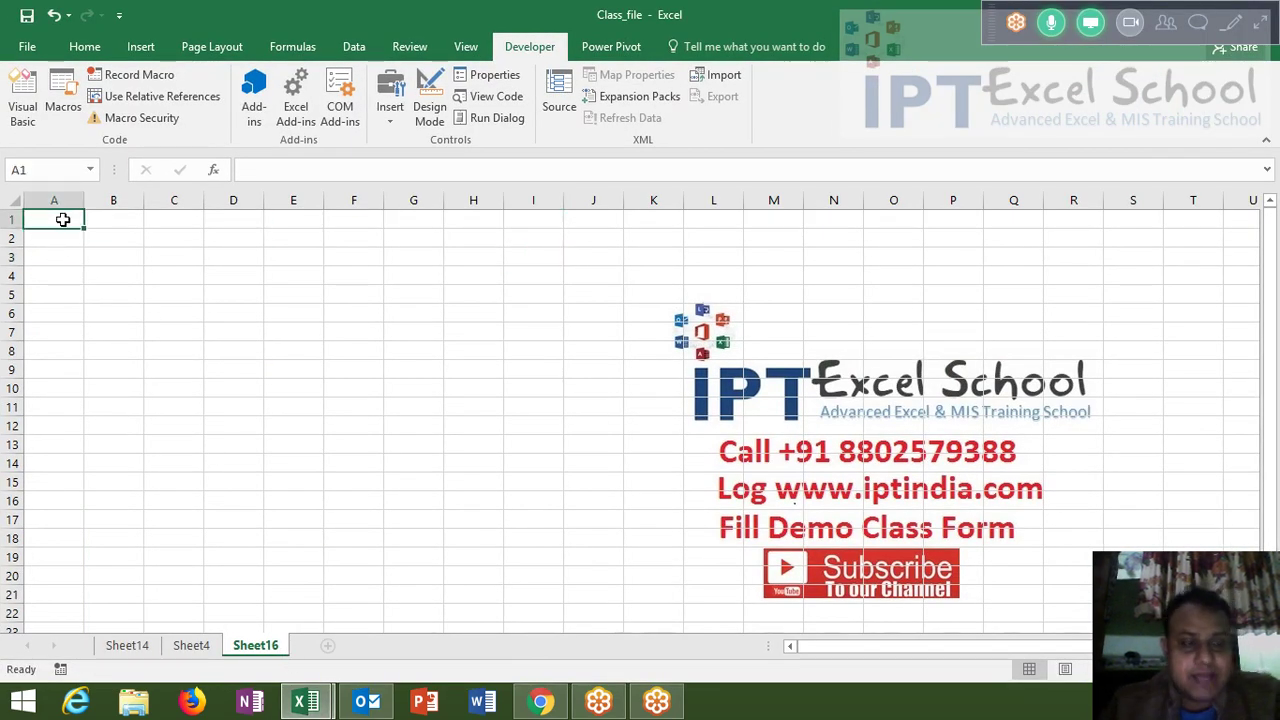
pyautogui.write('12')
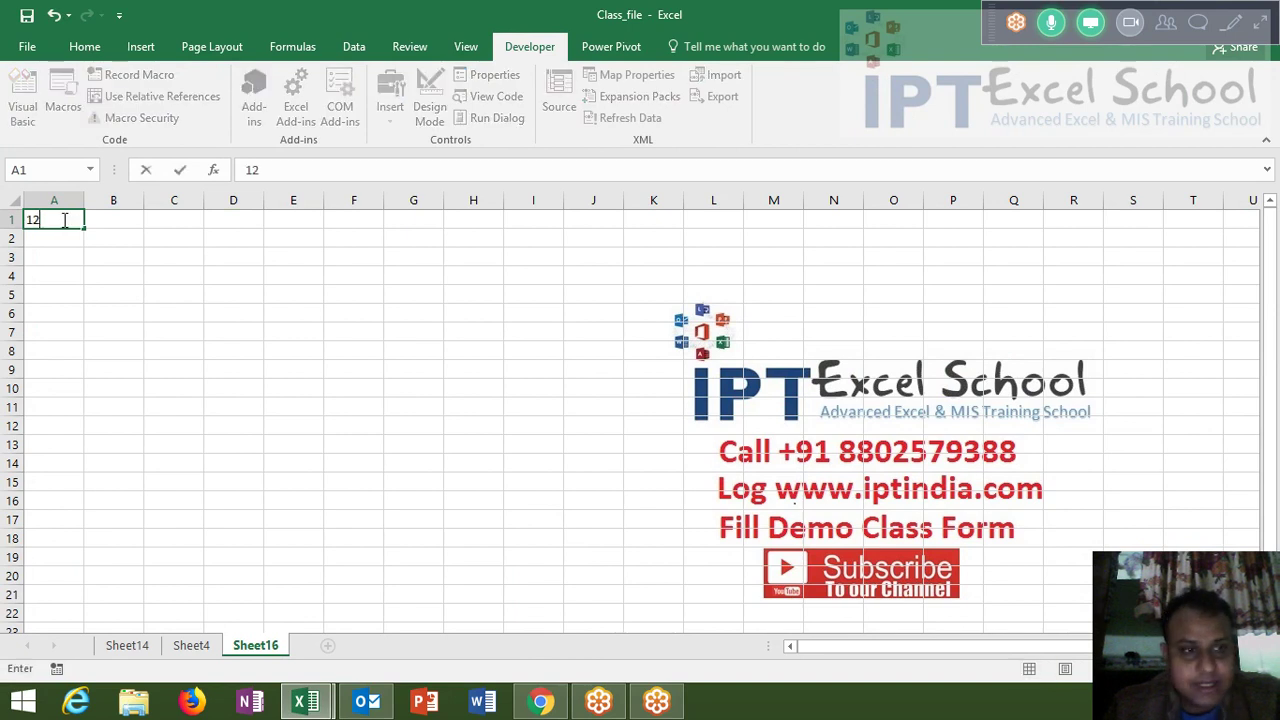
pyautogui.write(',8')
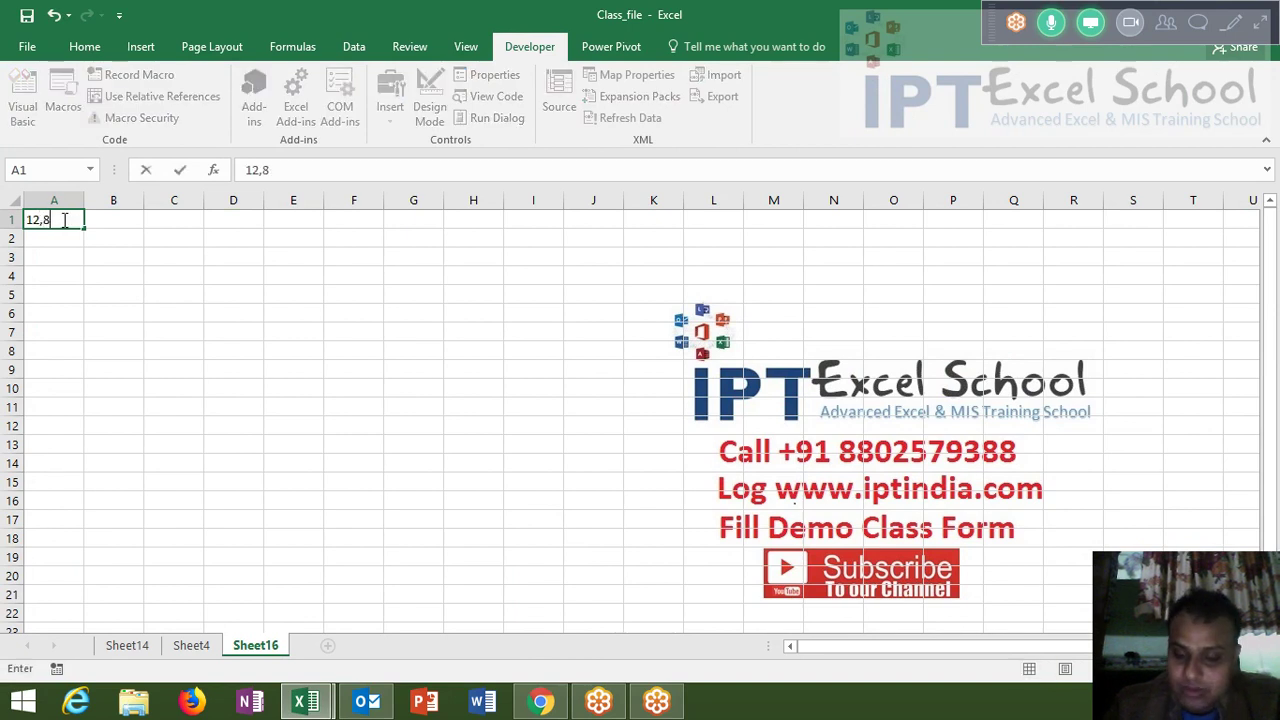
pyautogui.write('545')
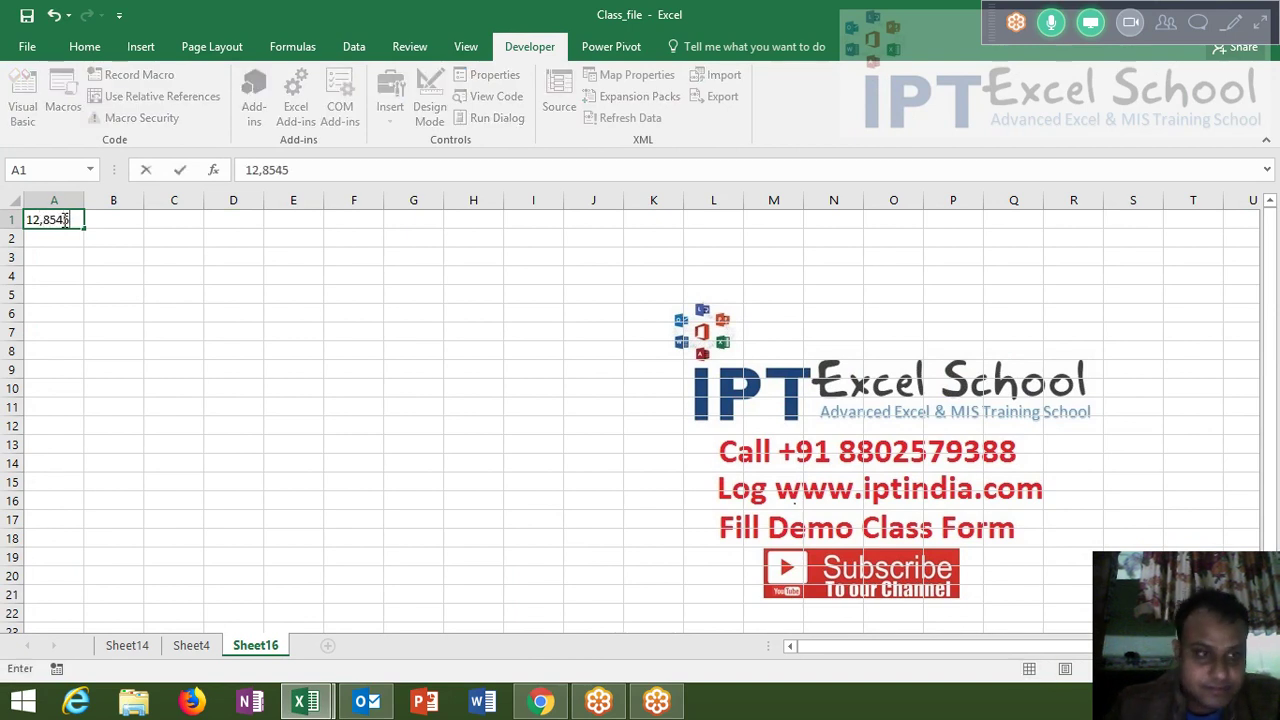
pyautogui.write(',985,7')
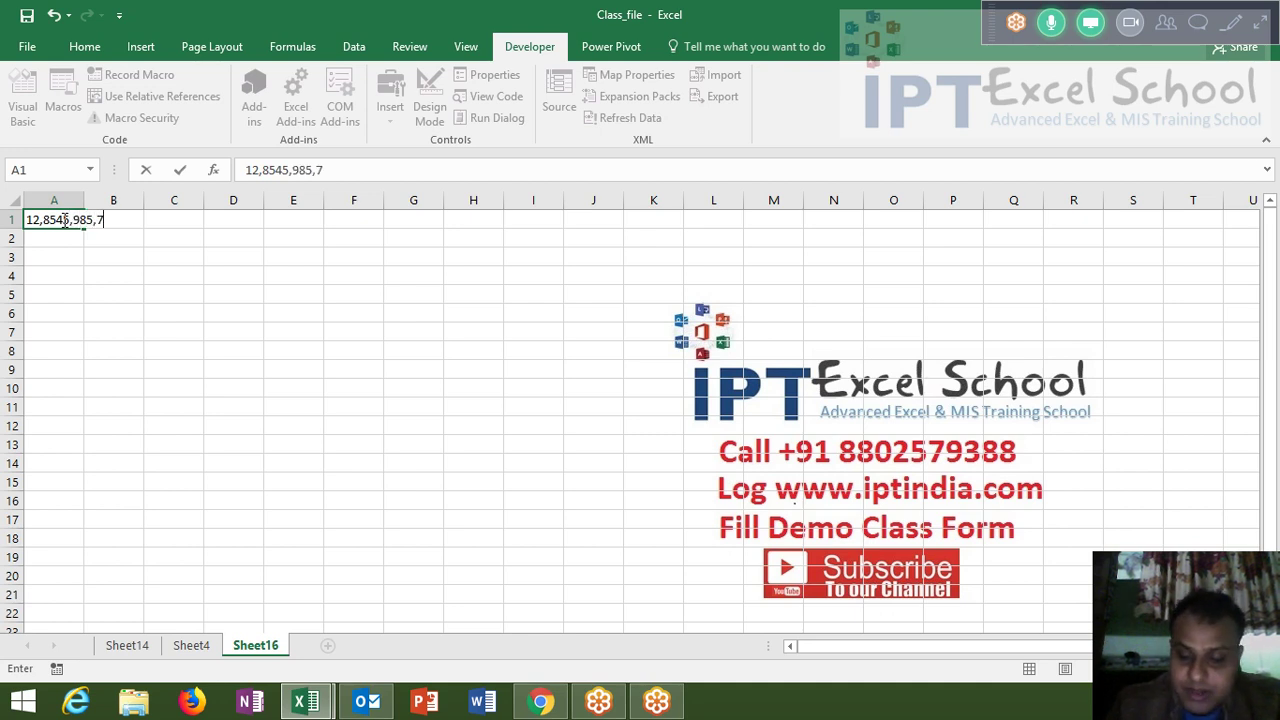
pyautogui.write('841')
pyautogui.click(244, 171)
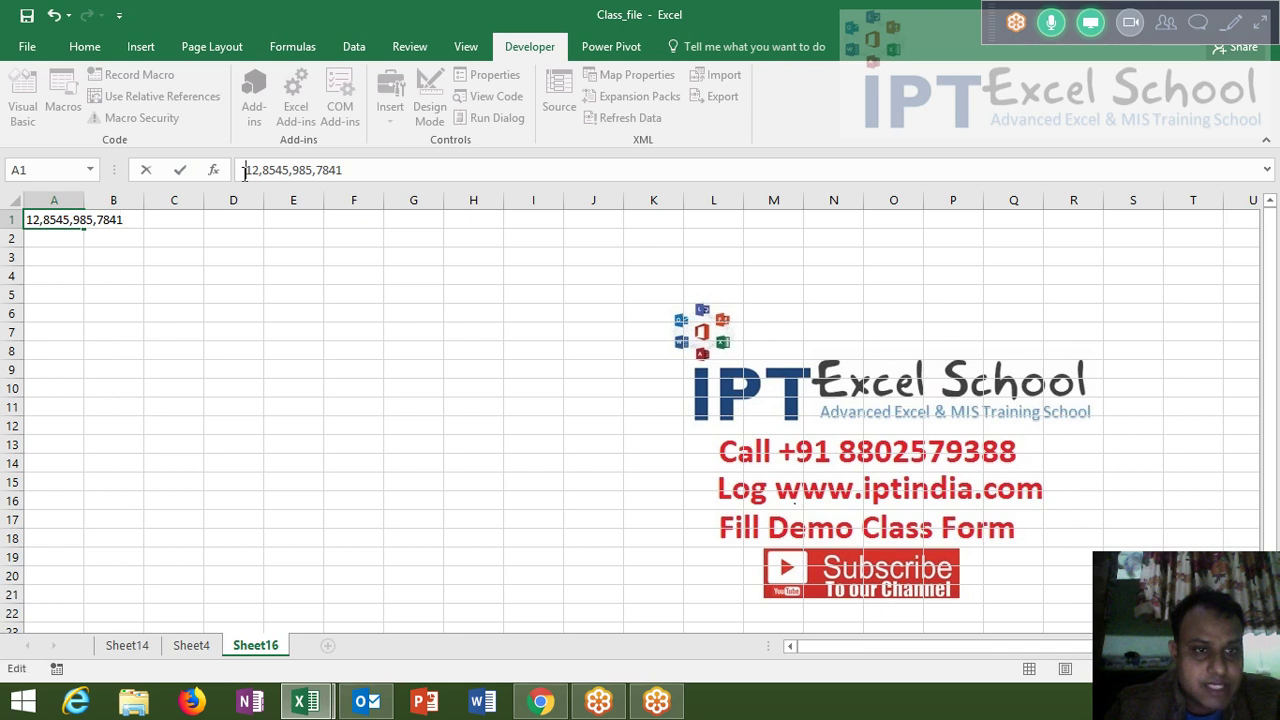
pyautogui.press('Return')
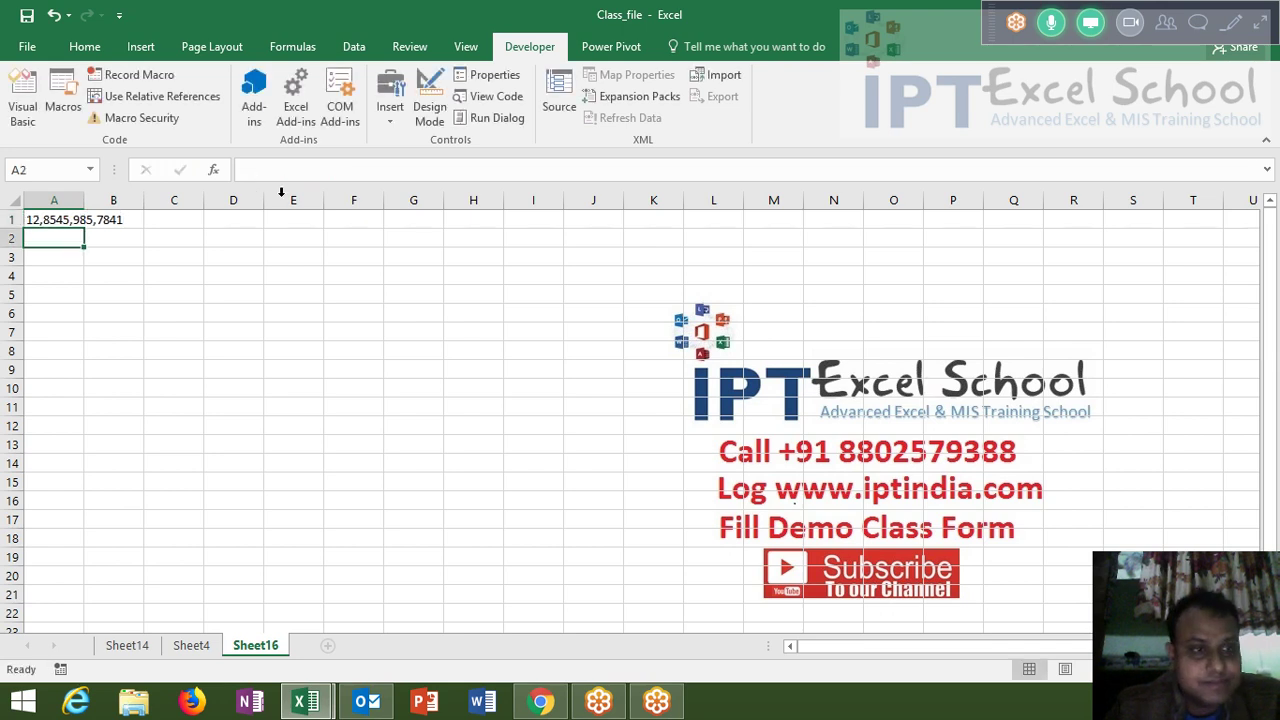
pyautogui.click(253, 273)
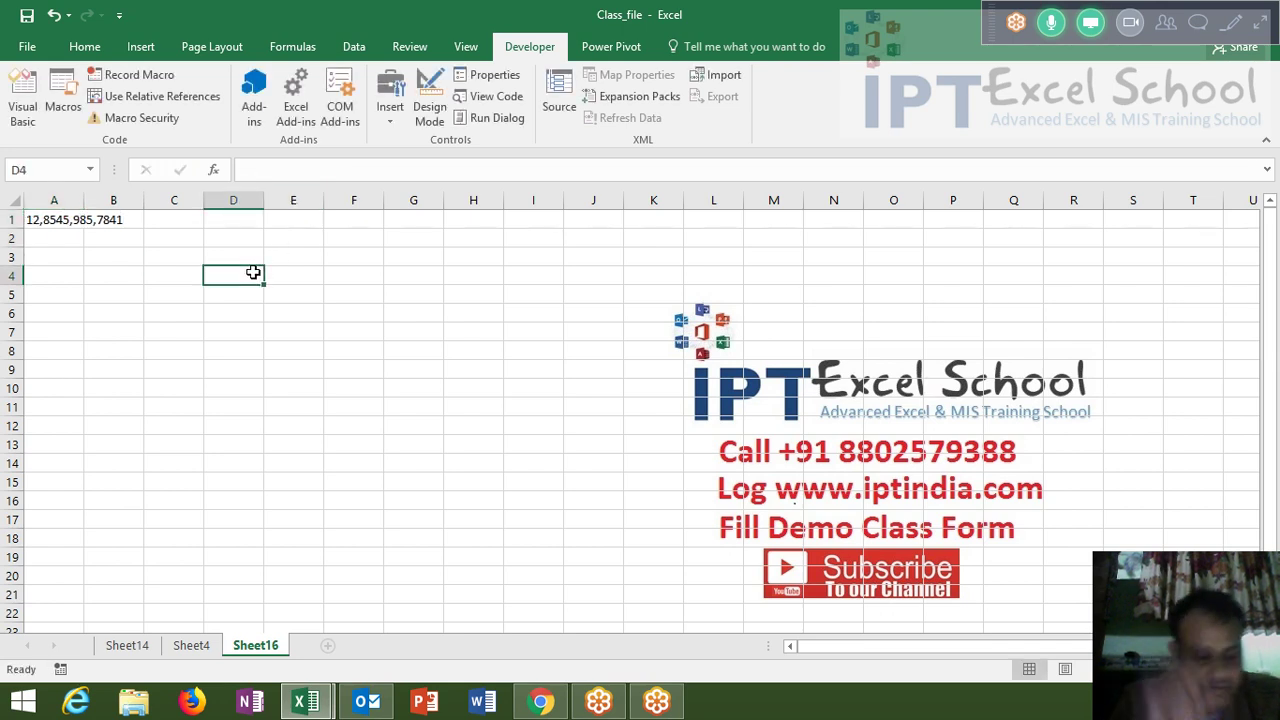
pyautogui.doubleClick(82, 195)
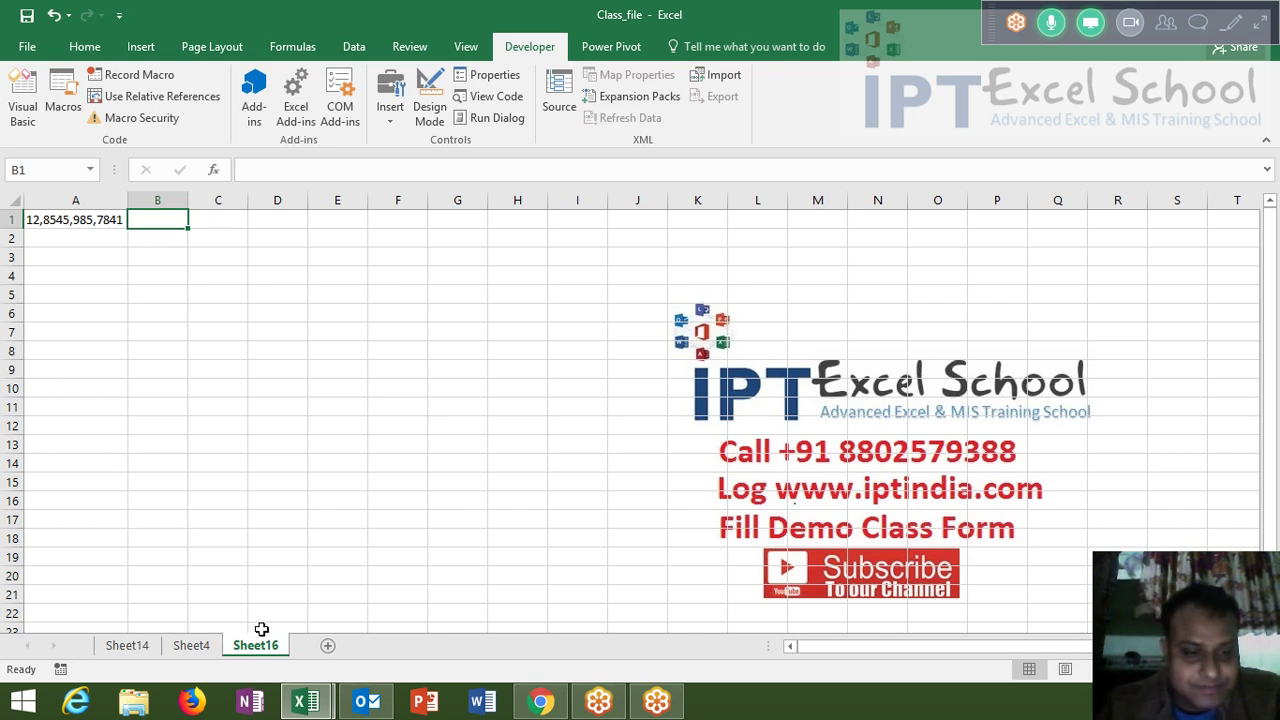
# - Add a new blank worksheet, Sheet17
pyautogui.click(327, 646)
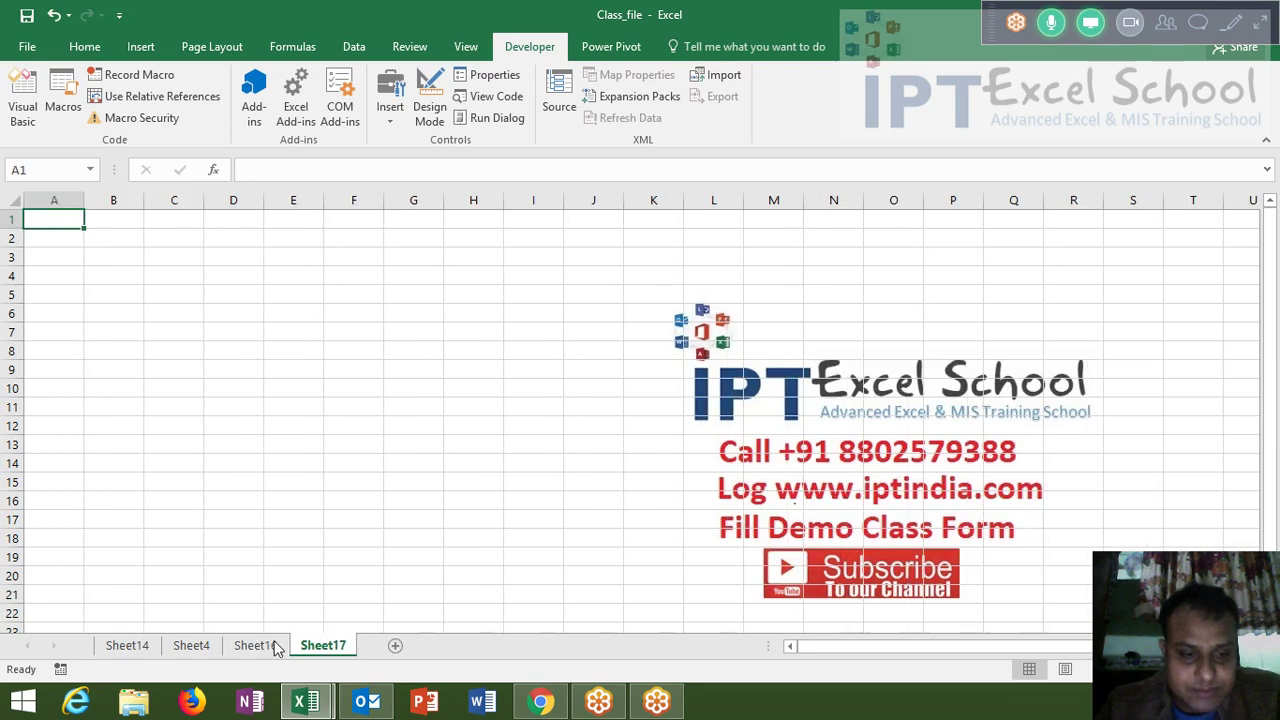
pyautogui.click(275, 647)
pyautogui.click(331, 650)
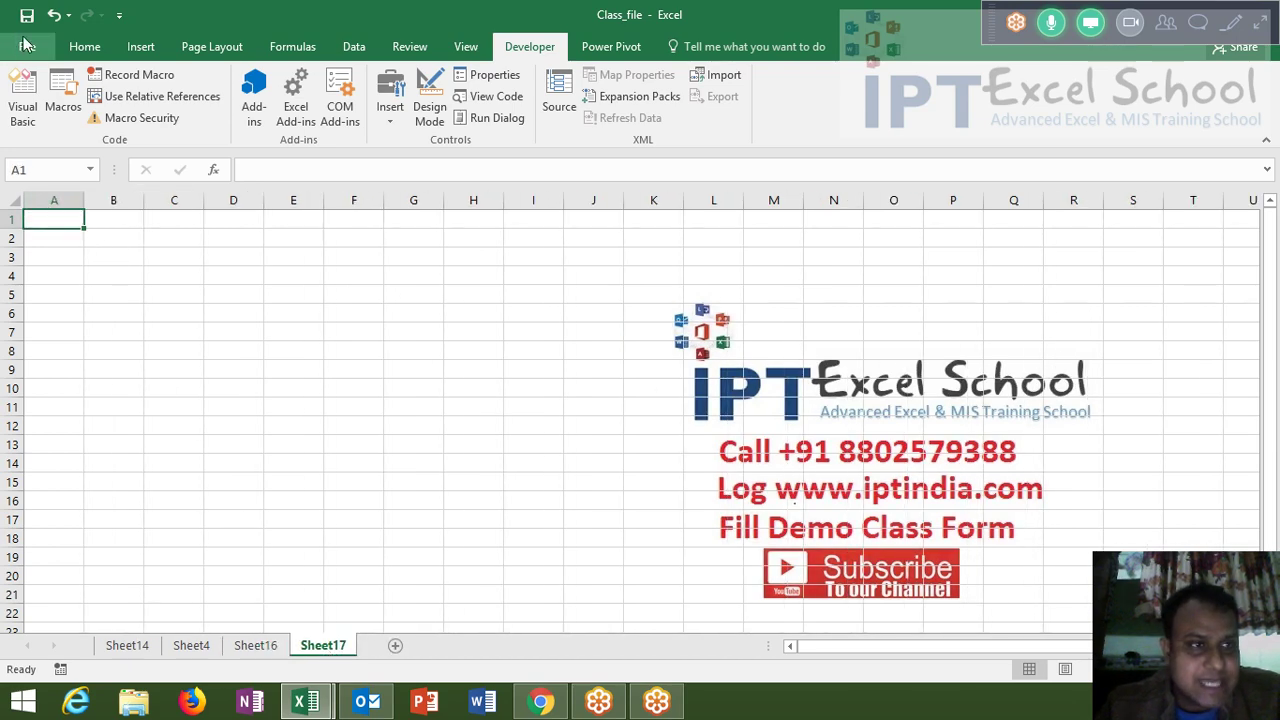
# - Switch to Sheet4's employee table and review cells C9, F8, J3 and J2
pyautogui.click(127, 652)
pyautogui.click(178, 648)
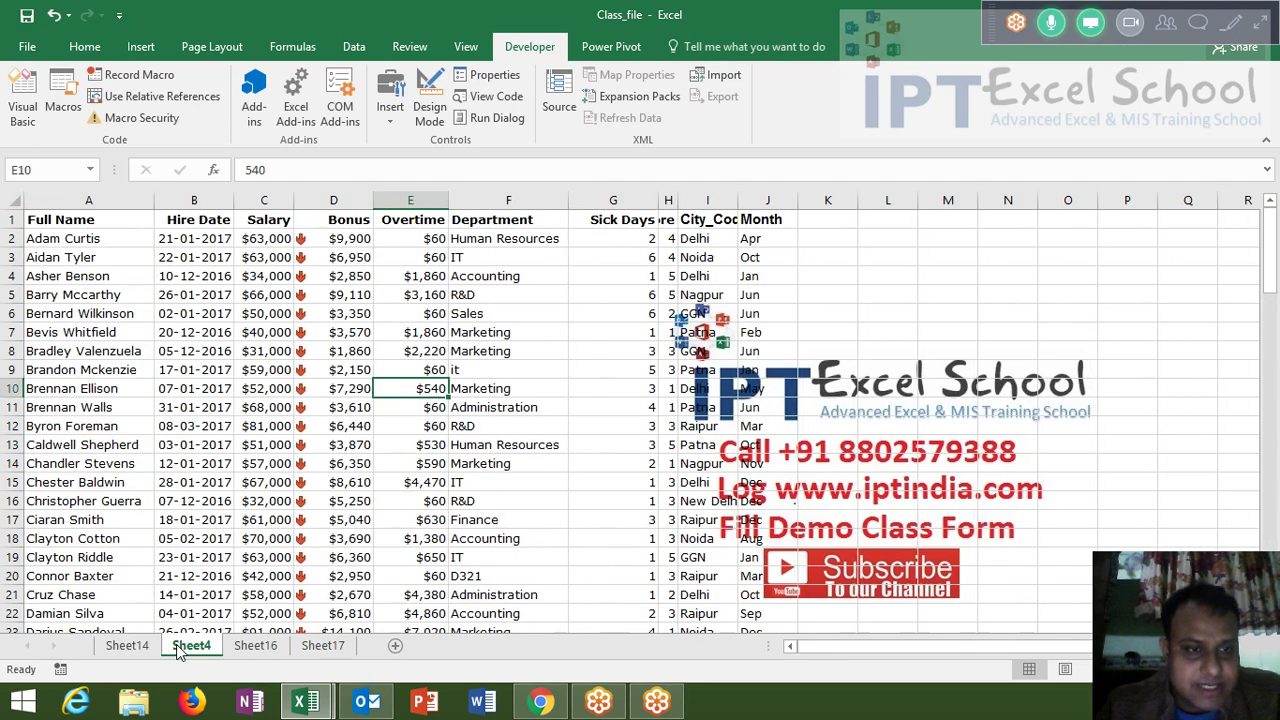
pyautogui.click(254, 371)
pyautogui.click(462, 350)
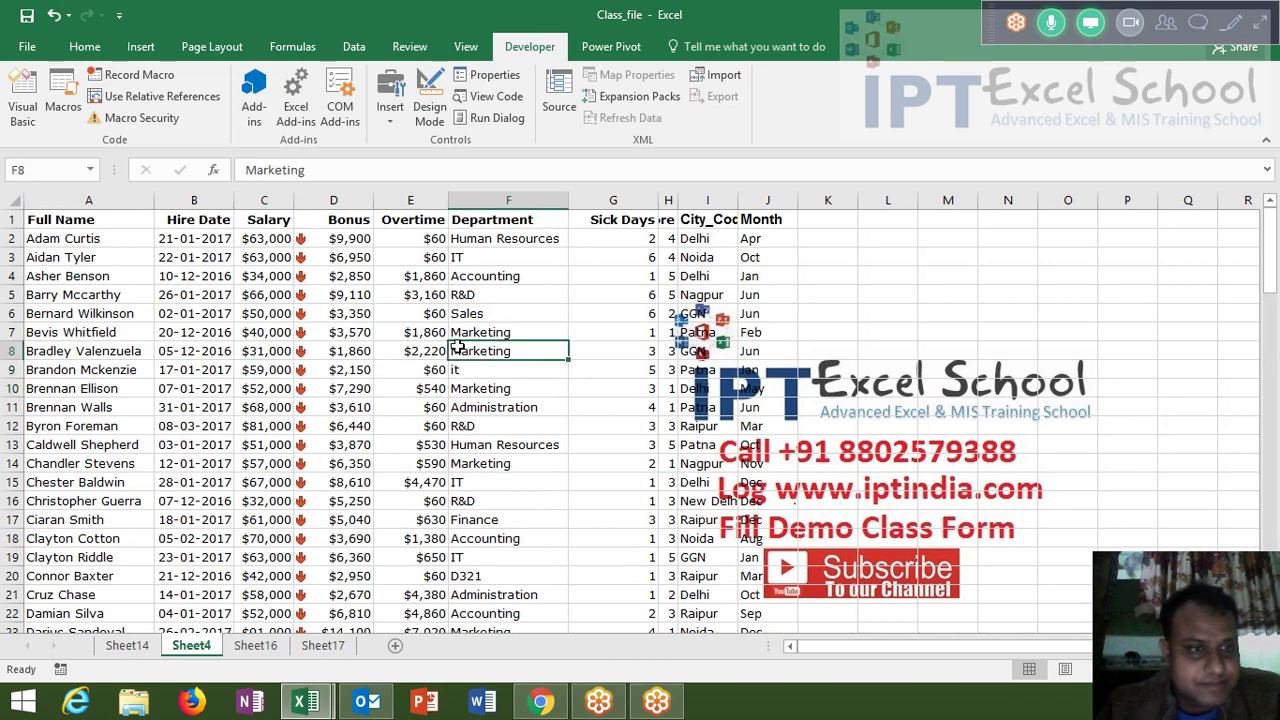
pyautogui.click(768, 254)
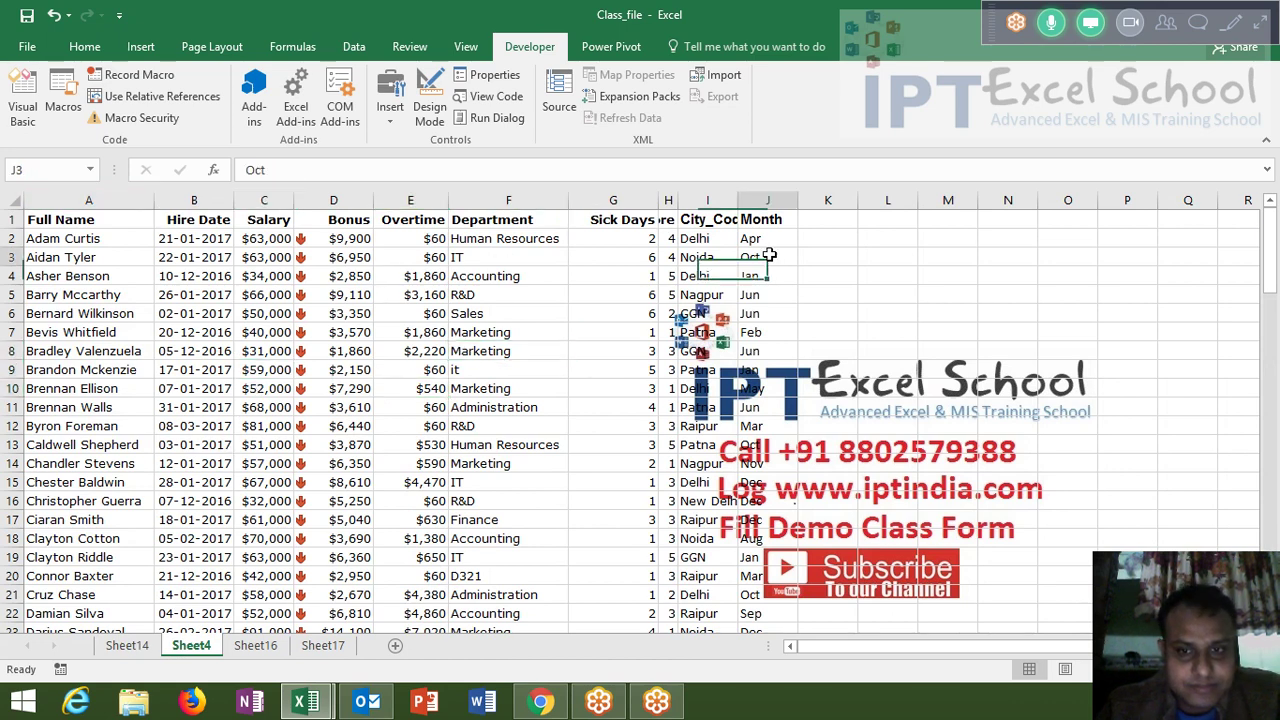
pyautogui.click(766, 239)
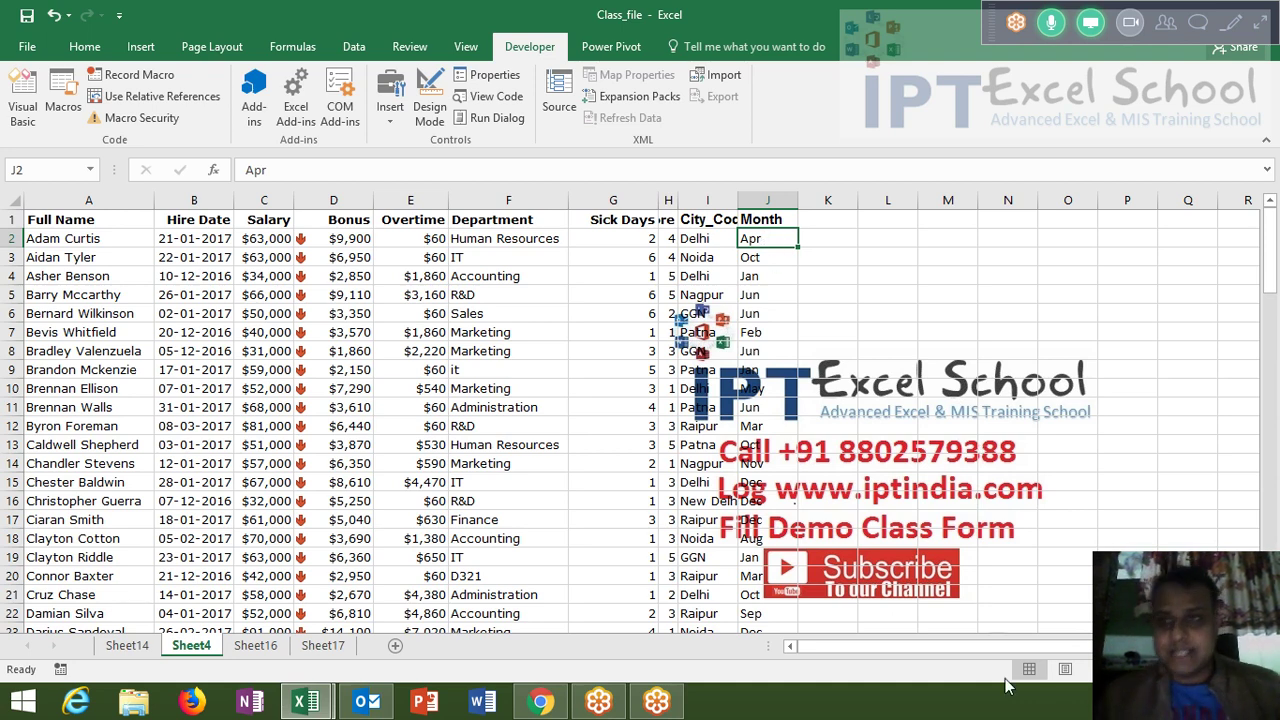
pyautogui.click(1115, 702)
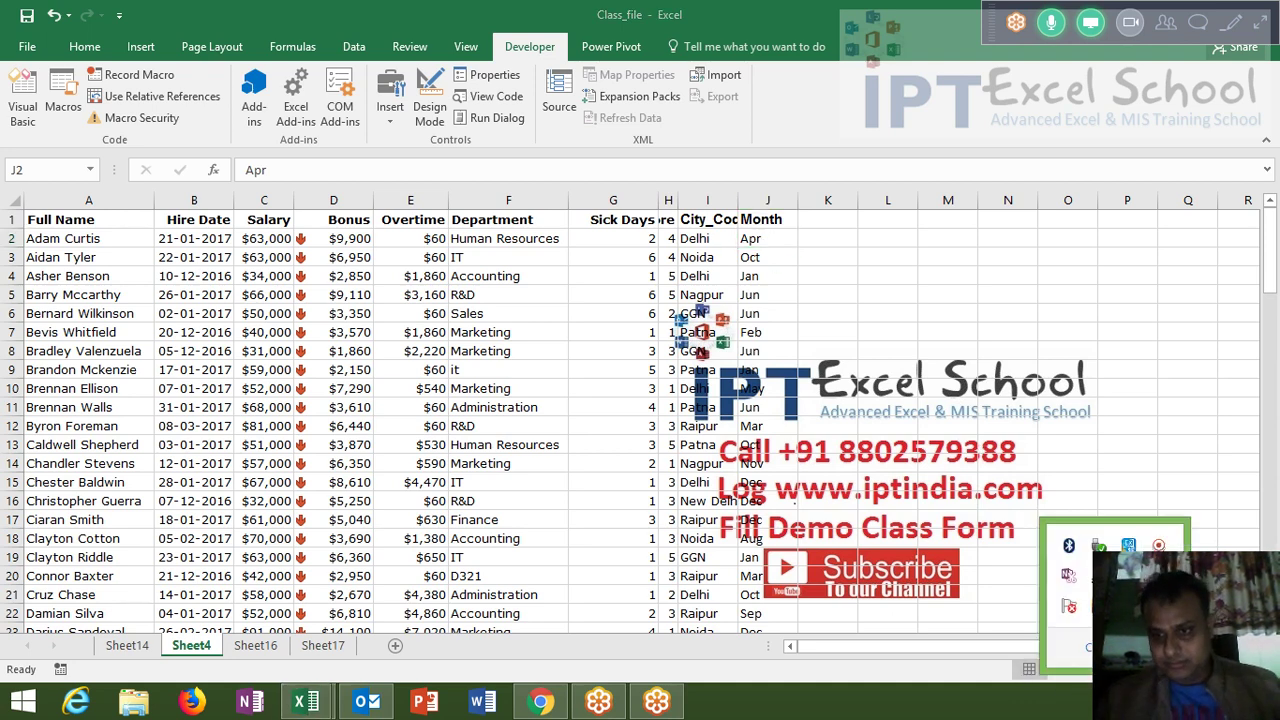
pyautogui.click(1029, 358)
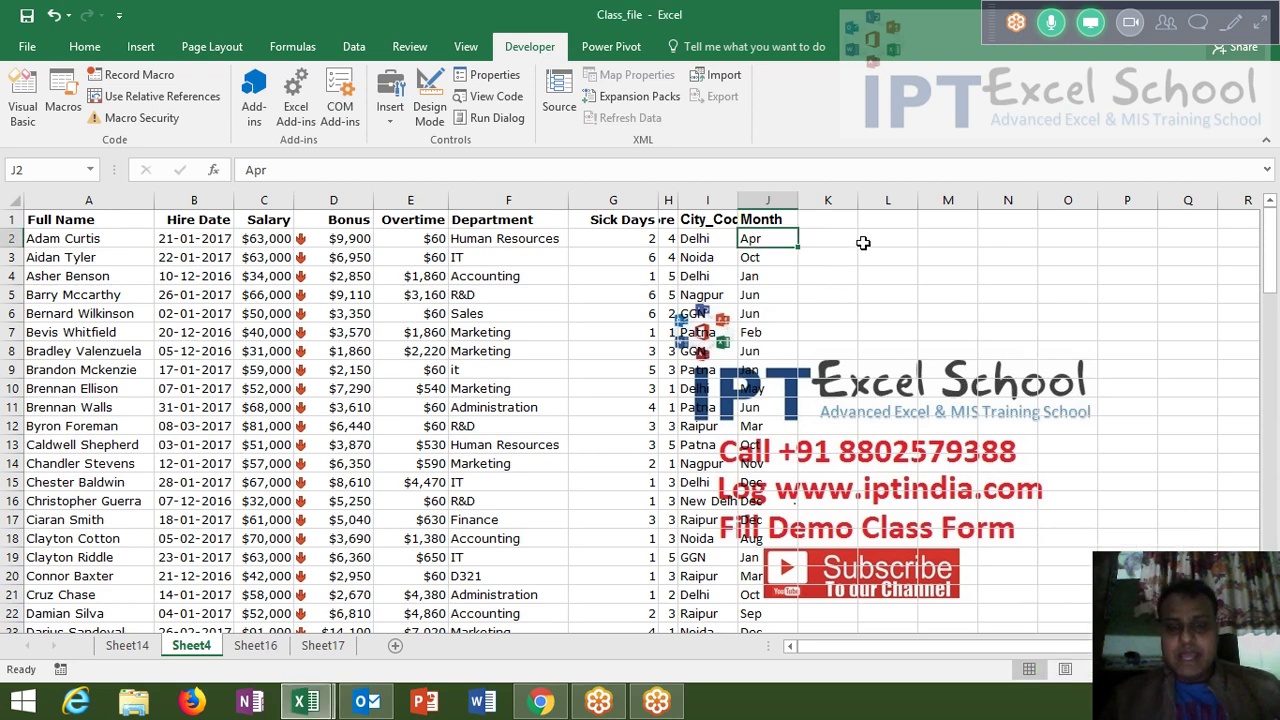
# - Copy the City_Code and Month headers into L2:M2 and autofit column L
pyautogui.moveTo(712, 219); pyautogui.dragTo(745, 220)
pyautogui.hotkey('ctrl', 'c')
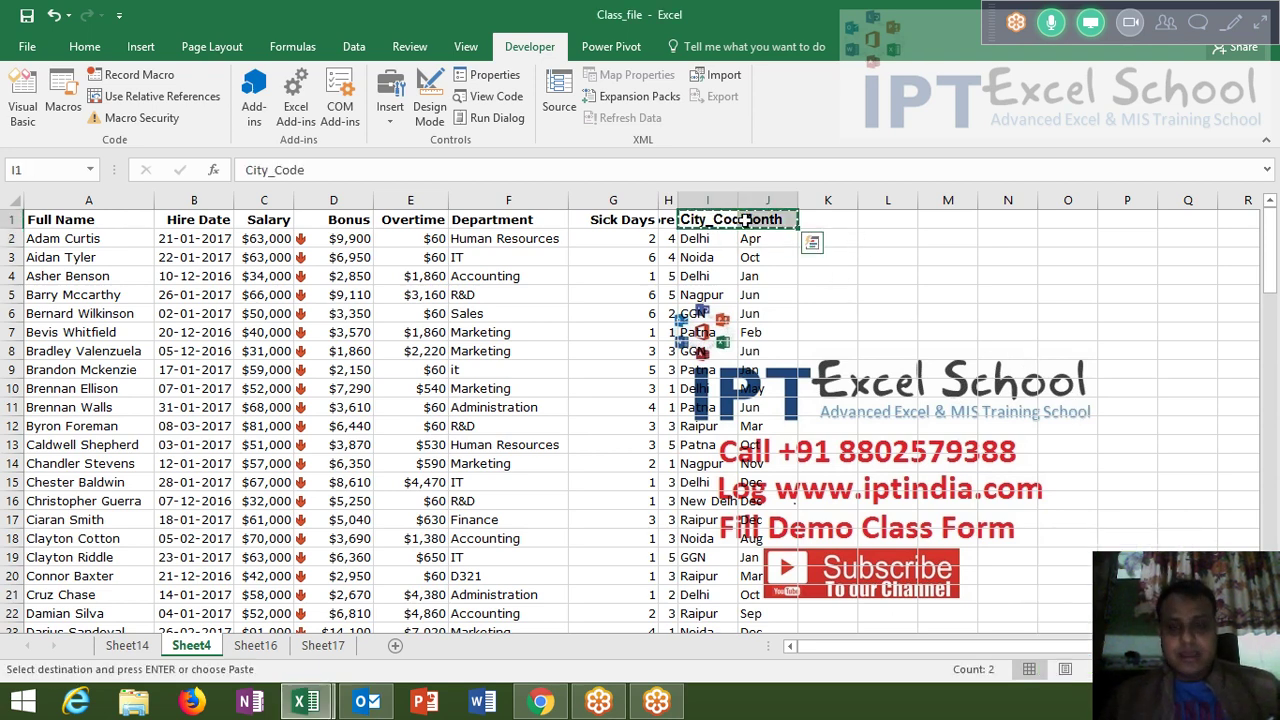
pyautogui.click(875, 238)
pyautogui.hotkey('ctrl', 'v')
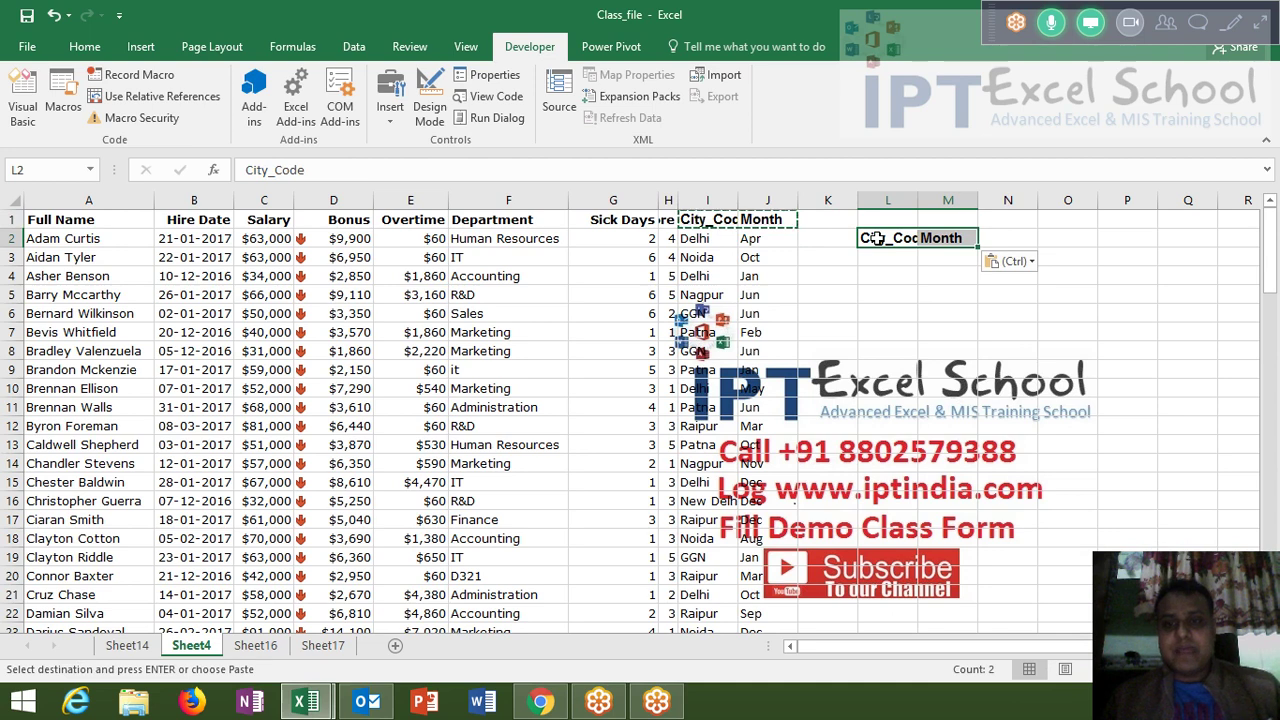
pyautogui.press('Escape')
pyautogui.click(924, 215)
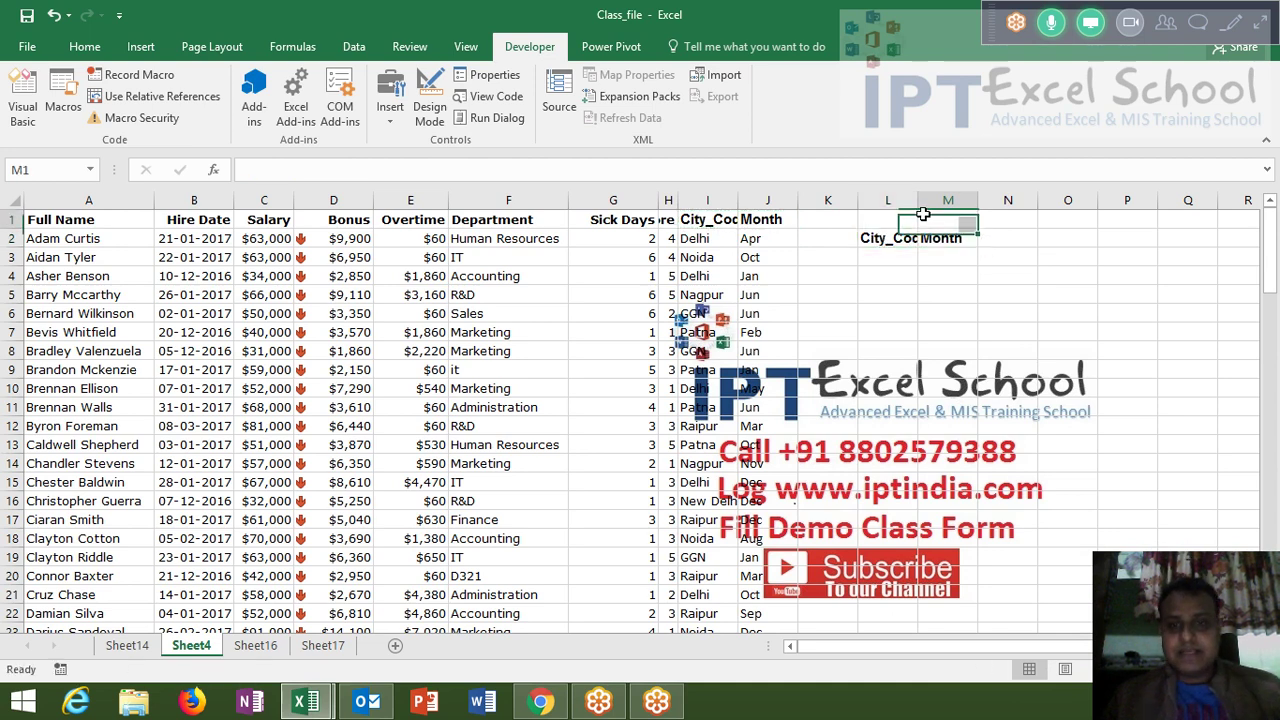
pyautogui.click(895, 256)
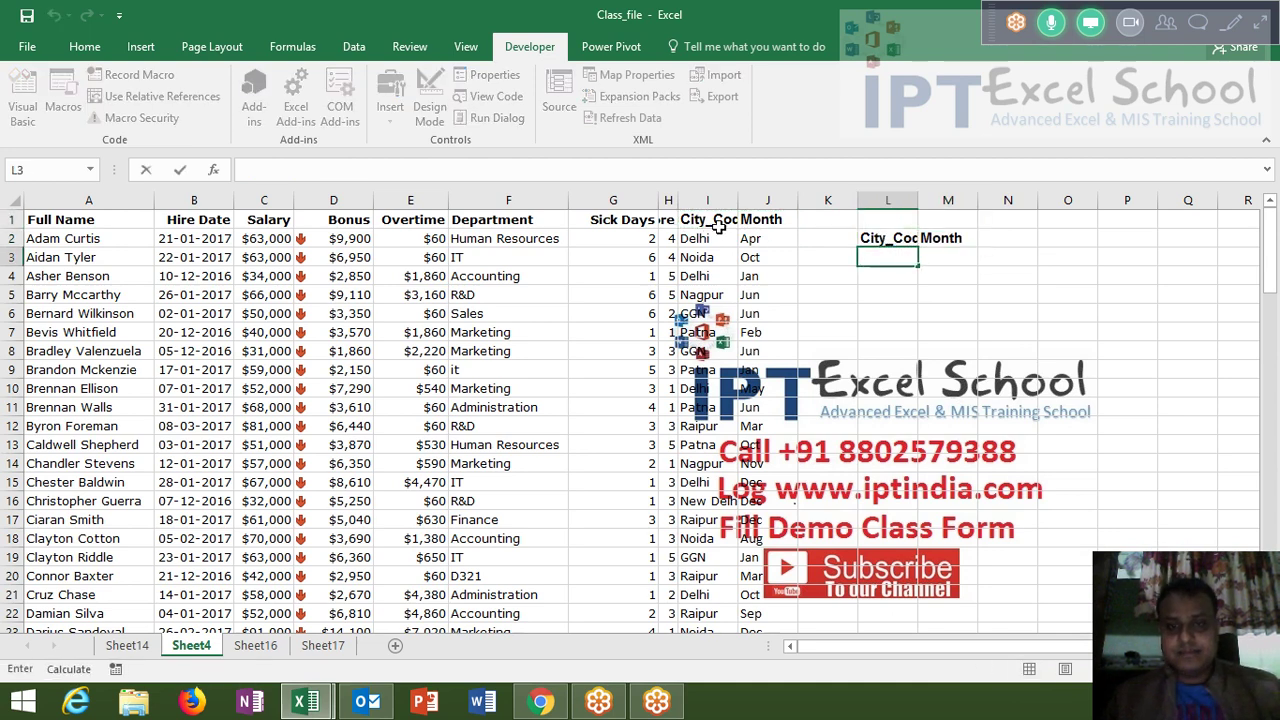
pyautogui.click(888, 200)
pyautogui.doubleClick(918, 200)
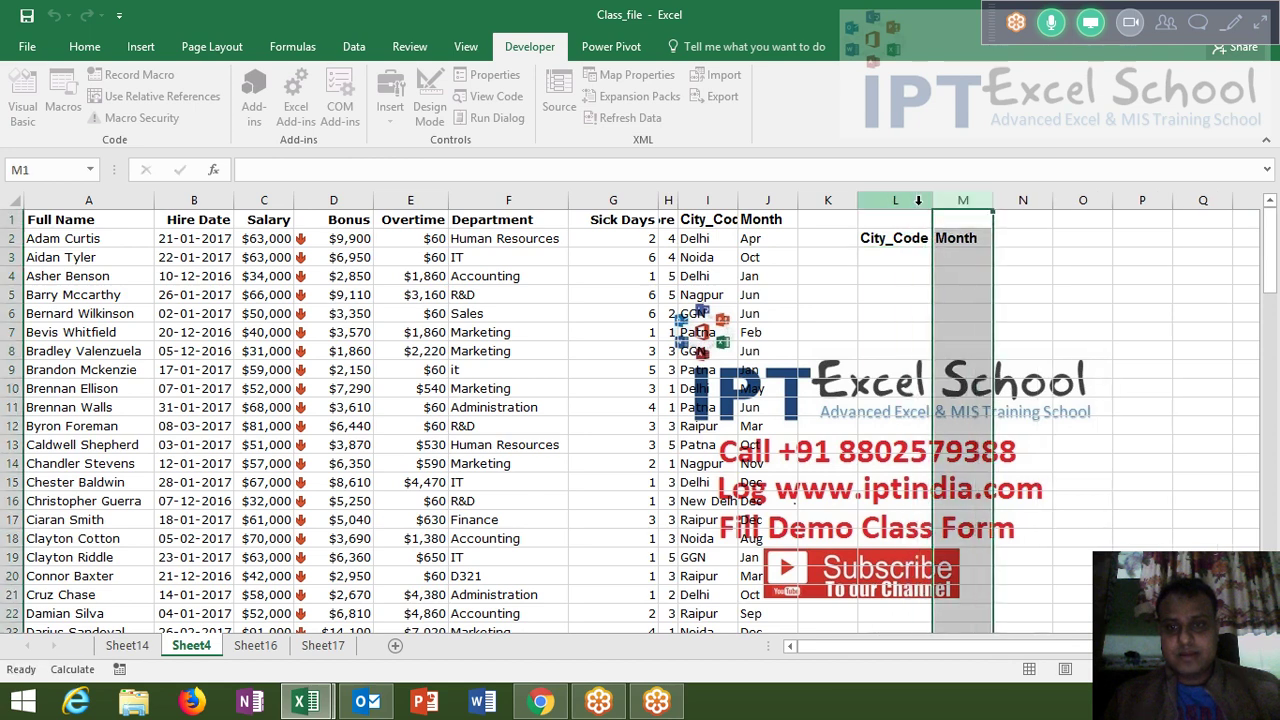
pyautogui.click(875, 242)
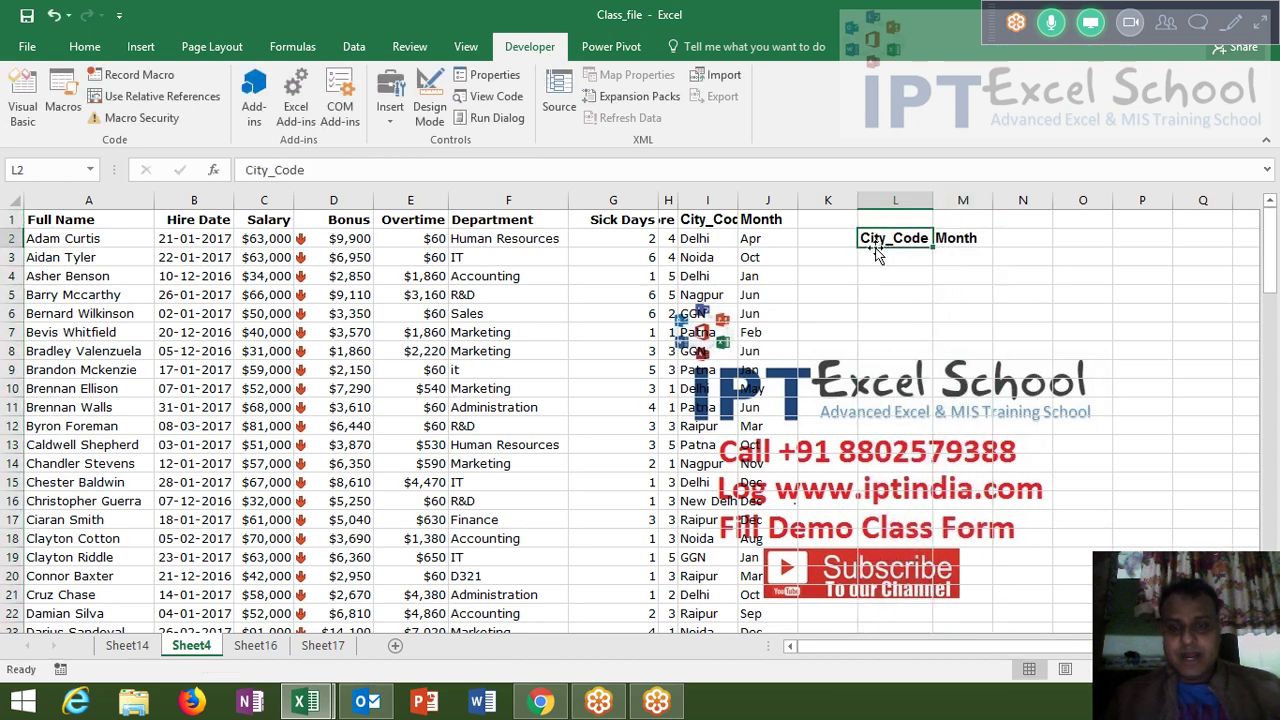
# - Enter the criteria Noida under City_Code and Aug under Month
pyautogui.click(875, 256)
pyautogui.write('No')
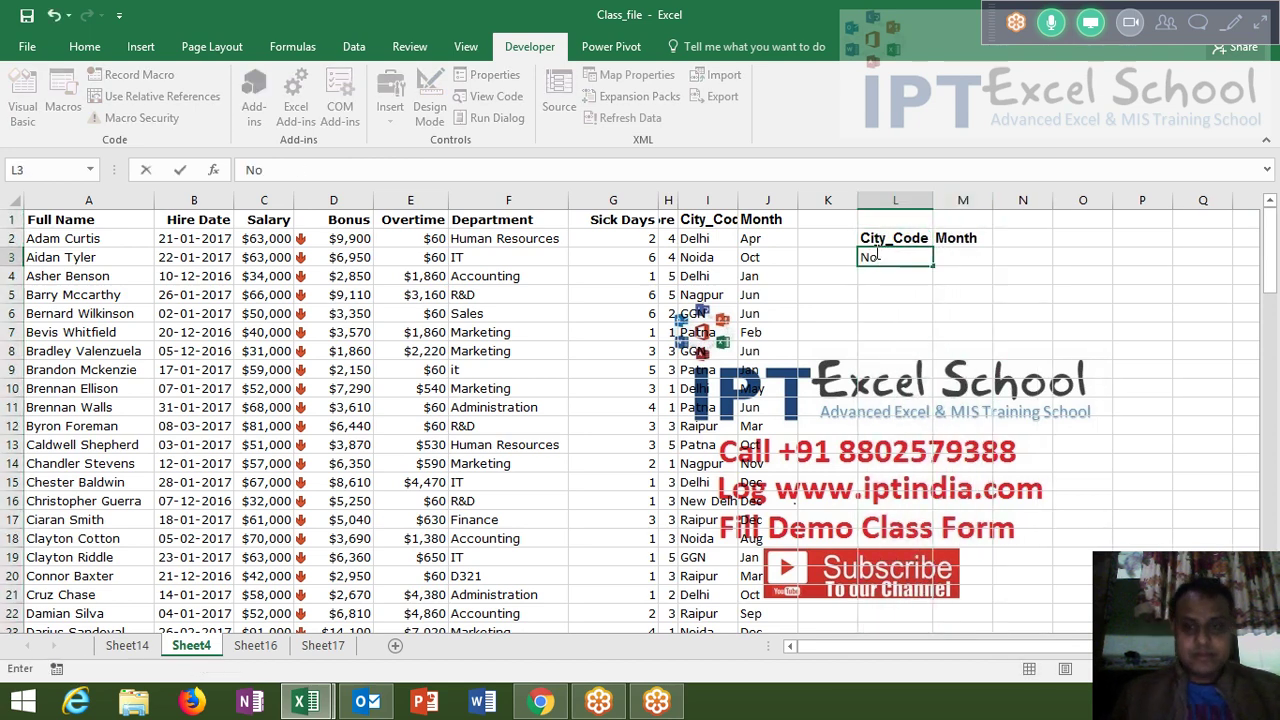
pyautogui.write('ida')
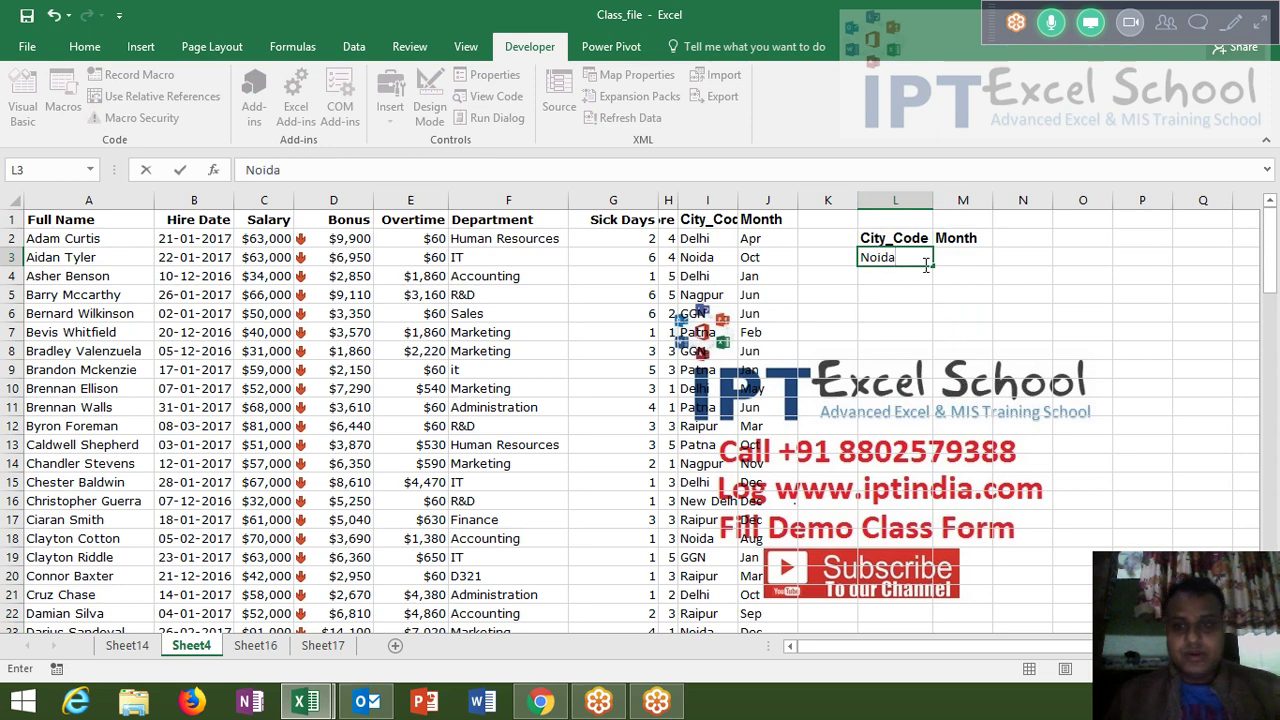
pyautogui.click(958, 258)
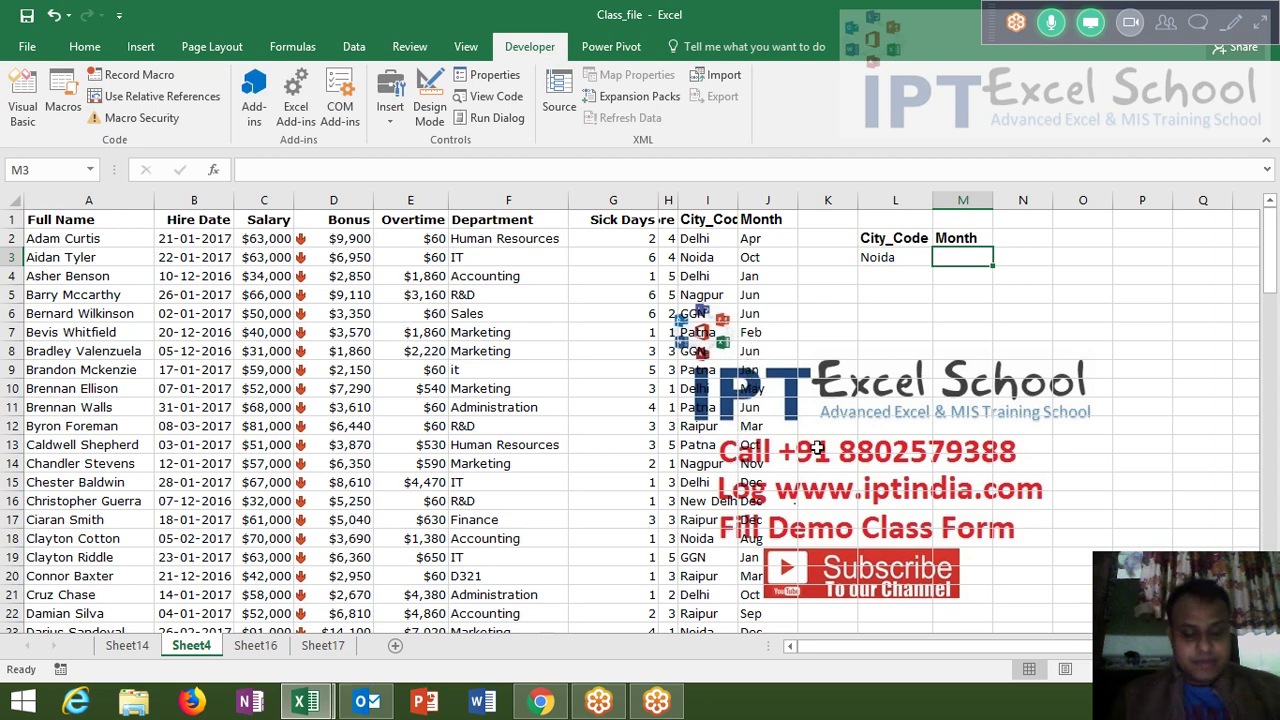
pyautogui.write('Aug')
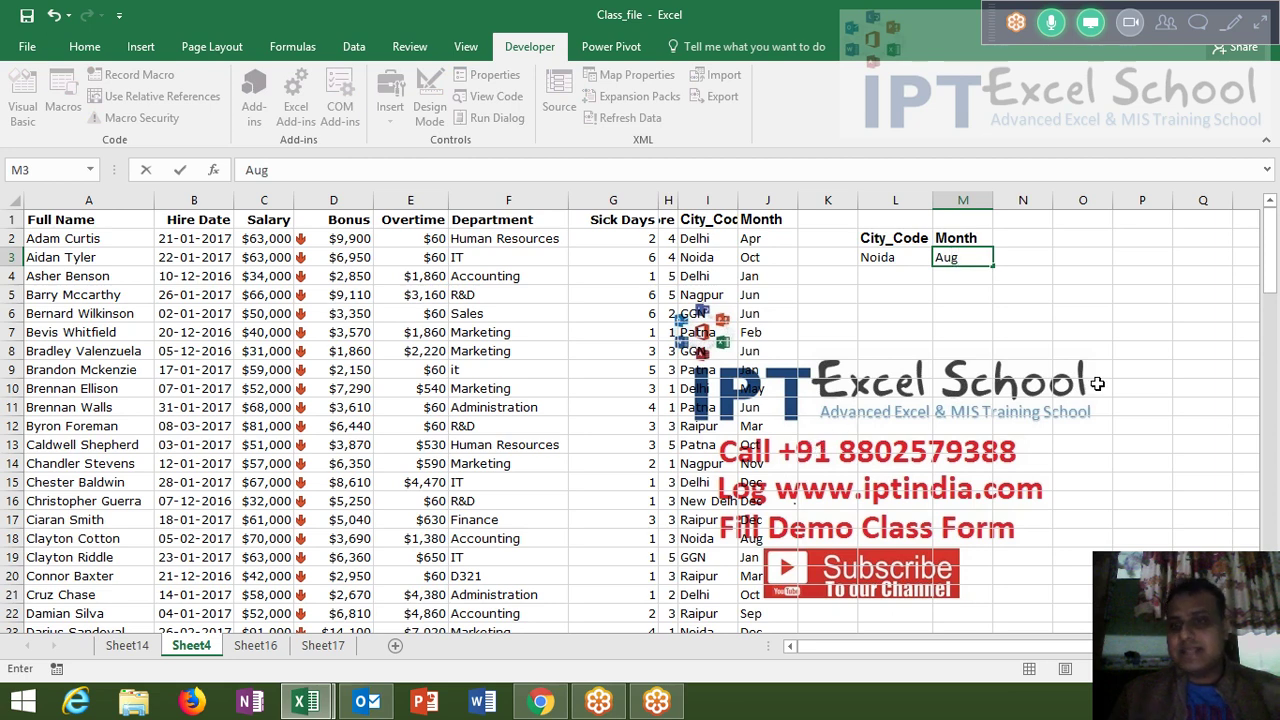
pyautogui.click(1037, 244)
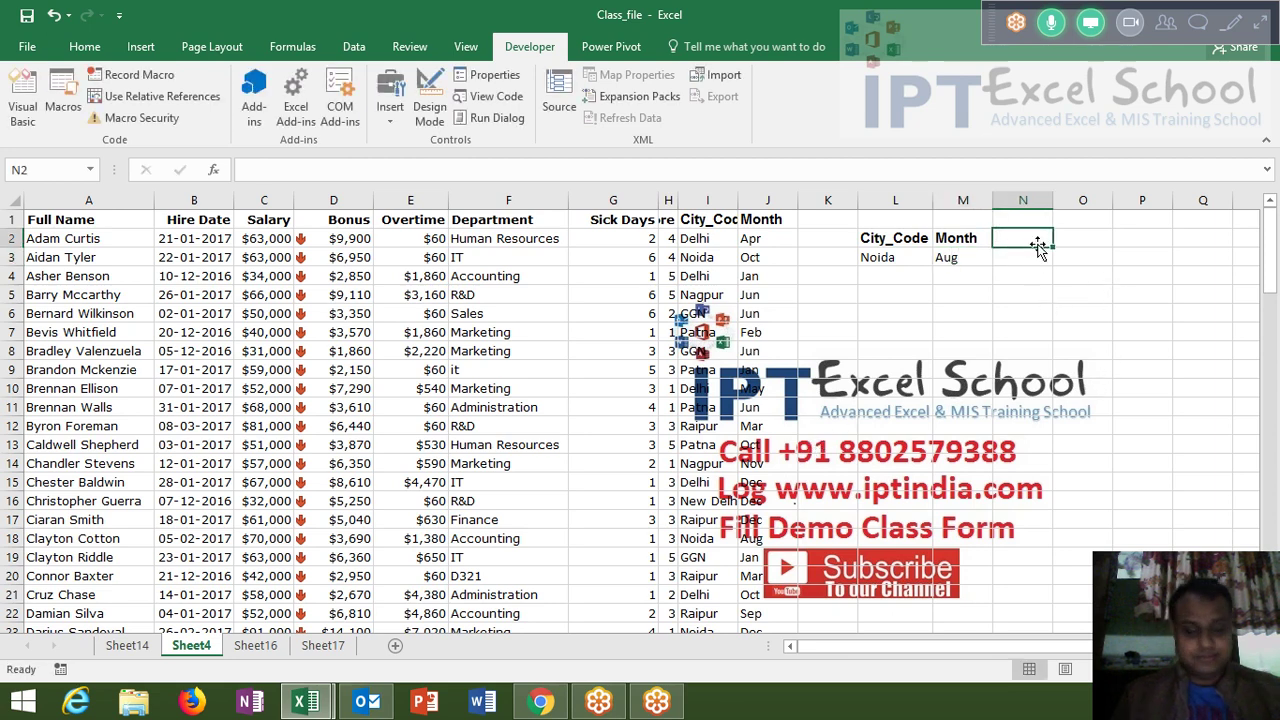
# - Add the heading Salary in N2, then select the first row's city code and month
pyautogui.write('Sa')
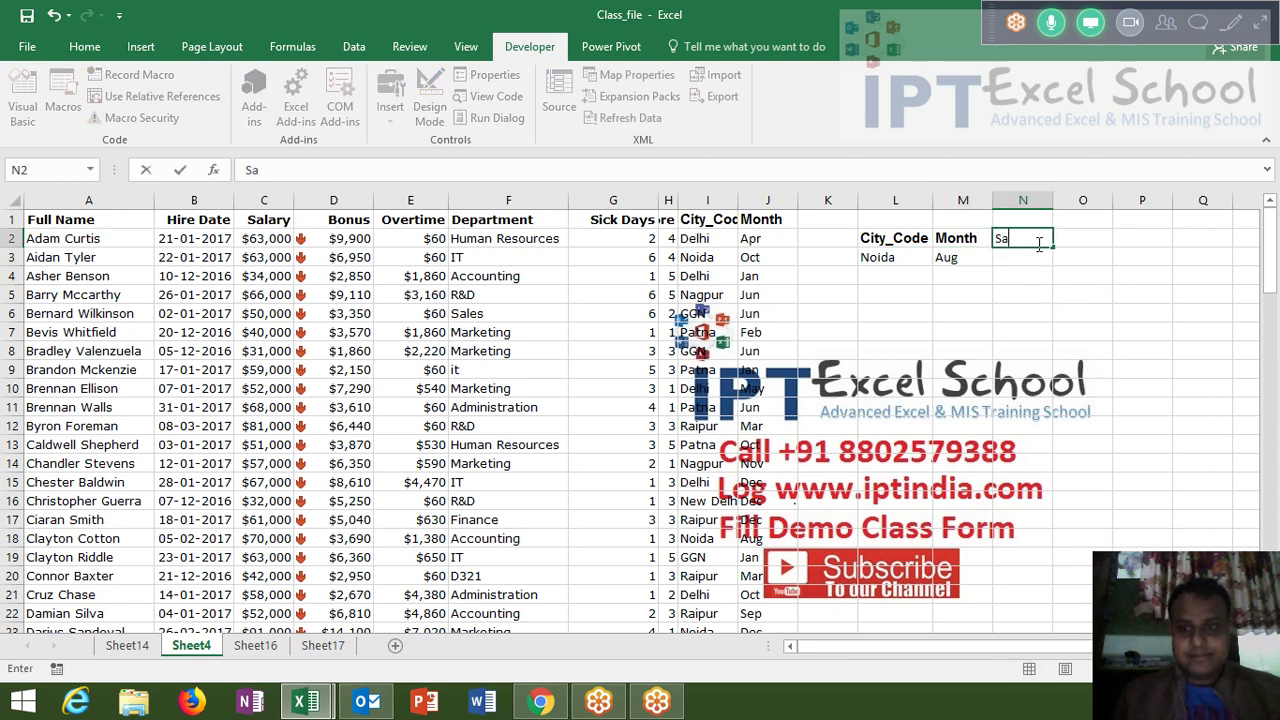
pyautogui.write('lary')
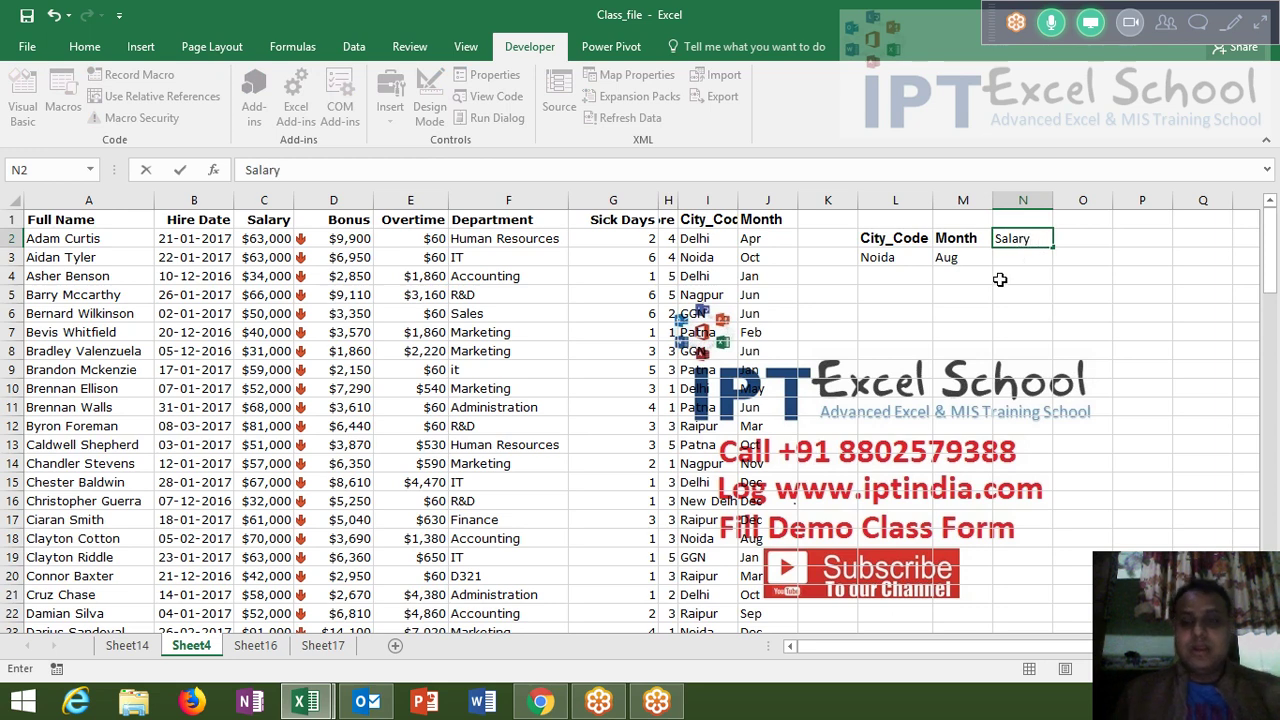
pyautogui.click(1005, 276)
pyautogui.moveTo(712, 245); pyautogui.dragTo(745, 248)
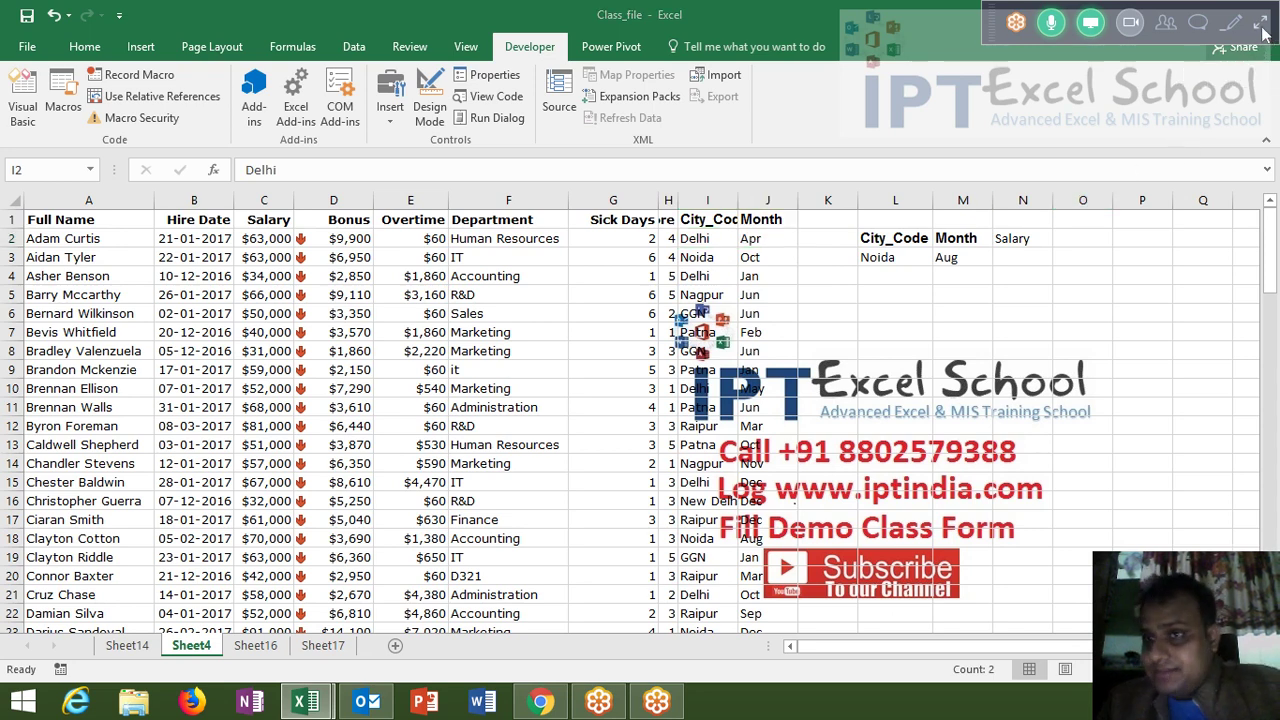
pyautogui.moveTo(1276, 120)
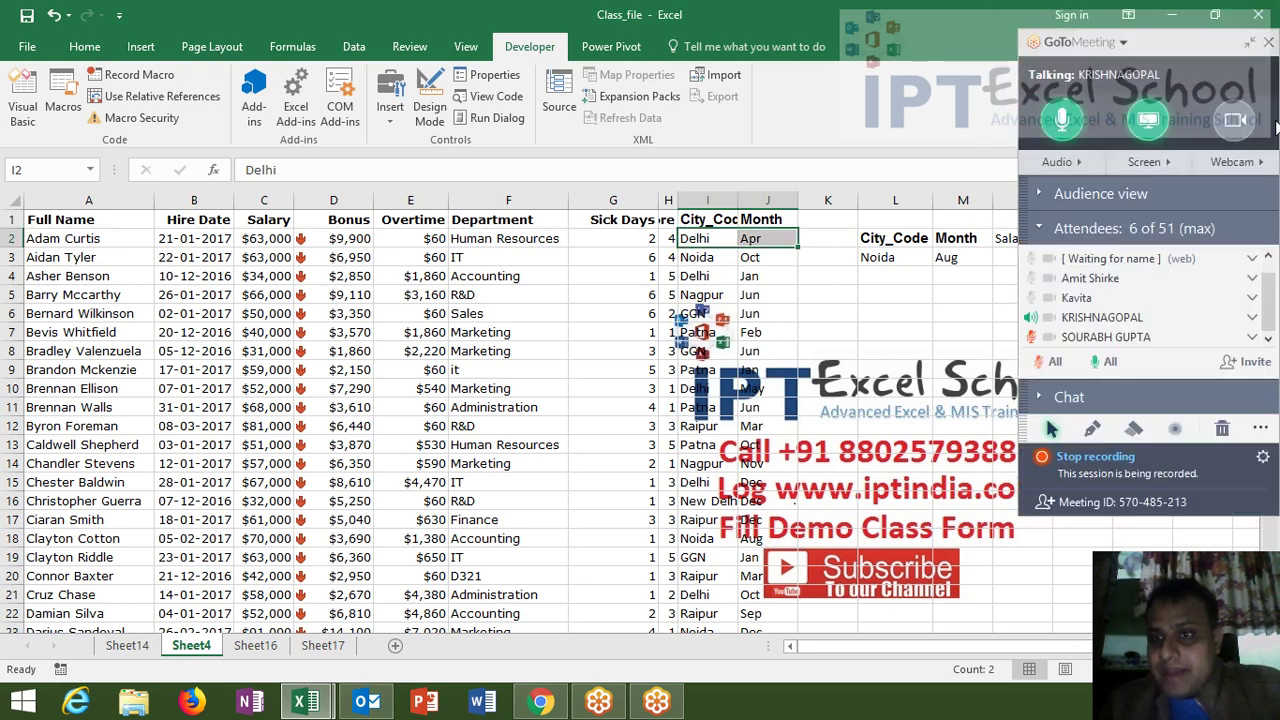
pyautogui.click(1268, 256)
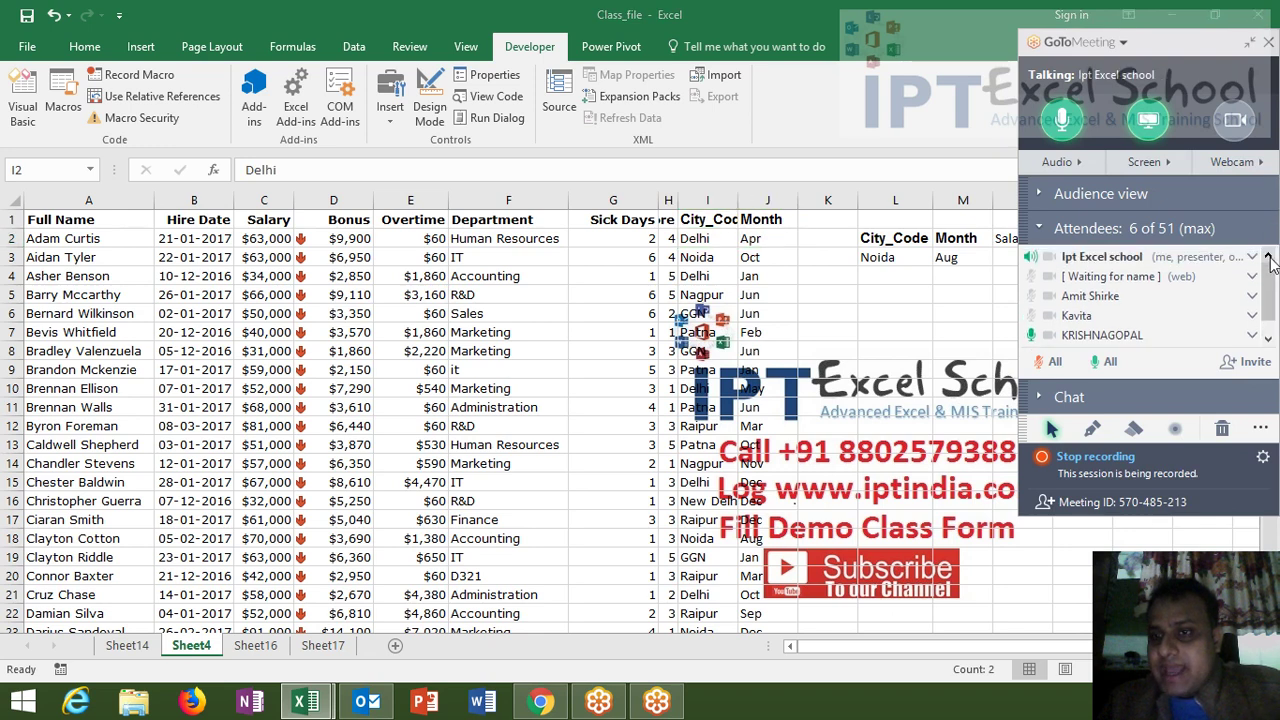
pyautogui.click(1268, 340)
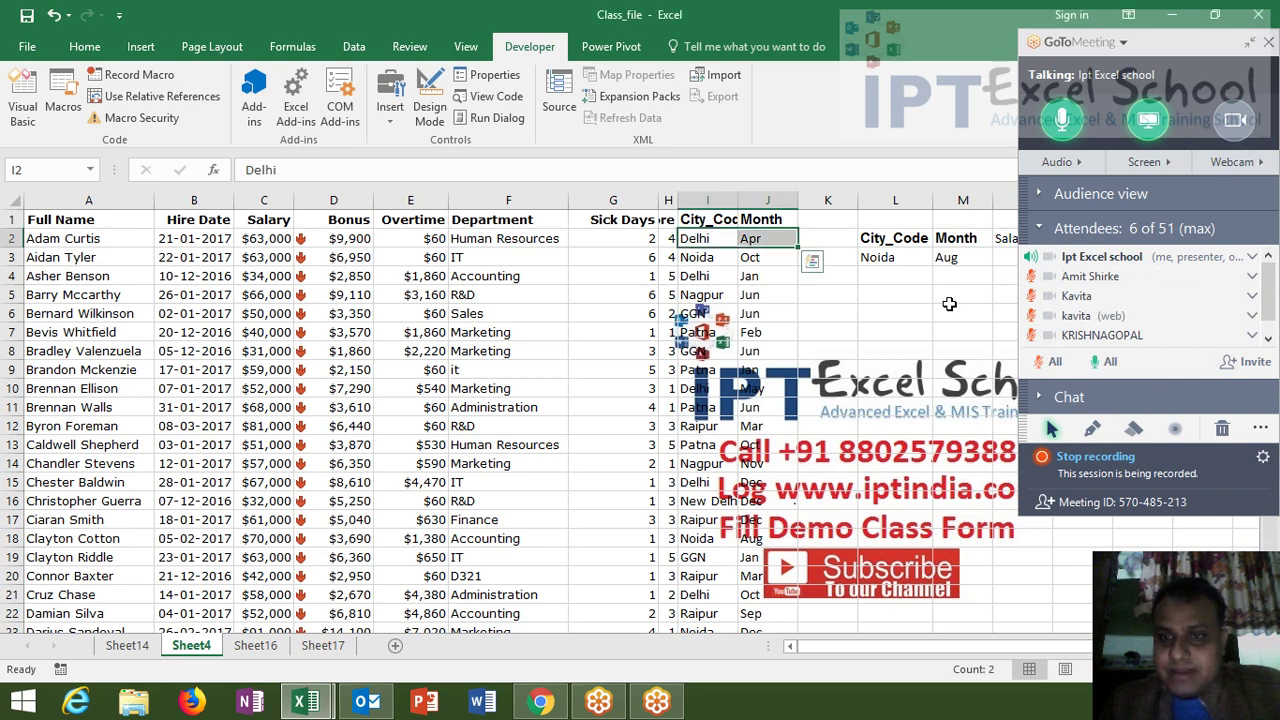
pyautogui.click(1270, 338)
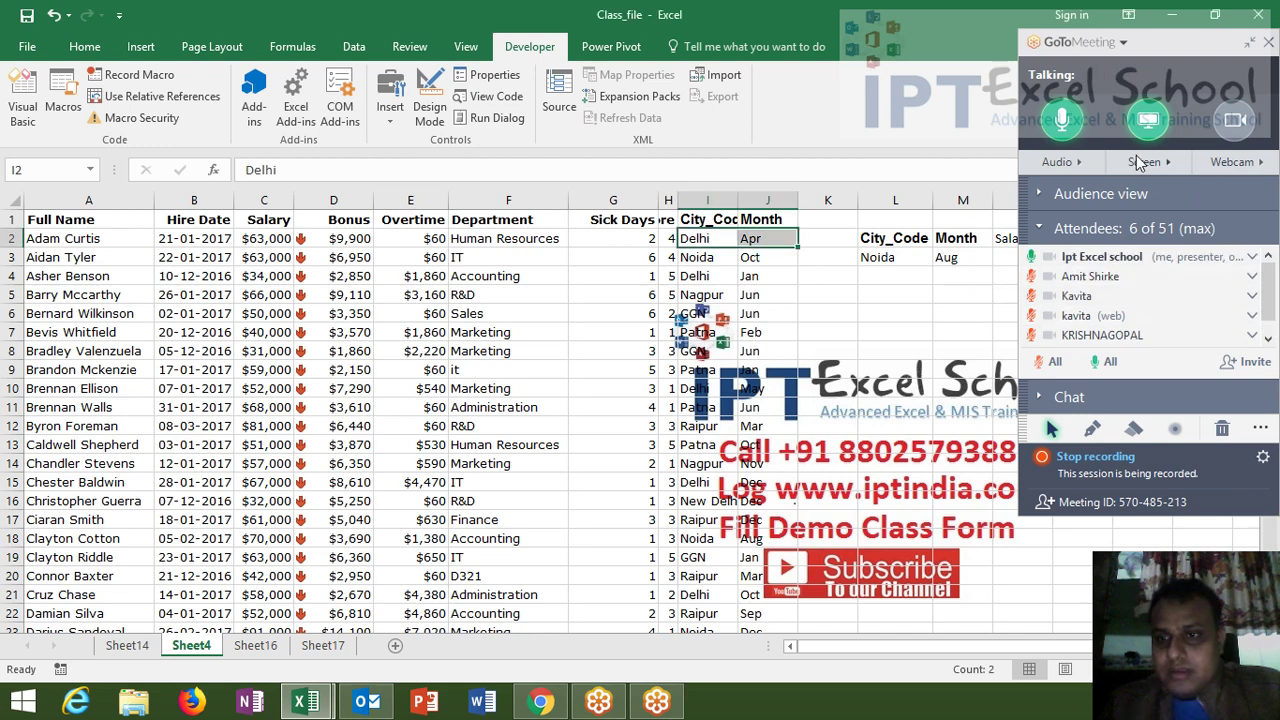
pyautogui.click(1250, 44)
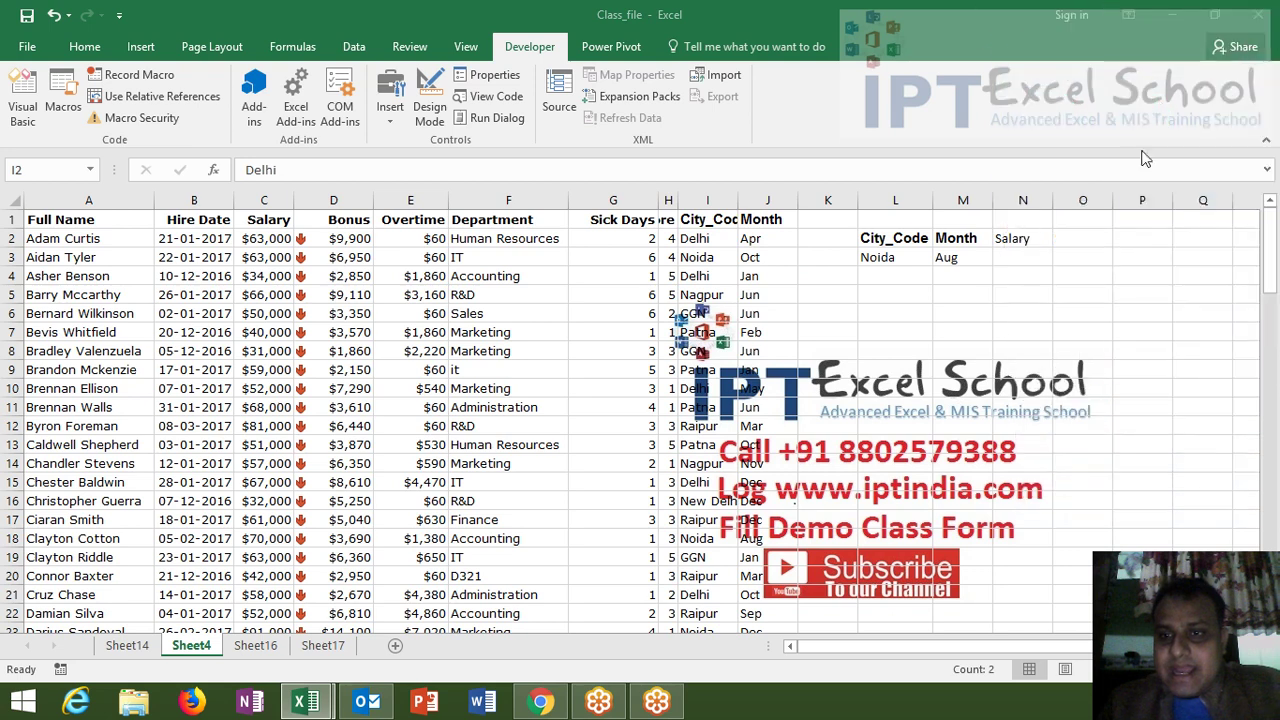
pyautogui.click(87, 203)
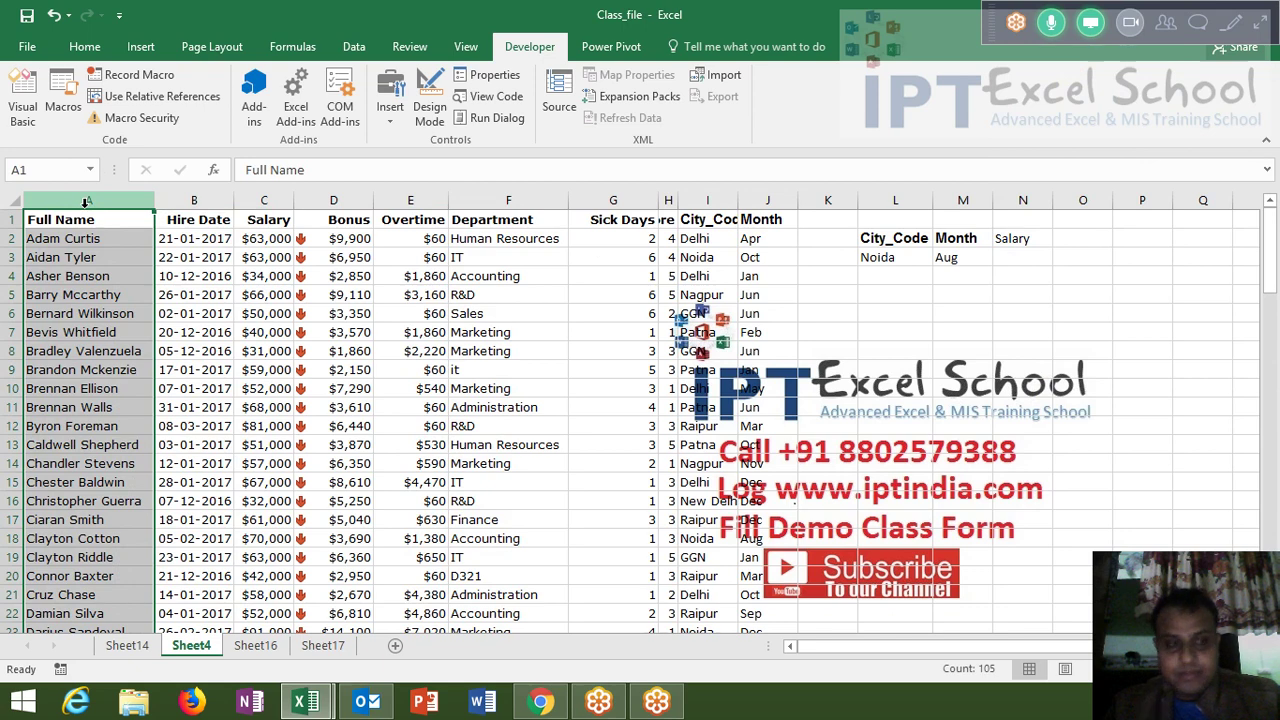
# - Insert a blank column before Full Name and begin a formula in A2
pyautogui.rightClick(87, 201)
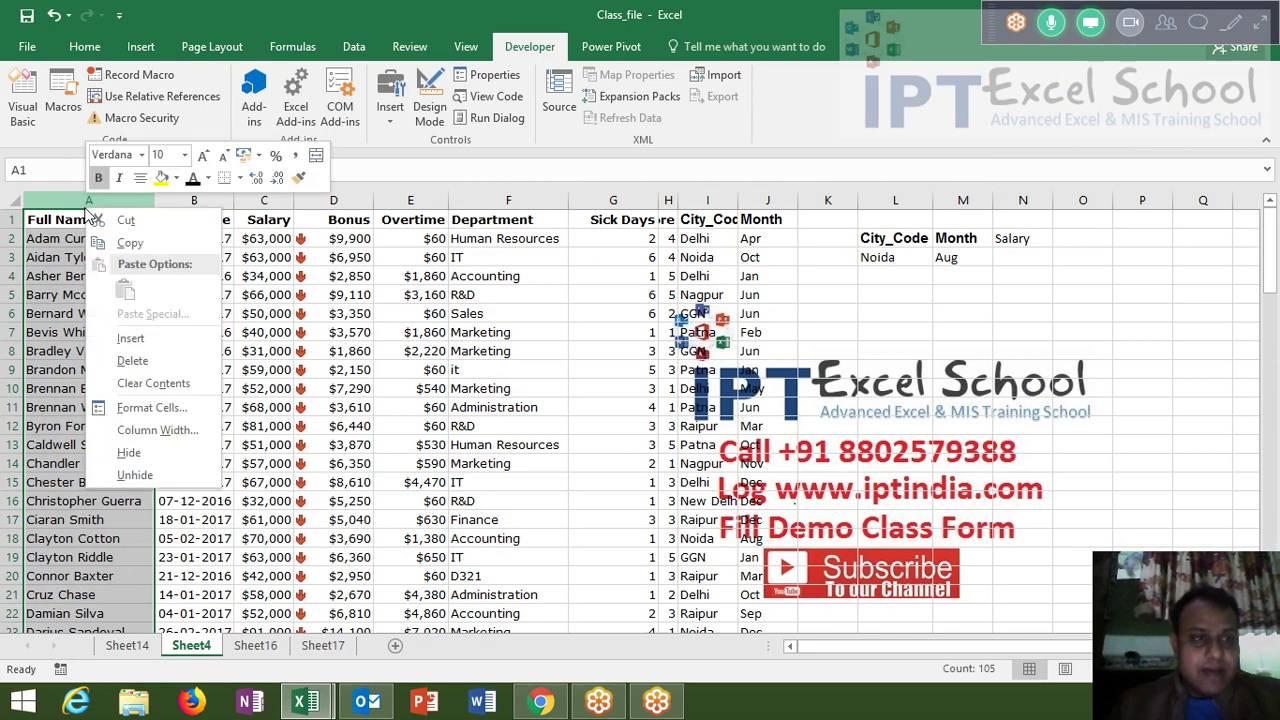
pyautogui.click(130, 339)
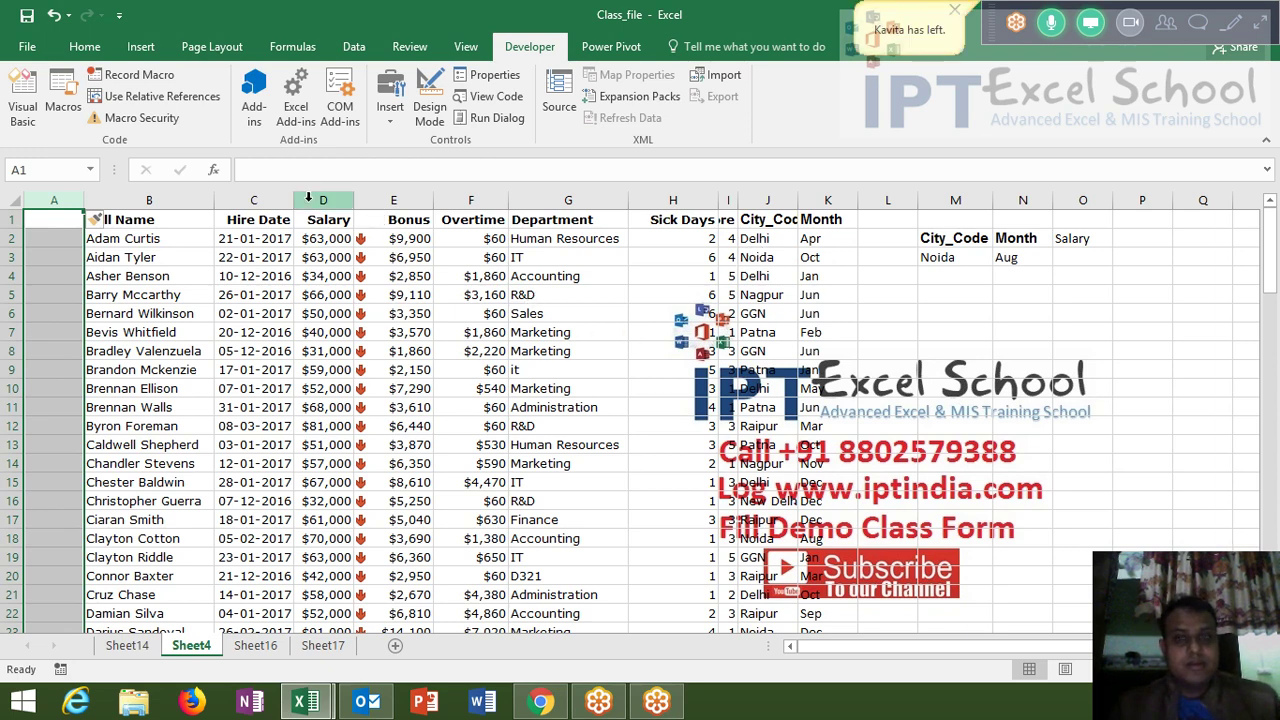
pyautogui.click(72, 238)
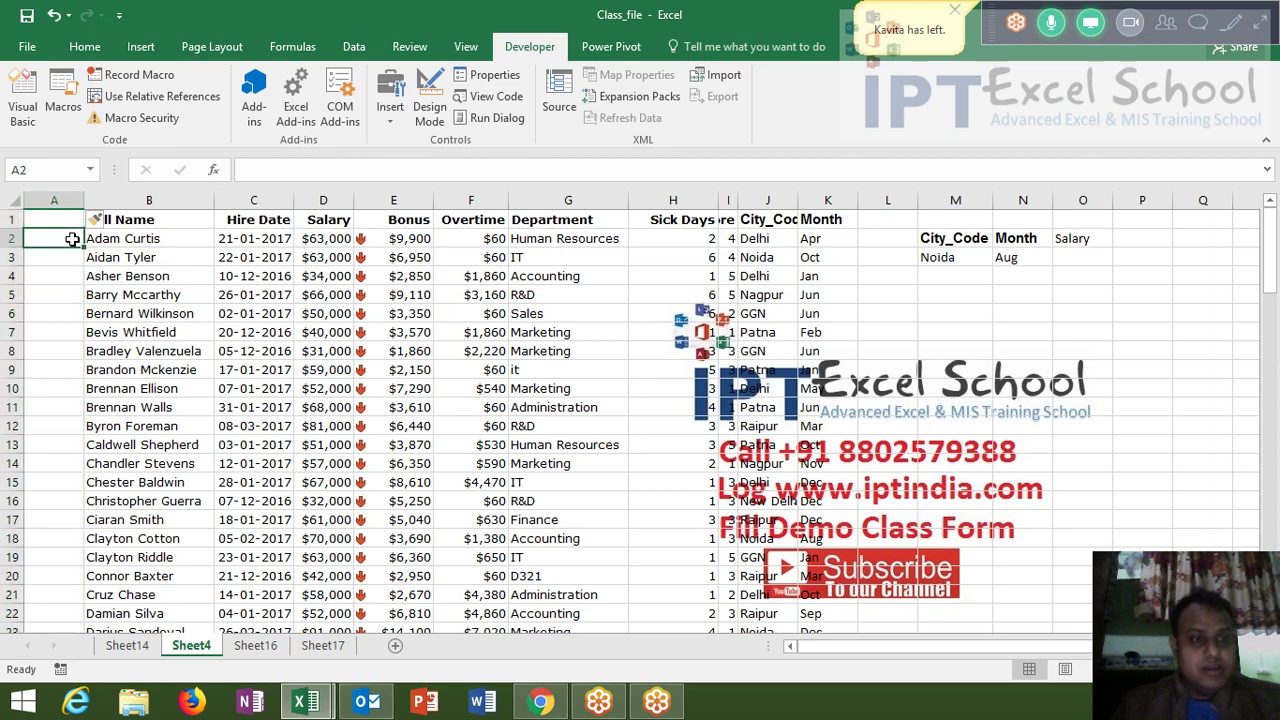
pyautogui.write('=')
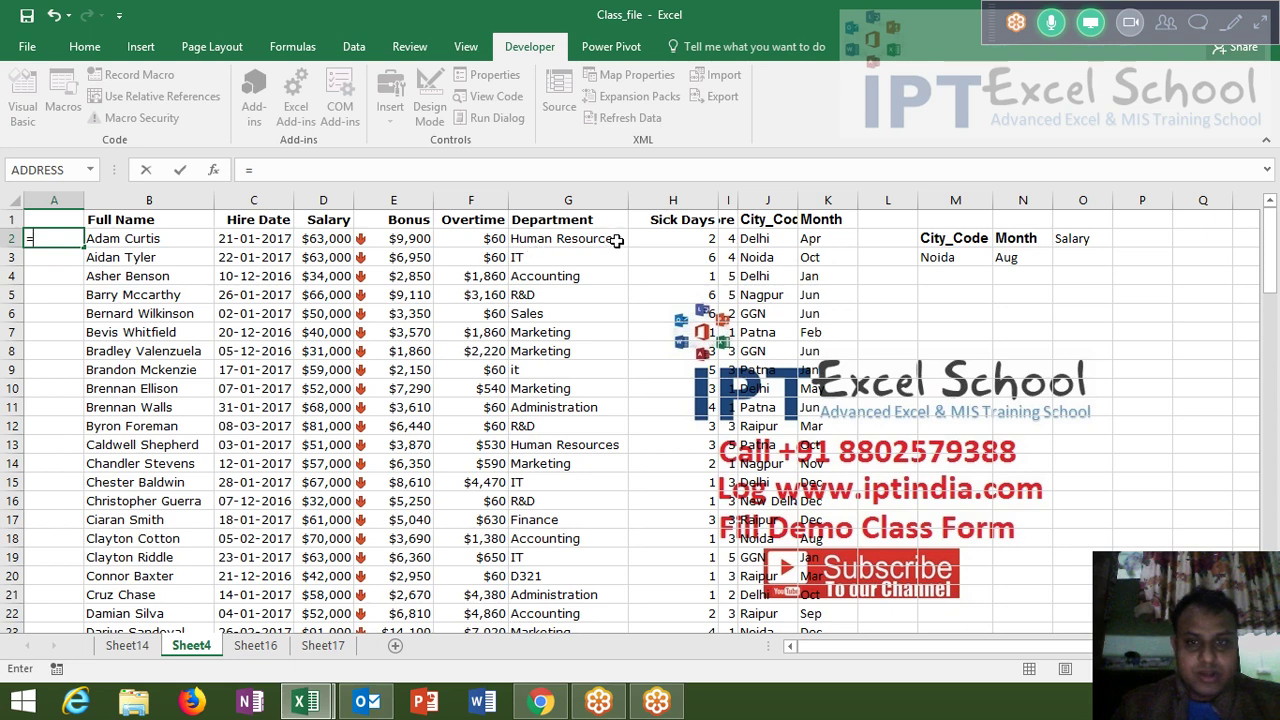
# - Build the key =J2&"-"&K2 in A2 and fill it down the table
pyautogui.click(760, 238)
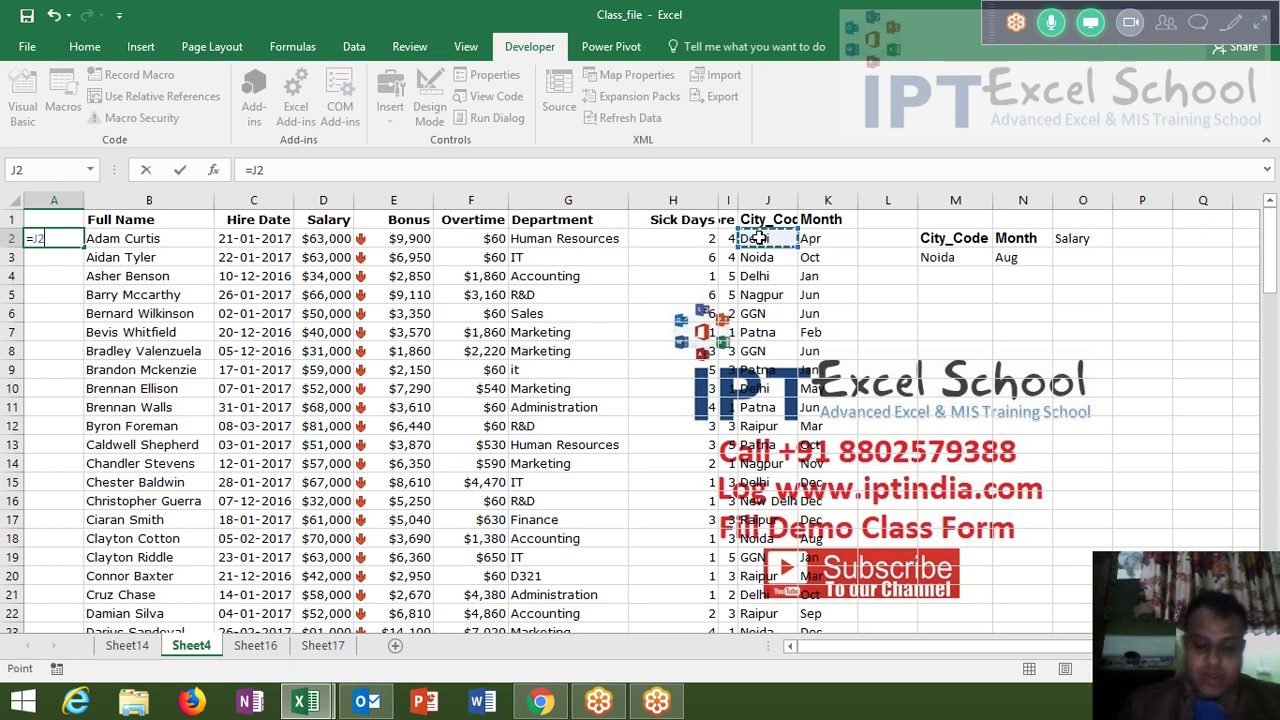
pyautogui.write('&')
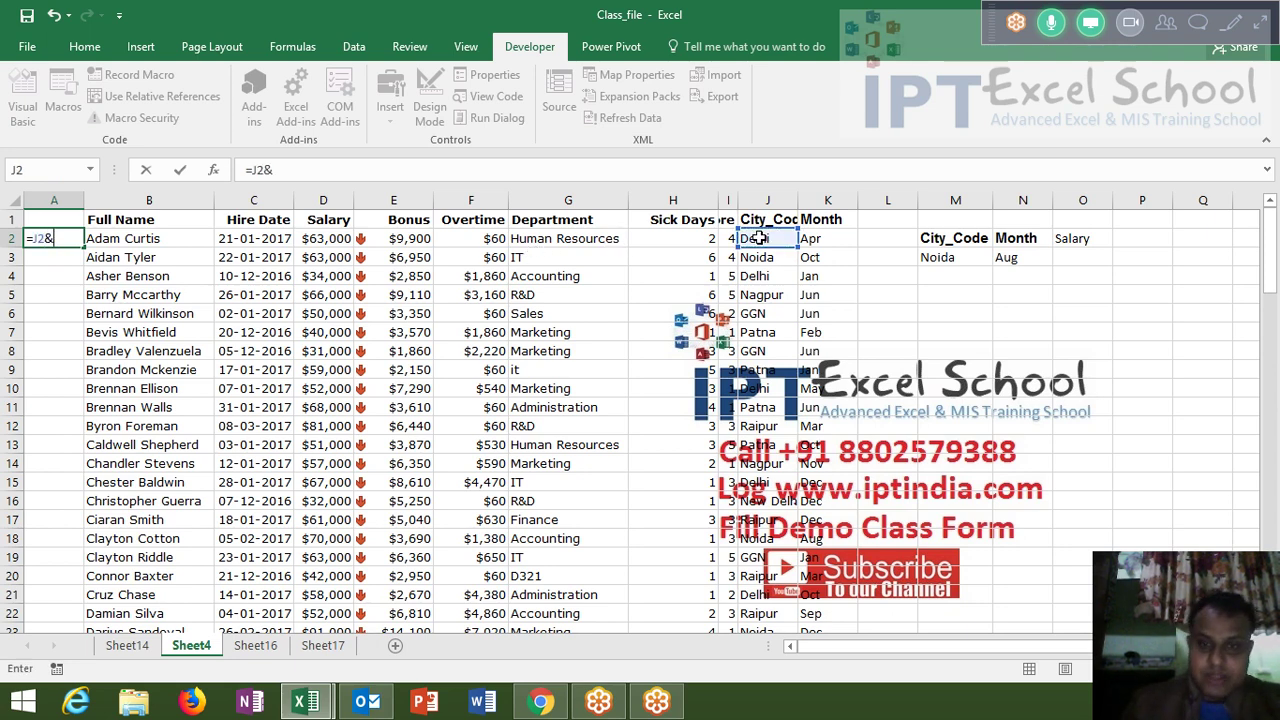
pyautogui.write('"-"')
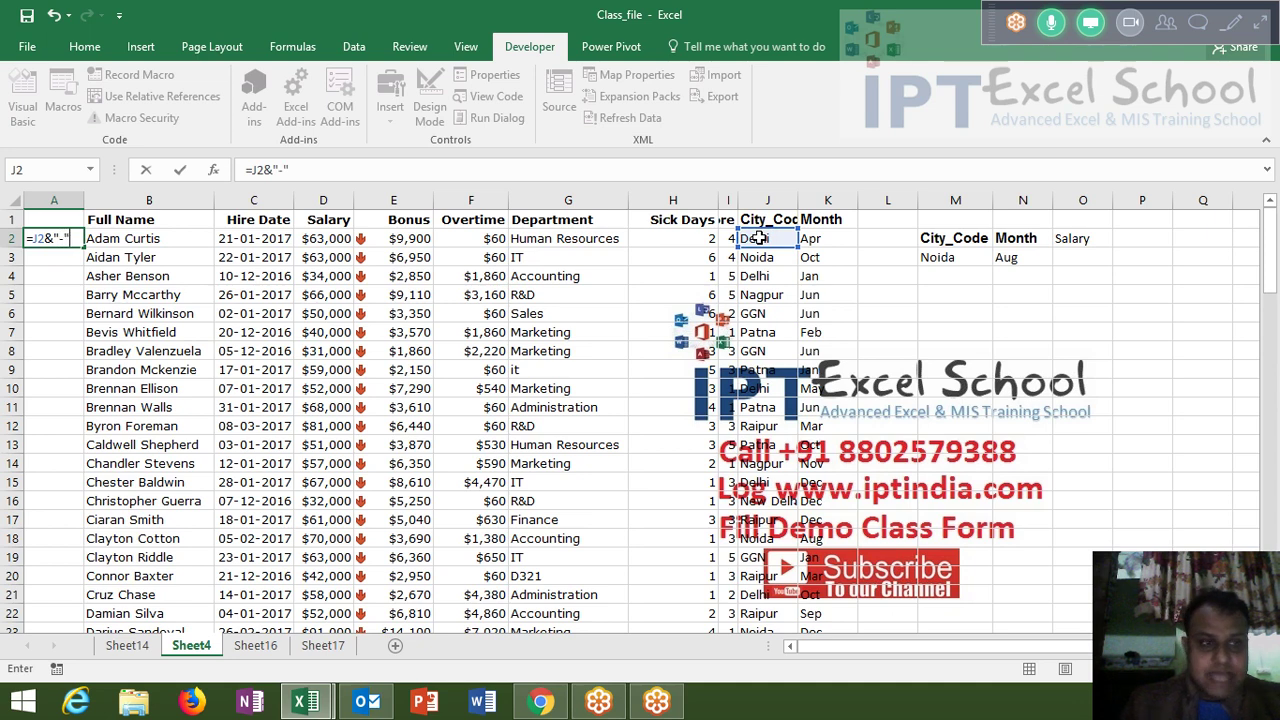
pyautogui.write('&')
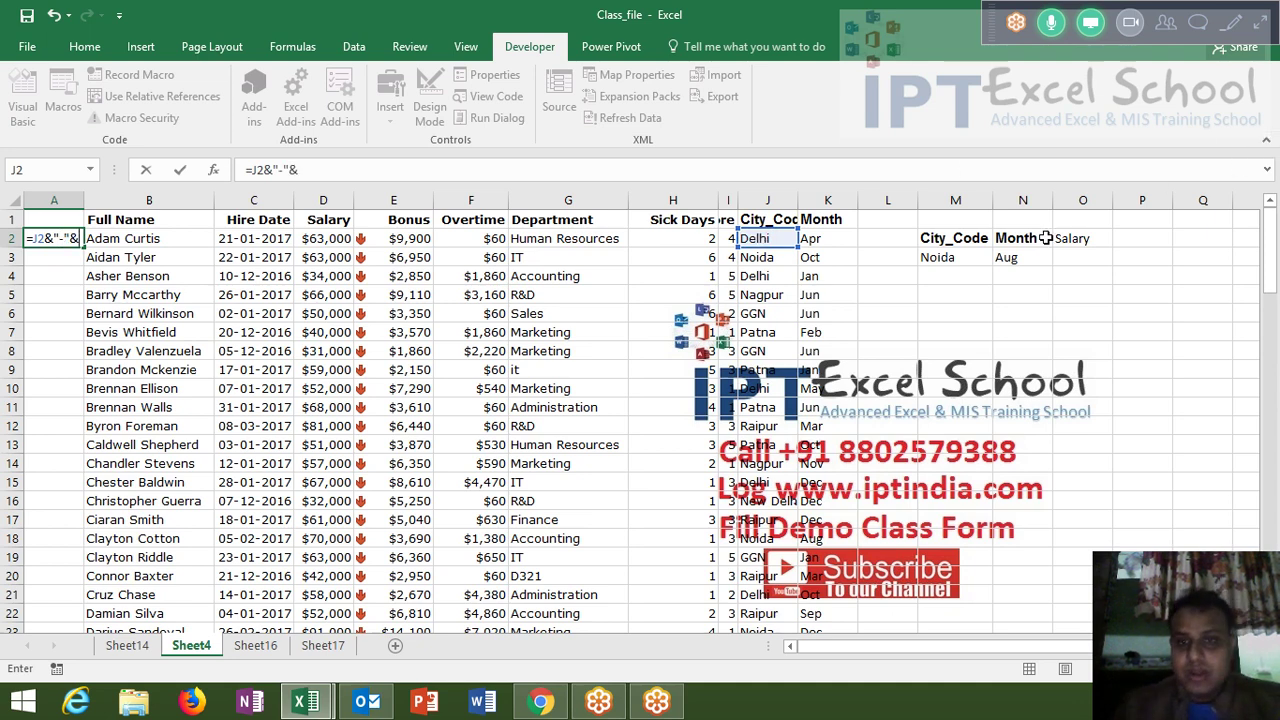
pyautogui.click(846, 235)
pyautogui.press('Return')
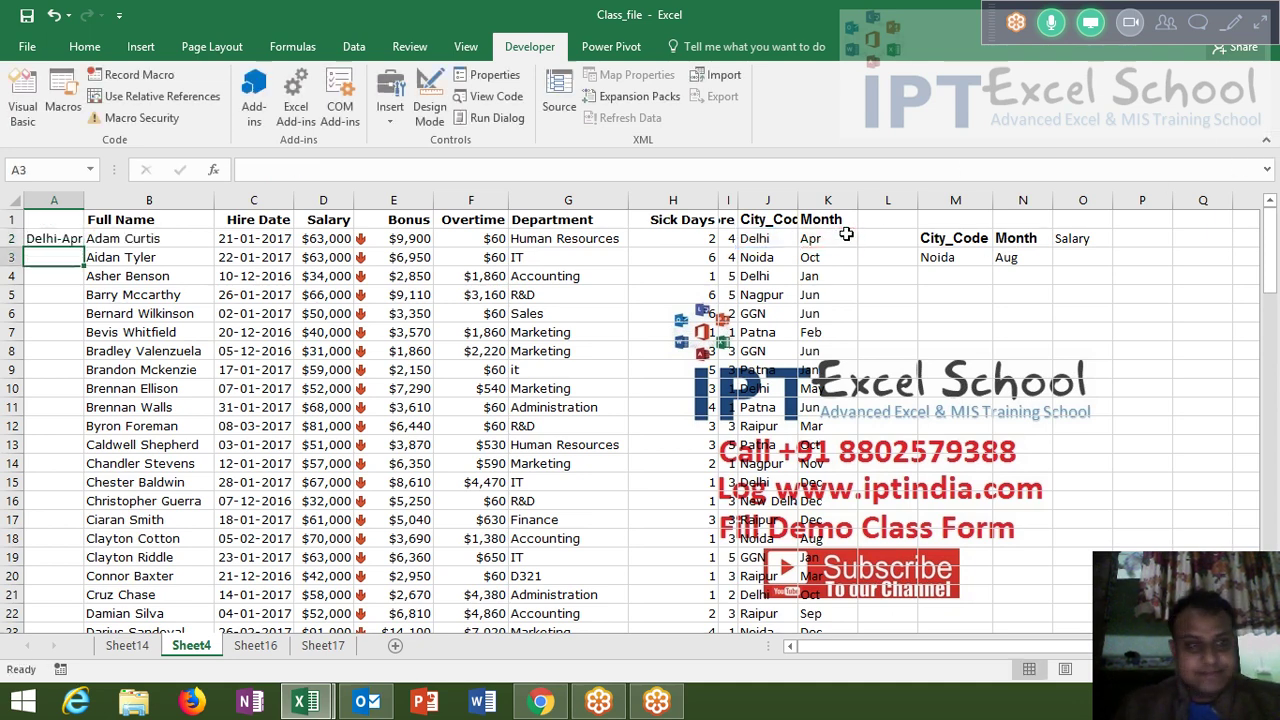
pyautogui.press('Up')
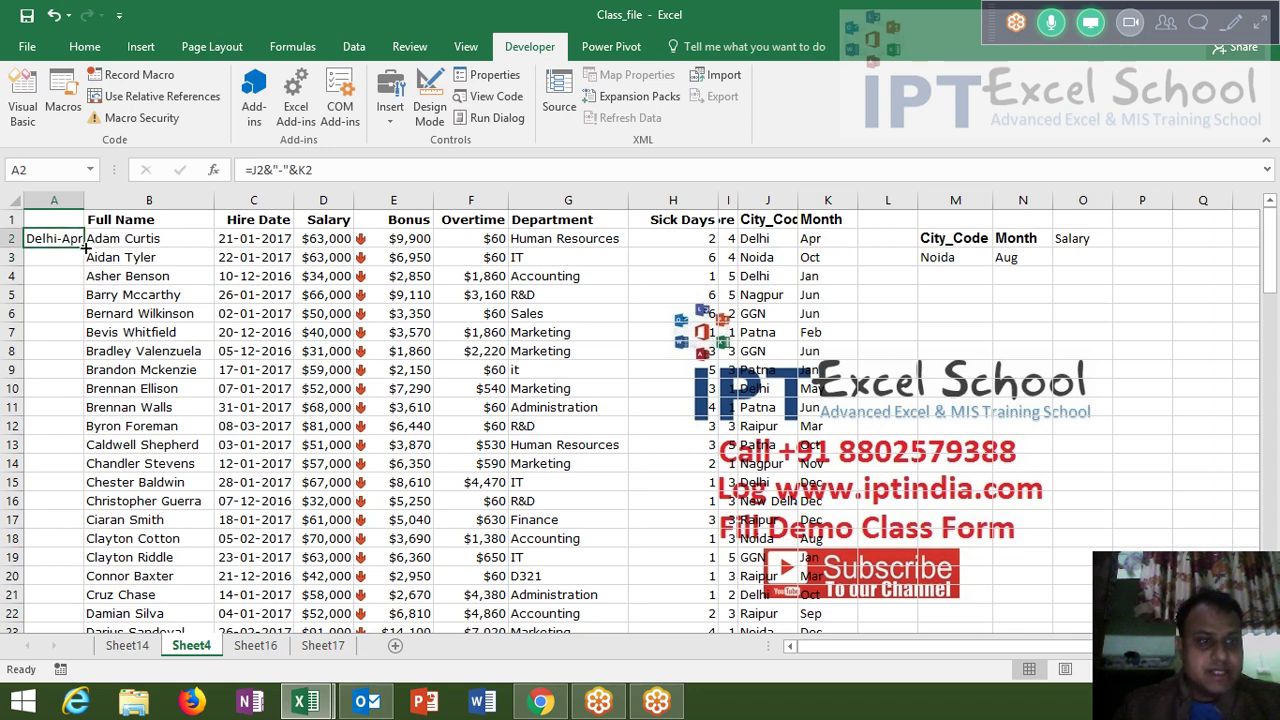
pyautogui.doubleClick(85, 247)
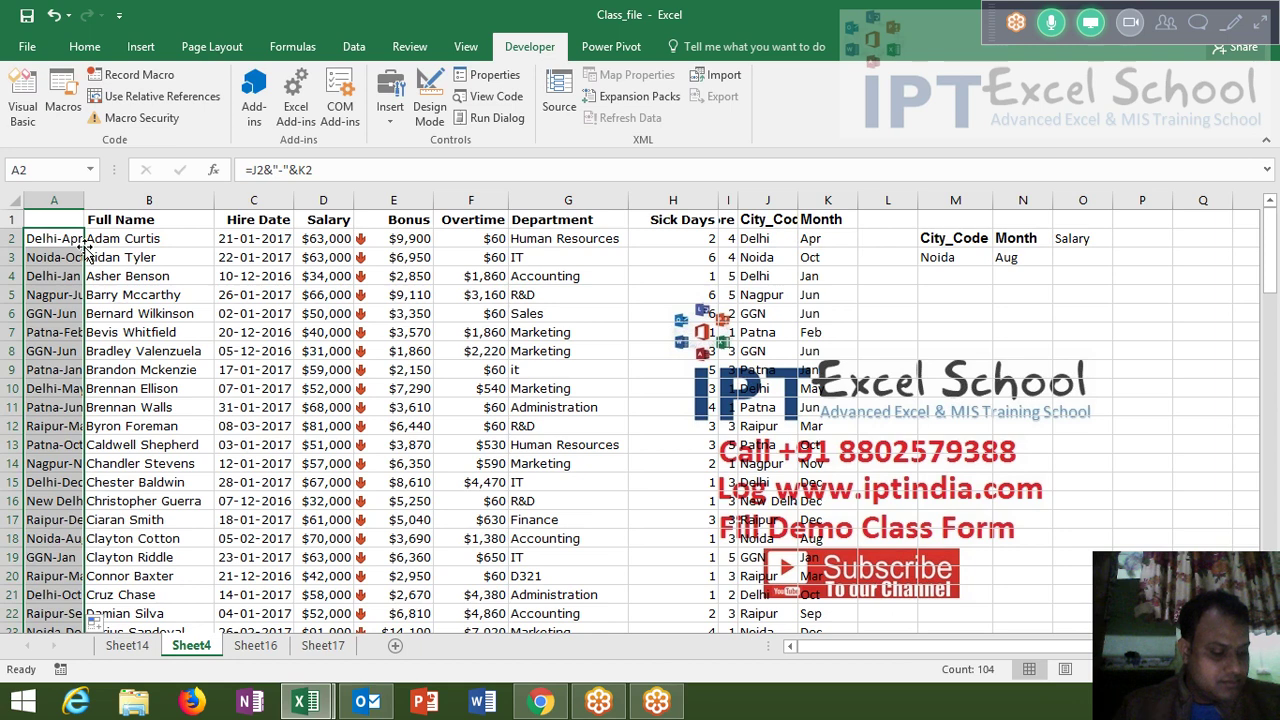
# - Start a salary lookup formula in O3 under the Salary heading
pyautogui.click(1082, 244)
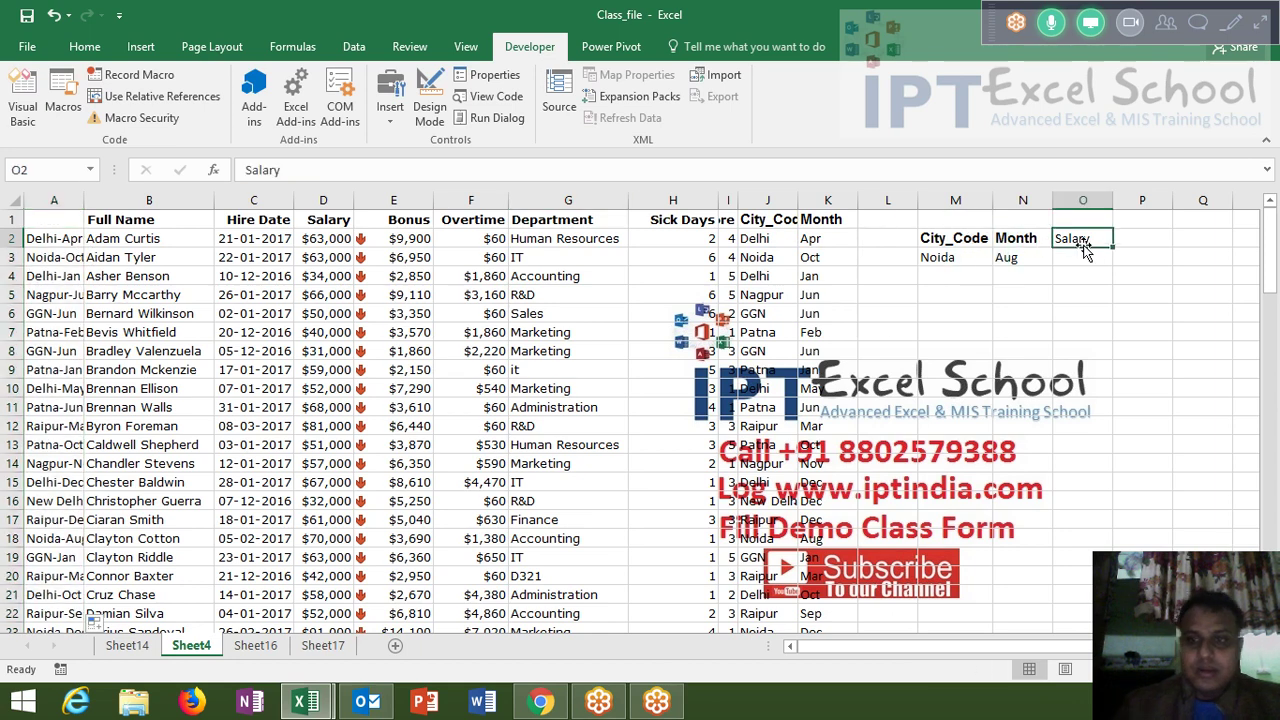
pyautogui.click(1078, 256)
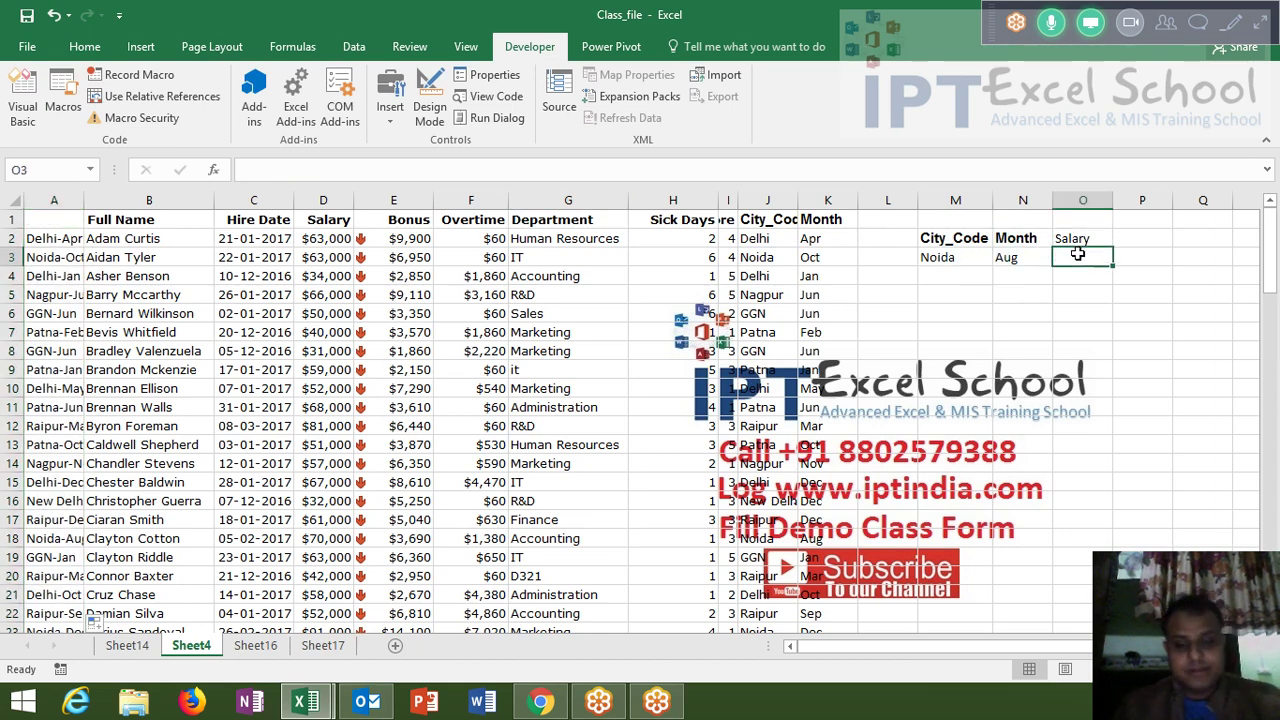
pyautogui.write('=')
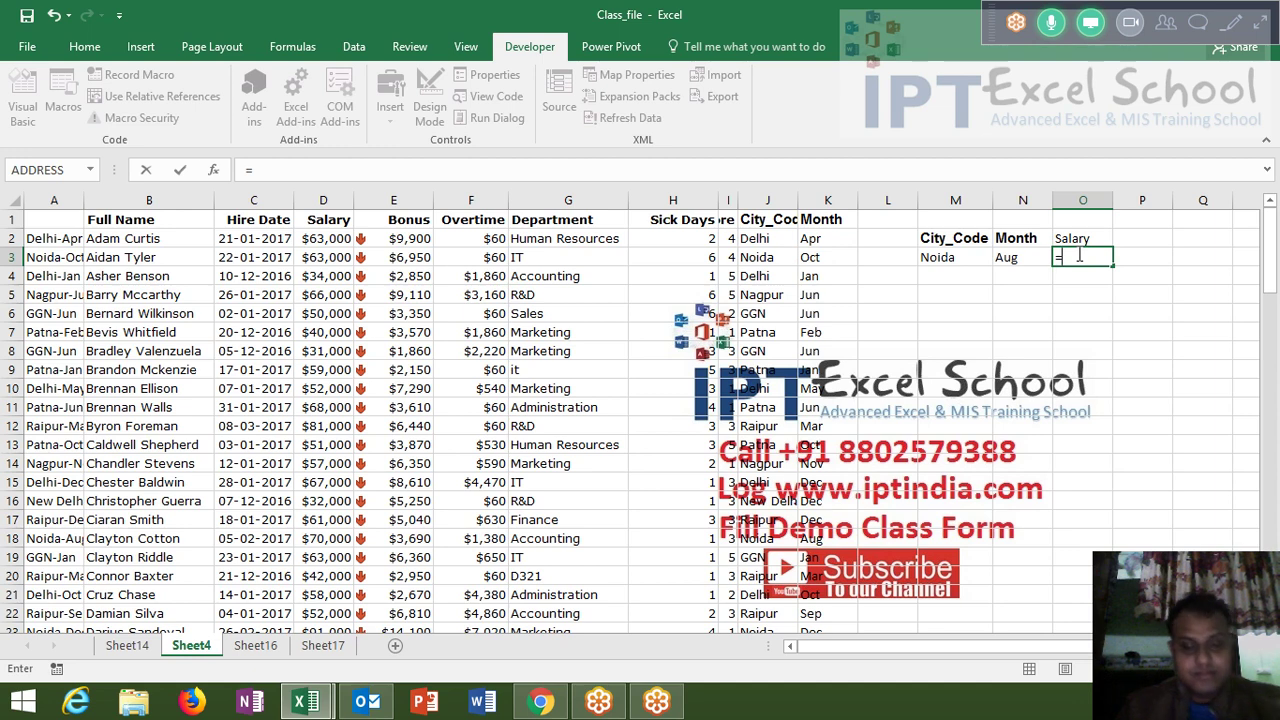
# - Start a VLOOKUP in O3 with the lookup key M3&"-"&N3
pyautogui.write('VL')
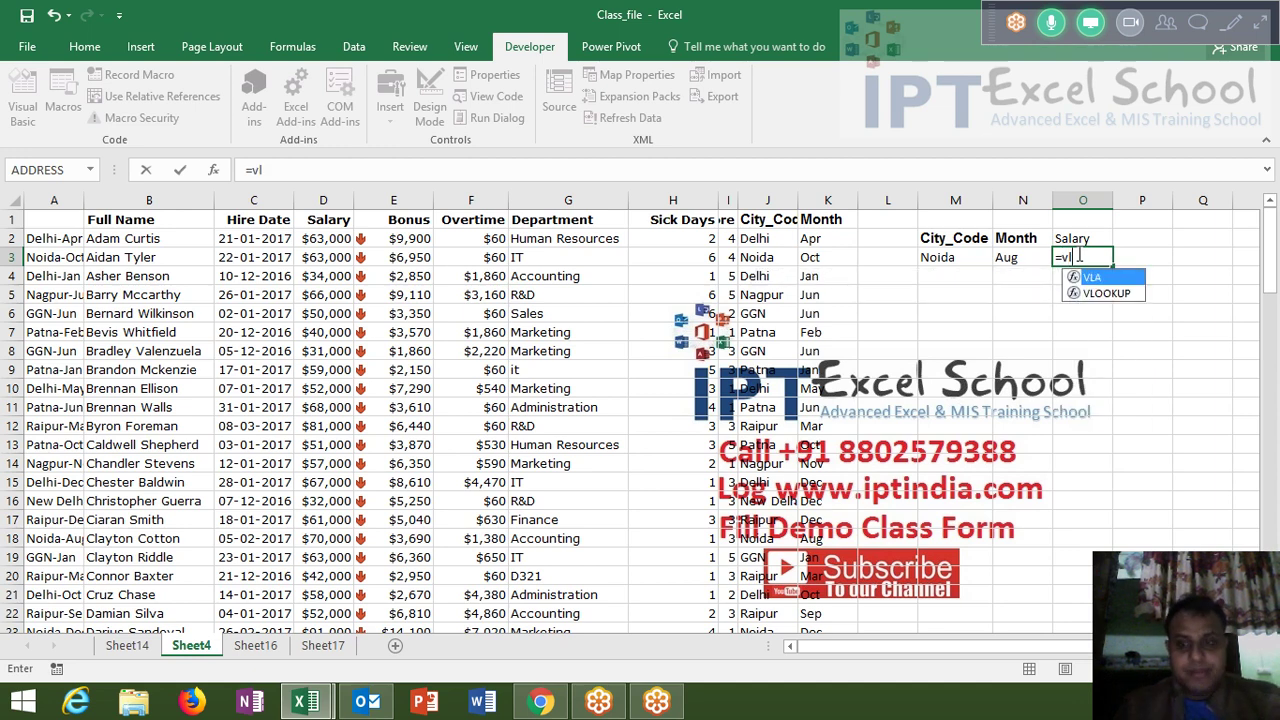
pyautogui.write('A(')
pyautogui.press('BackSpace')
pyautogui.press('BackSpace')
pyautogui.press('BackSpace')
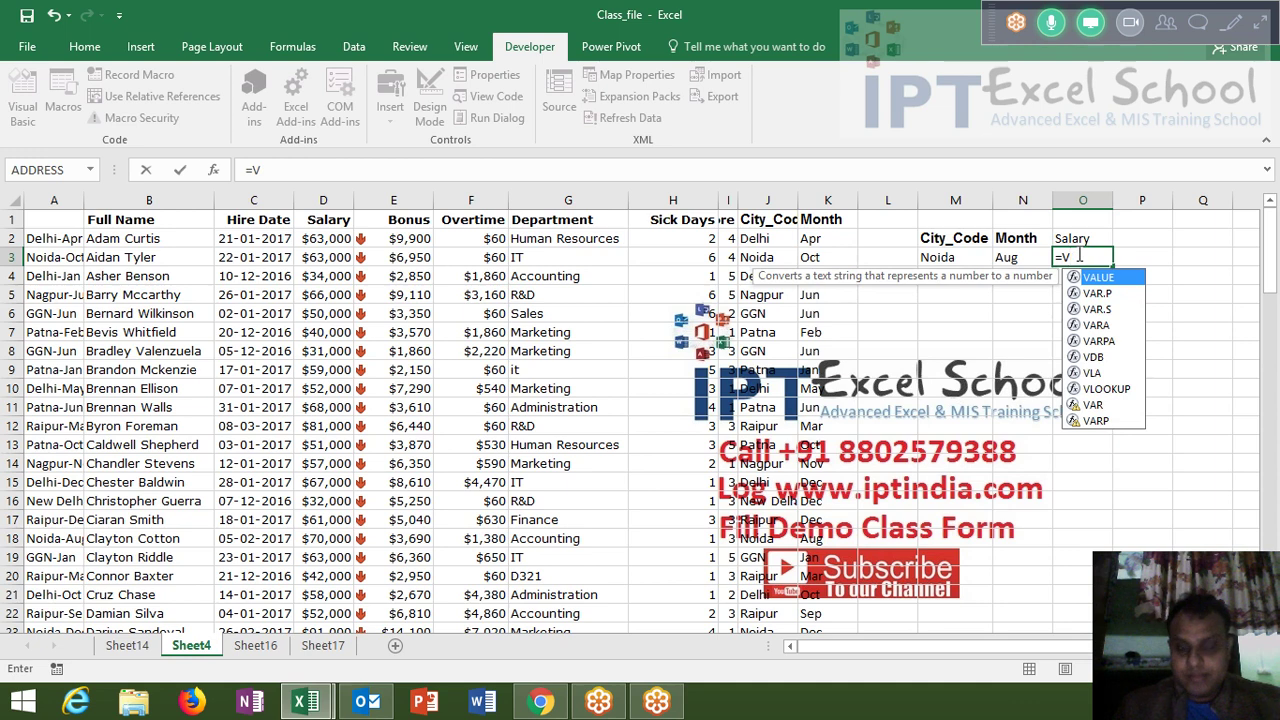
pyautogui.write('L')
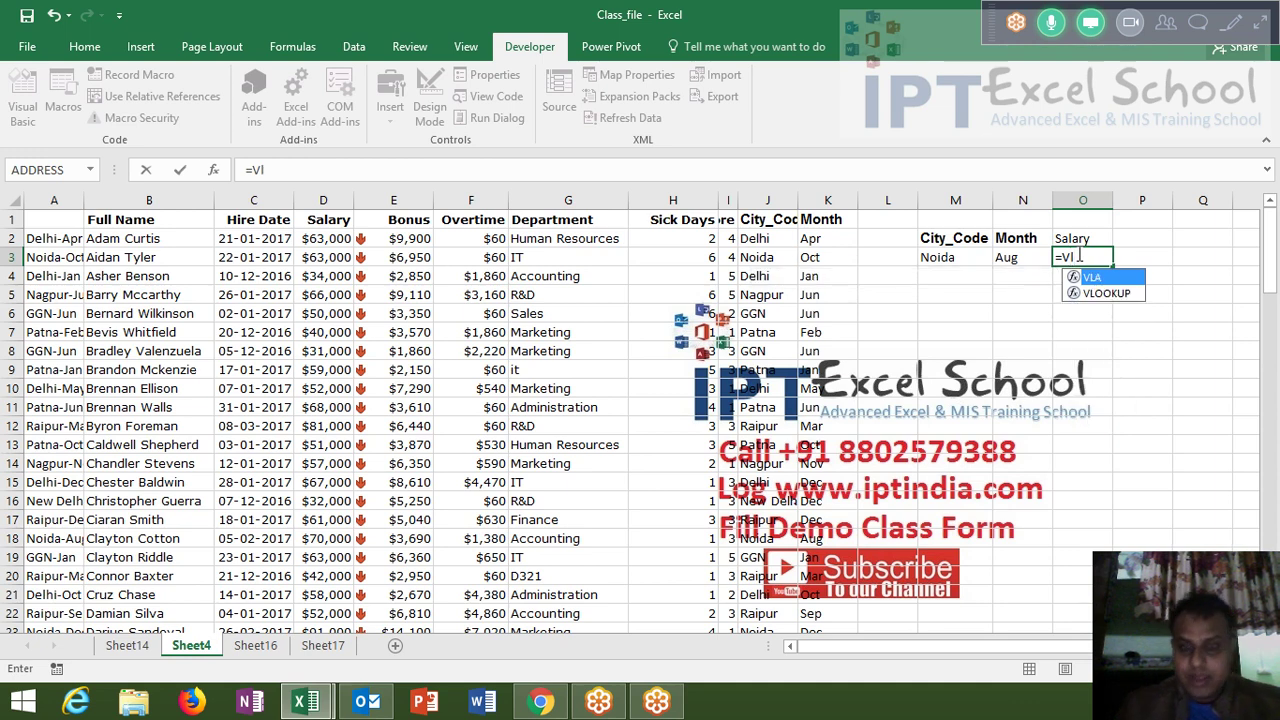
pyautogui.press('Down')
pyautogui.press('Tab')
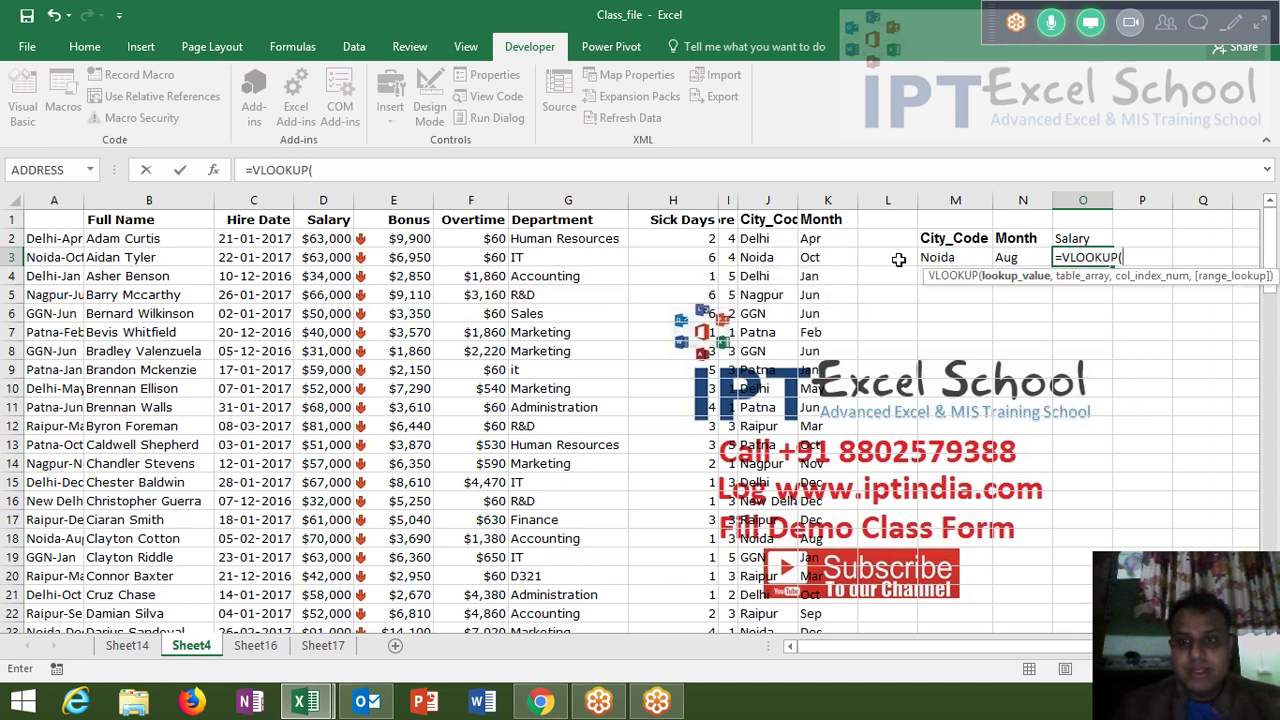
pyautogui.click(953, 257)
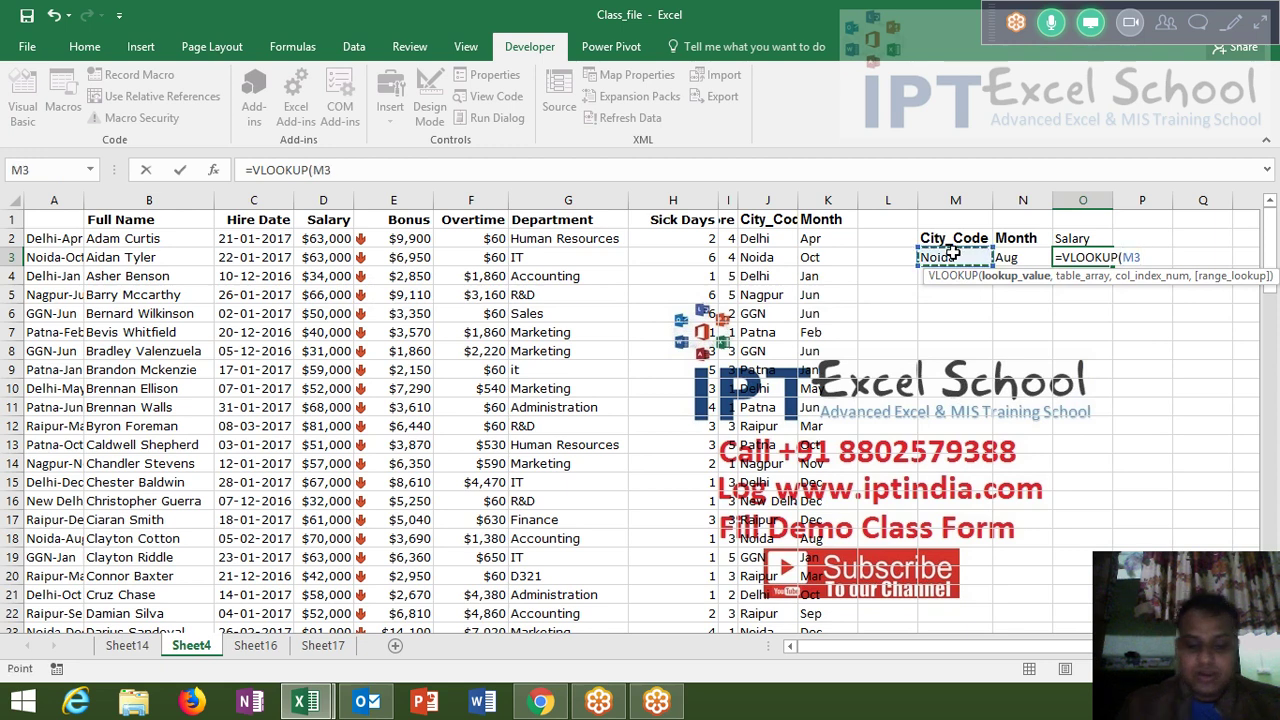
pyautogui.write('&"-"')
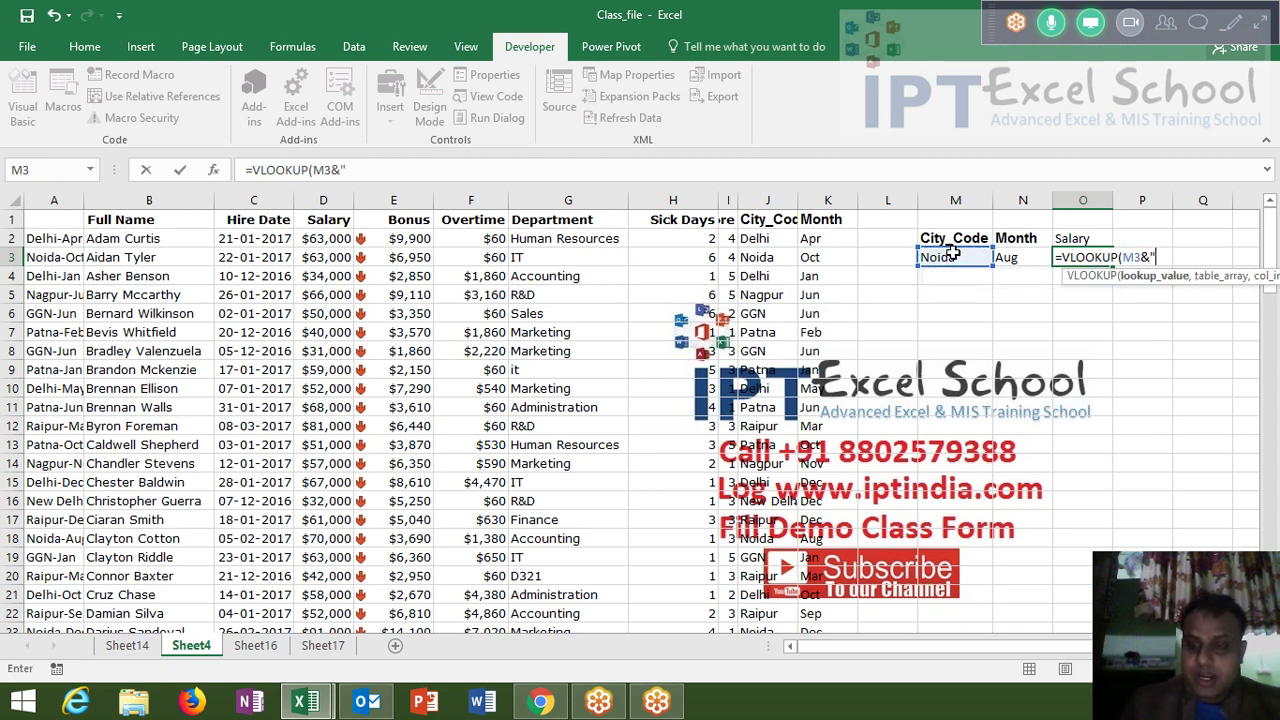
pyautogui.write('&')
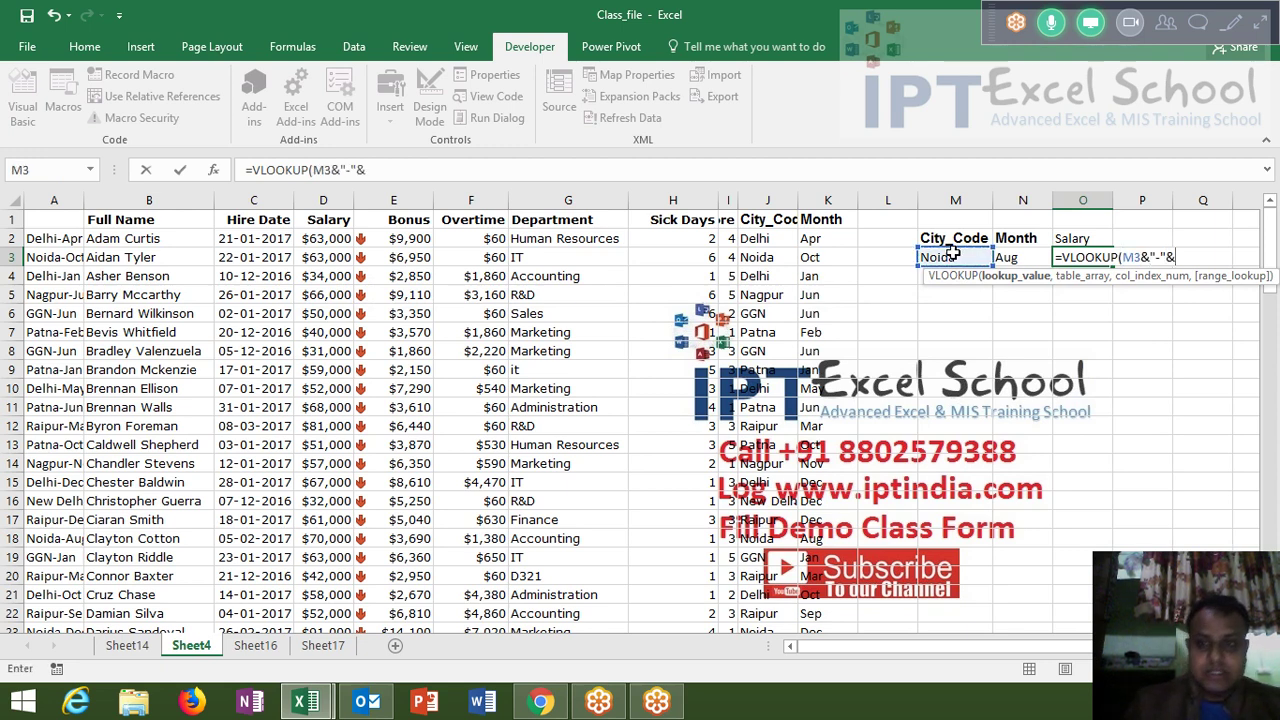
pyautogui.click(1005, 257)
pyautogui.write(',')
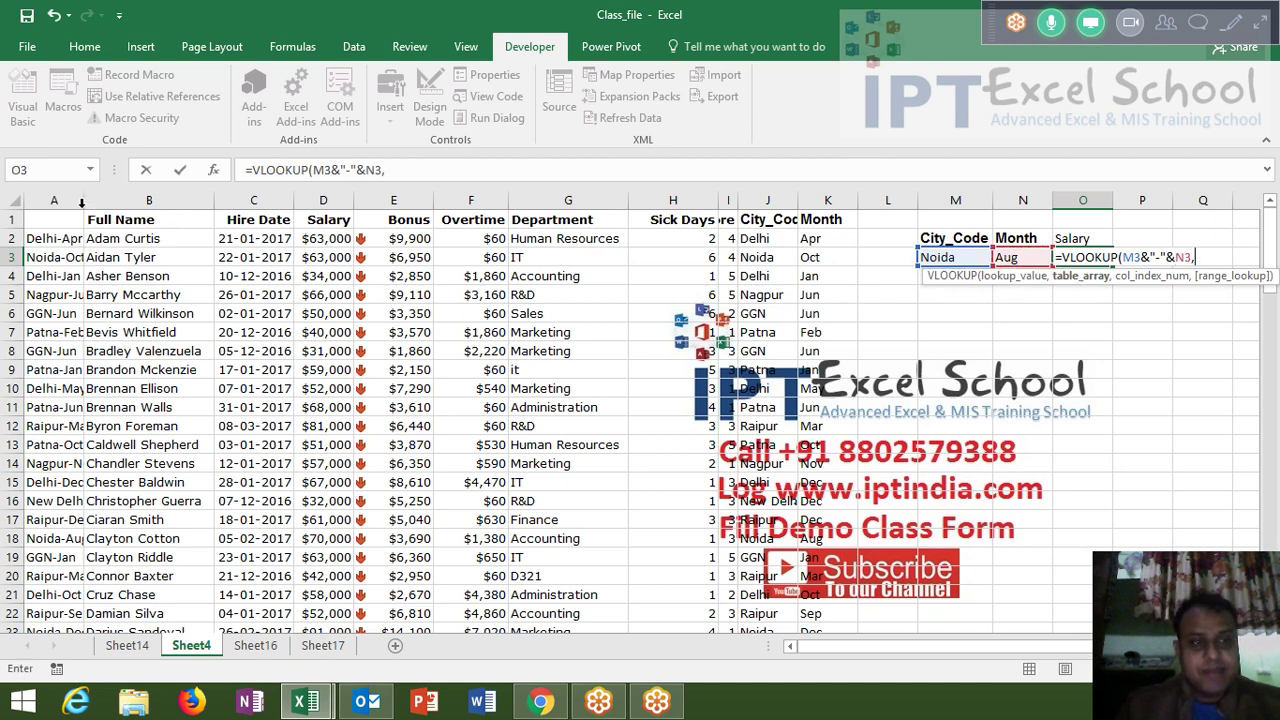
# - Finish the VLOOKUP with table A:K, column 4 and exact match, returning 70000
pyautogui.moveTo(68, 200); pyautogui.dragTo(150, 200)
pyautogui.moveTo(607, 245); pyautogui.dragTo(840, 243)
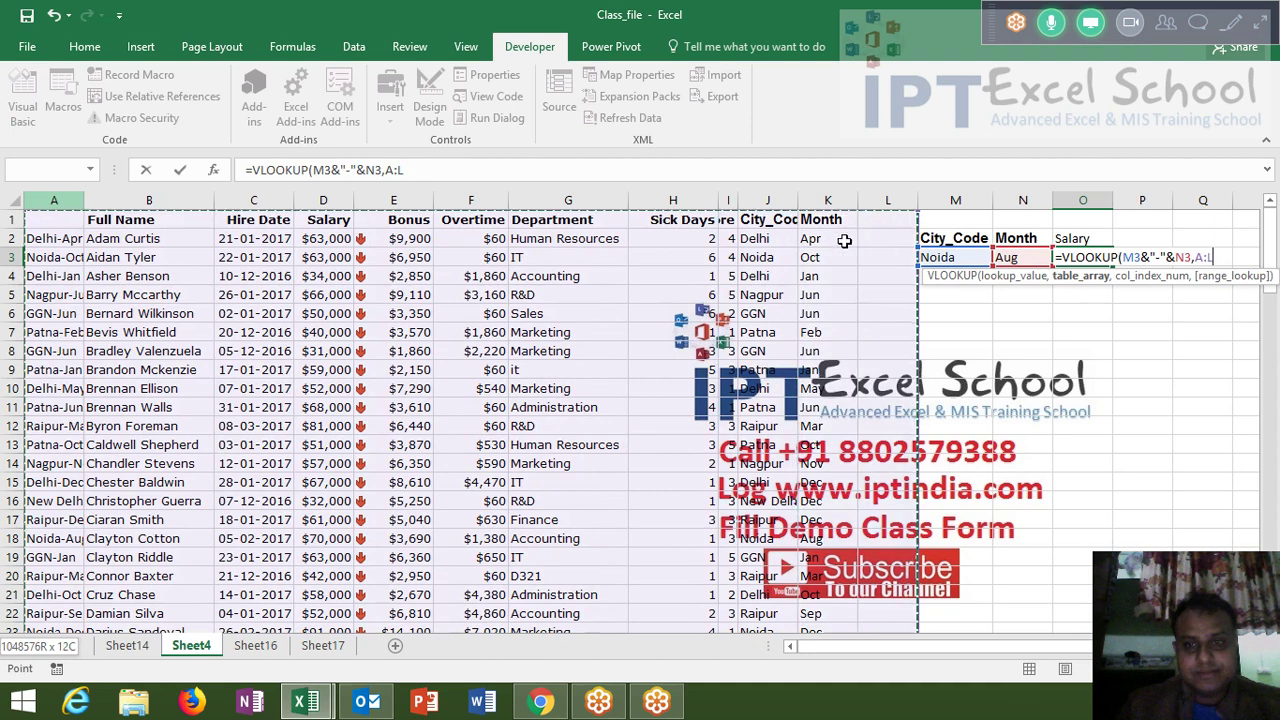
pyautogui.write(',')
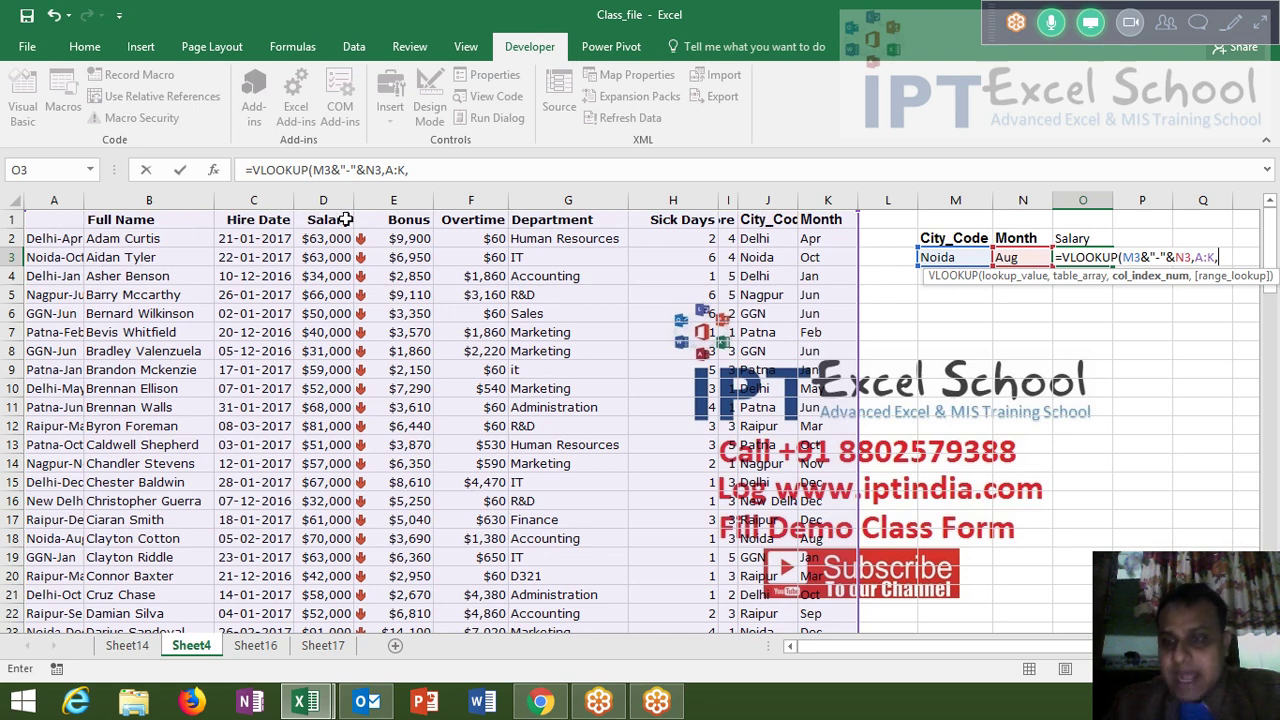
pyautogui.write('4,0')
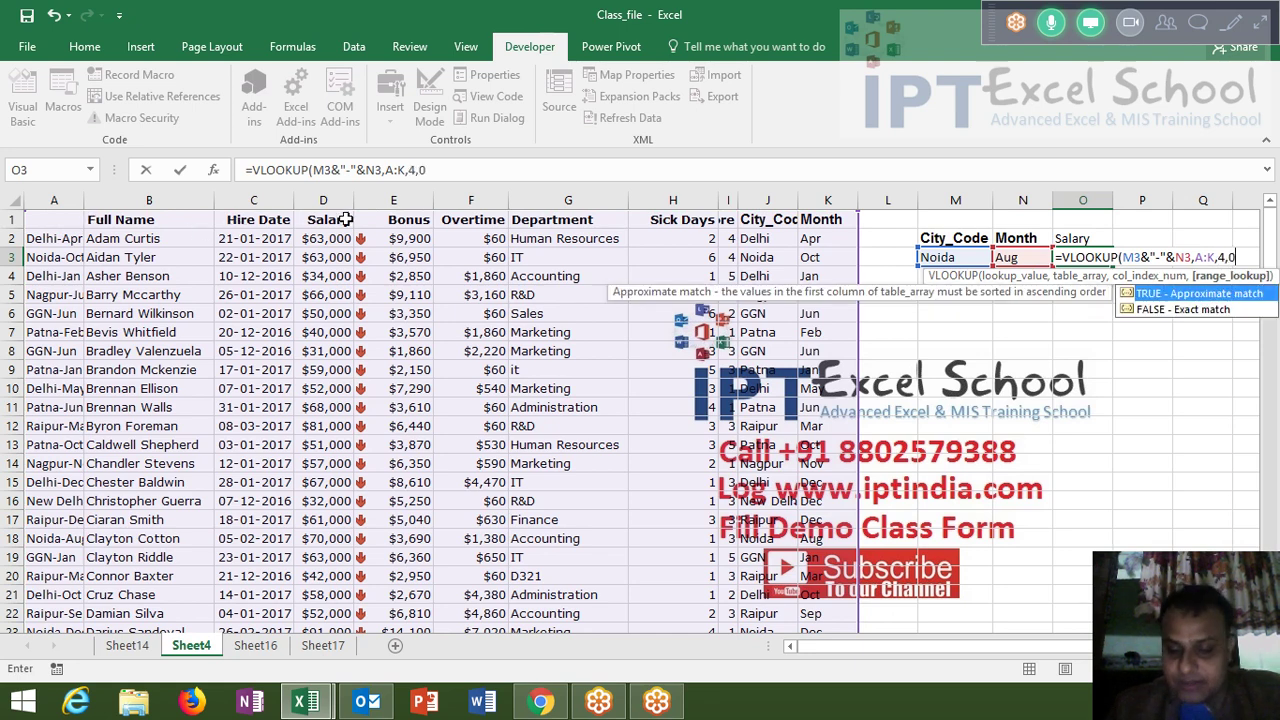
pyautogui.press('Return')
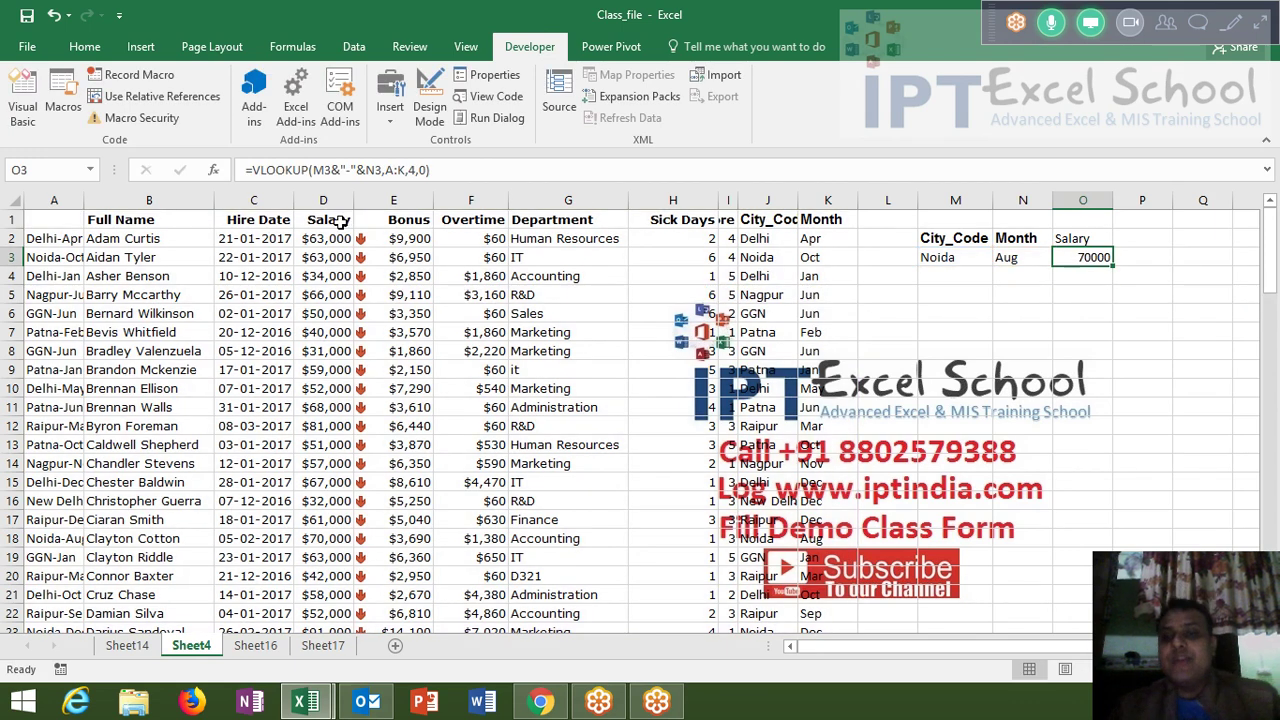
# - Change the lookup month in N3 to Oct
pyautogui.click(1008, 258)
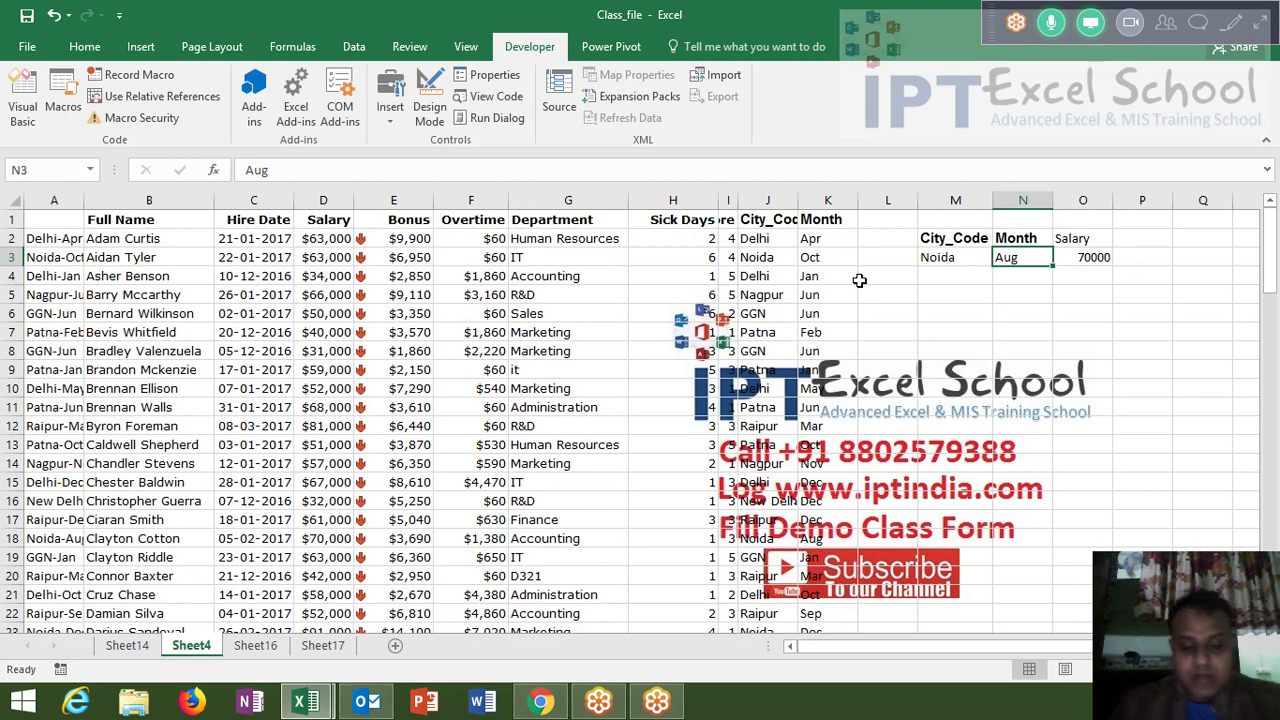
pyautogui.write('Oct')
pyautogui.press('Return')
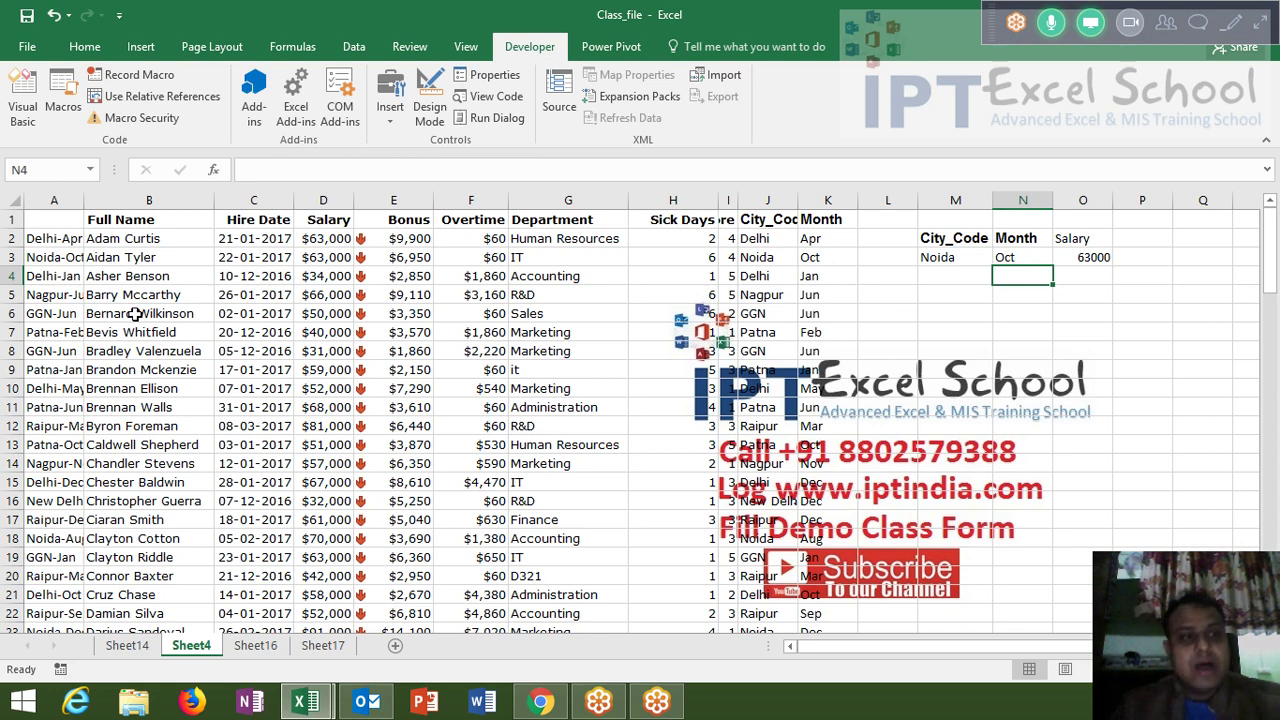
# - Review the helper key in column A and re-commit O3's formula, now returning 63000
pyautogui.click(72, 242)
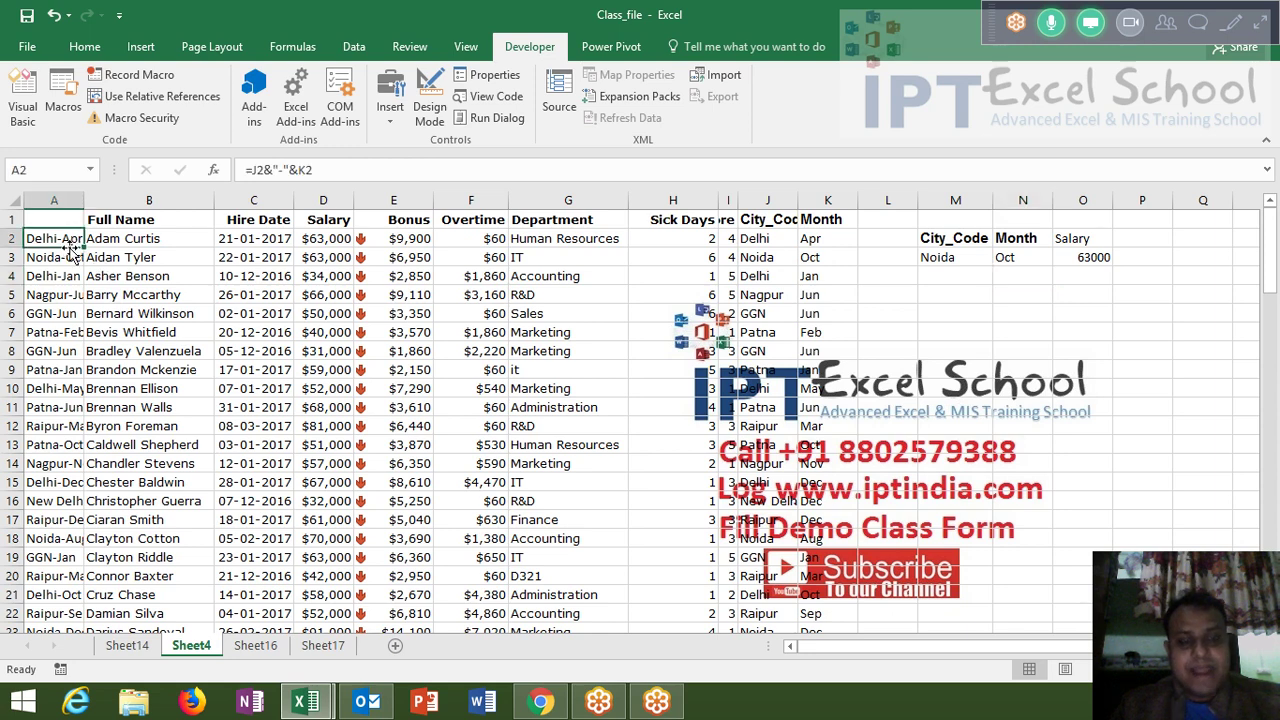
pyautogui.click(69, 198)
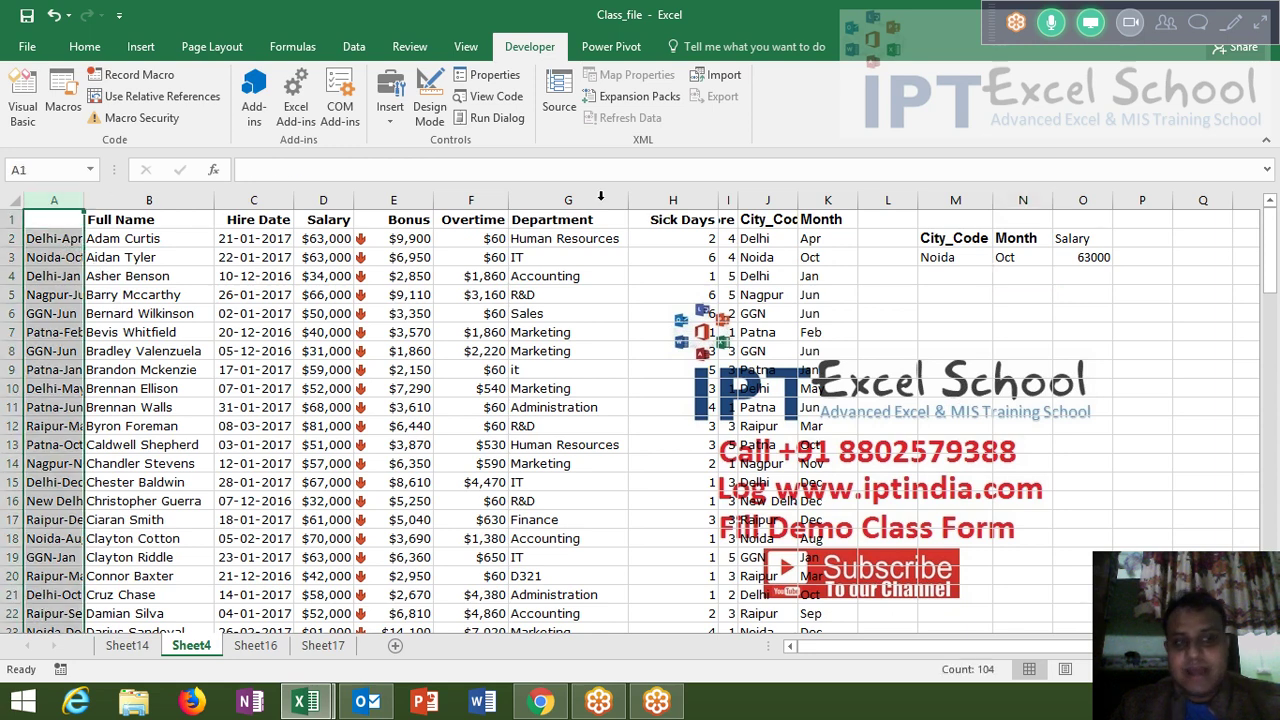
pyautogui.click(1080, 257)
pyautogui.doubleClick(1076, 257)
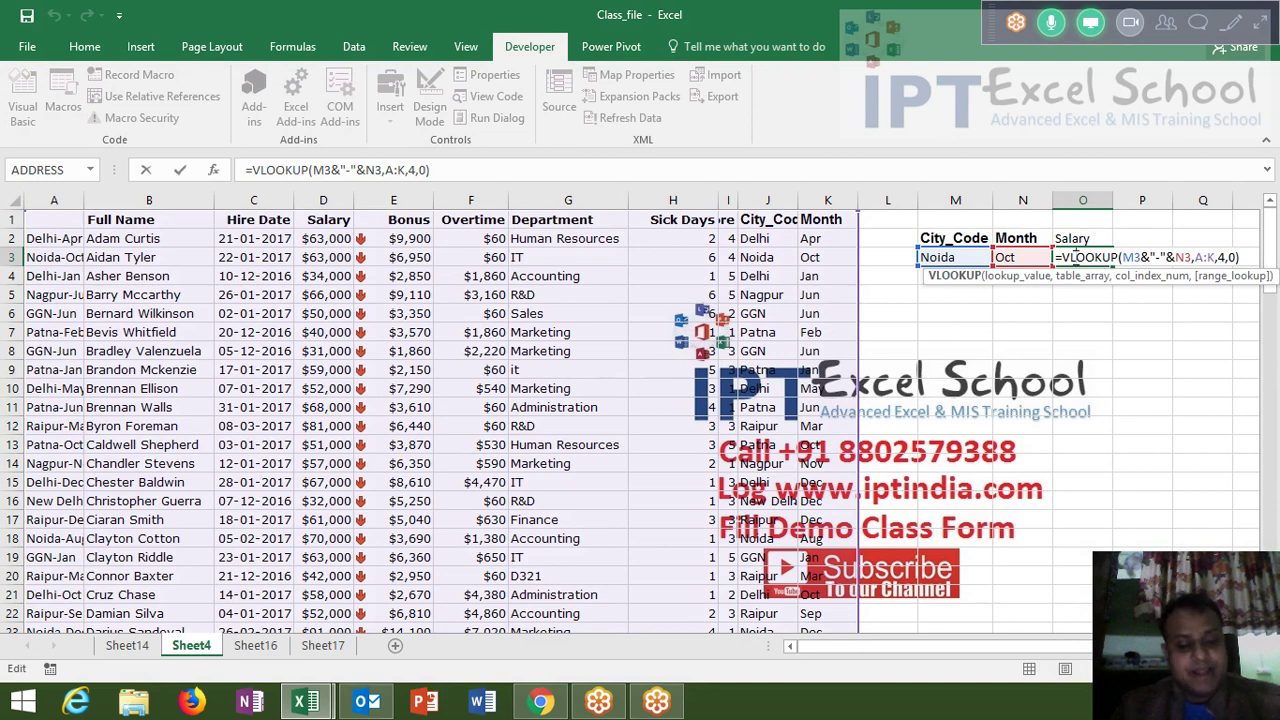
pyautogui.hotkey('ctrl', 'Return')
pyautogui.click(965, 273)
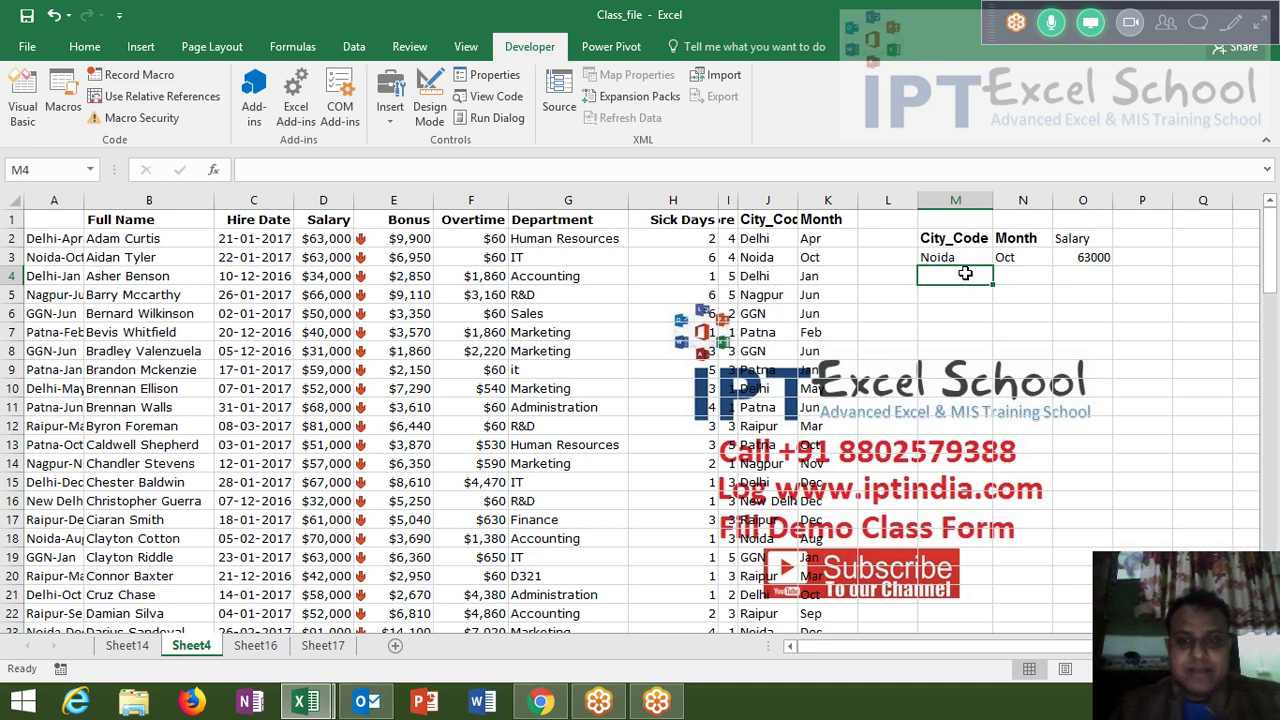
# - Autofit the City_Code column J and set the lookup city in M3 to Delhi
pyautogui.click(788, 260)
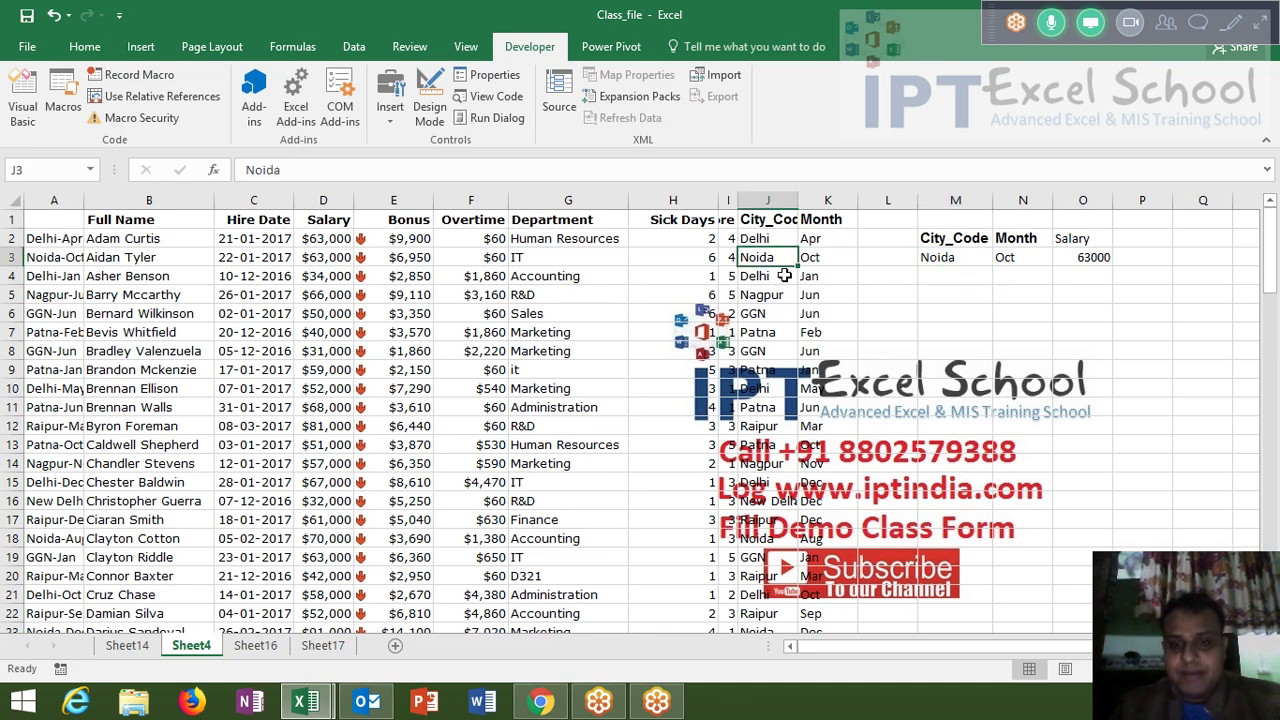
pyautogui.doubleClick(799, 200)
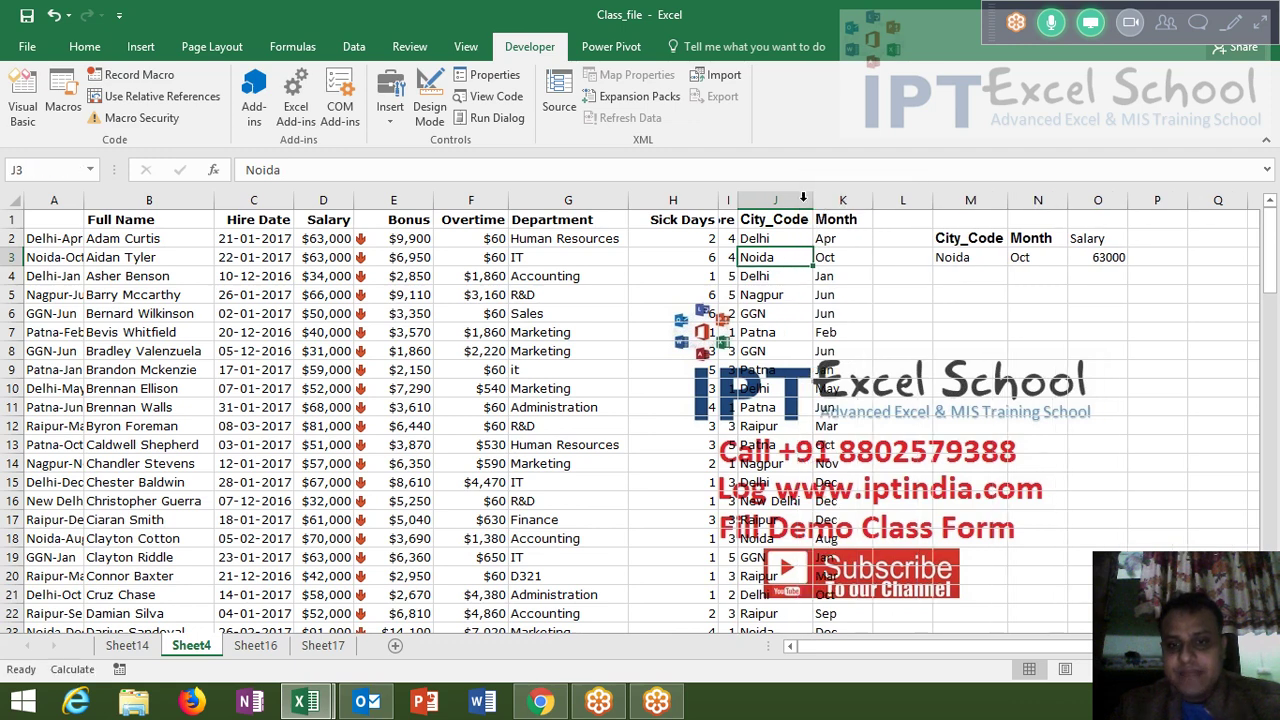
pyautogui.click(762, 507)
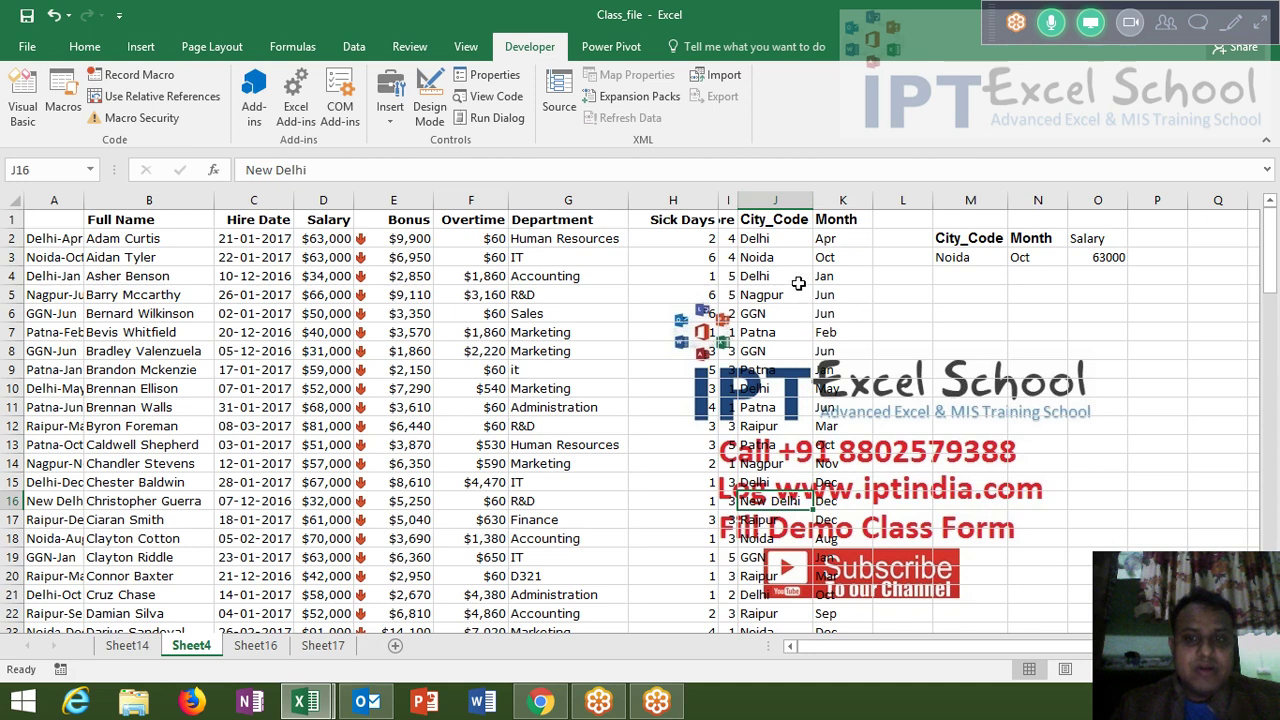
pyautogui.click(787, 241)
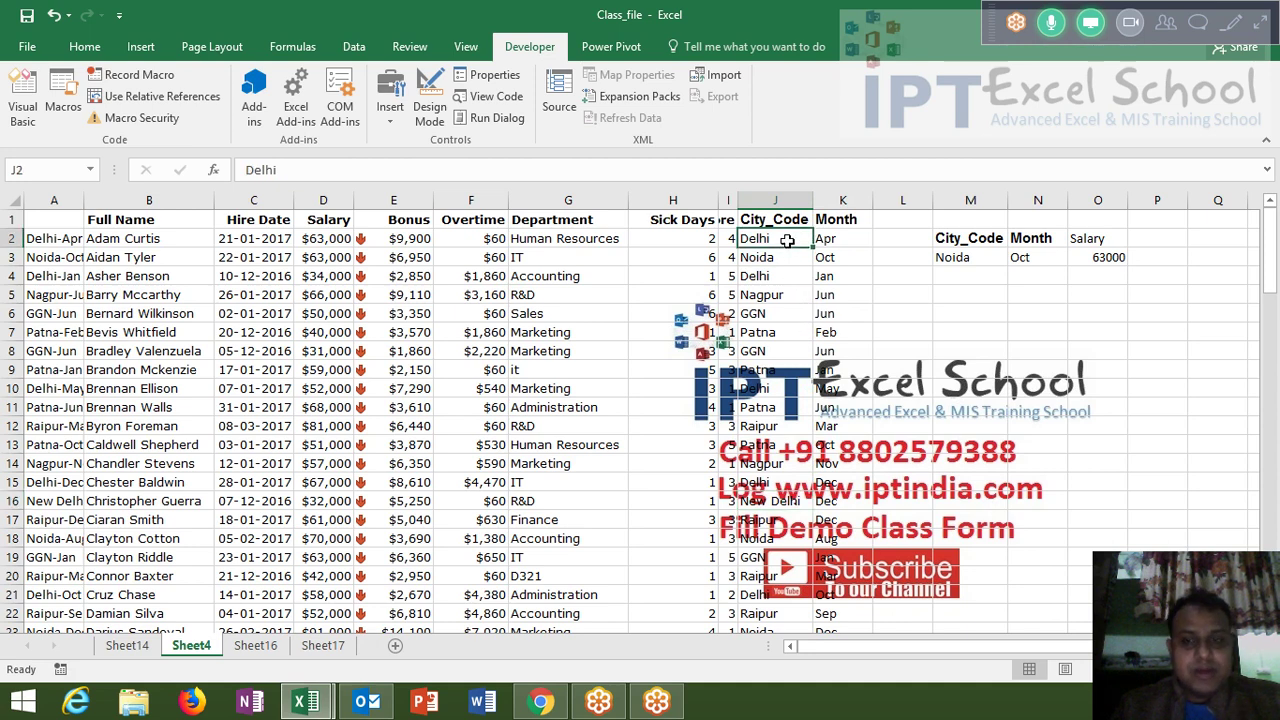
pyautogui.click(970, 262)
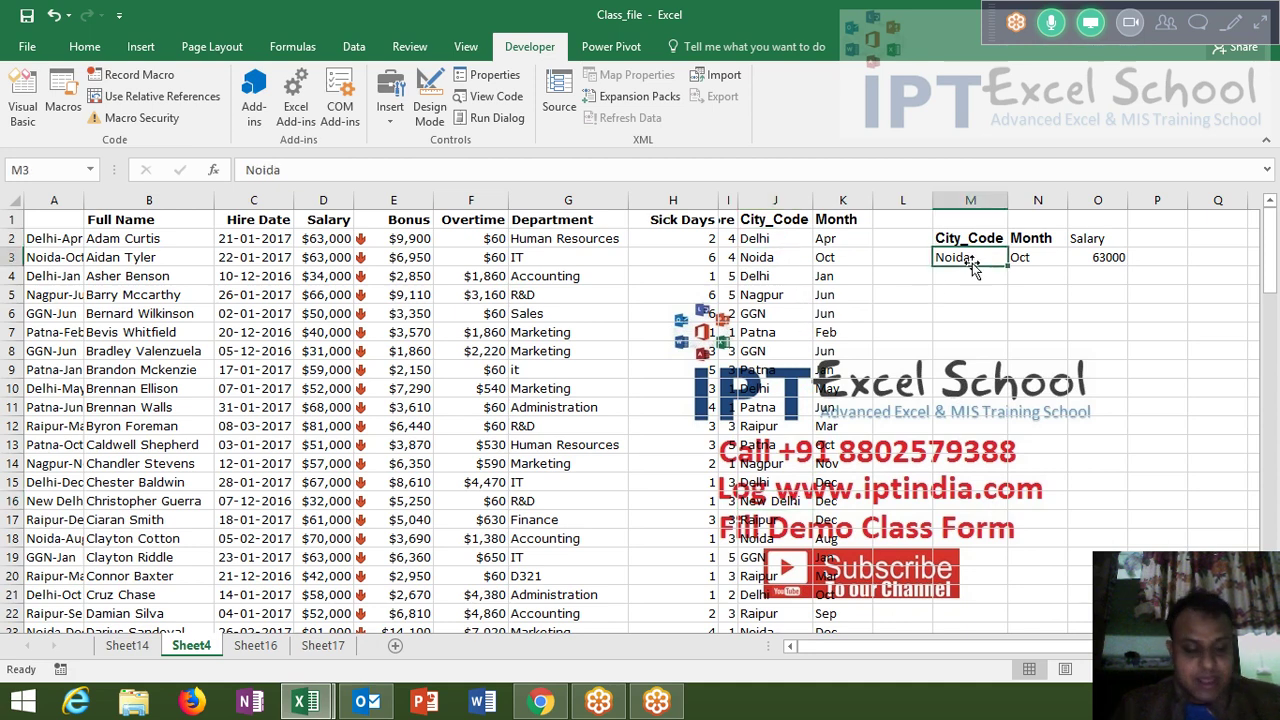
pyautogui.write('Delhi')
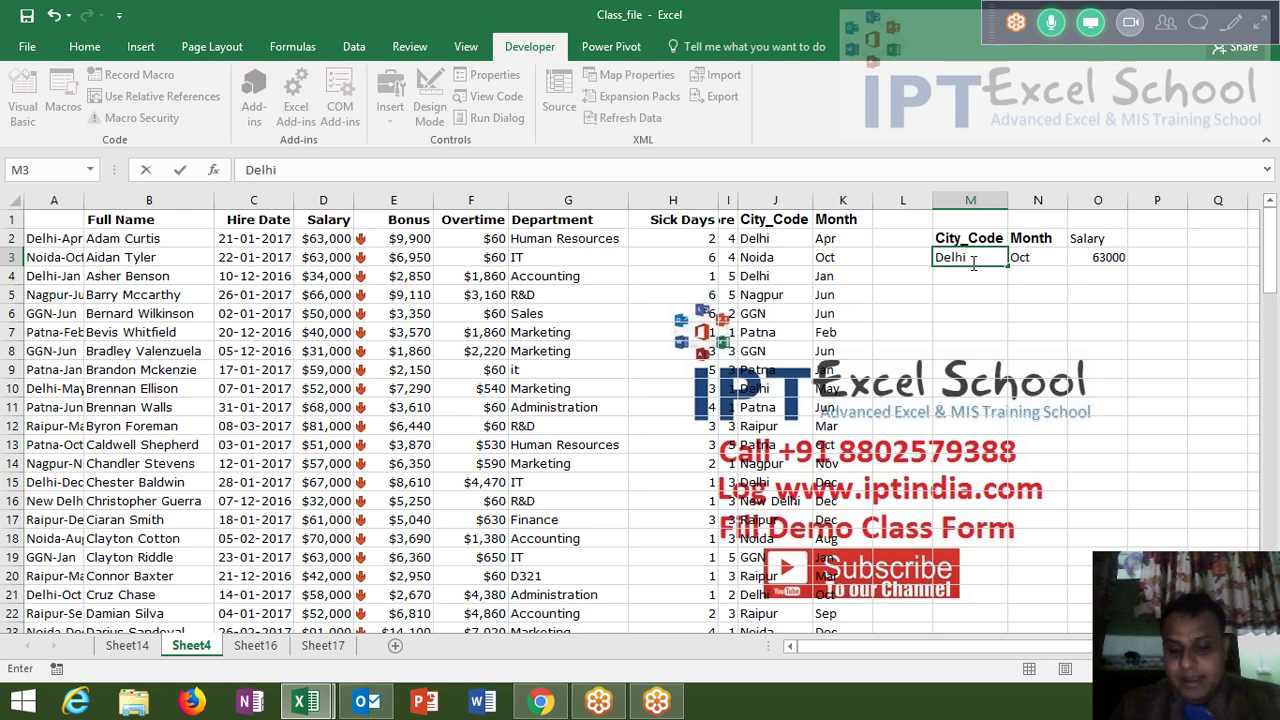
pyautogui.press('Return')
pyautogui.click(1110, 259)
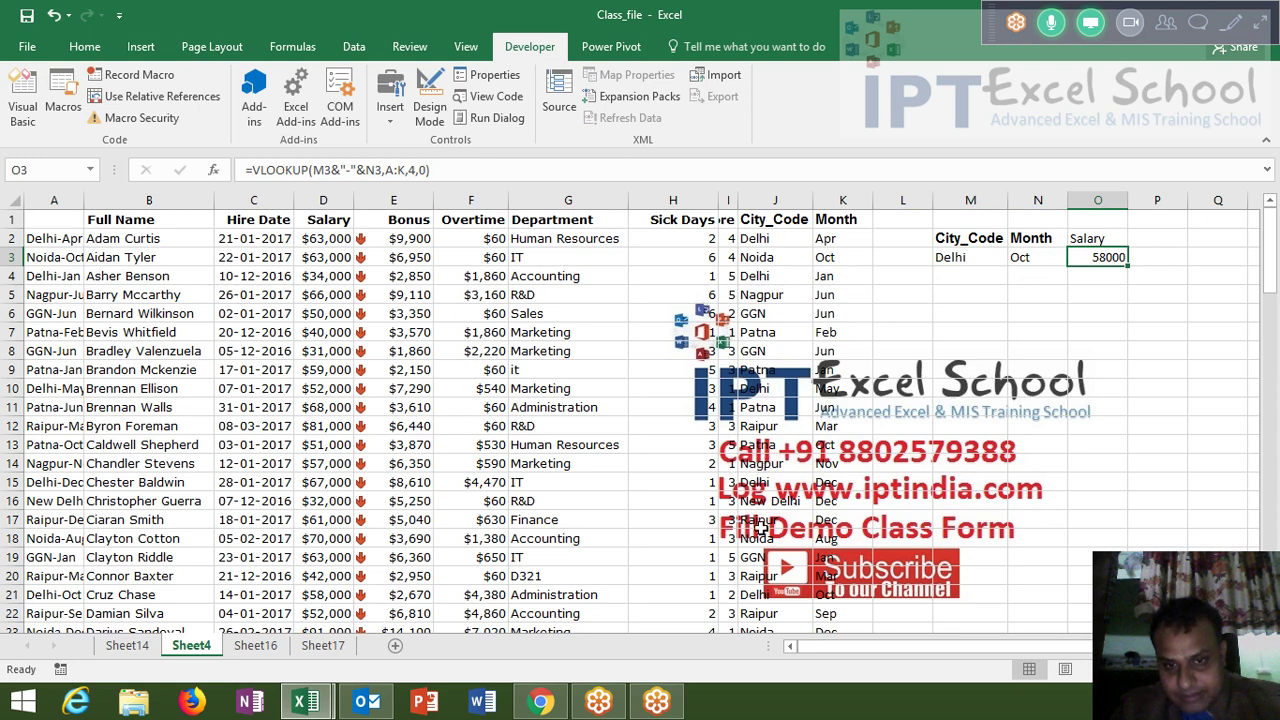
# - Change row 15's month in K15 from Dec to Apr
pyautogui.click(767, 503)
pyautogui.click(822, 505)
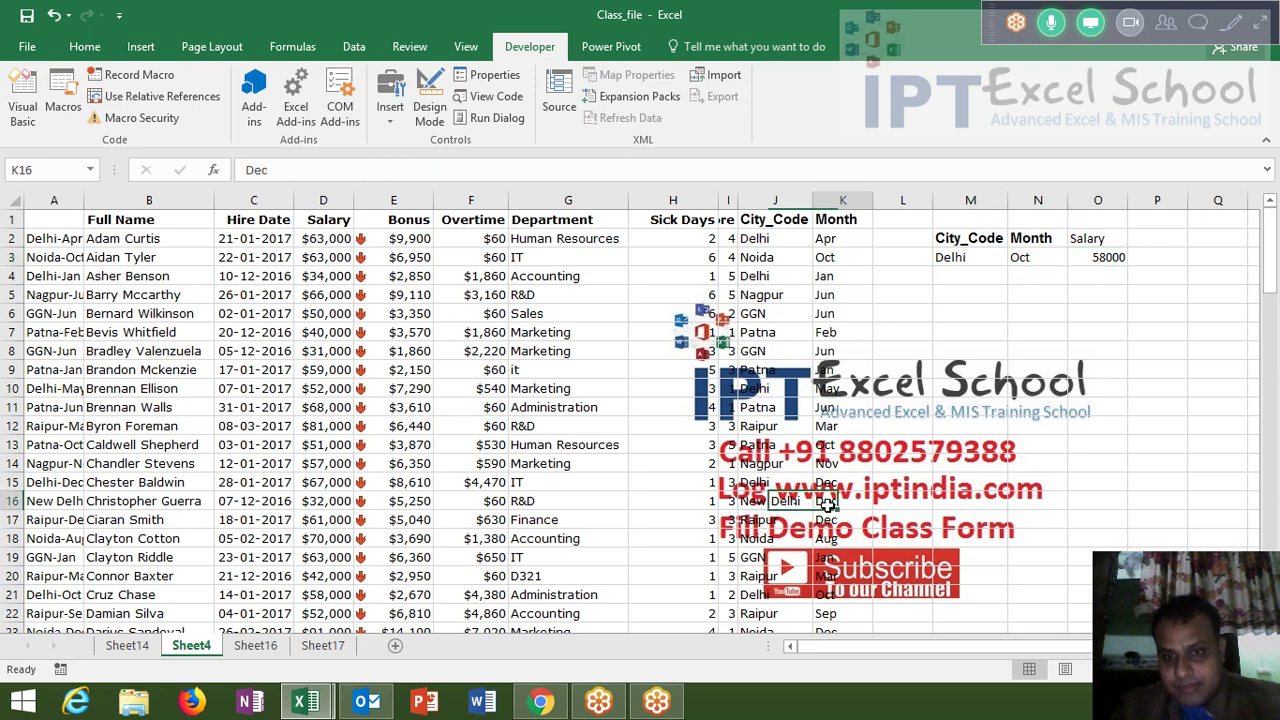
pyautogui.click(828, 484)
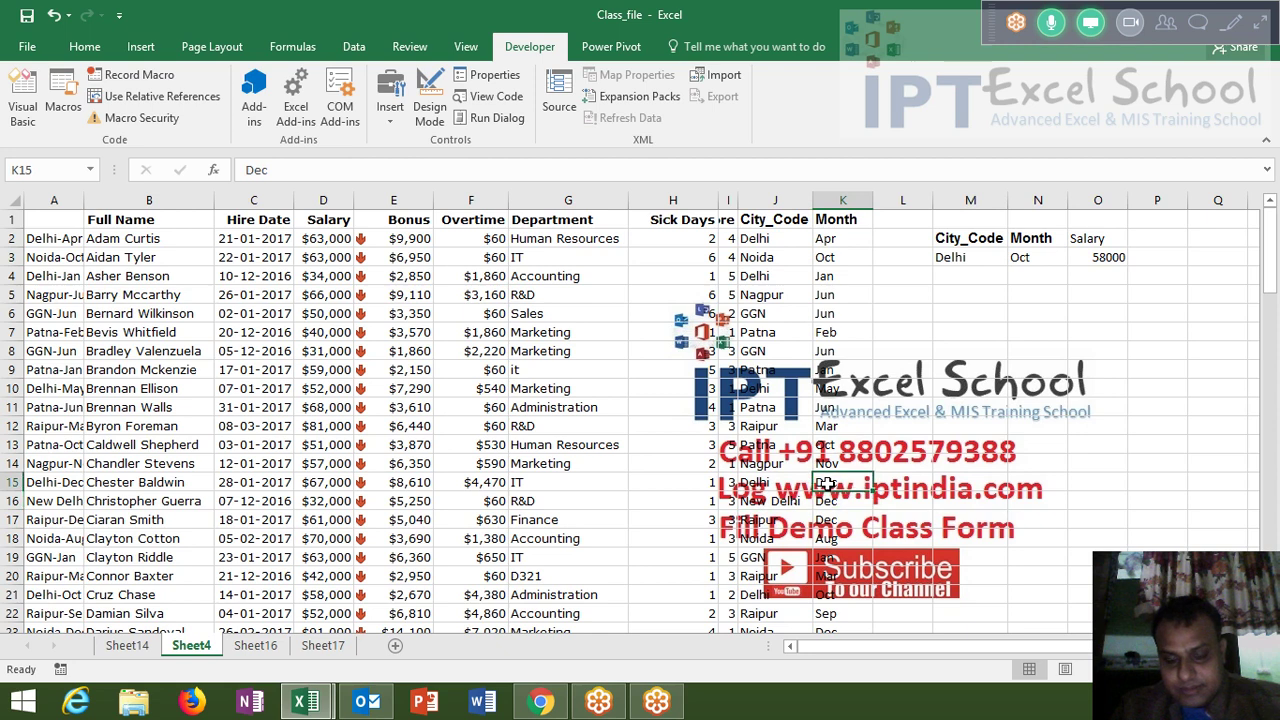
pyautogui.press('BackSpace')
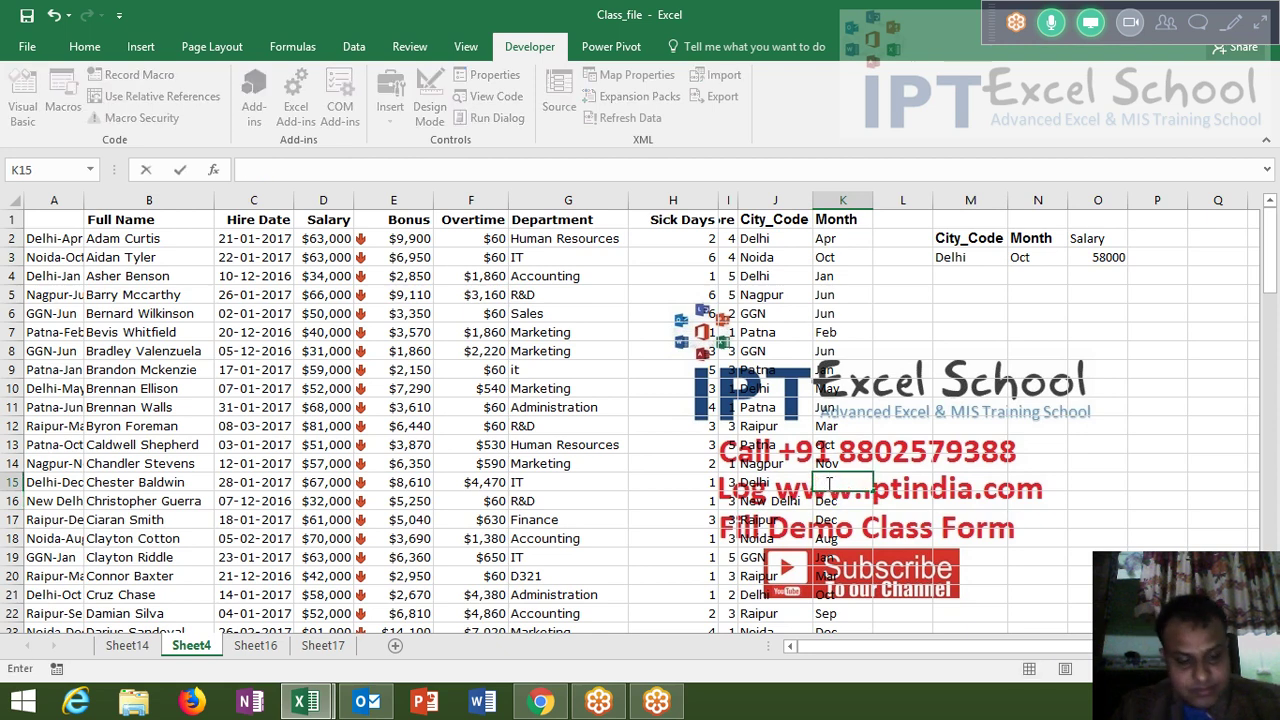
pyautogui.write('Apr')
pyautogui.press('Return')
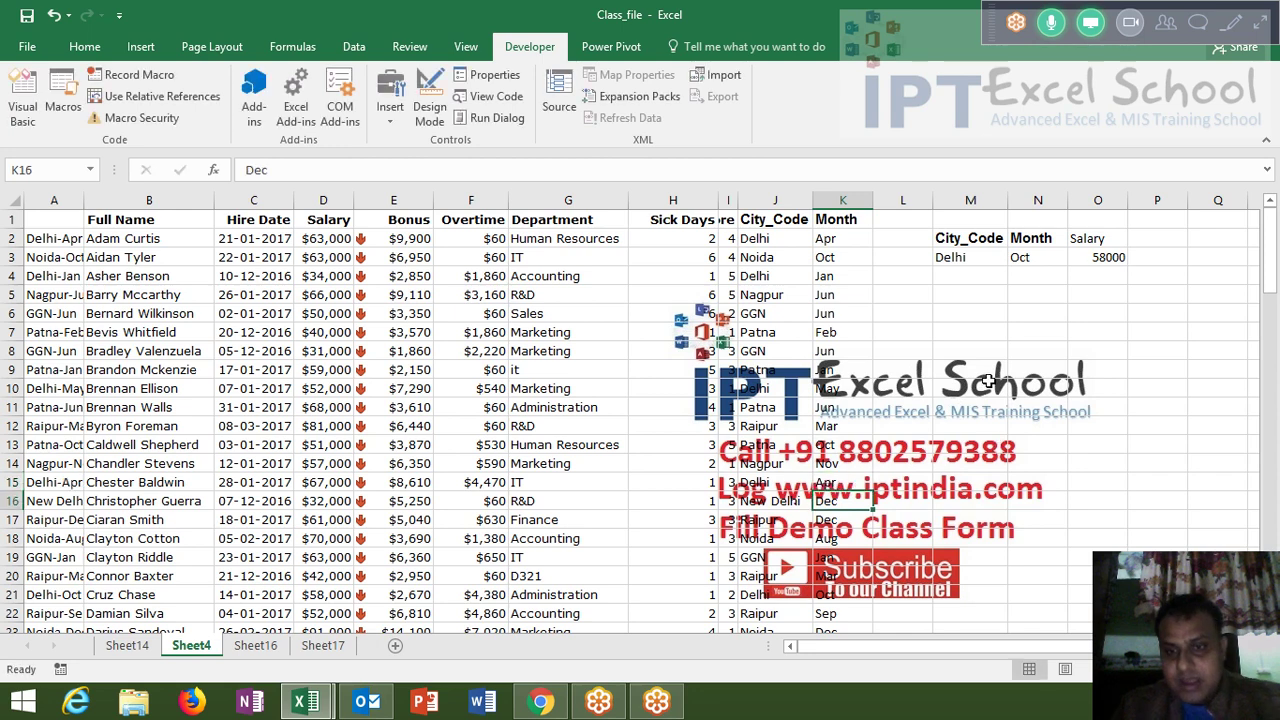
# - Set the lookup month in N3 to Dec, leaving O3 showing #N/A
pyautogui.click(1026, 257)
pyautogui.write('Dec')
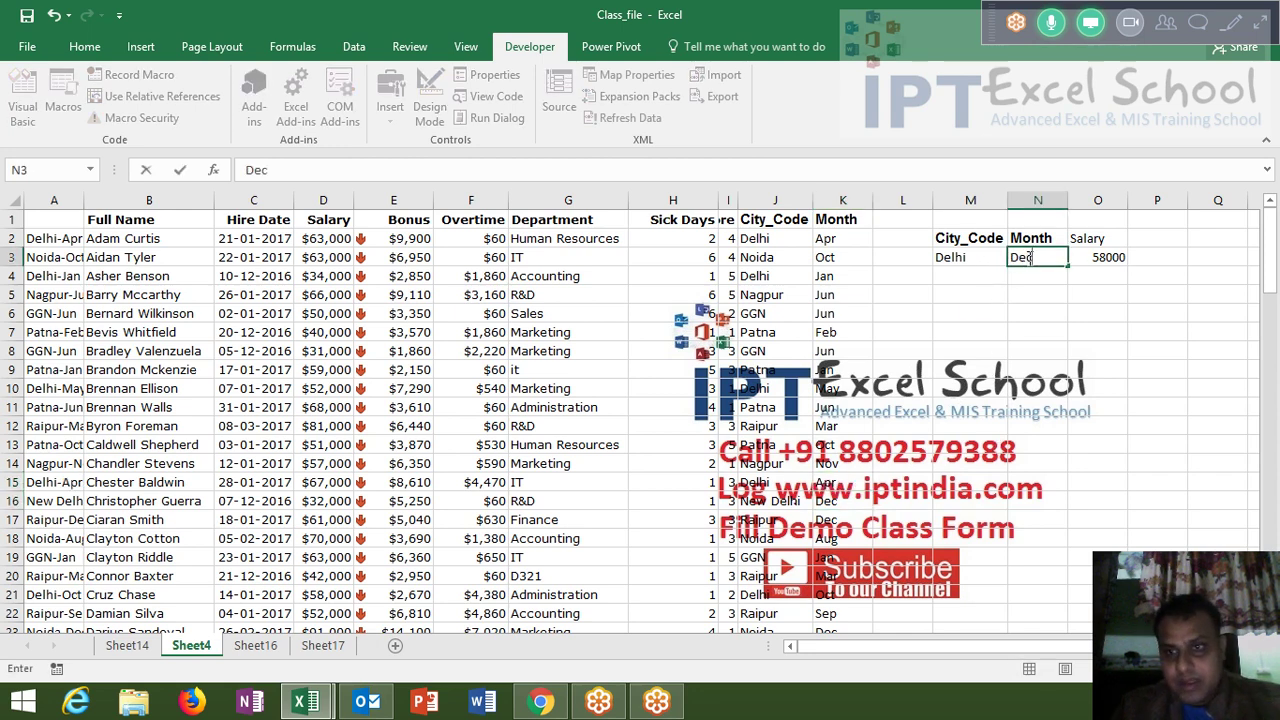
pyautogui.press('Return')
pyautogui.click(1045, 259)
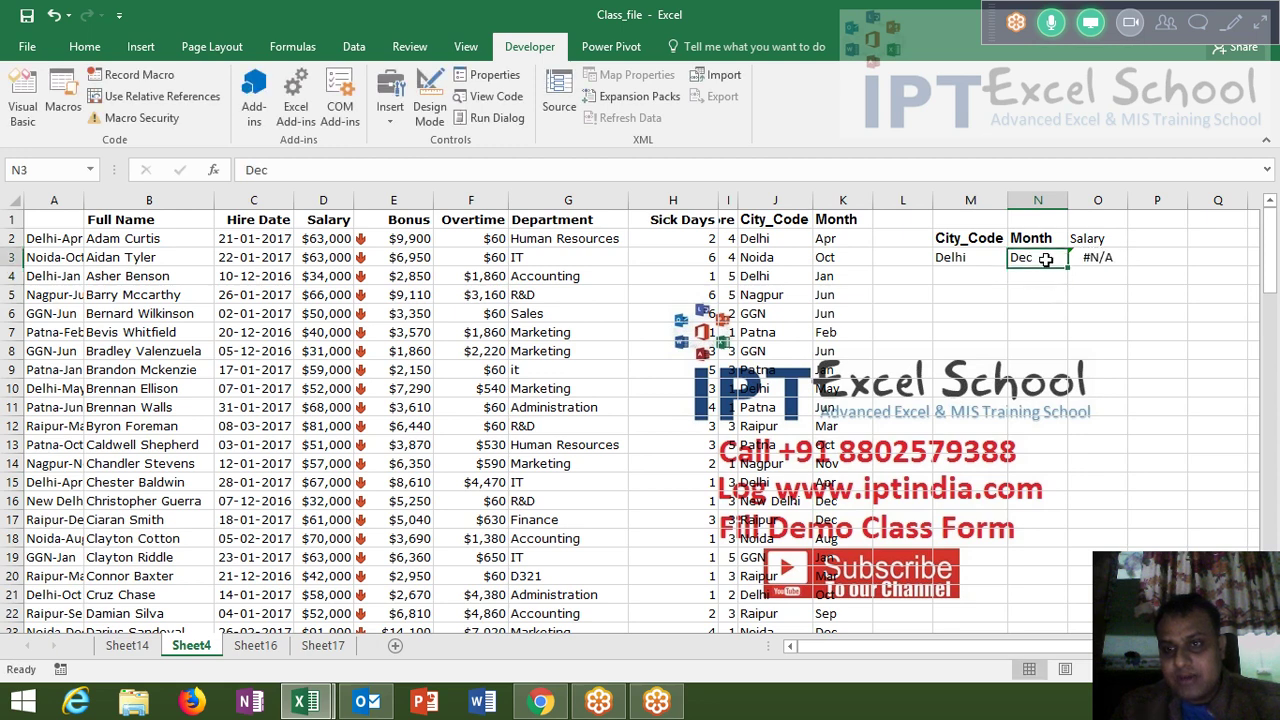
# - Wrap M3's city in asterisks as *Delhi* so O3 returns 32000
pyautogui.click(1085, 262)
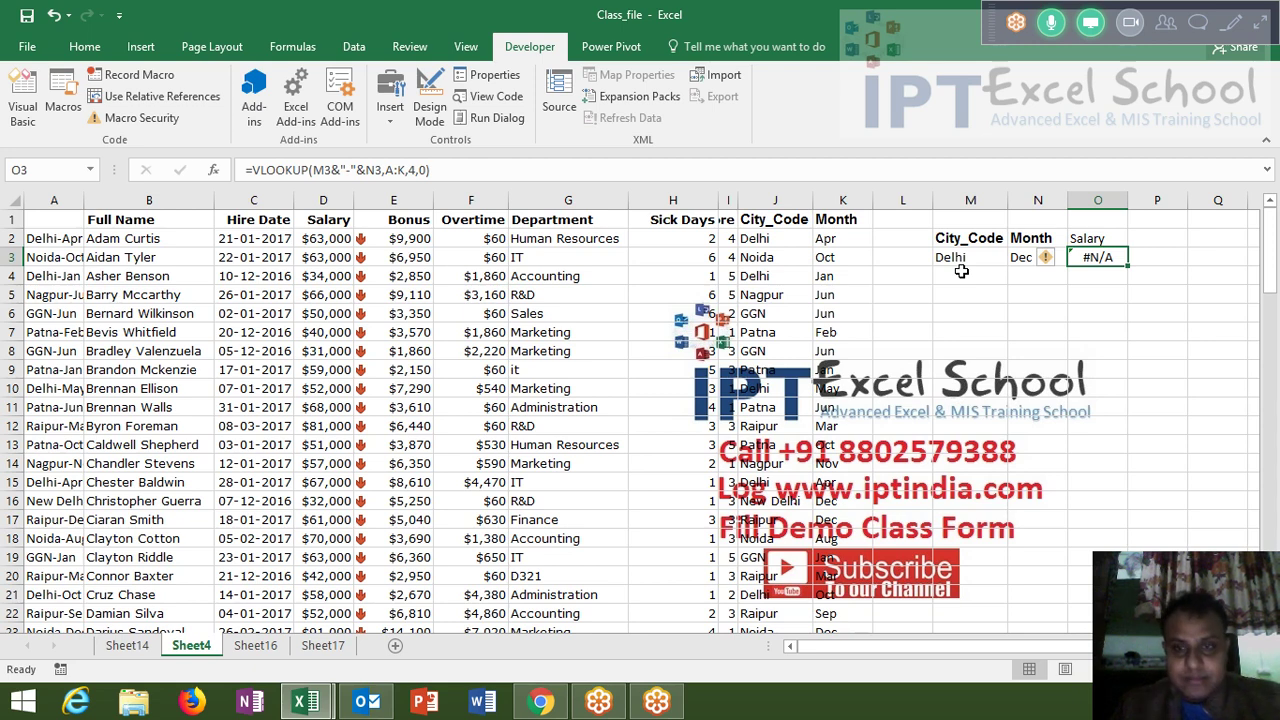
pyautogui.doubleClick(944, 258)
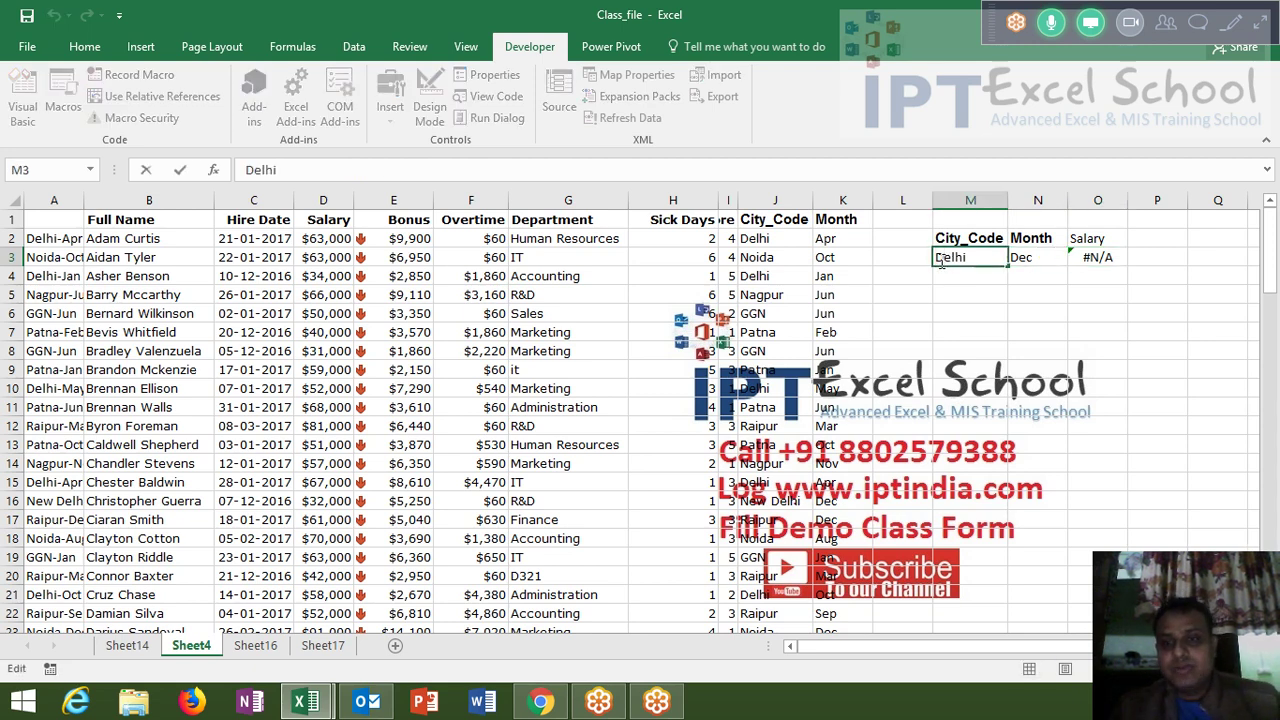
pyautogui.write('*')
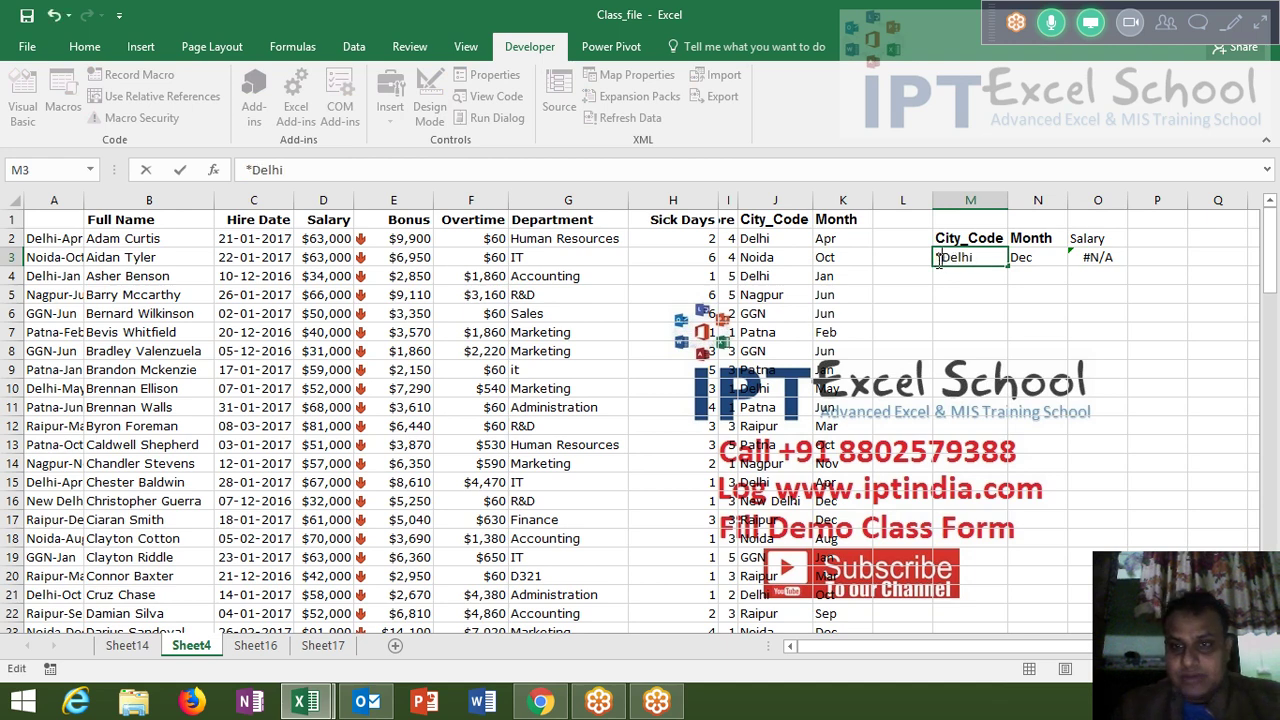
pyautogui.press('Return')
pyautogui.click(992, 257)
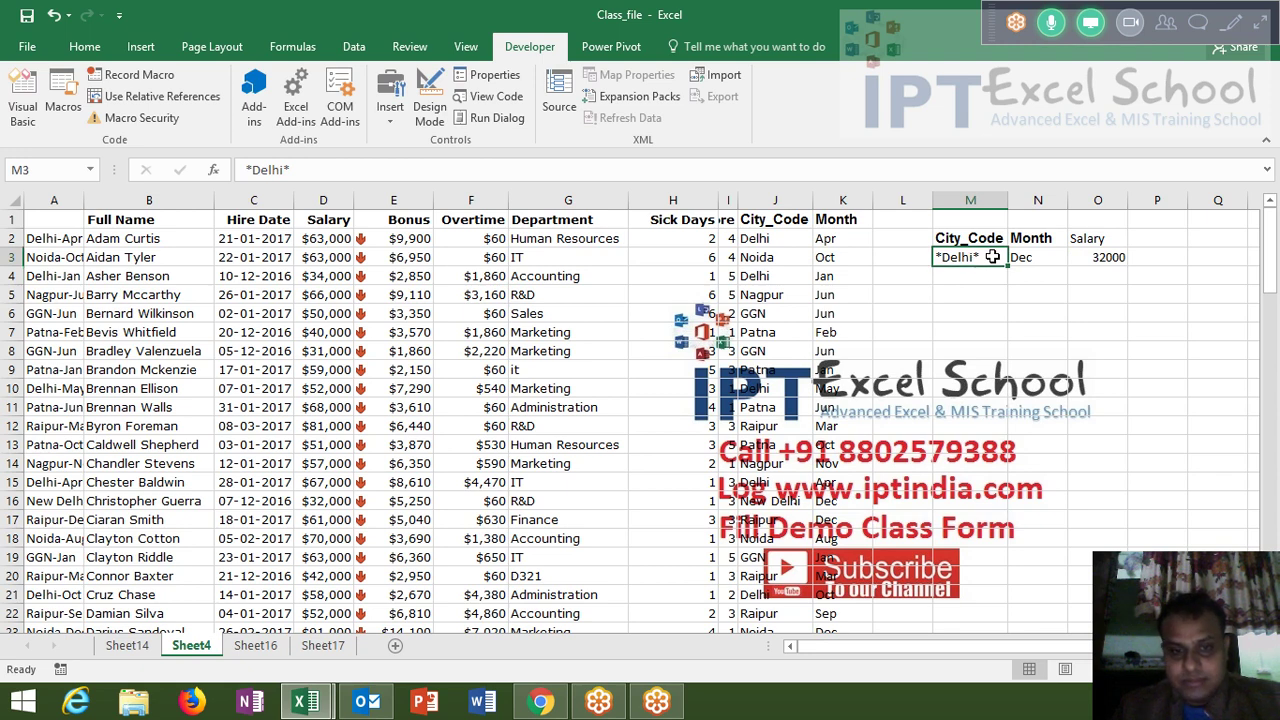
pyautogui.click(1112, 258)
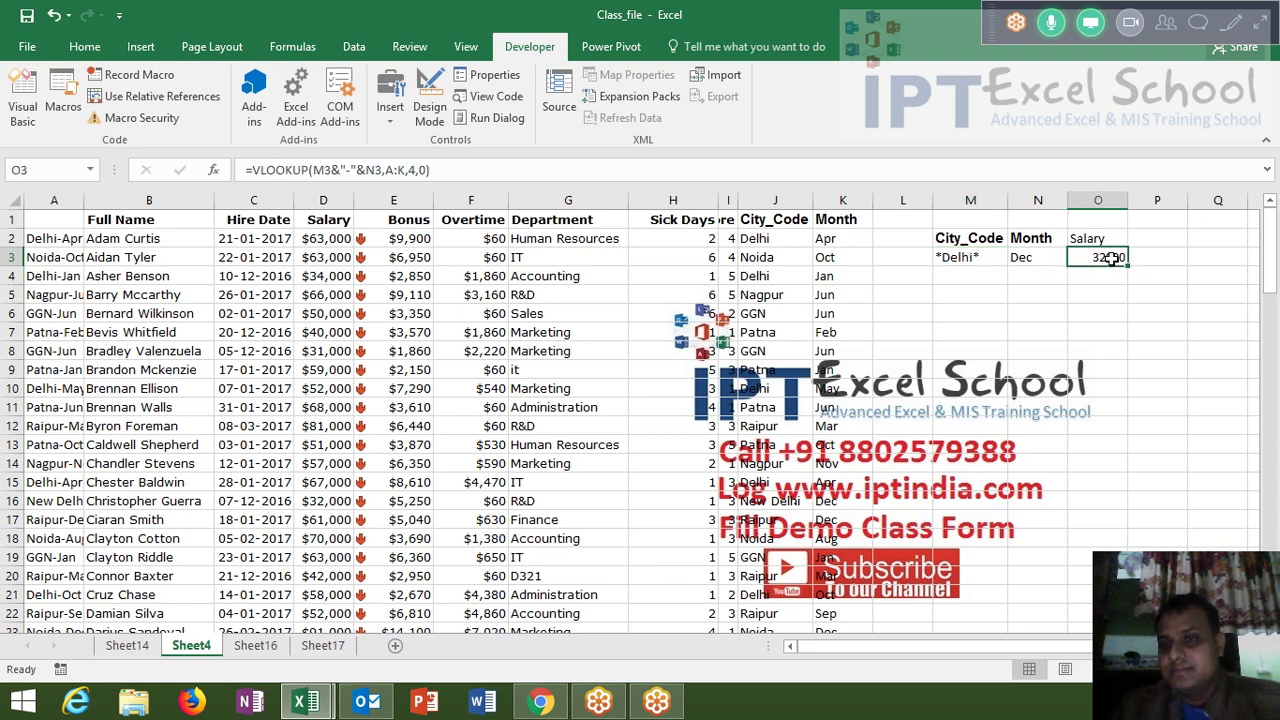
# - Enter the patterns *Delhi in M4 and Delhi* in M5
pyautogui.click(985, 276)
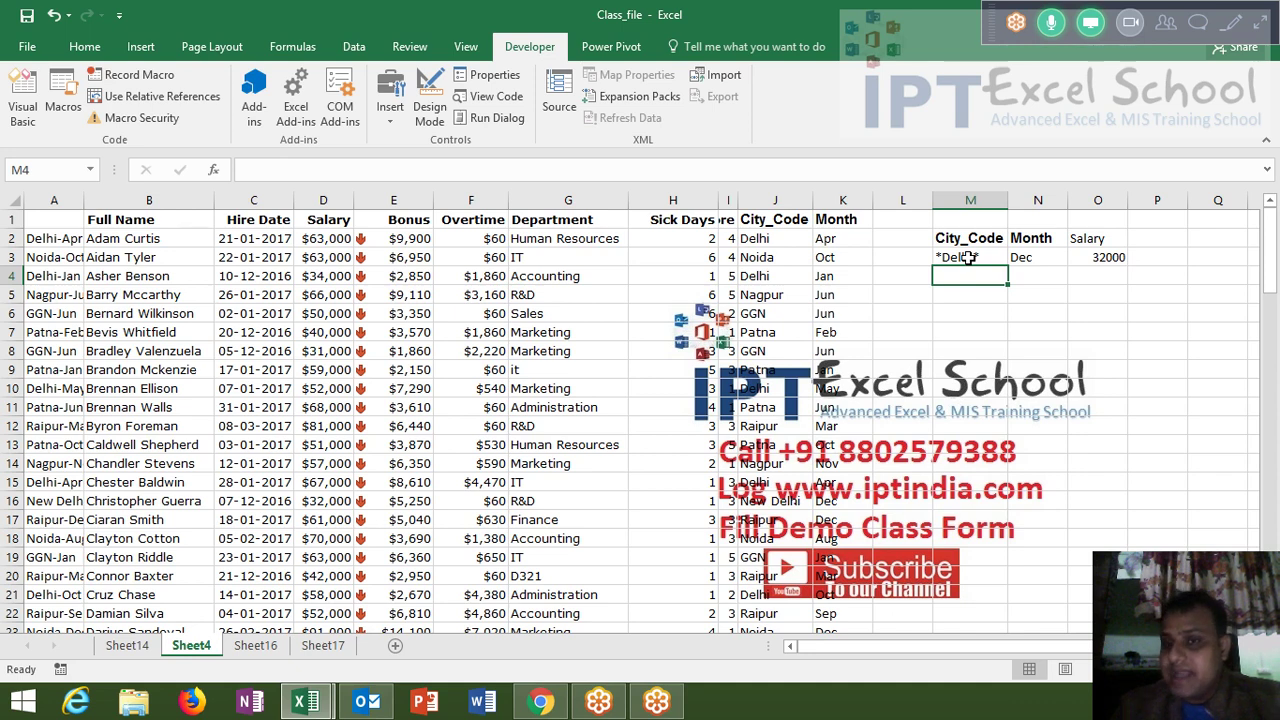
pyautogui.write('*')
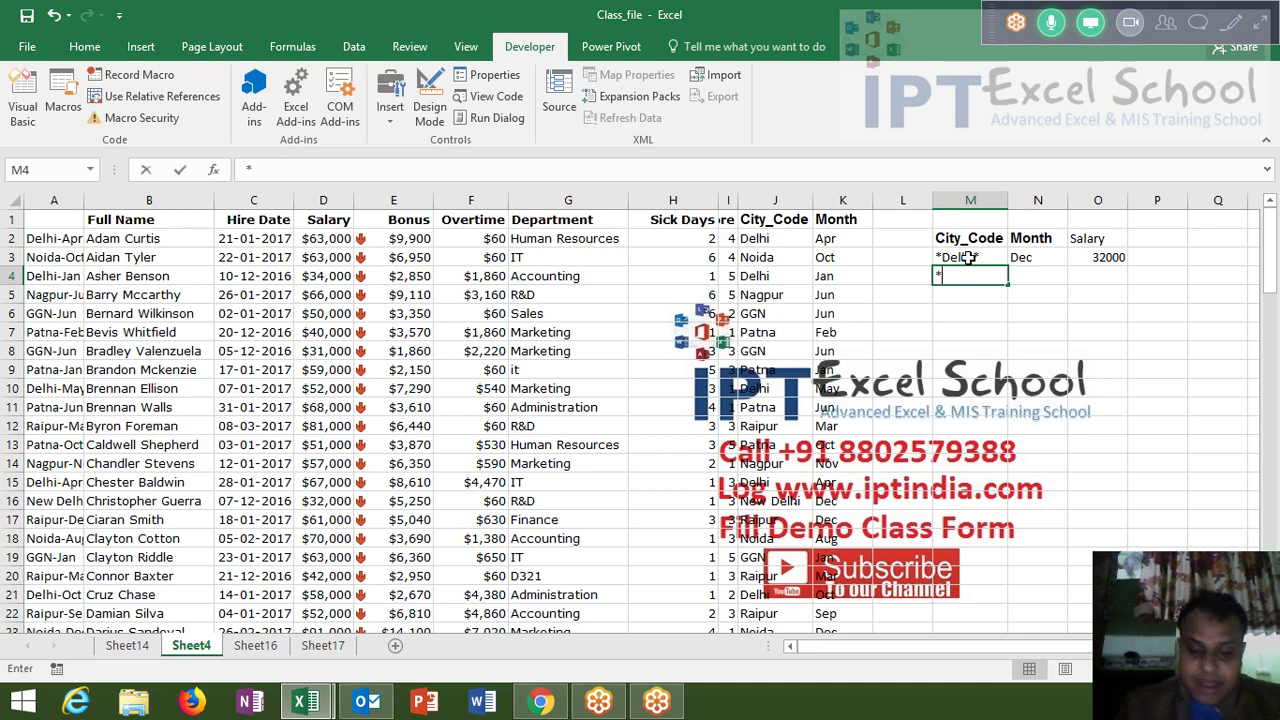
pyautogui.write('Del')
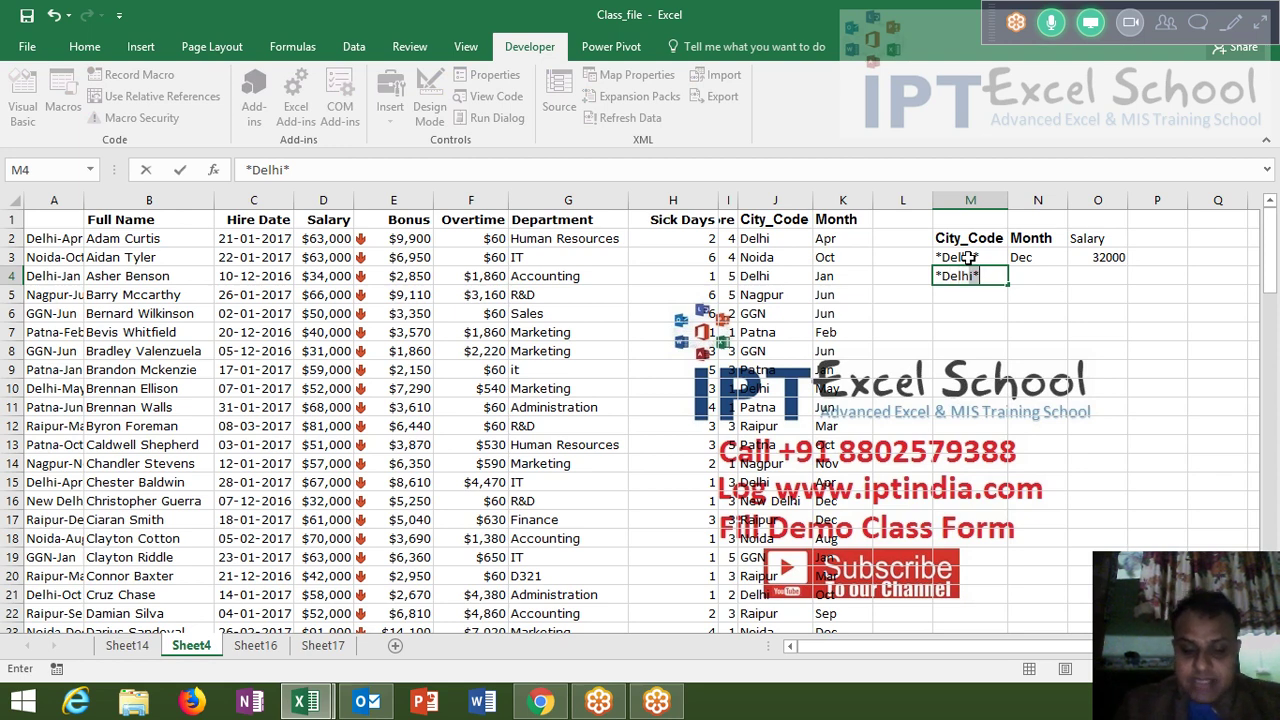
pyautogui.press('Delete')
pyautogui.press('Return')
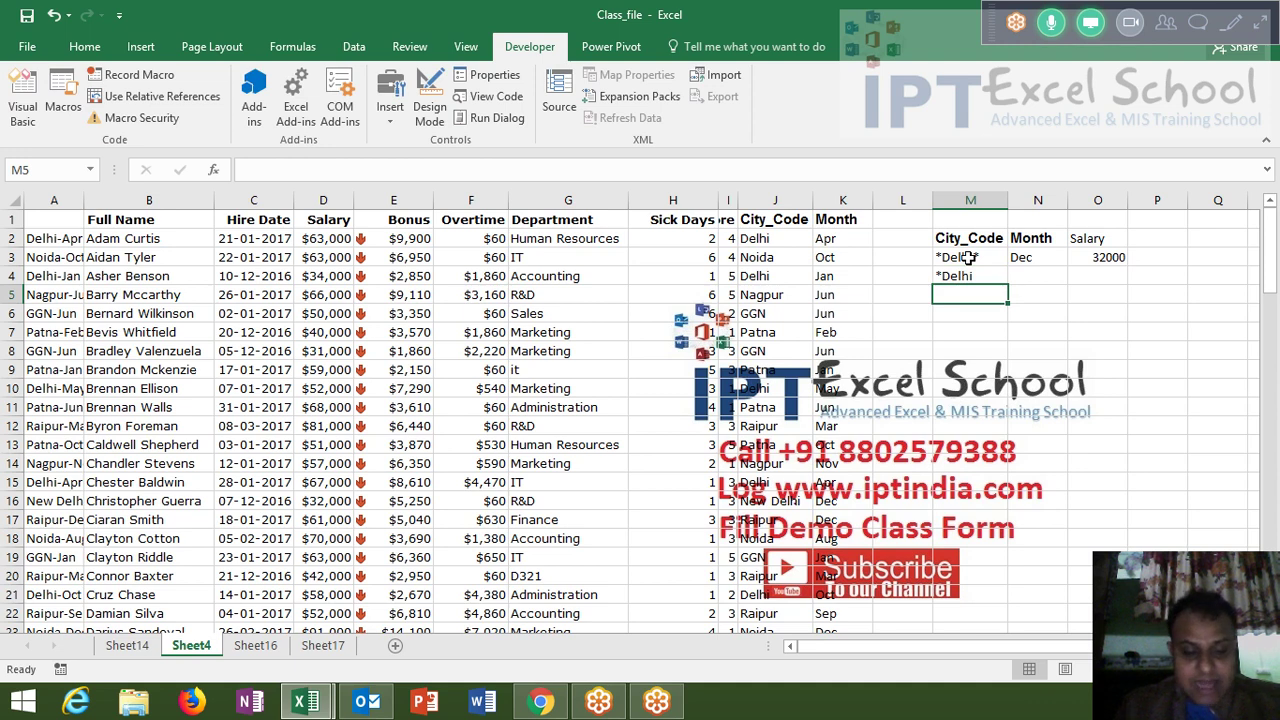
pyautogui.write('Deljo')
pyautogui.press('BackSpace')
pyautogui.press('BackSpace')
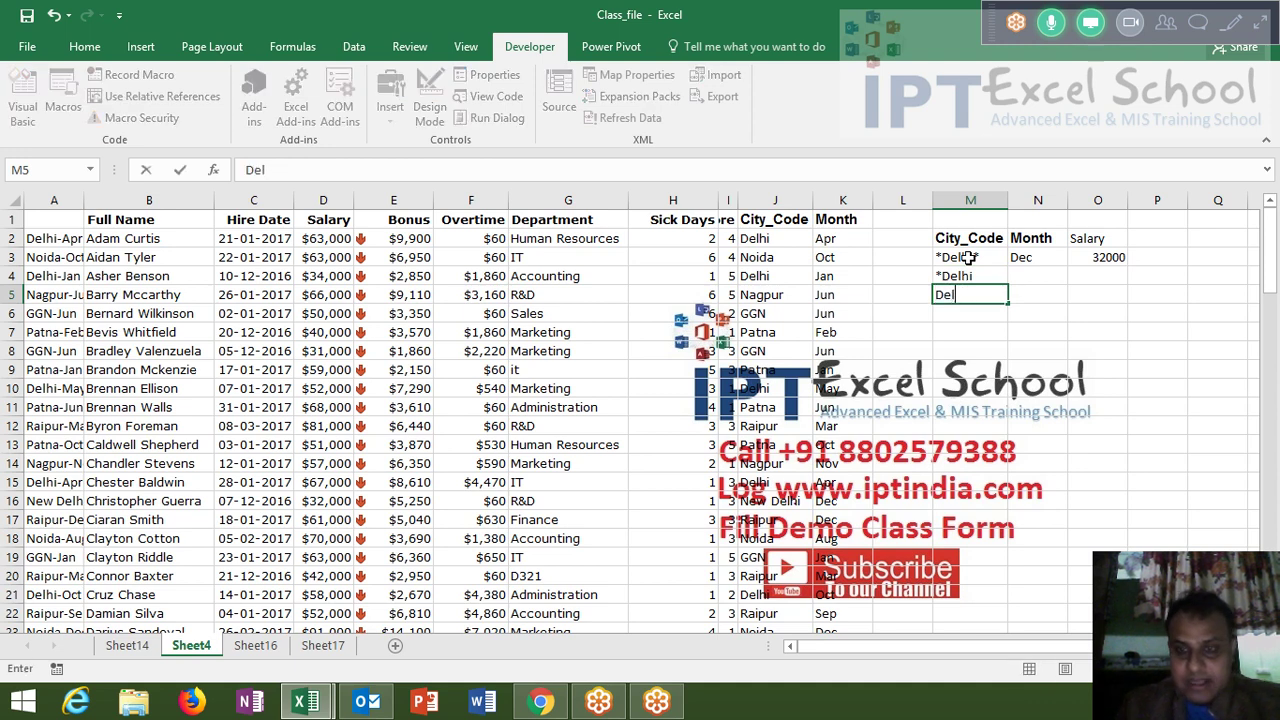
pyautogui.write('hi*')
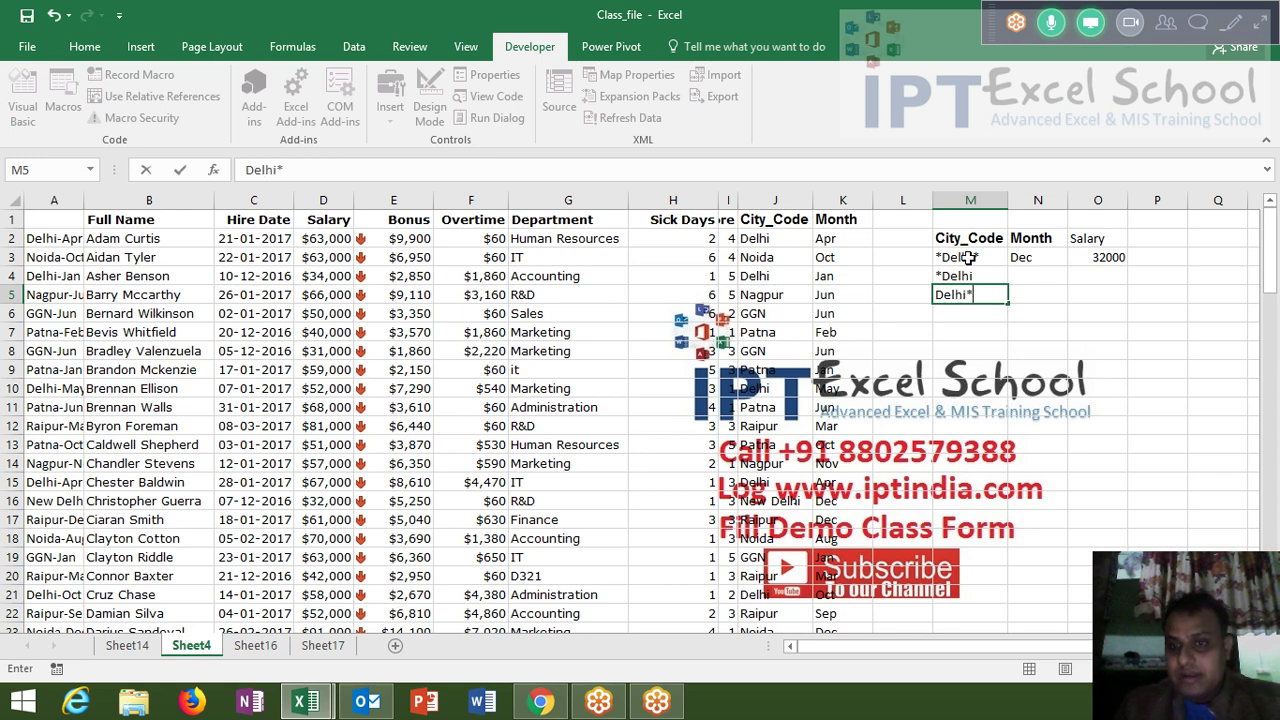
pyautogui.press('Return')
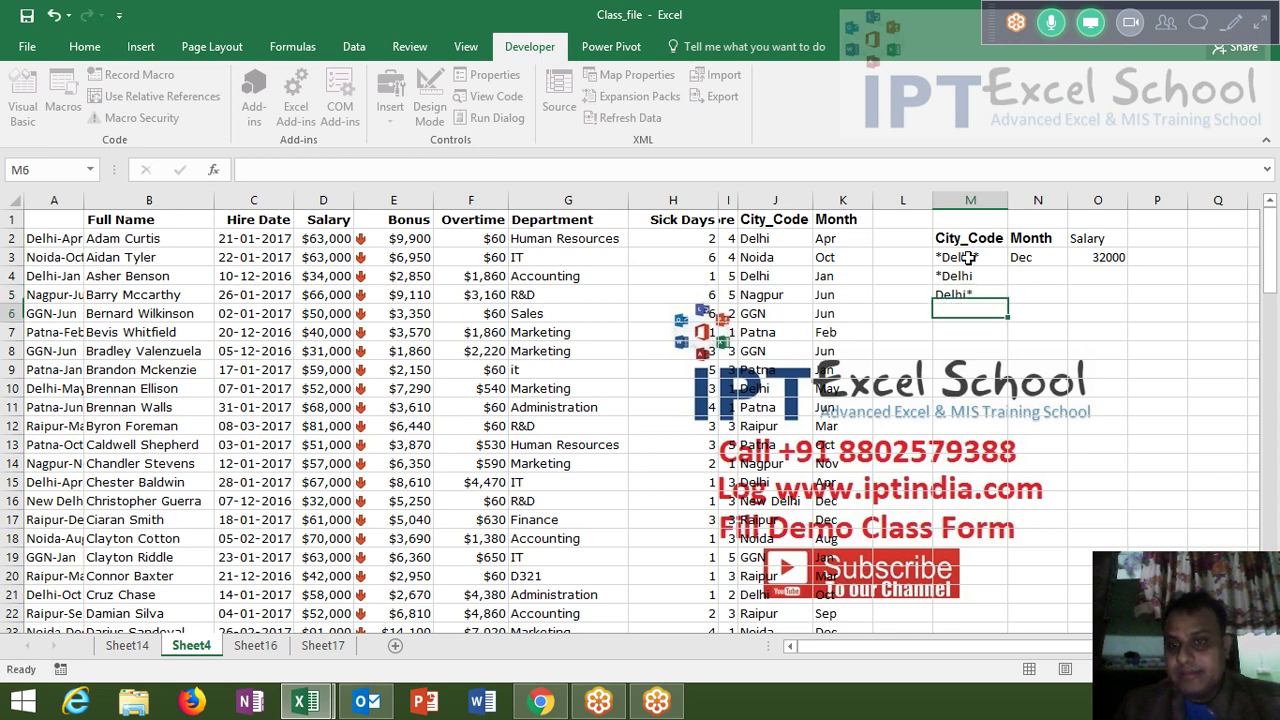
# - Review the patterns in M3:M5 and enter ??? in M6
pyautogui.click(965, 258)
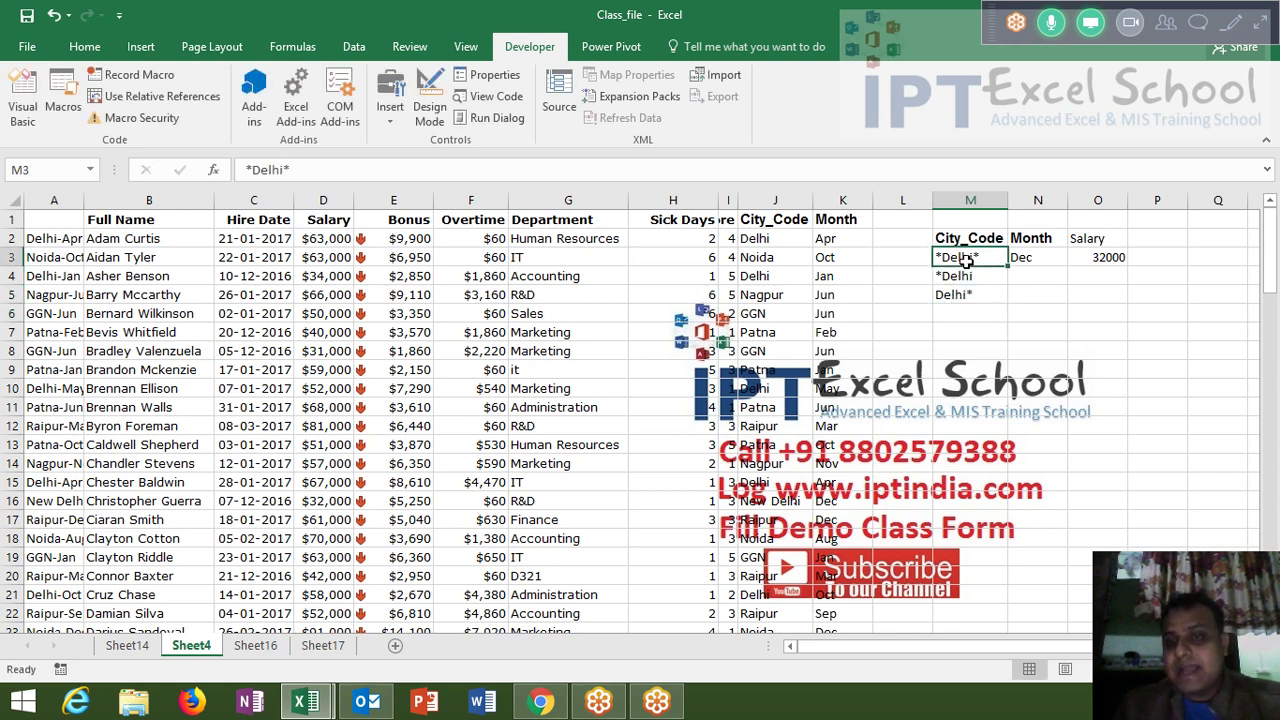
pyautogui.click(958, 277)
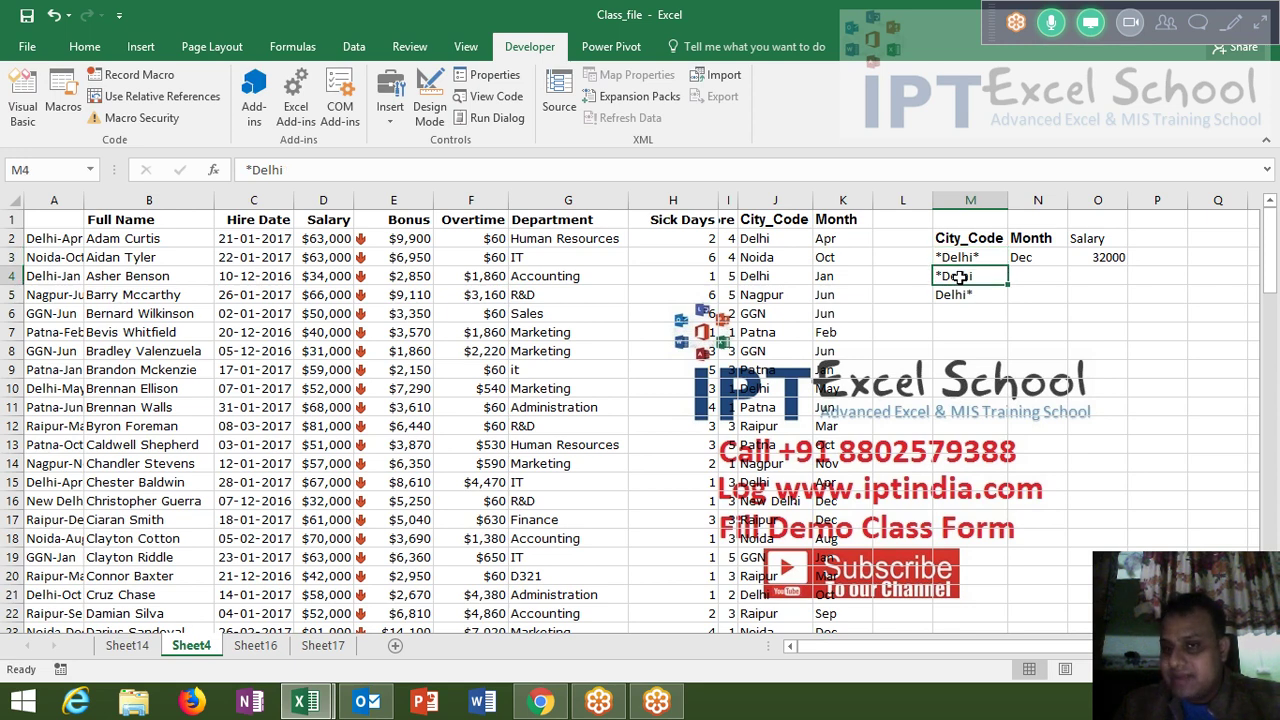
pyautogui.click(948, 291)
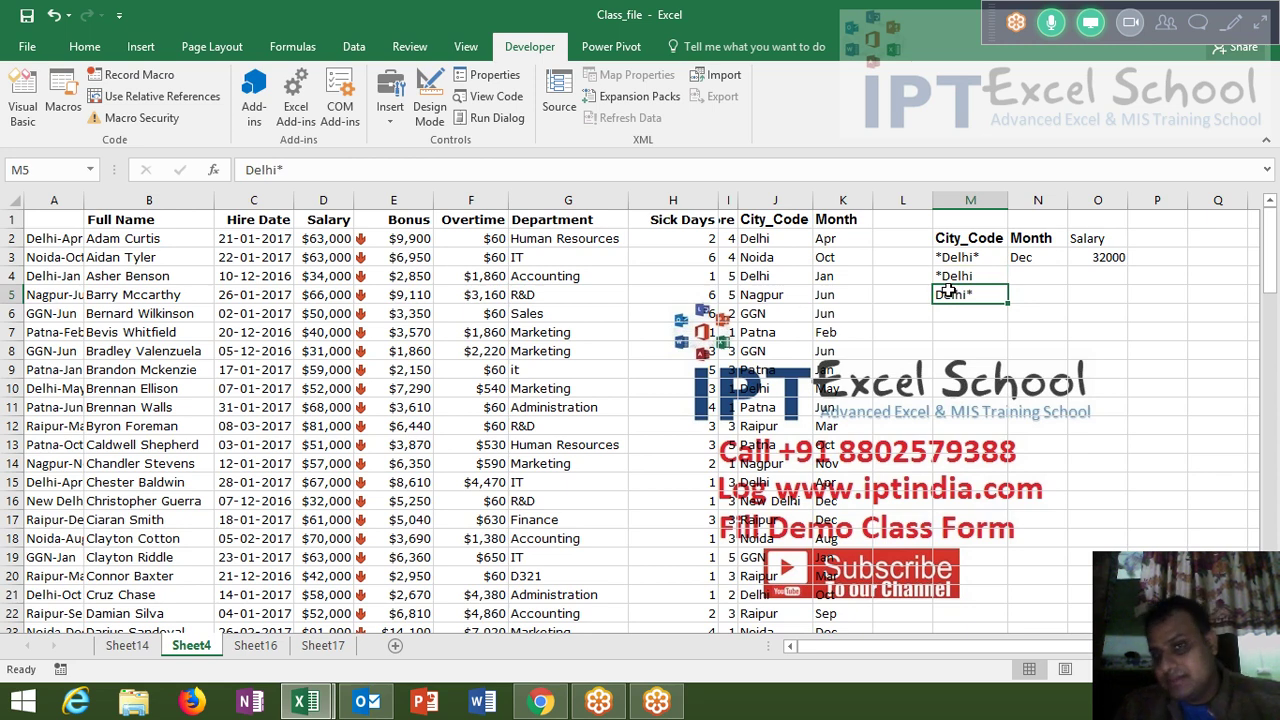
pyautogui.click(946, 308)
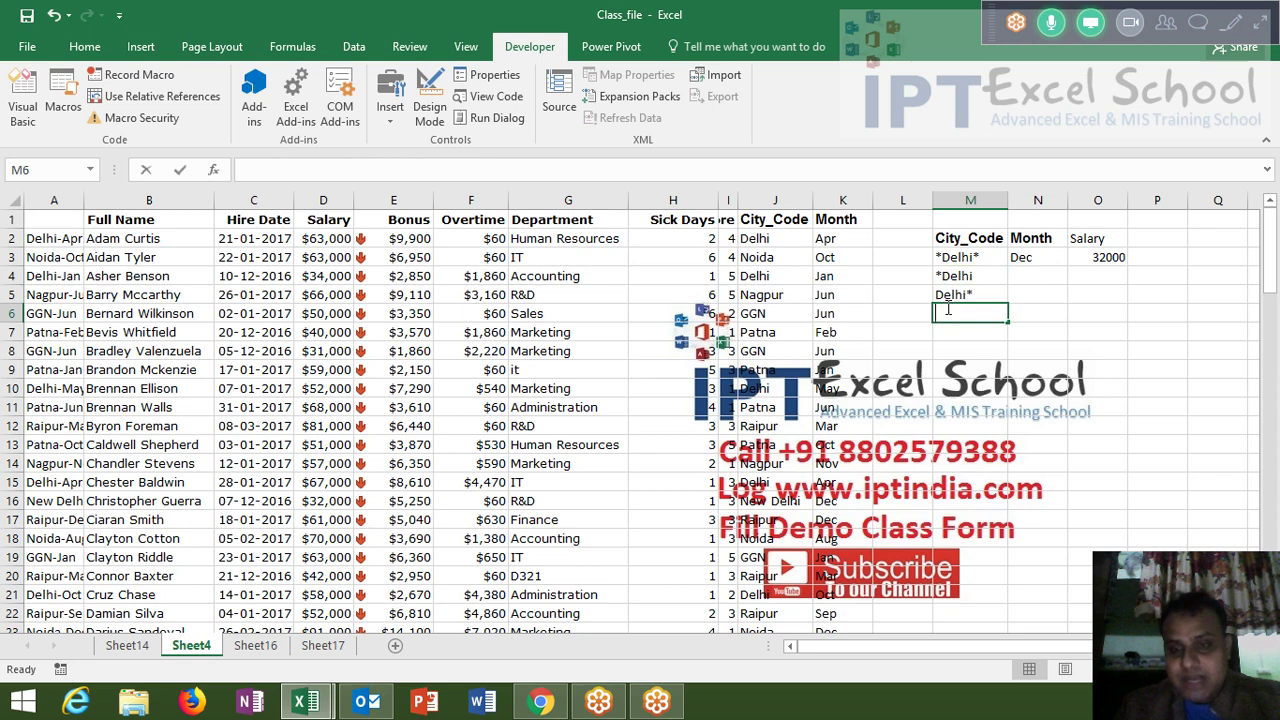
pyautogui.write('???')
pyautogui.press('Return')
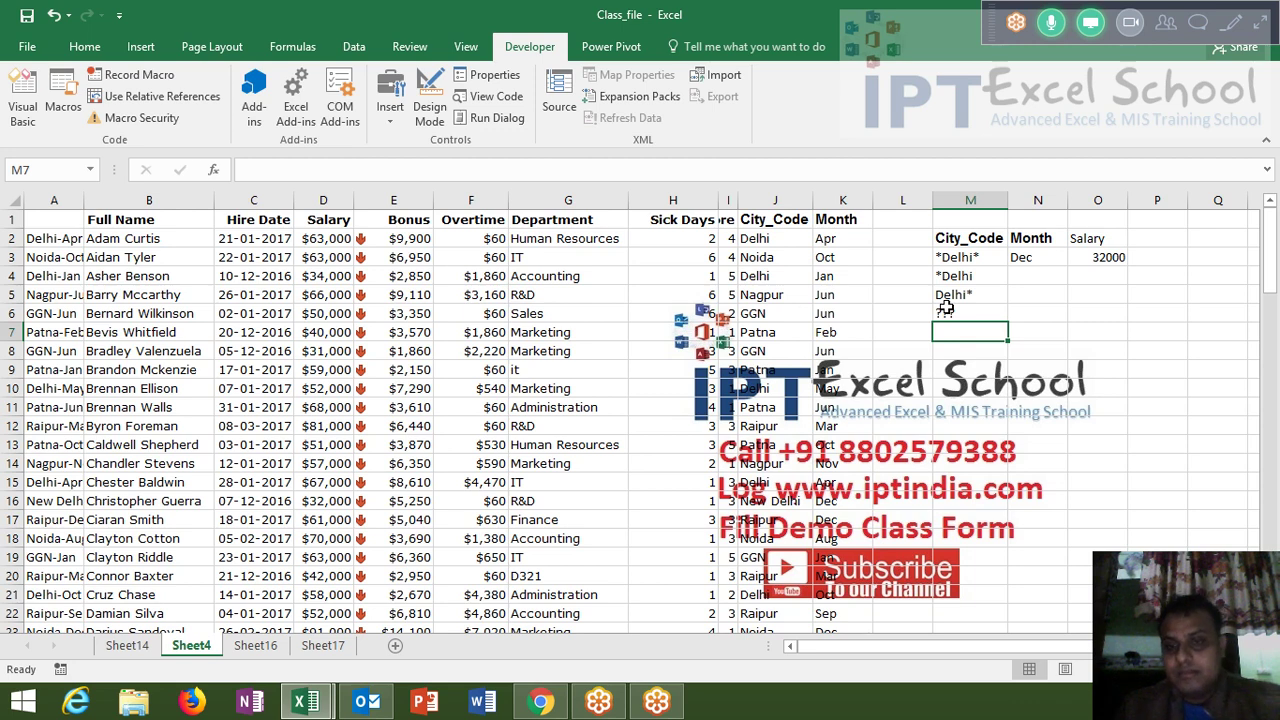
# - Select the ??? pattern in M6 and expand the GoToMeeting control panel
pyautogui.click(947, 315)
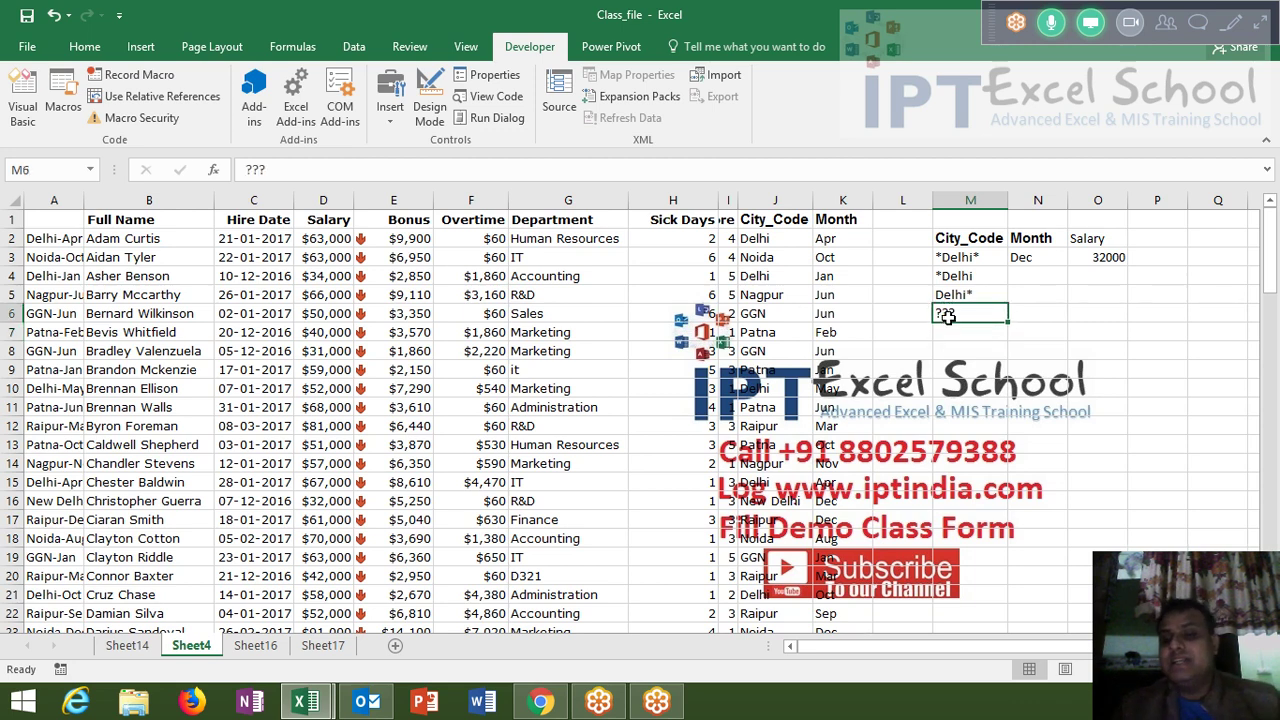
pyautogui.click(1259, 24)
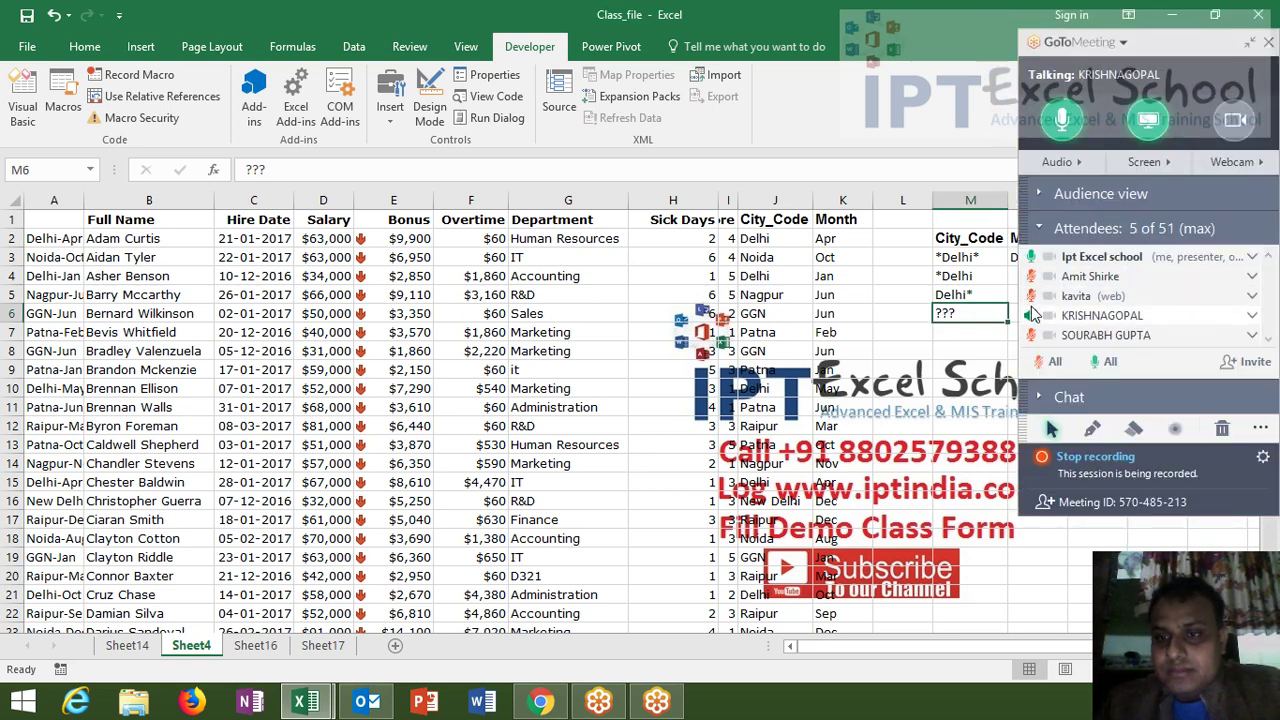
# - Mute the talking attendee and collapse the GoToMeeting panel to its compact toolbar
pyautogui.click(1031, 315)
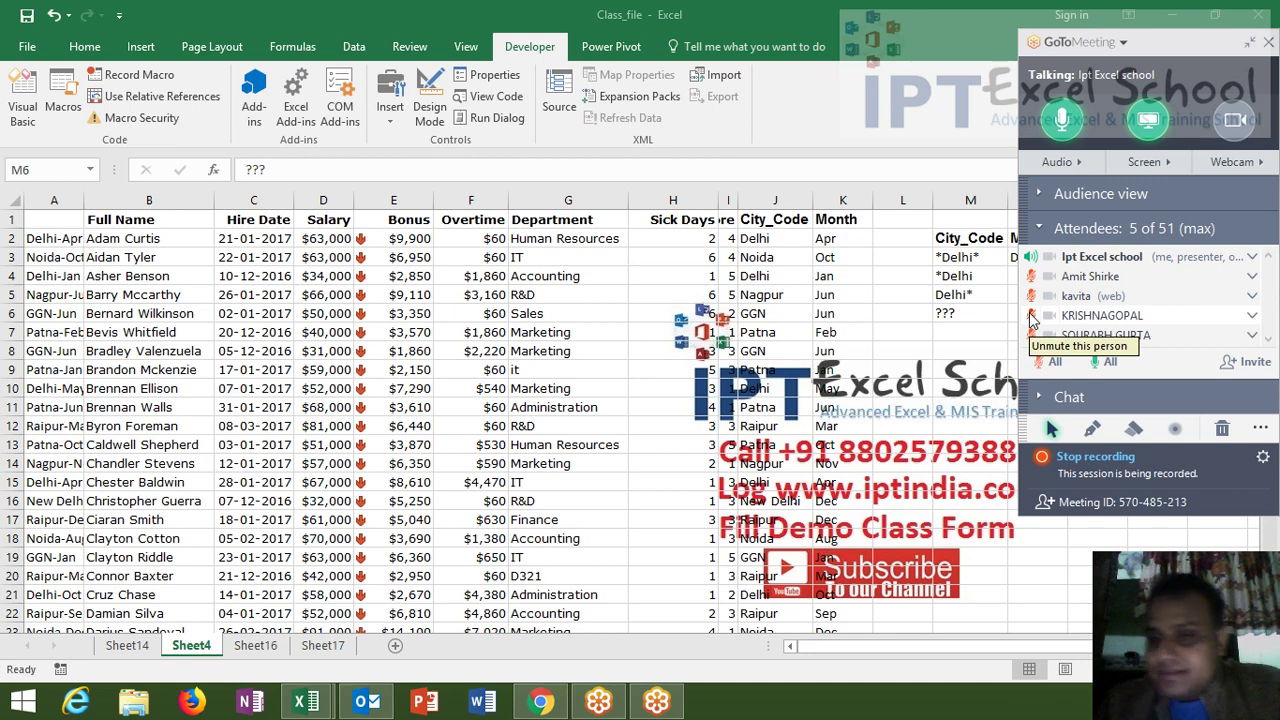
pyautogui.click(1251, 48)
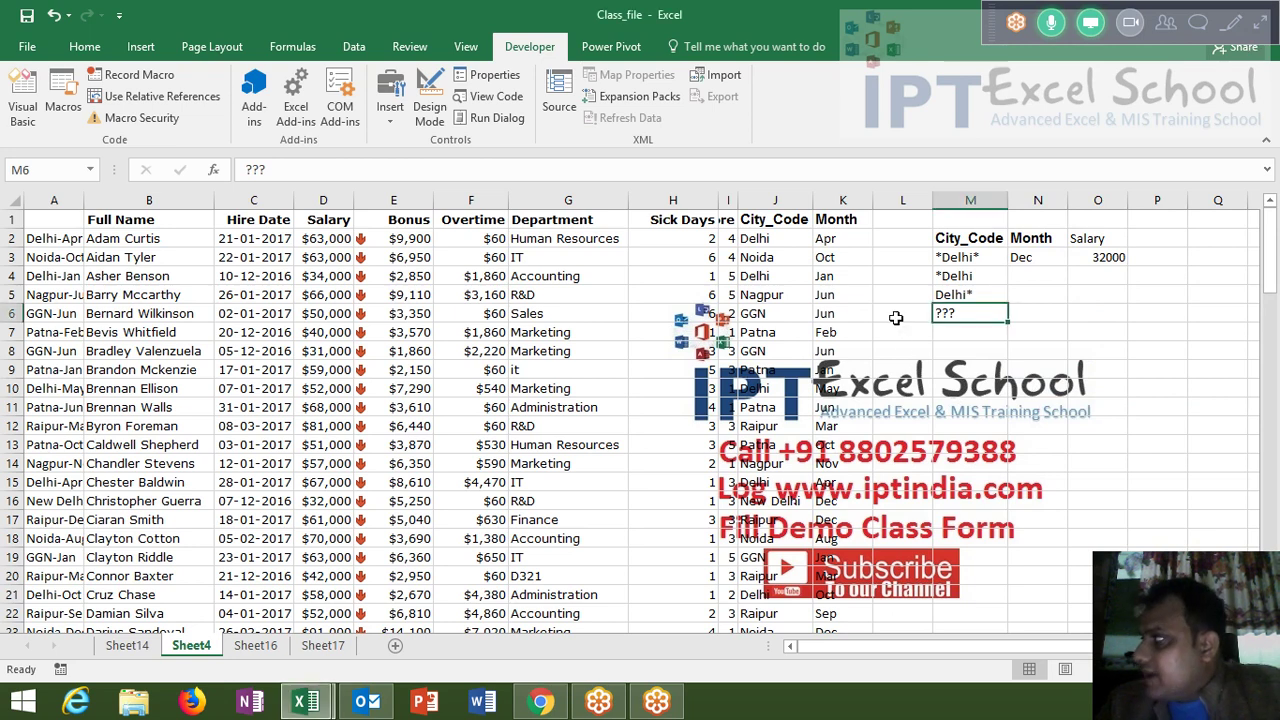
pyautogui.click(962, 297)
pyautogui.click(964, 279)
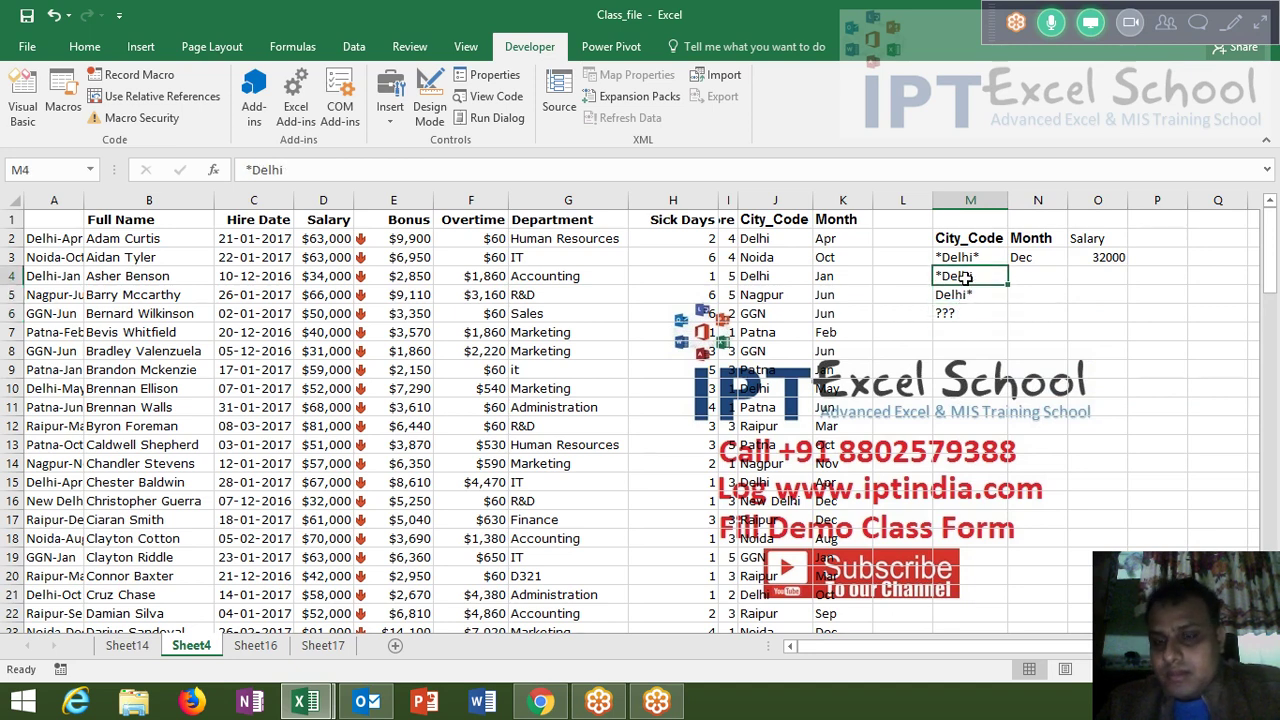
pyautogui.click(969, 261)
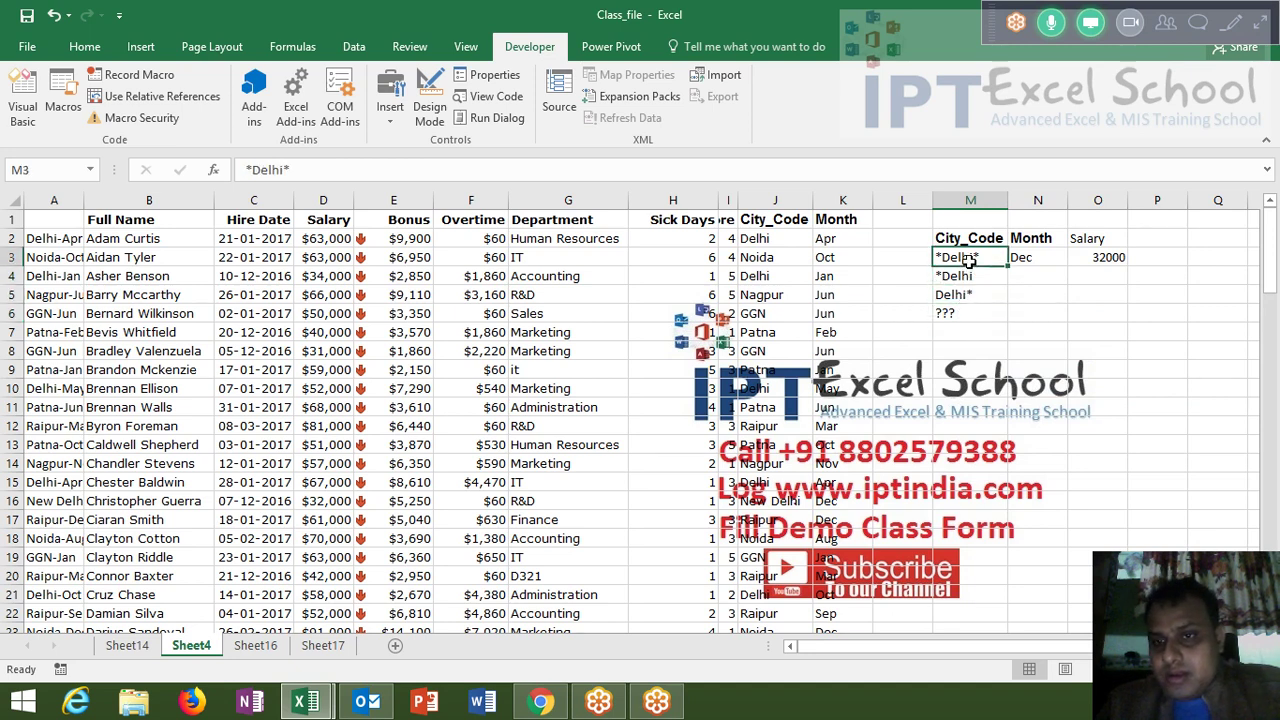
pyautogui.click(955, 311)
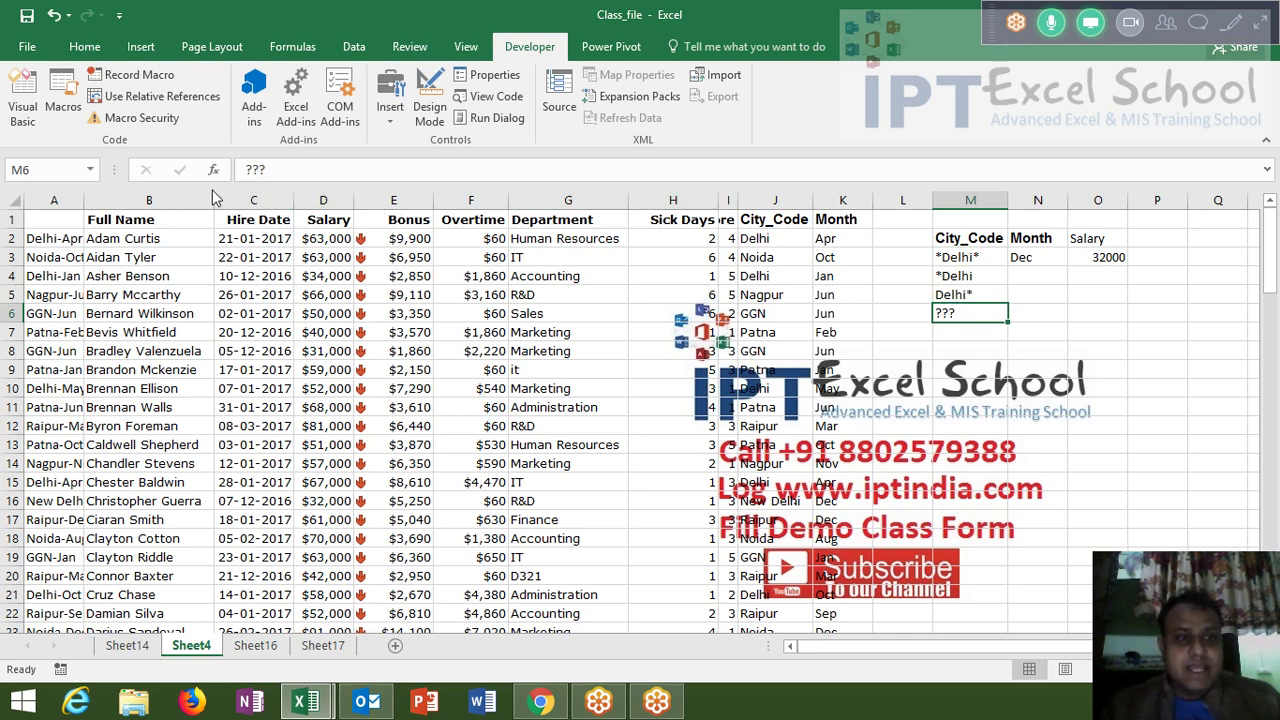
# - Copy Sheet4's employee columns B through J, Full Name to City_Code
pyautogui.click(765, 200)
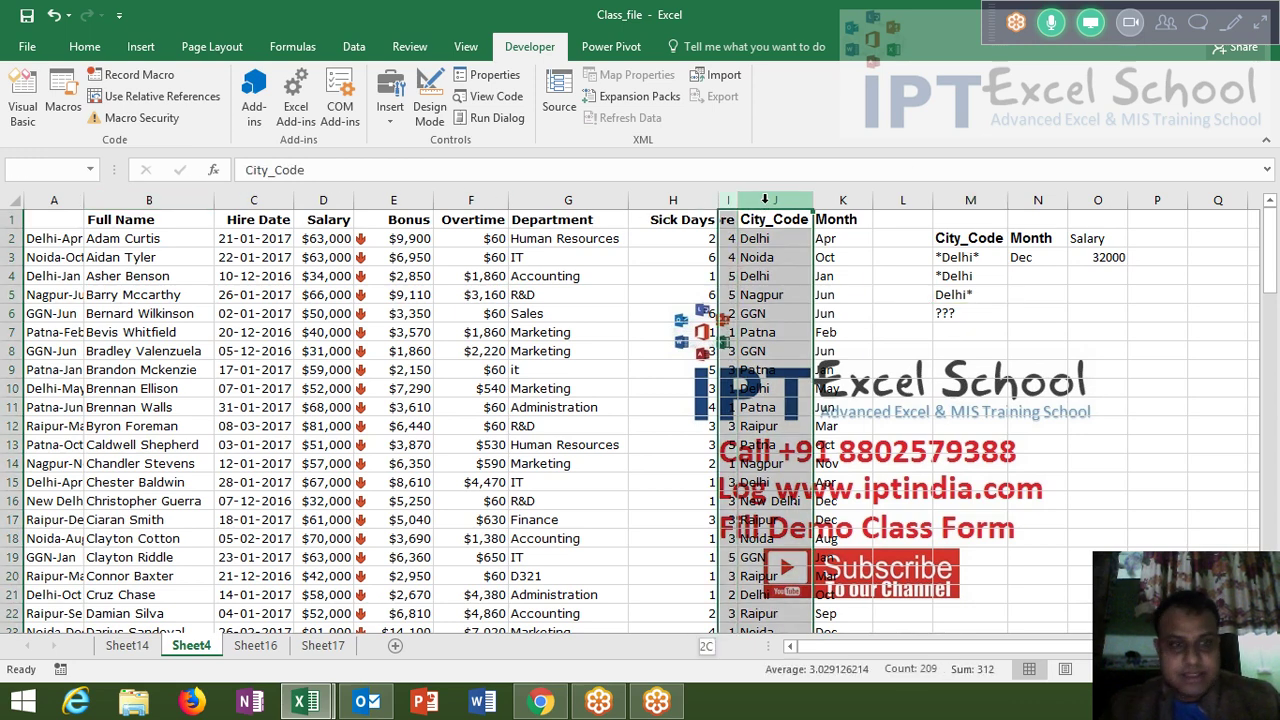
pyautogui.moveTo(765, 200); pyautogui.dragTo(149, 200)
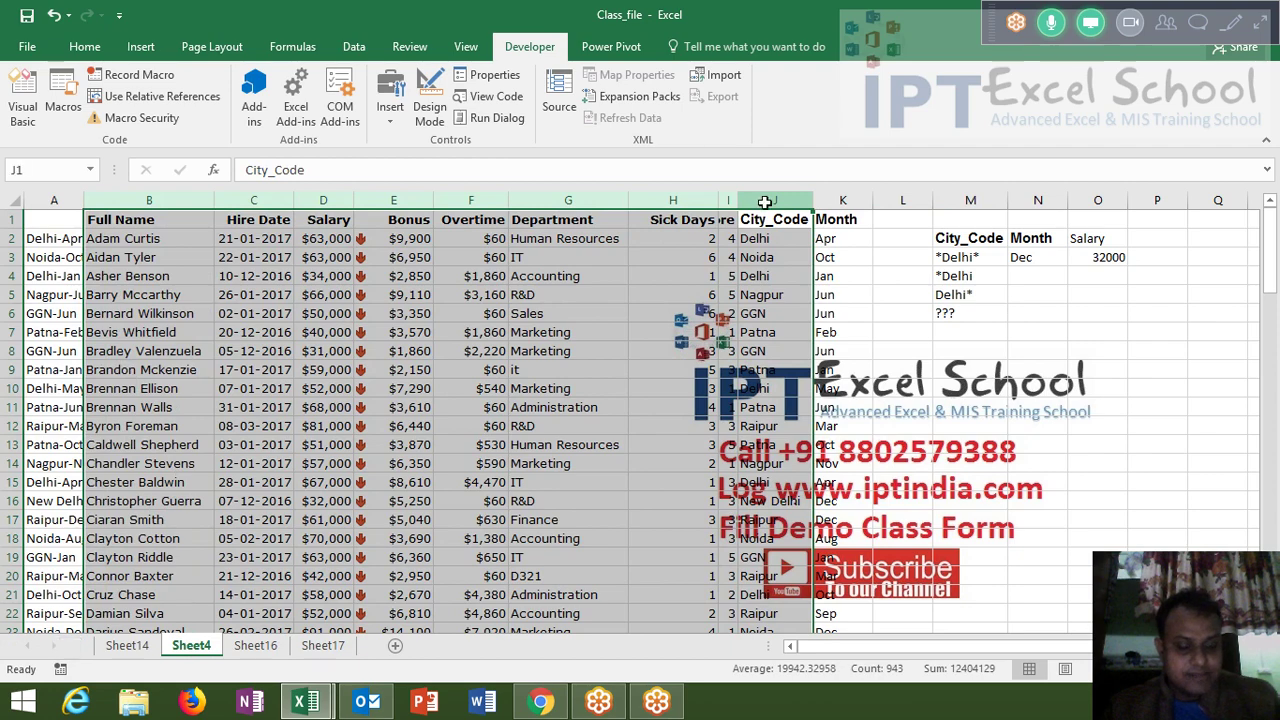
pyautogui.hotkey('ctrl', 'c')
pyautogui.press('Return')
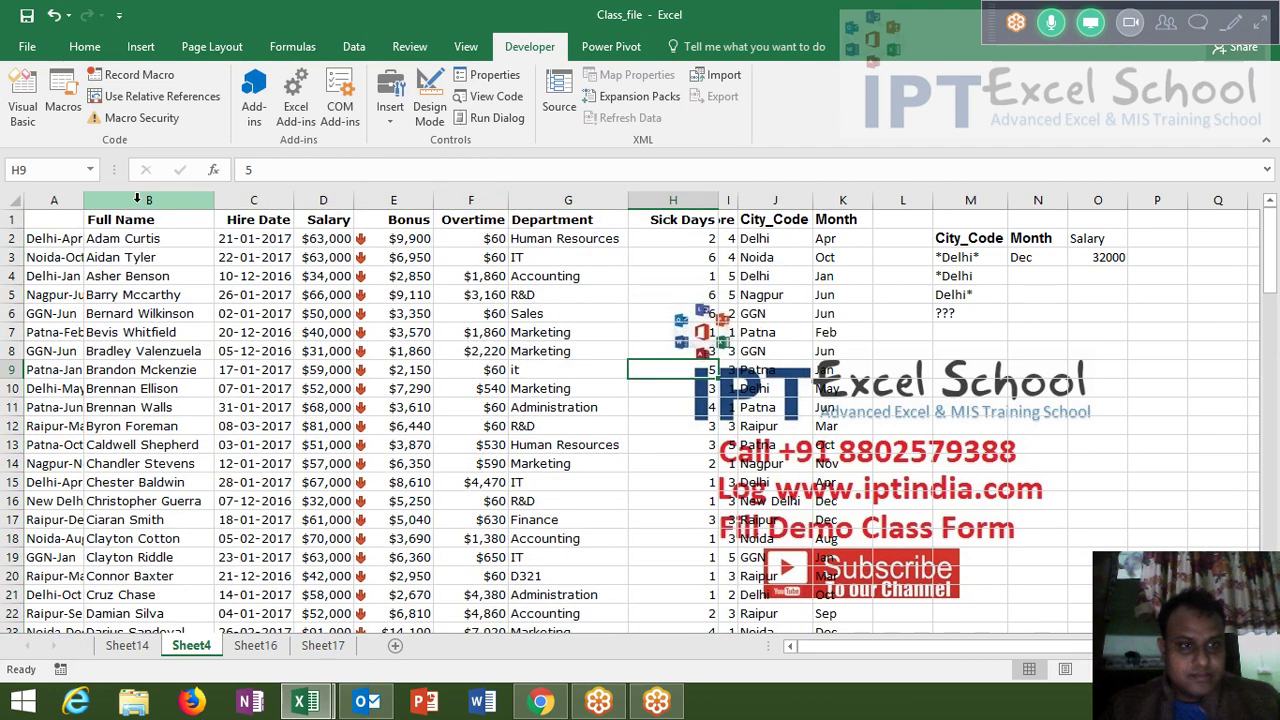
pyautogui.click(138, 200)
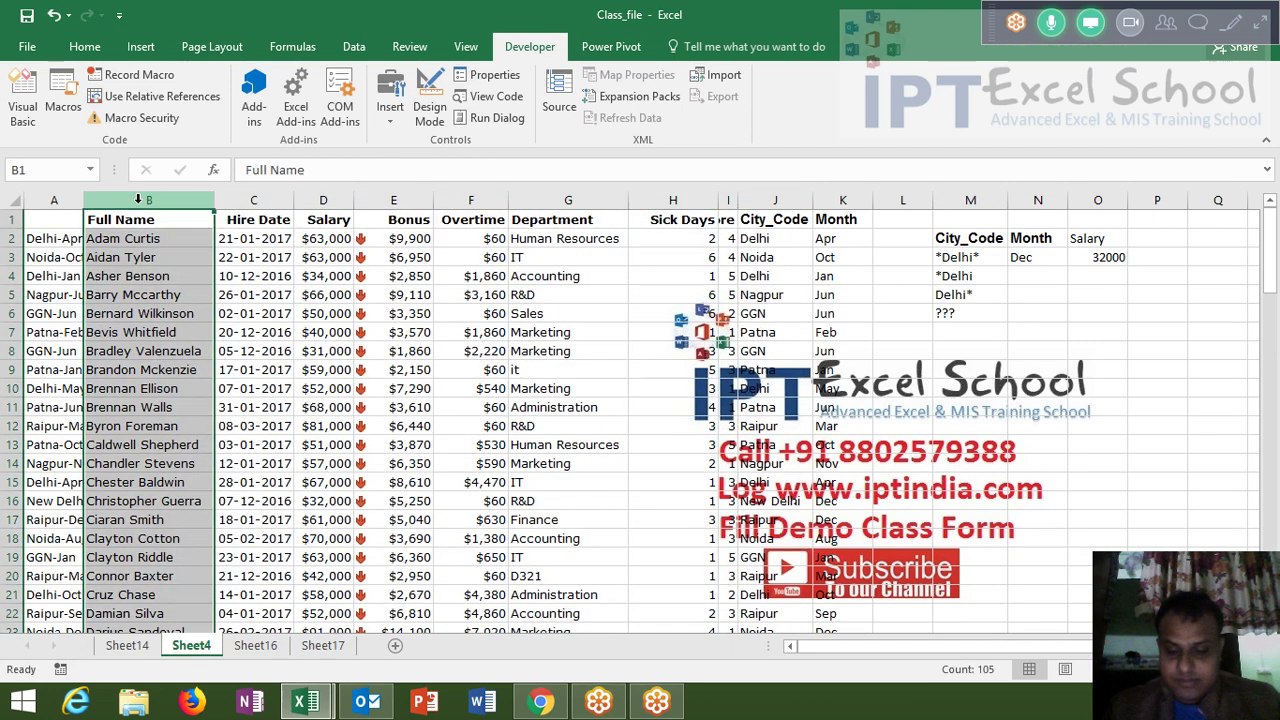
pyautogui.moveTo(138, 200); pyautogui.dragTo(774, 200)
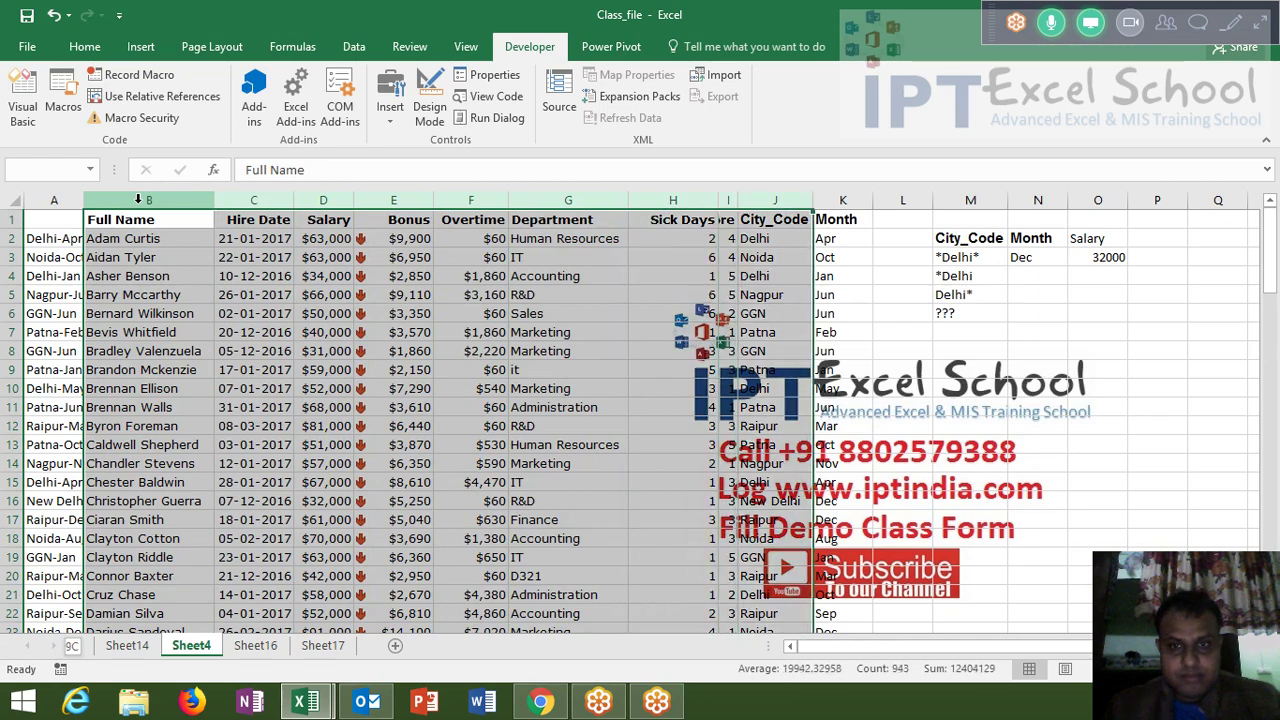
pyautogui.hotkey('ctrl', 'c')
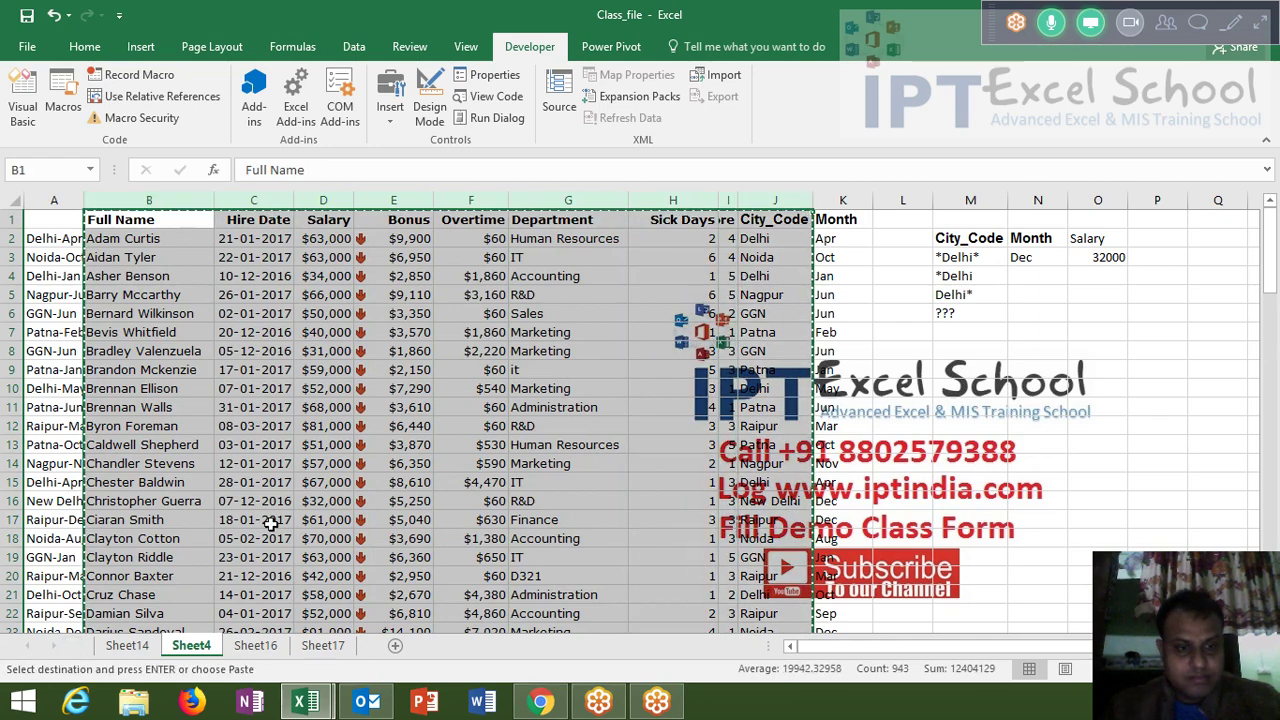
# - Paste the copied employee data into Sheet17 at A1
pyautogui.click(258, 647)
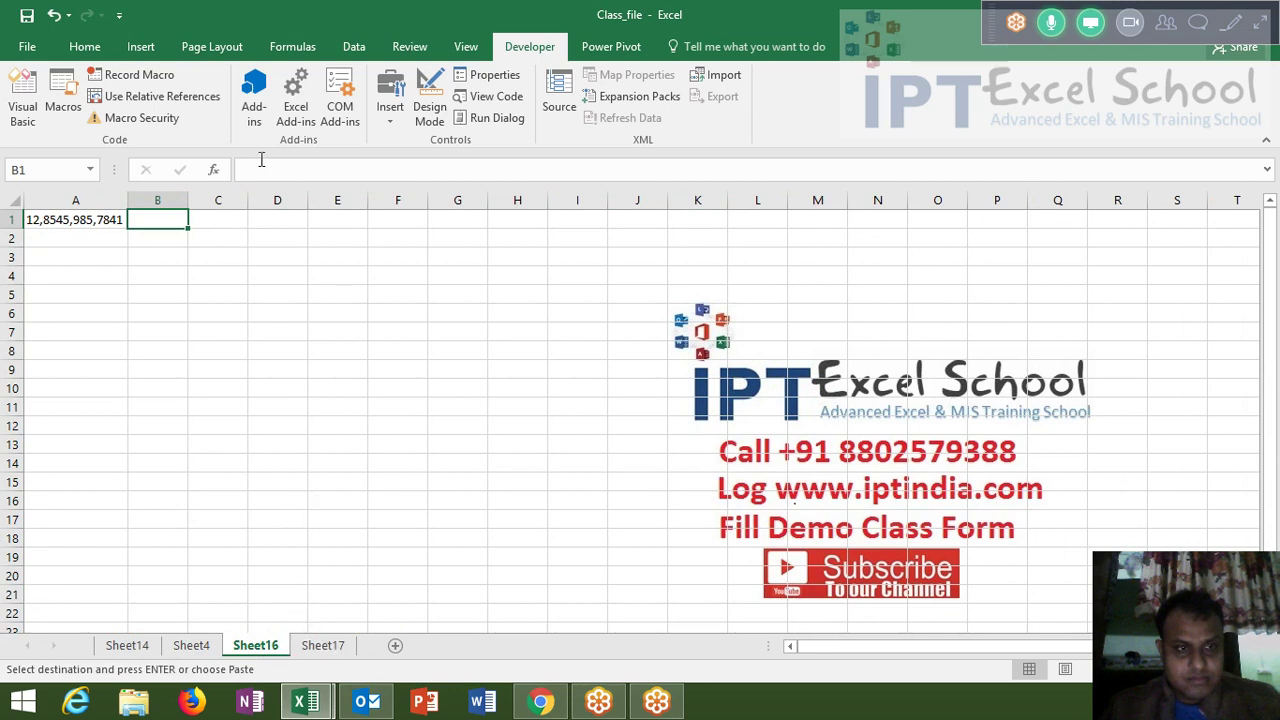
pyautogui.click(210, 220)
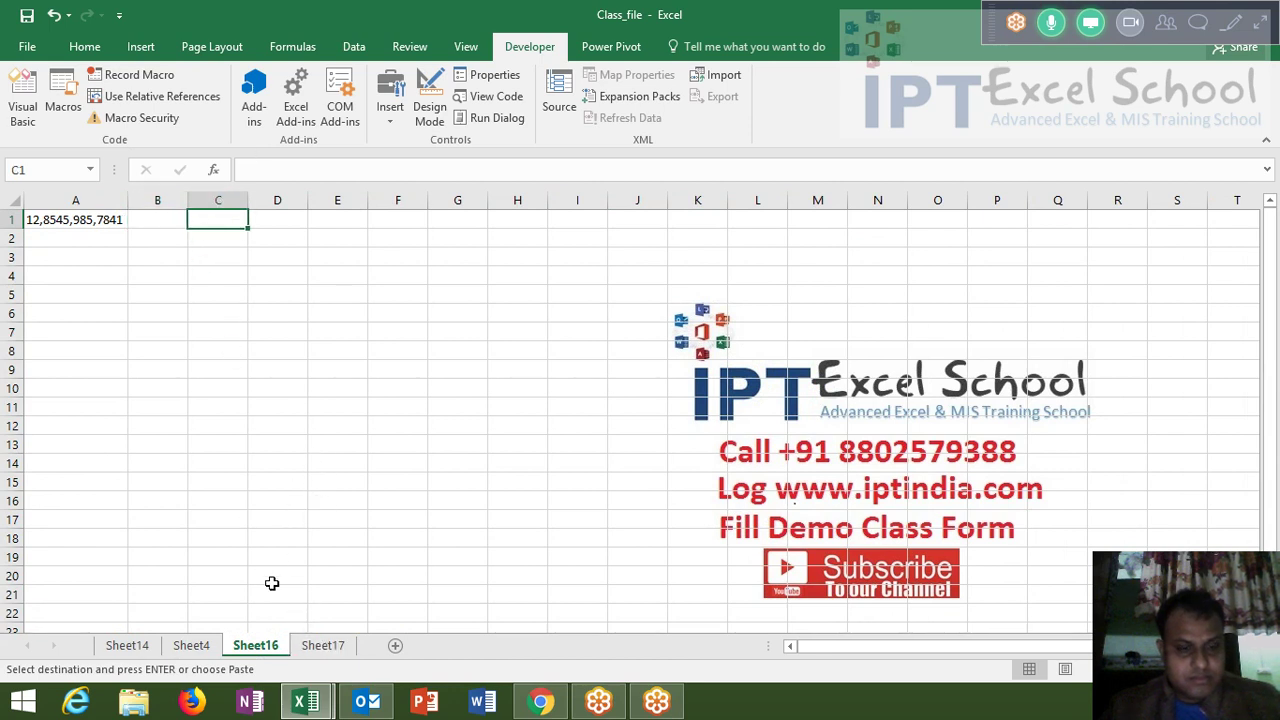
pyautogui.click(320, 646)
pyautogui.hotkey('ctrl', 'v')
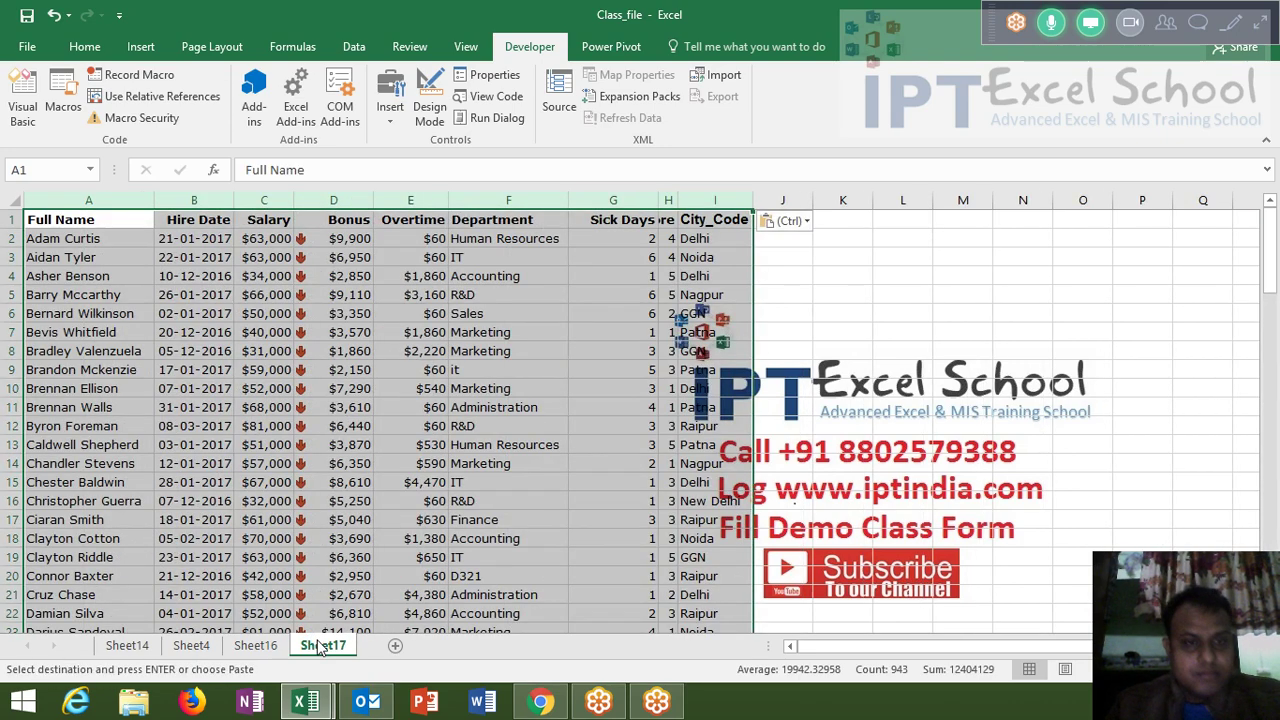
# - Autofit all Sheet17 columns and widen the Salary column C
pyautogui.click(405, 305)
pyautogui.click(254, 240)
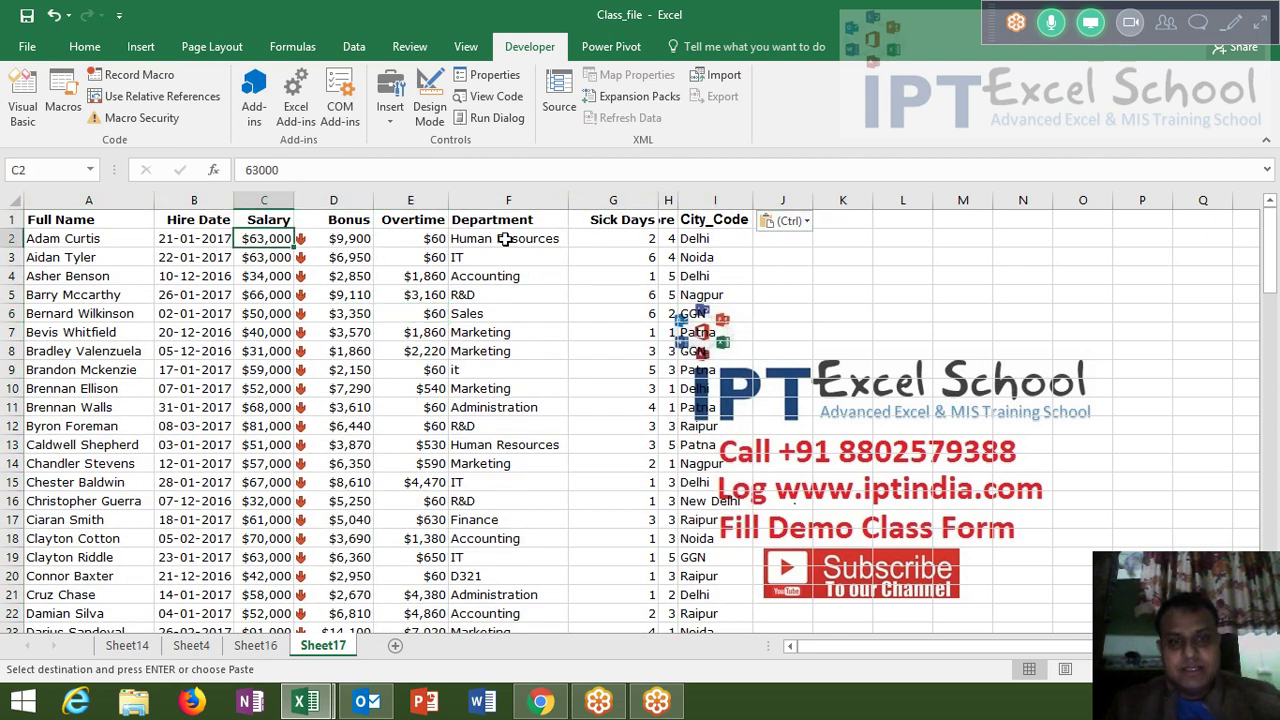
pyautogui.click(508, 196)
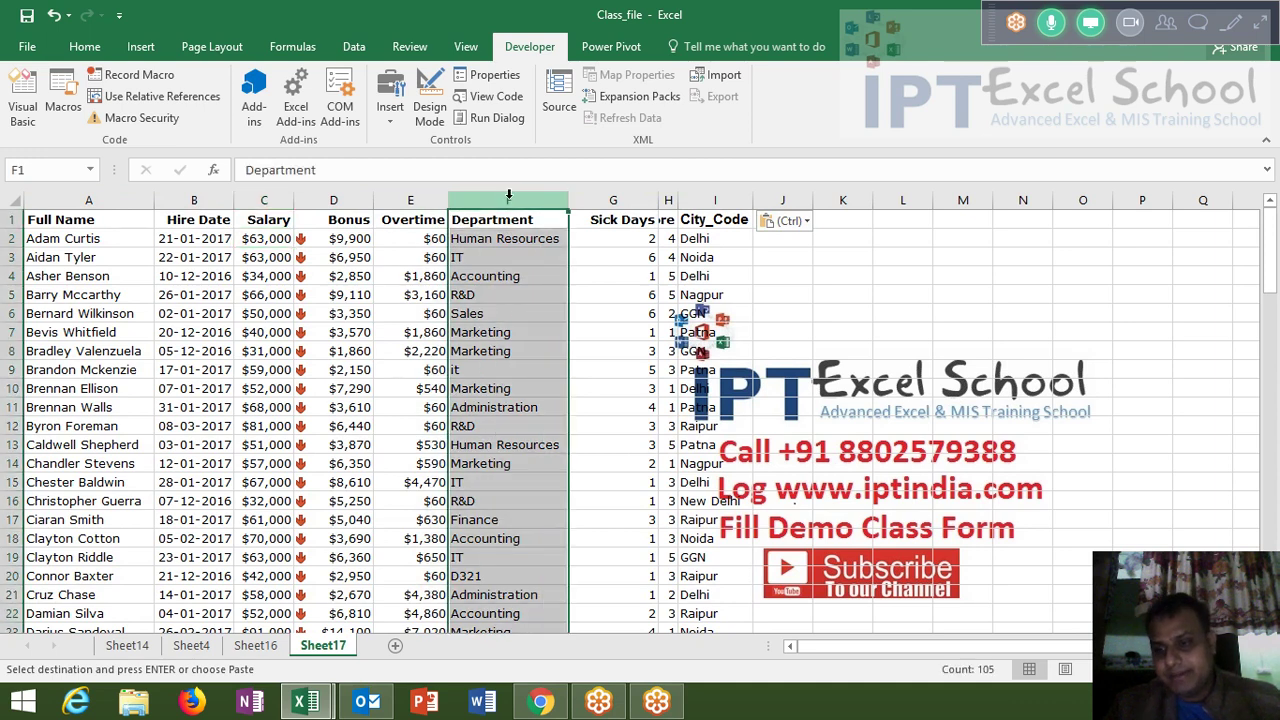
pyautogui.click(480, 262)
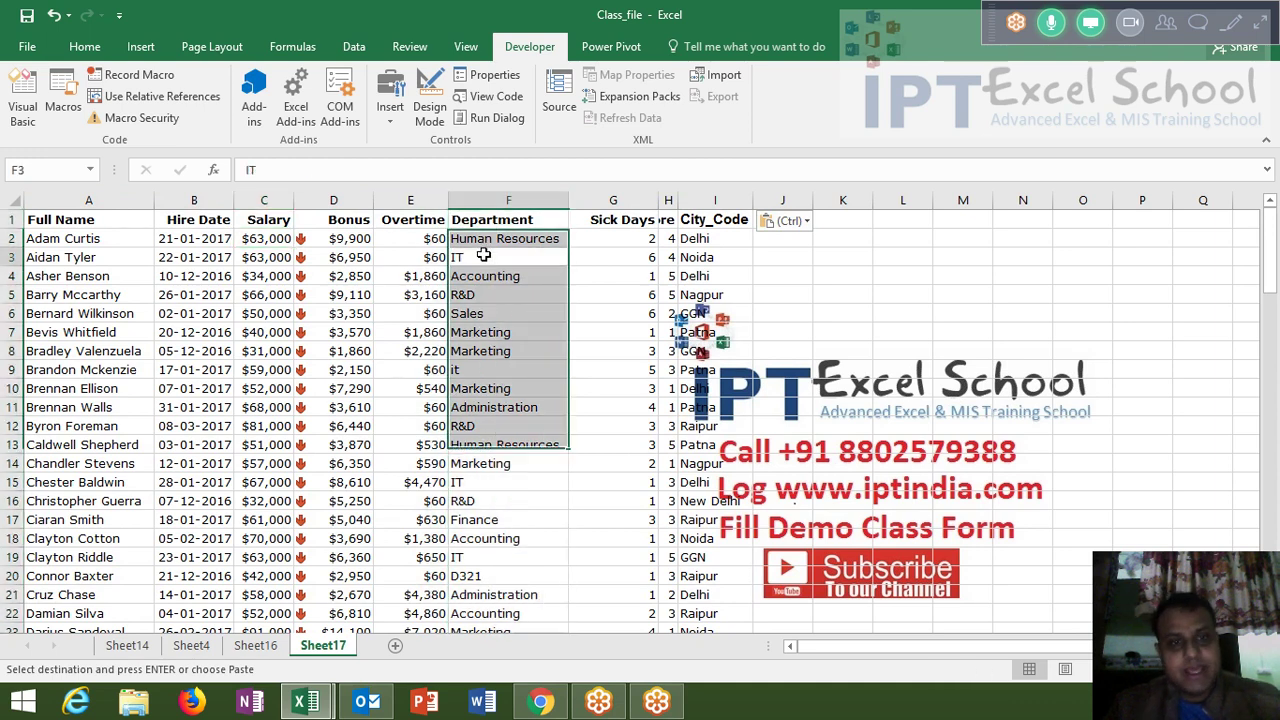
pyautogui.moveTo(480, 305)
pyautogui.mouseDown()
pyautogui.moveTo(486, 385)
pyautogui.moveTo(293, 219)
pyautogui.mouseUp()
pyautogui.doubleClick(486, 388)
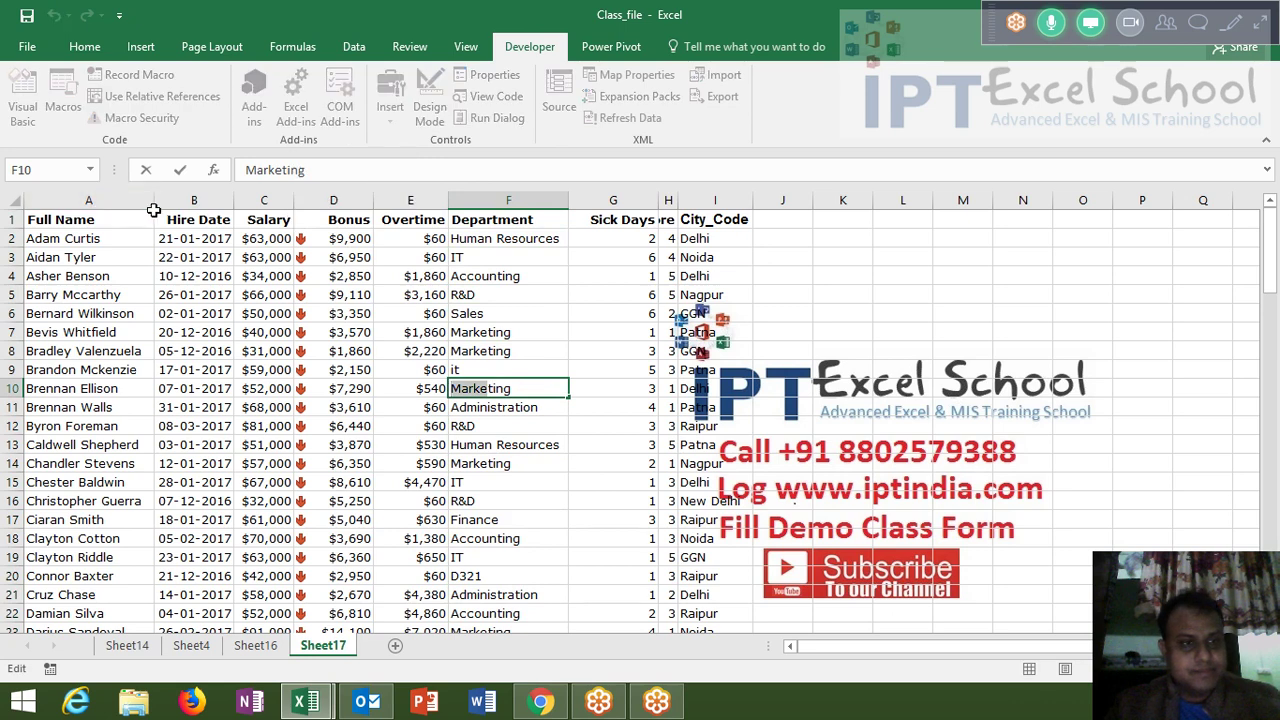
pyautogui.click(12, 204)
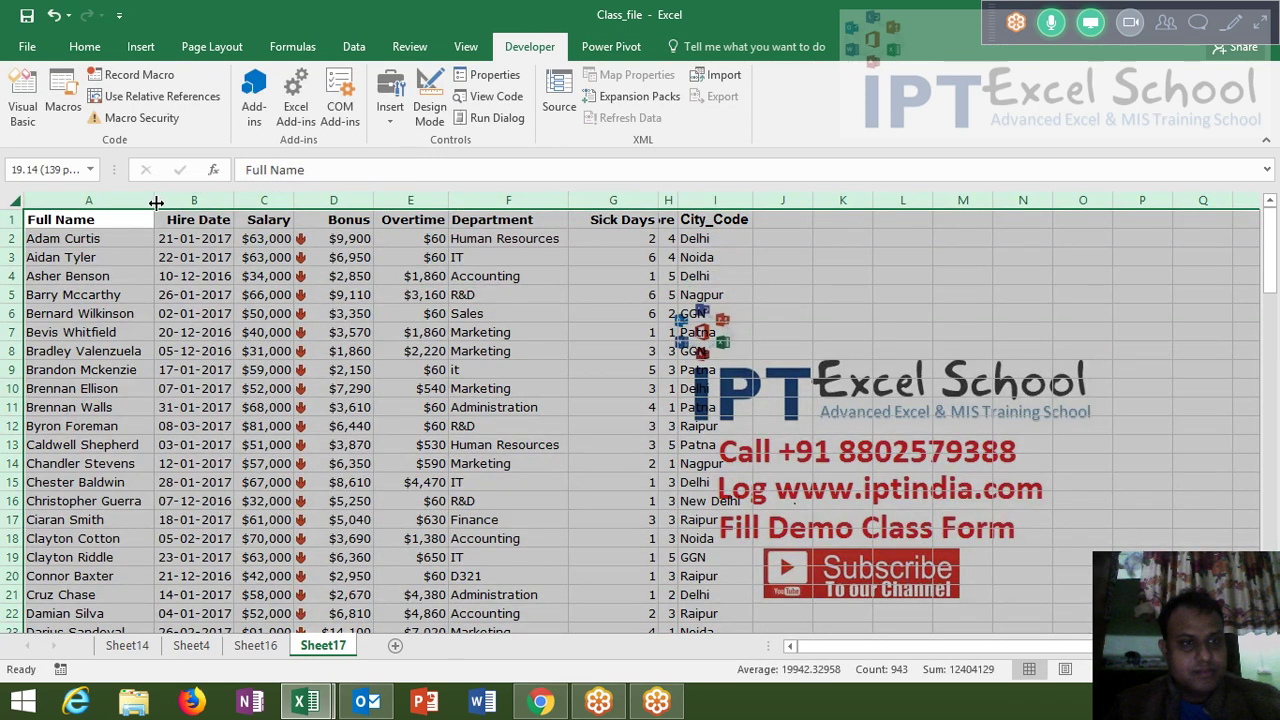
pyautogui.doubleClick(155, 203)
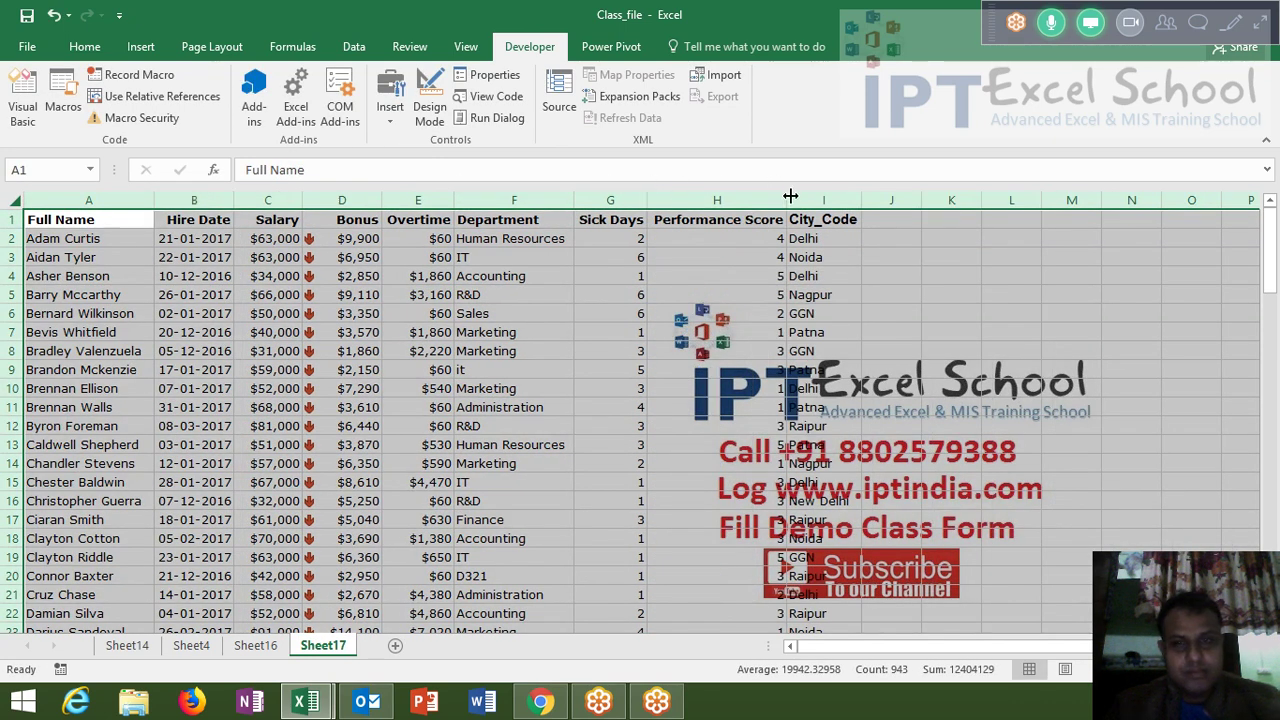
pyautogui.moveTo(790, 196); pyautogui.dragTo(678, 196)
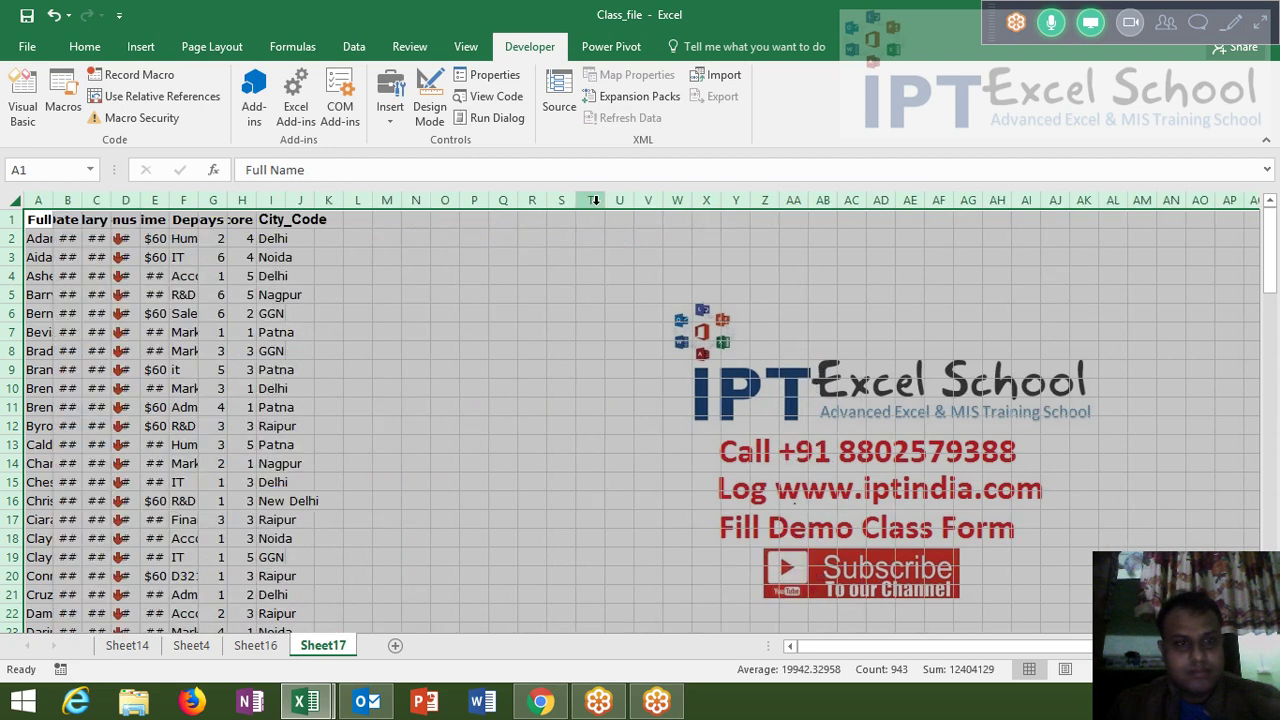
pyautogui.doubleClick(169, 202)
pyautogui.click(174, 203)
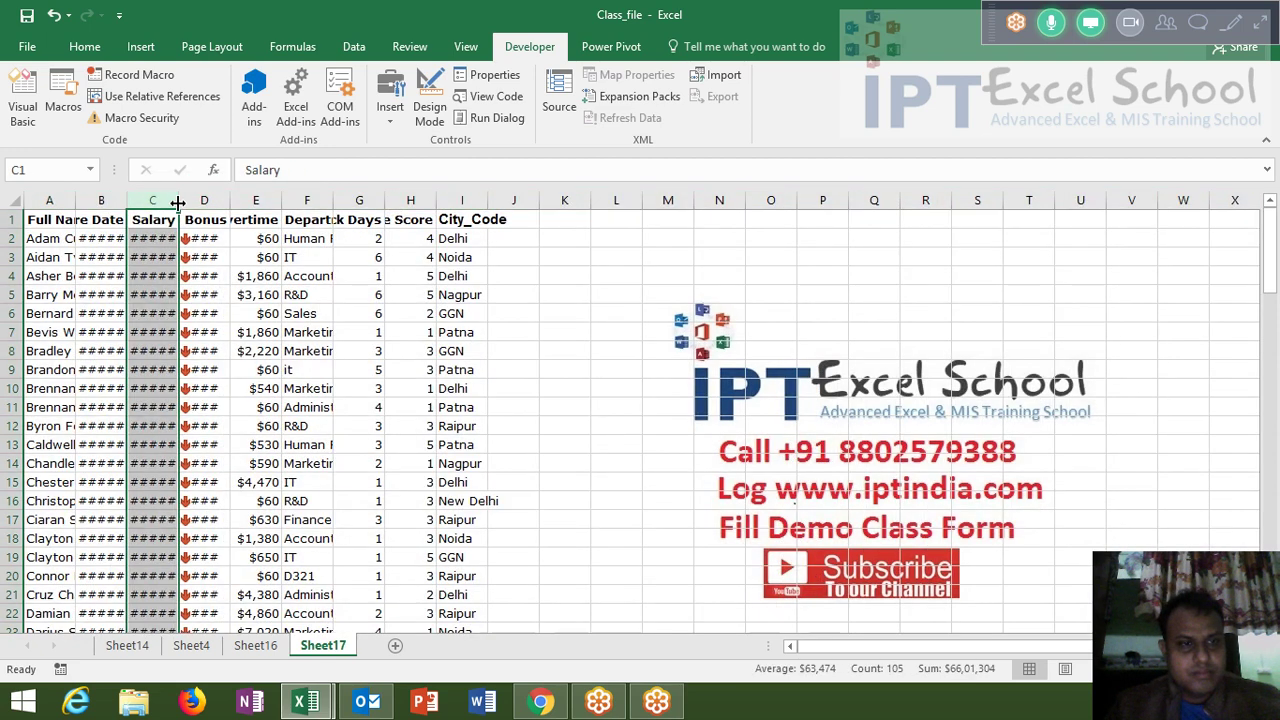
pyautogui.moveTo(177, 203); pyautogui.dragTo(189, 203)
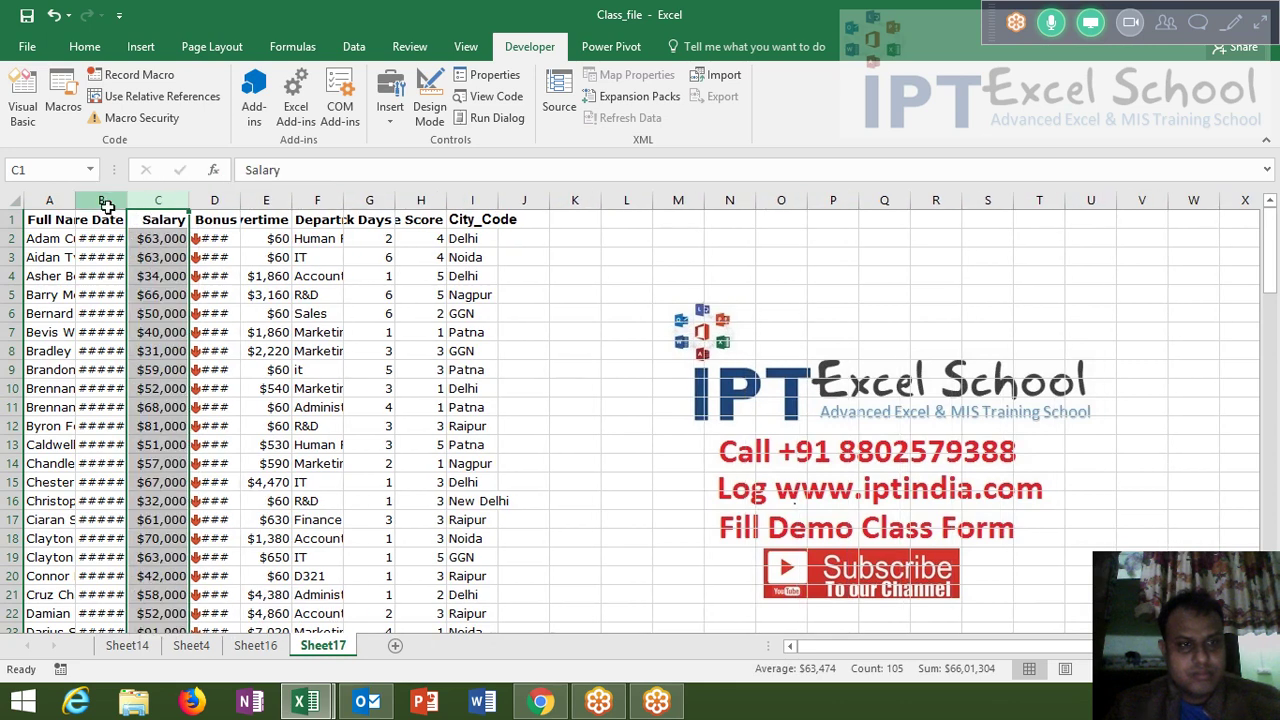
# - Apply Shrink to fit alignment to every cell on the sheet
pyautogui.click(101, 201)
pyautogui.click(16, 193)
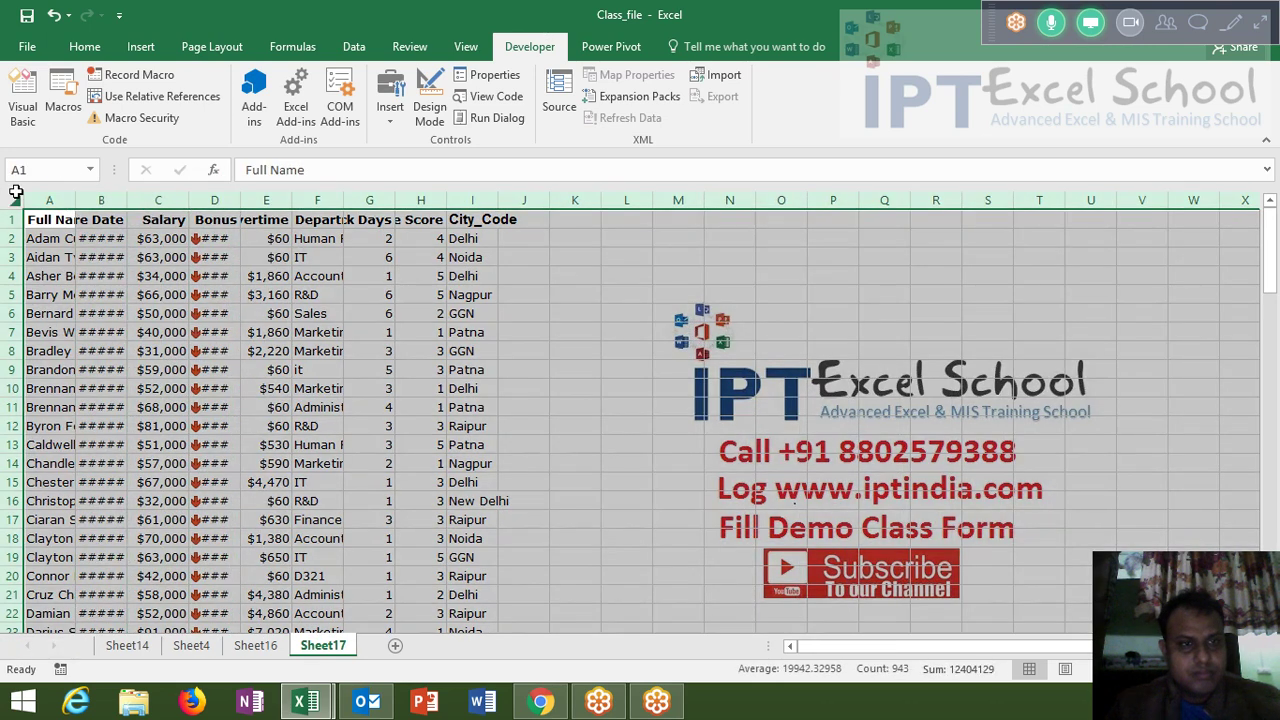
pyautogui.rightClick(109, 281)
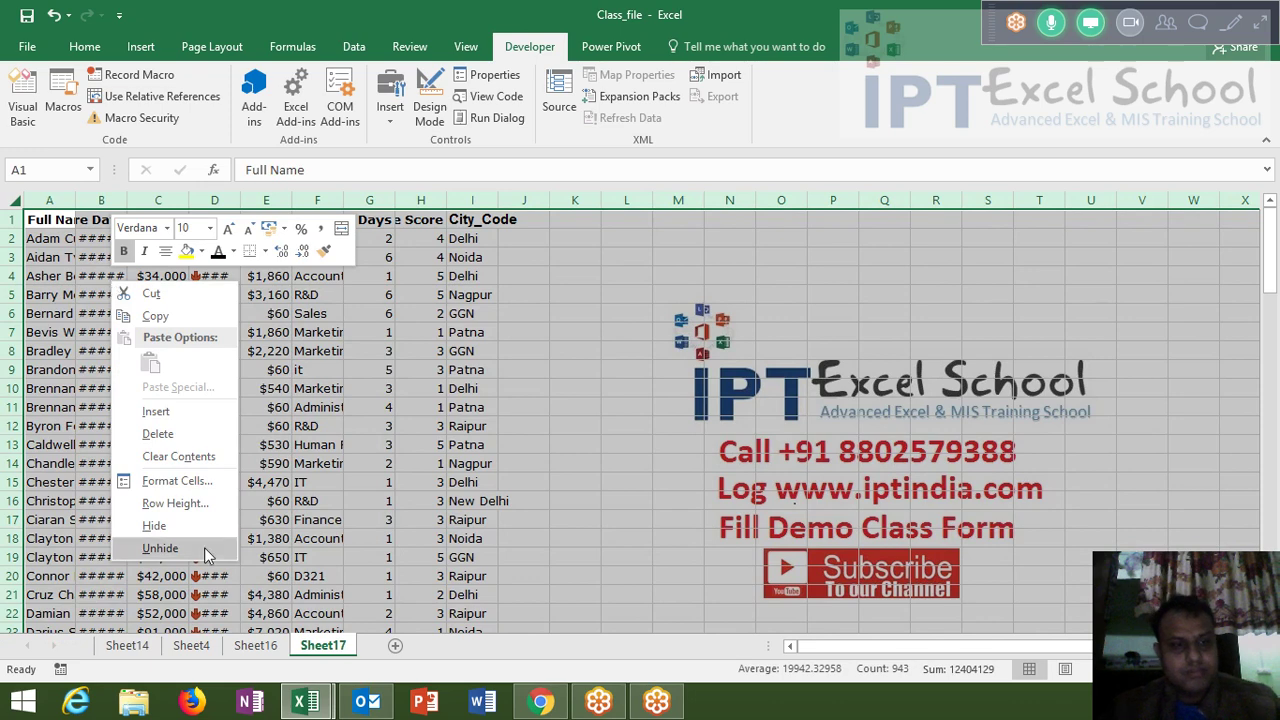
pyautogui.click(209, 482)
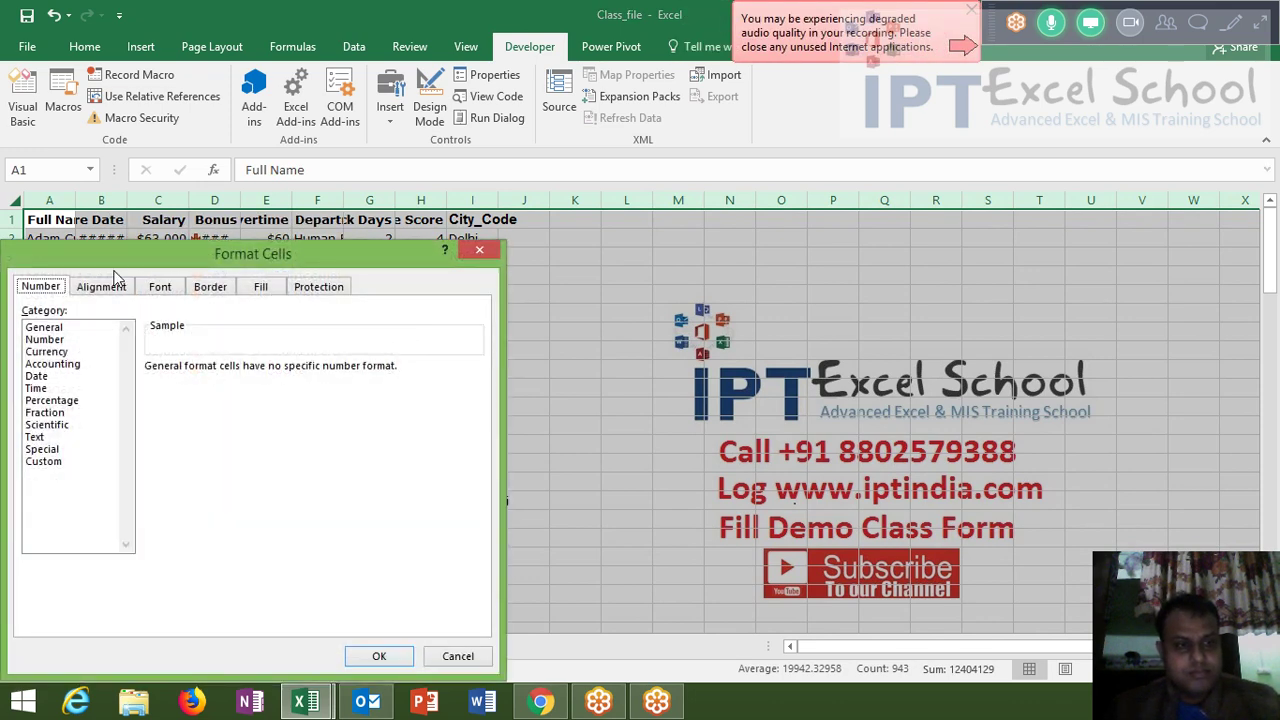
pyautogui.click(112, 286)
pyautogui.click(52, 467)
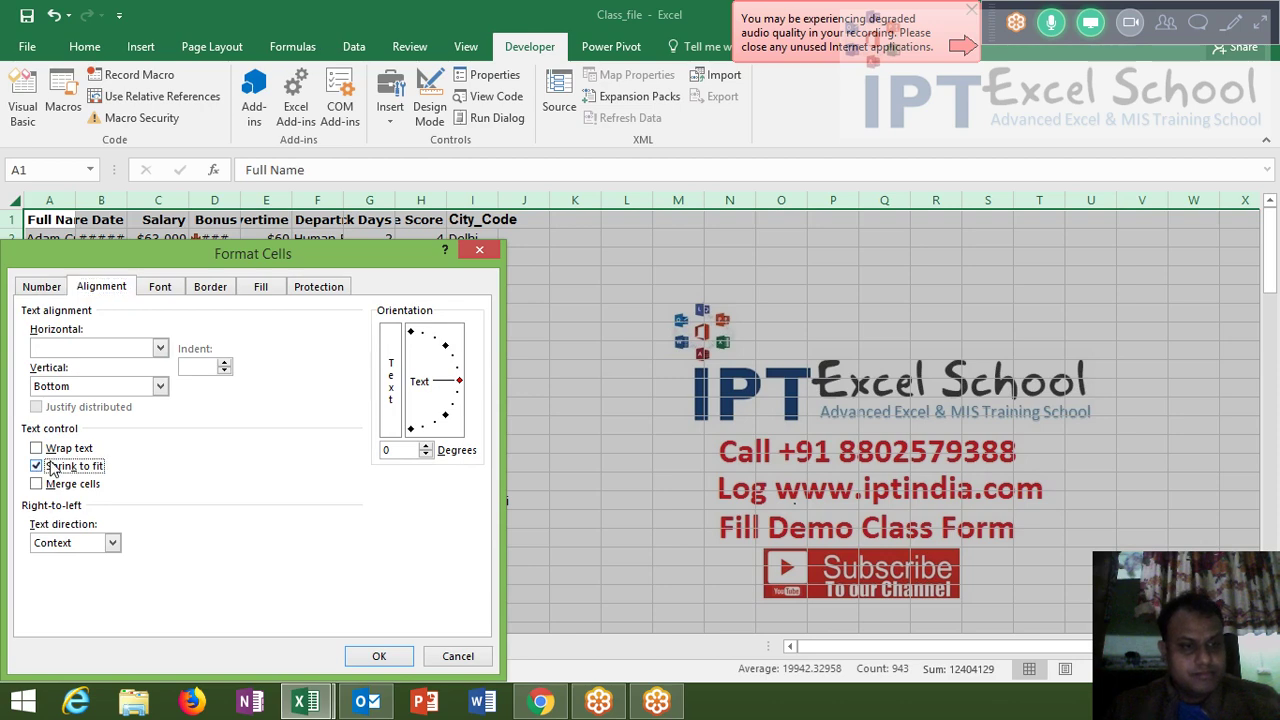
pyautogui.press('Return')
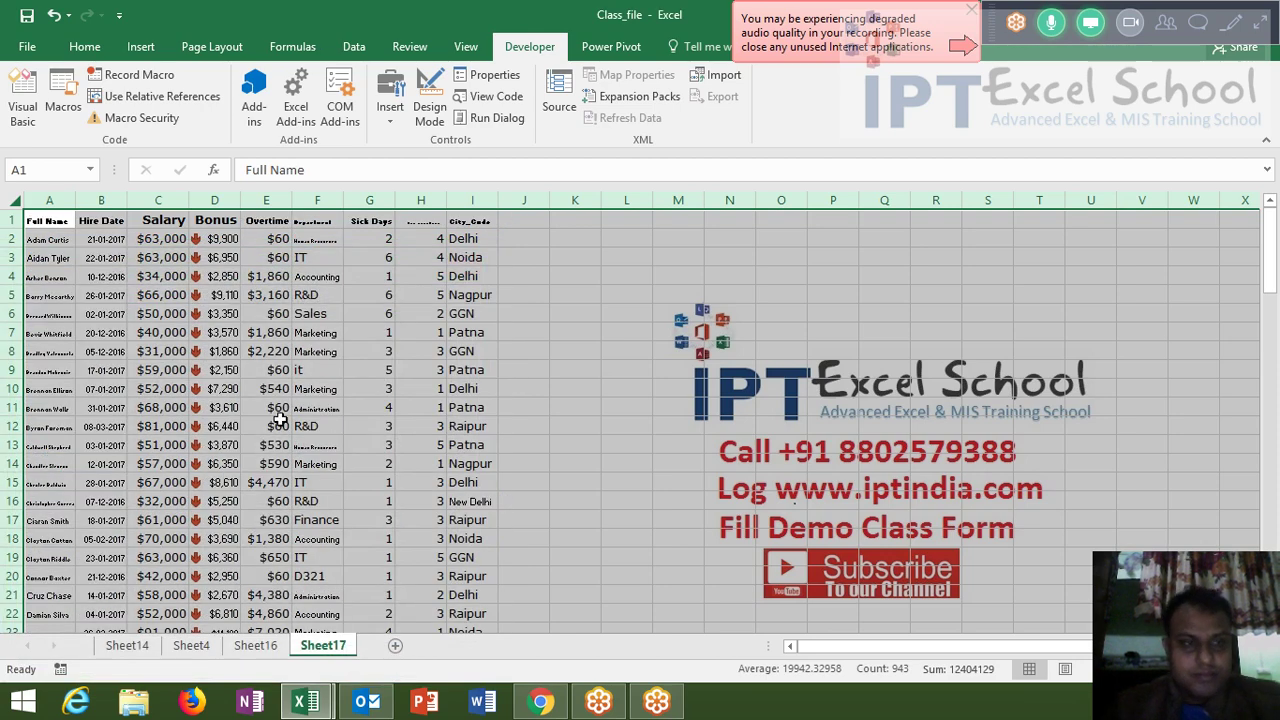
# - Copy the header row A1:I1, paste it at M1, then undo that paste
pyautogui.click(276, 424)
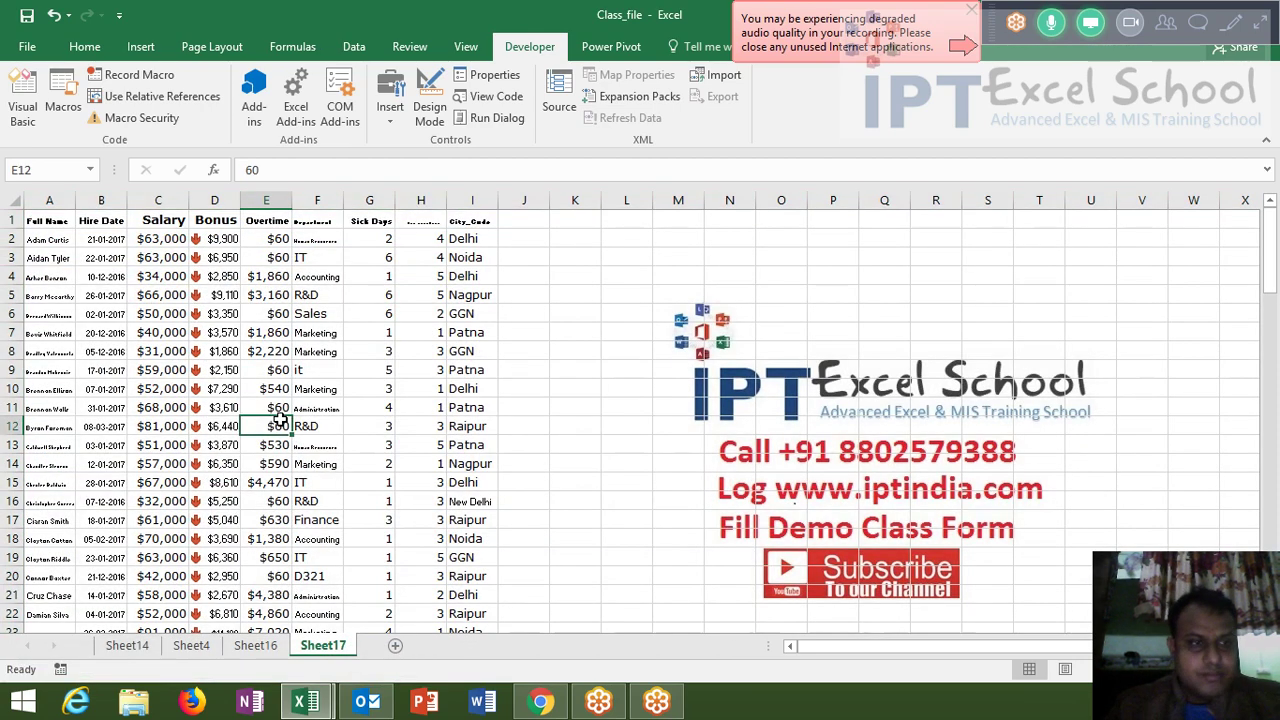
pyautogui.click(66, 226)
pyautogui.hotkey('ctrl', 'shift', 'Right')
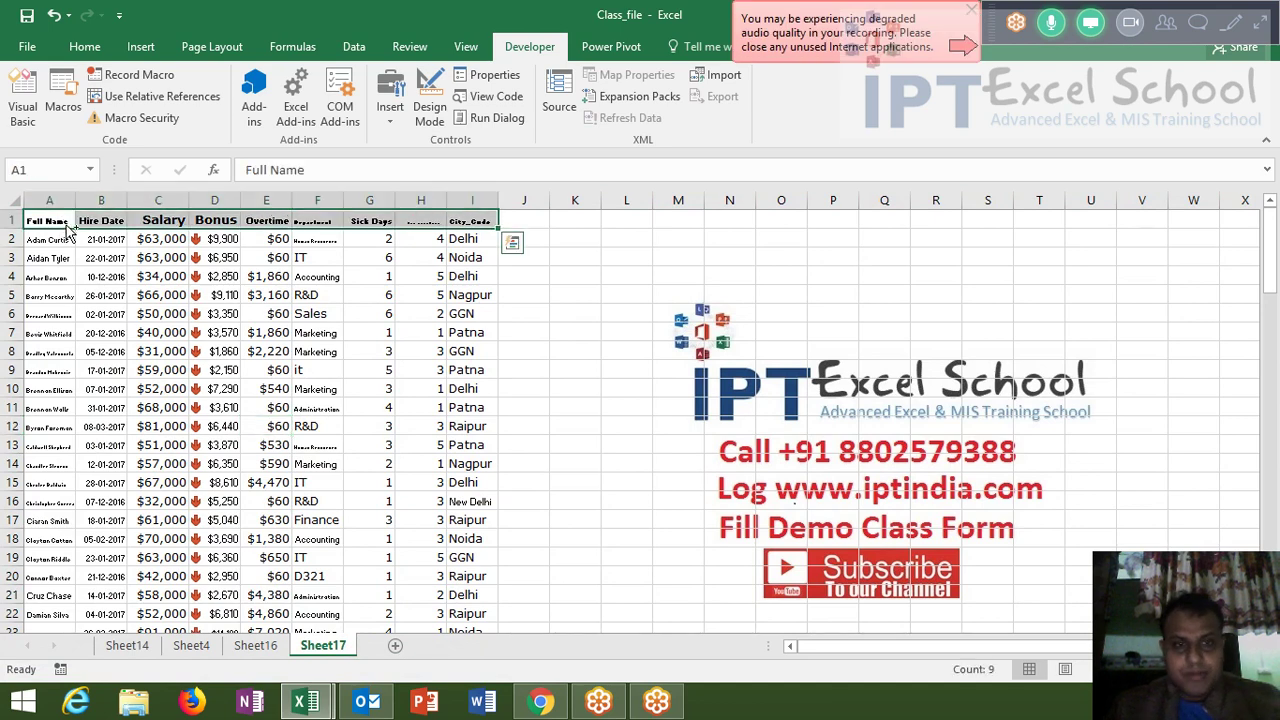
pyautogui.hotkey('ctrl', 'c')
pyautogui.click(702, 219)
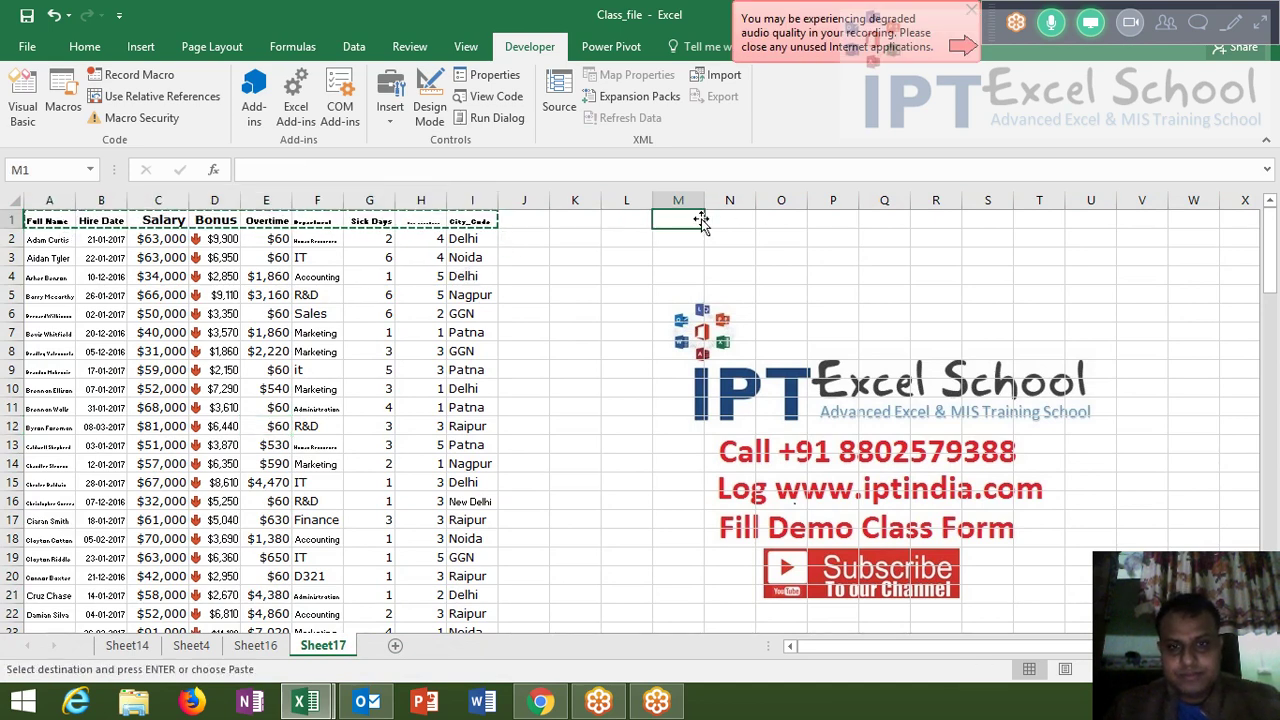
pyautogui.hotkey('ctrl', 'v')
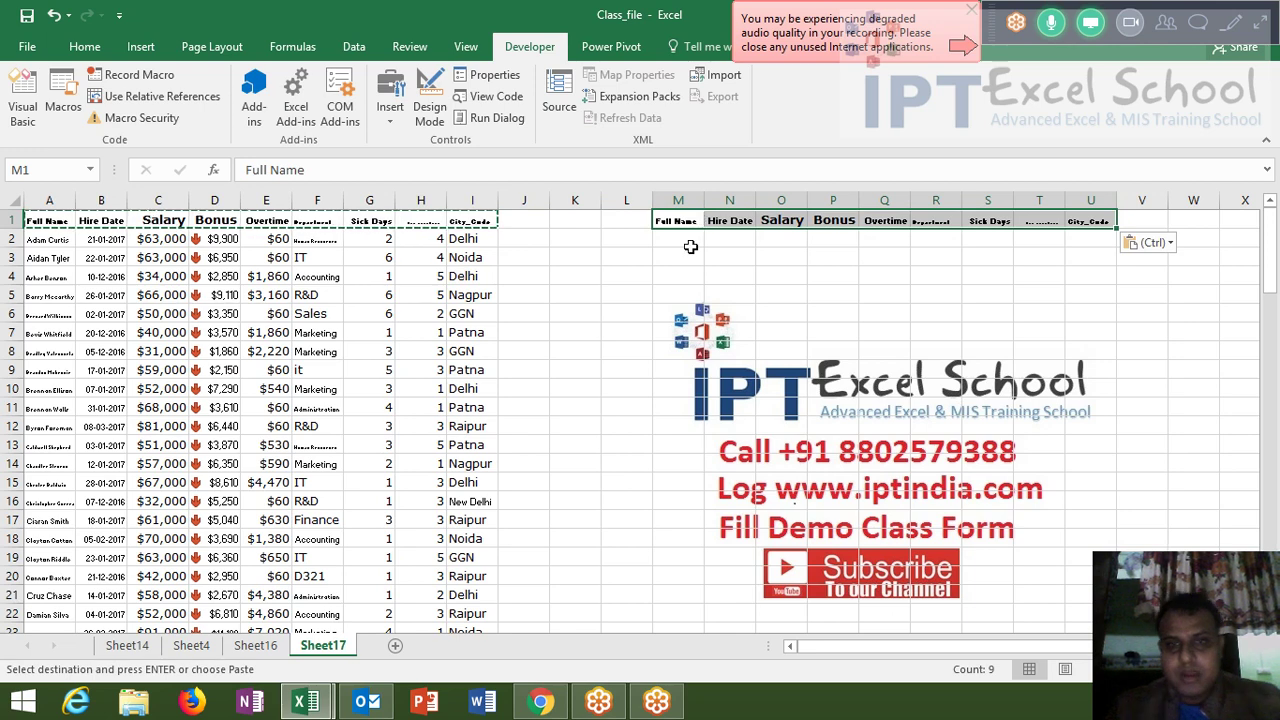
pyautogui.click(685, 237)
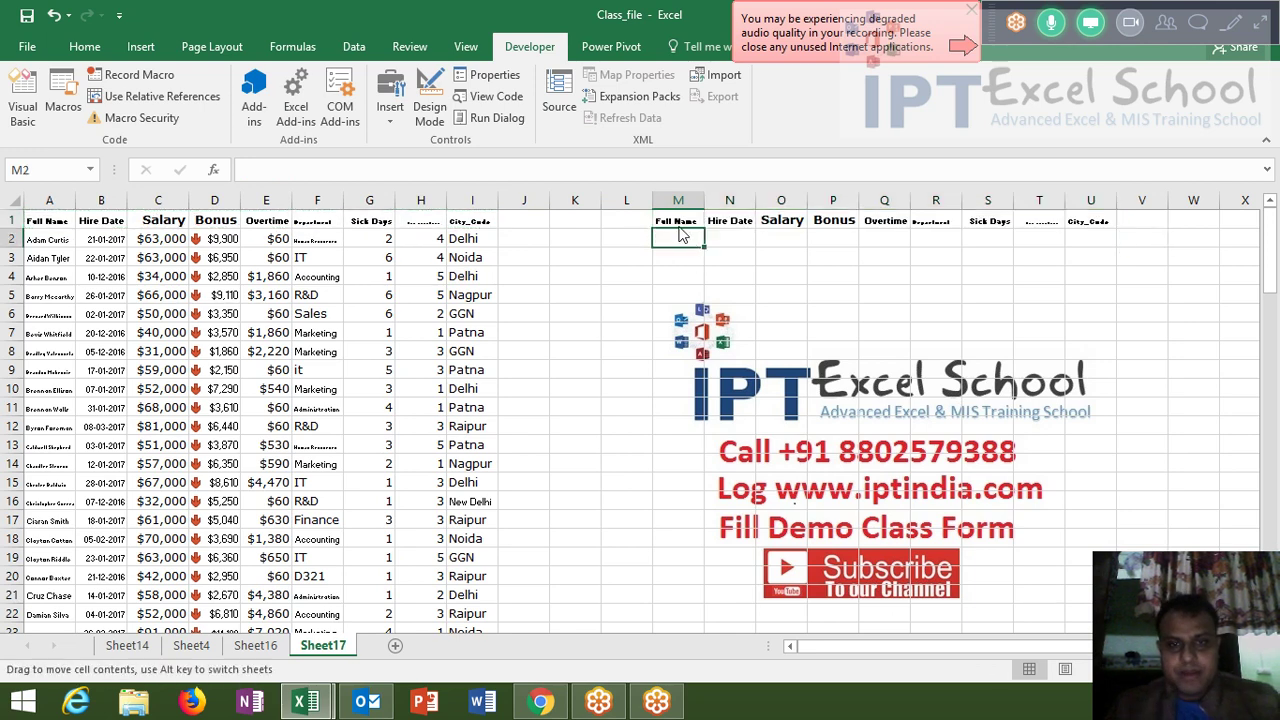
pyautogui.click(679, 224)
pyautogui.hotkey('ctrl', 'shift', 'Right')
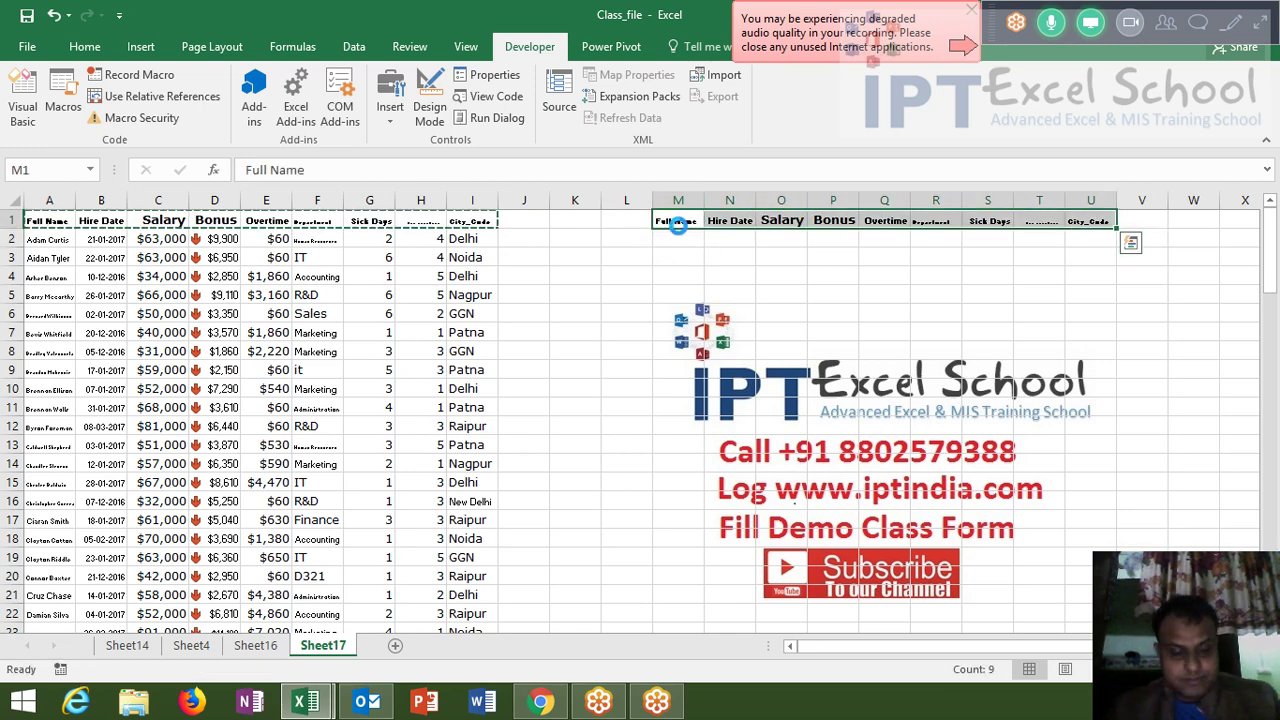
pyautogui.hotkey('ctrl', 'z')
pyautogui.hotkey('ctrl', 'z')
# - Paste the header row into M5:U5 and clear the copy marquee
pyautogui.press('Down')
pyautogui.press('Down')
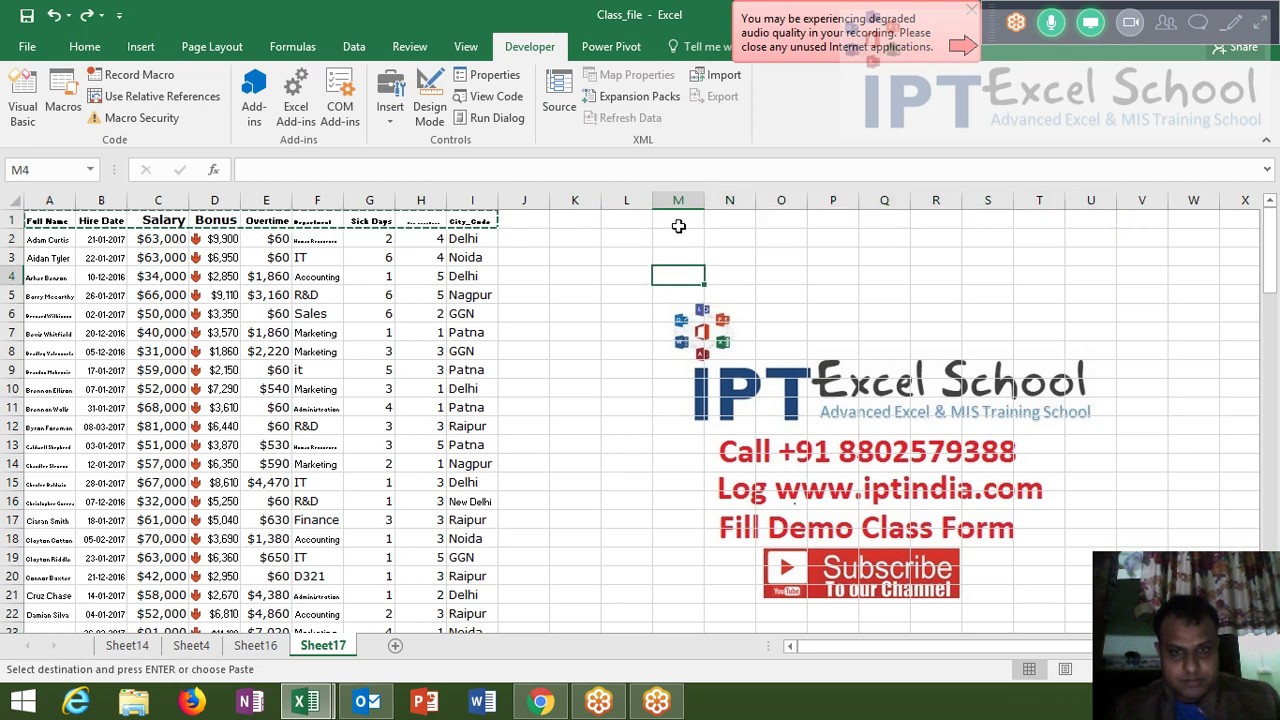
pyautogui.press('Down')
pyautogui.press('Down')
pyautogui.press('Down')
pyautogui.press('Down')
pyautogui.press('Down')
pyautogui.press('Down')
pyautogui.press('Up')
pyautogui.press('Up')
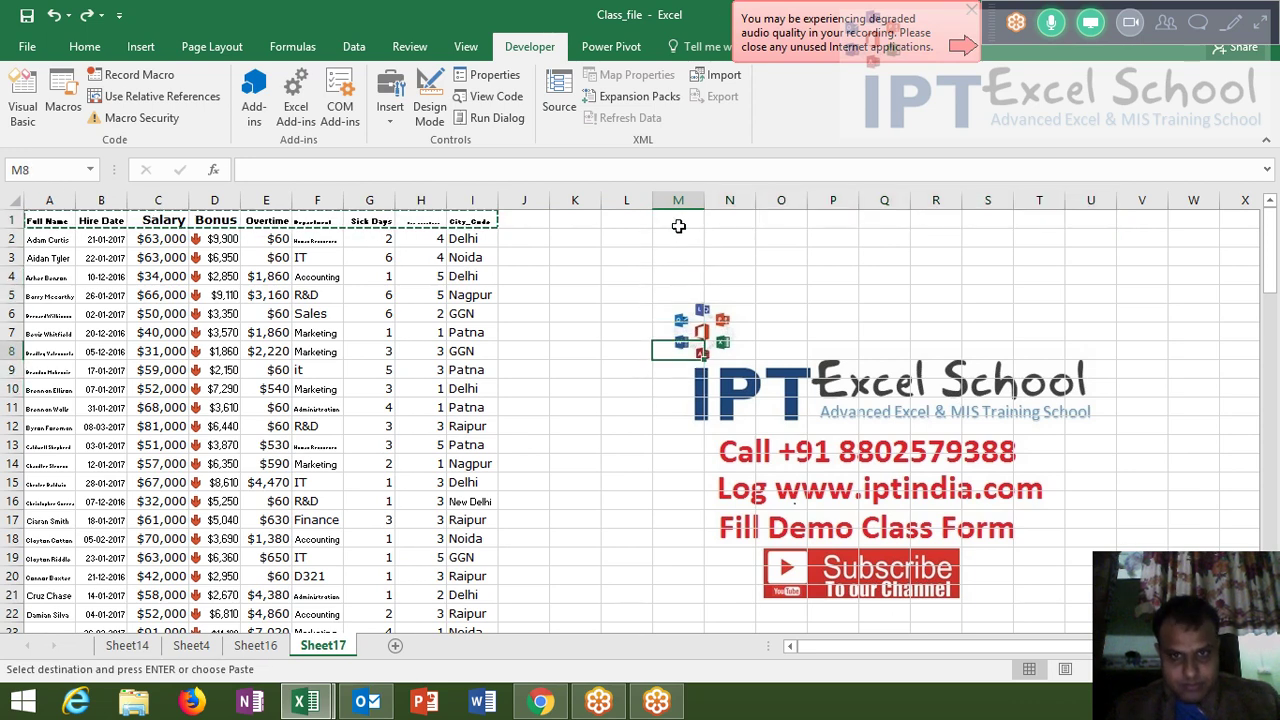
pyautogui.press('Up')
pyautogui.press('Up')
pyautogui.press('Up')
pyautogui.hotkey('ctrl', 'v')
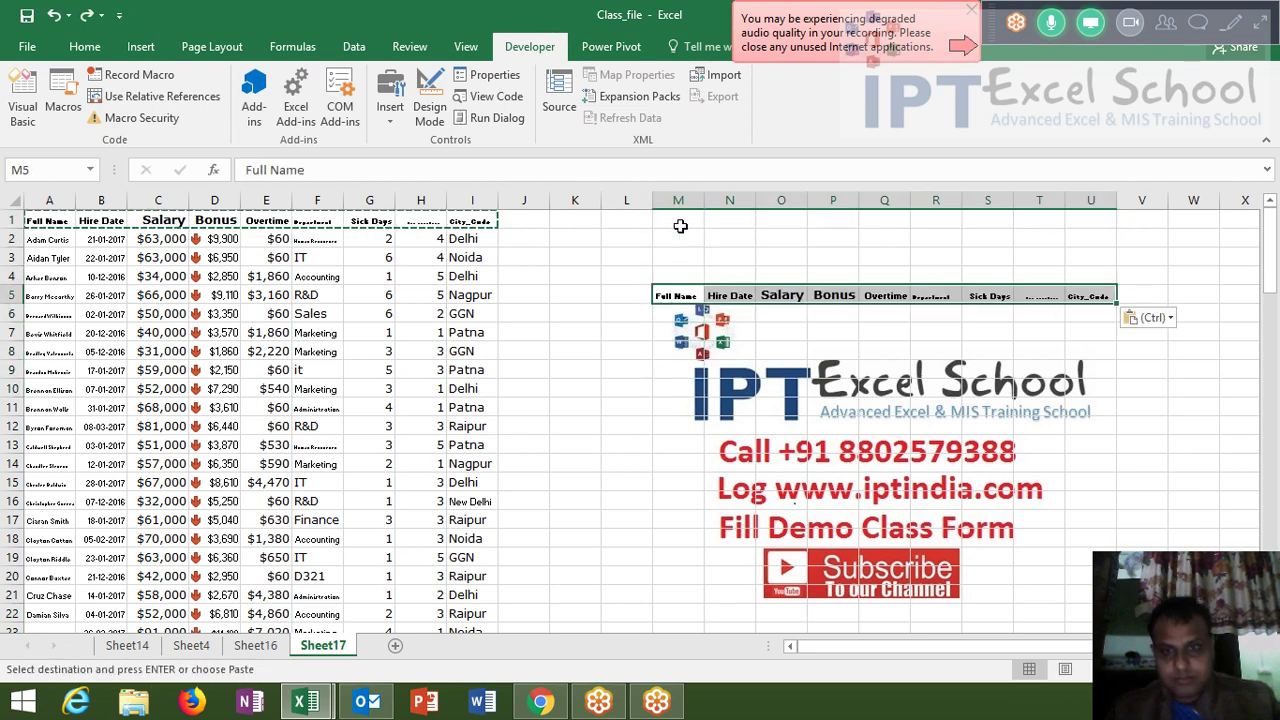
pyautogui.press('Escape')
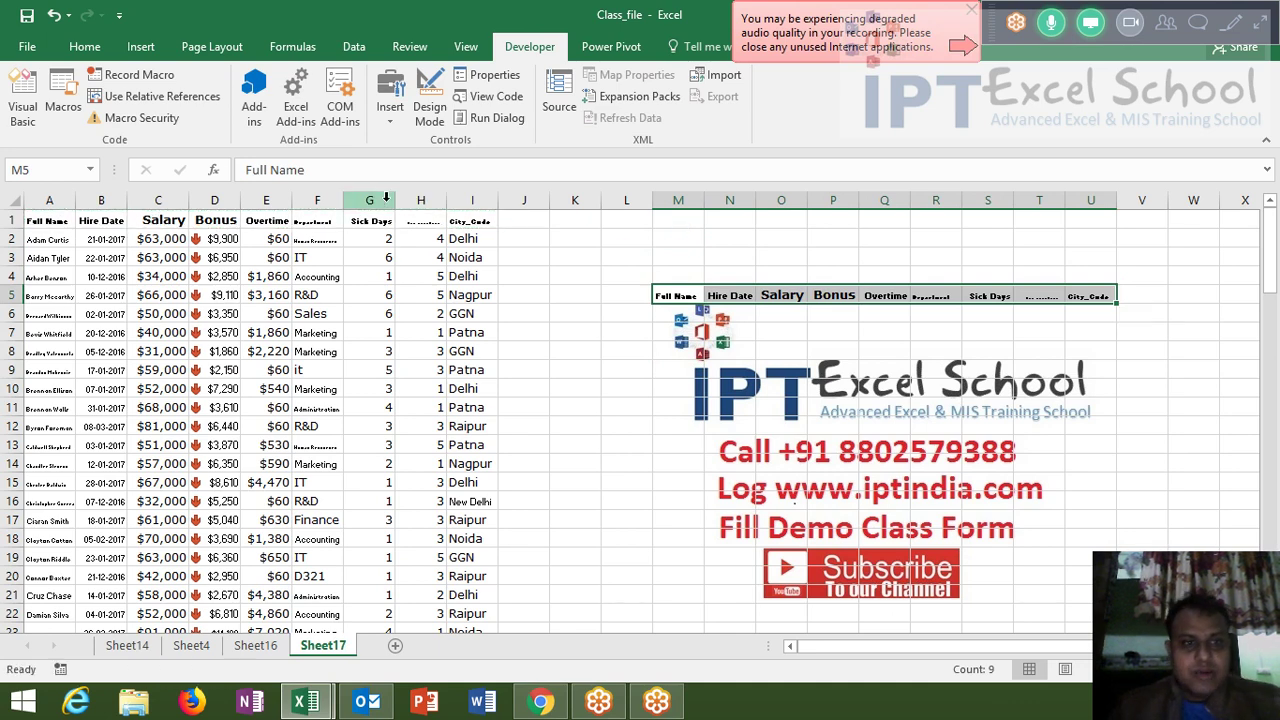
pyautogui.click(720, 226)
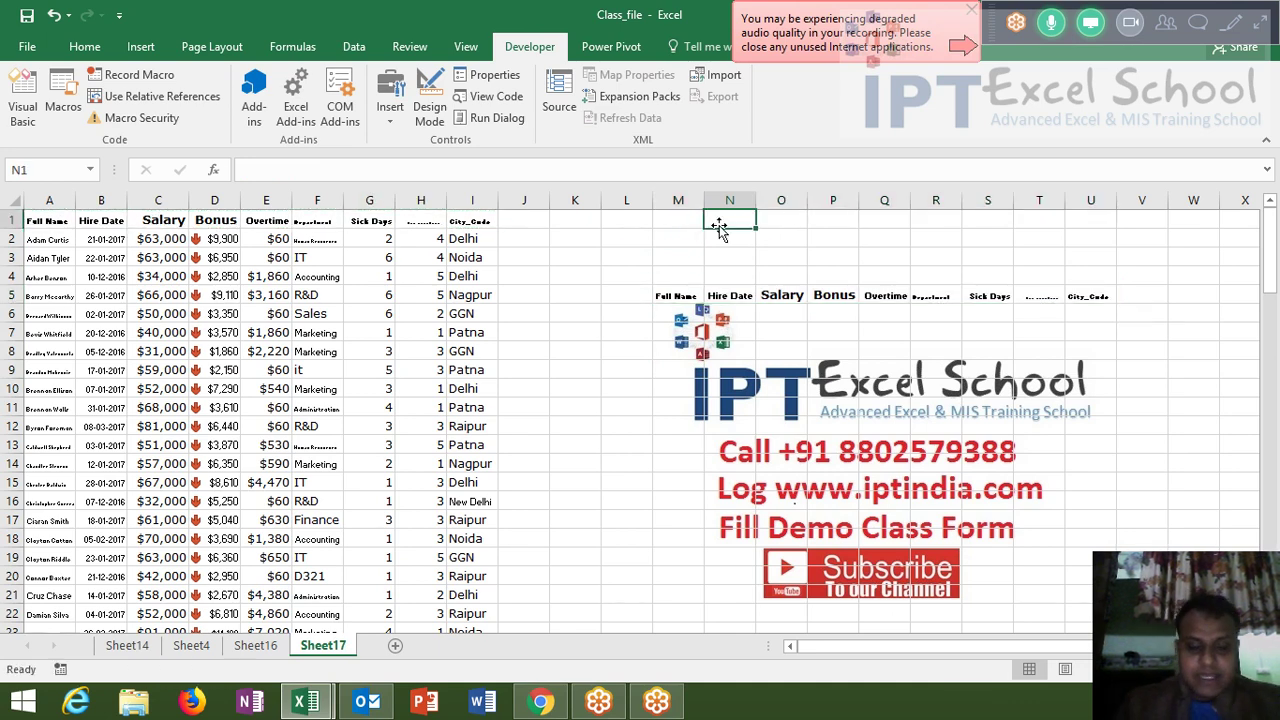
# - Enter IT in N1 as the department criterion
pyautogui.write('ID')
pyautogui.press('Tab')
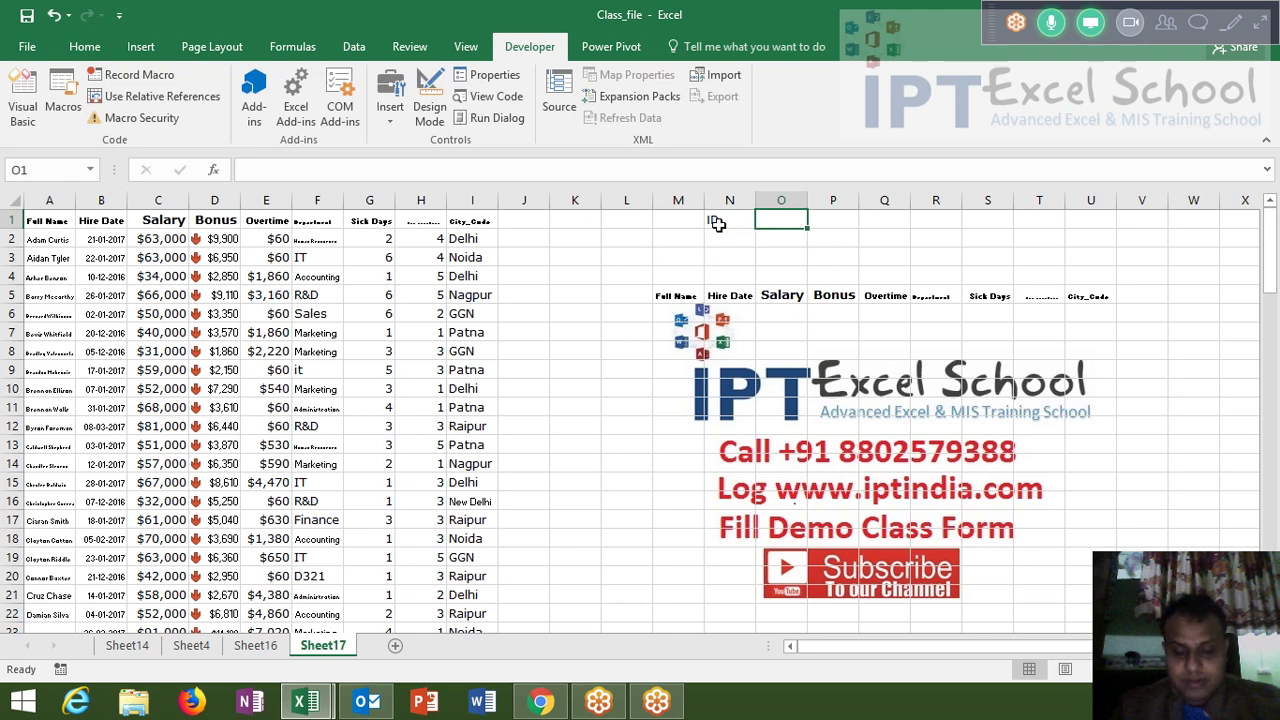
pyautogui.click(720, 228)
pyautogui.write('TI')
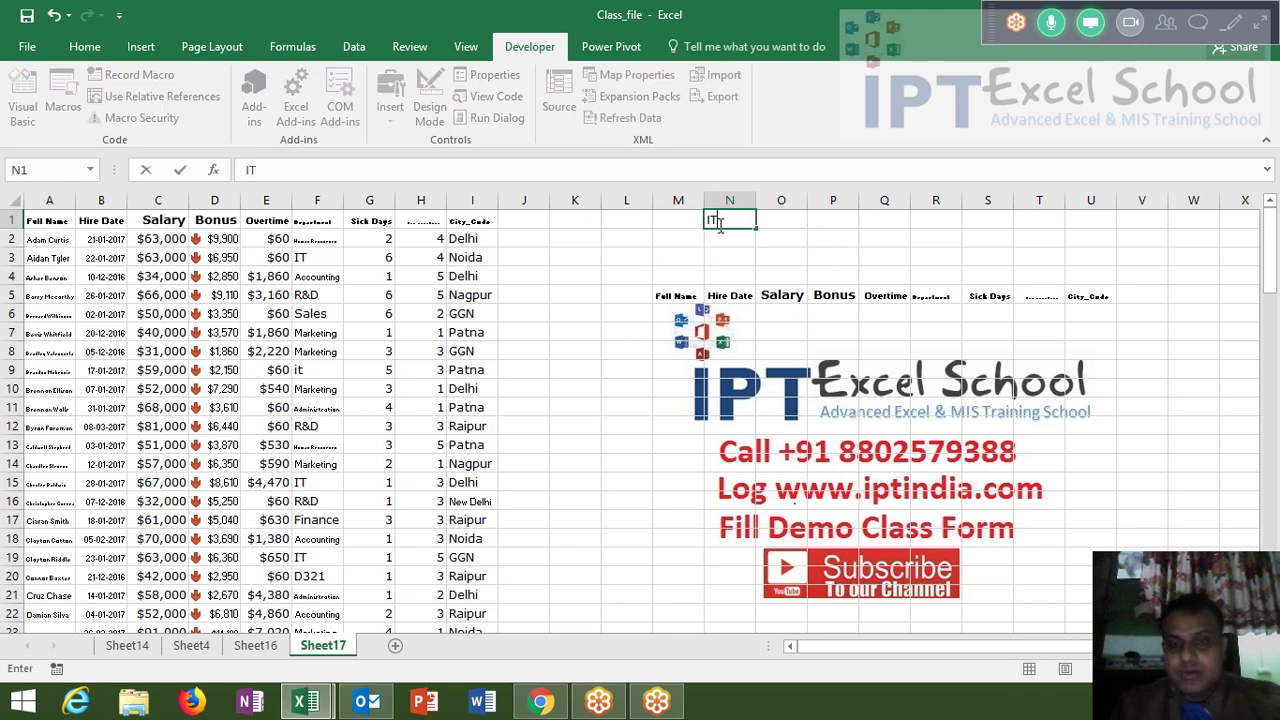
pyautogui.press('Return')
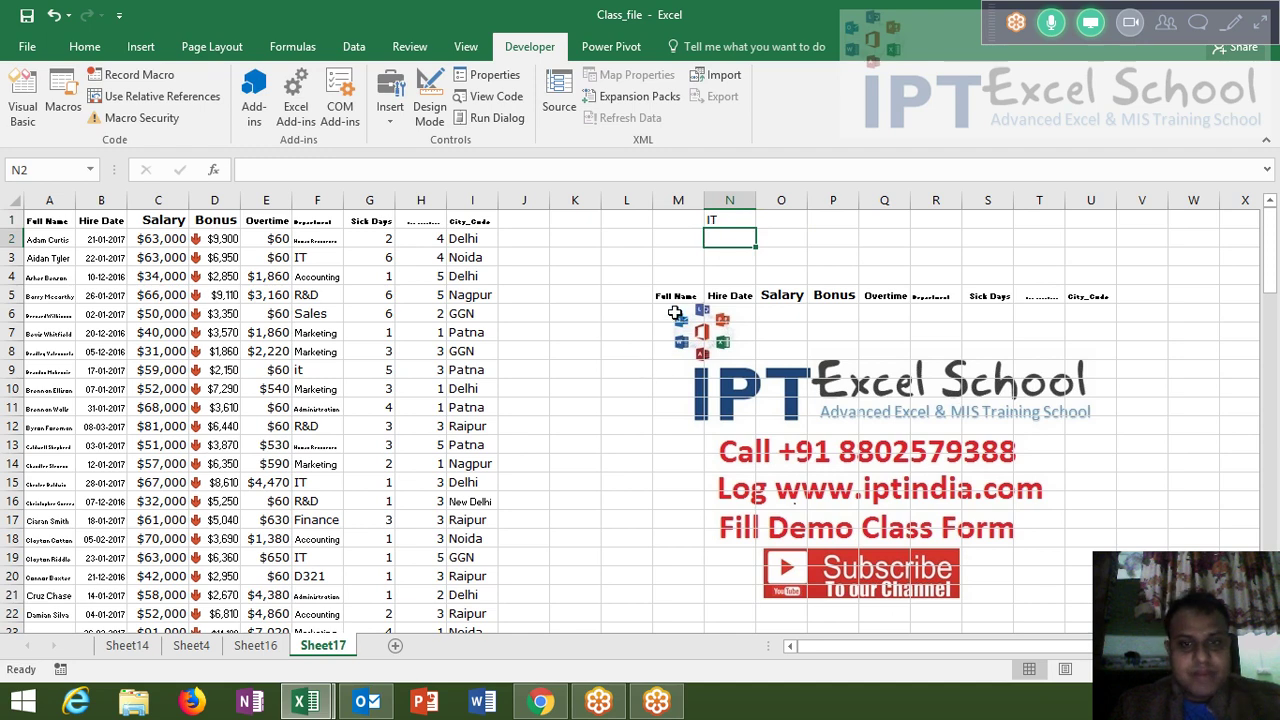
# - Enter the Sr heading in cell L5
pyautogui.click(632, 297)
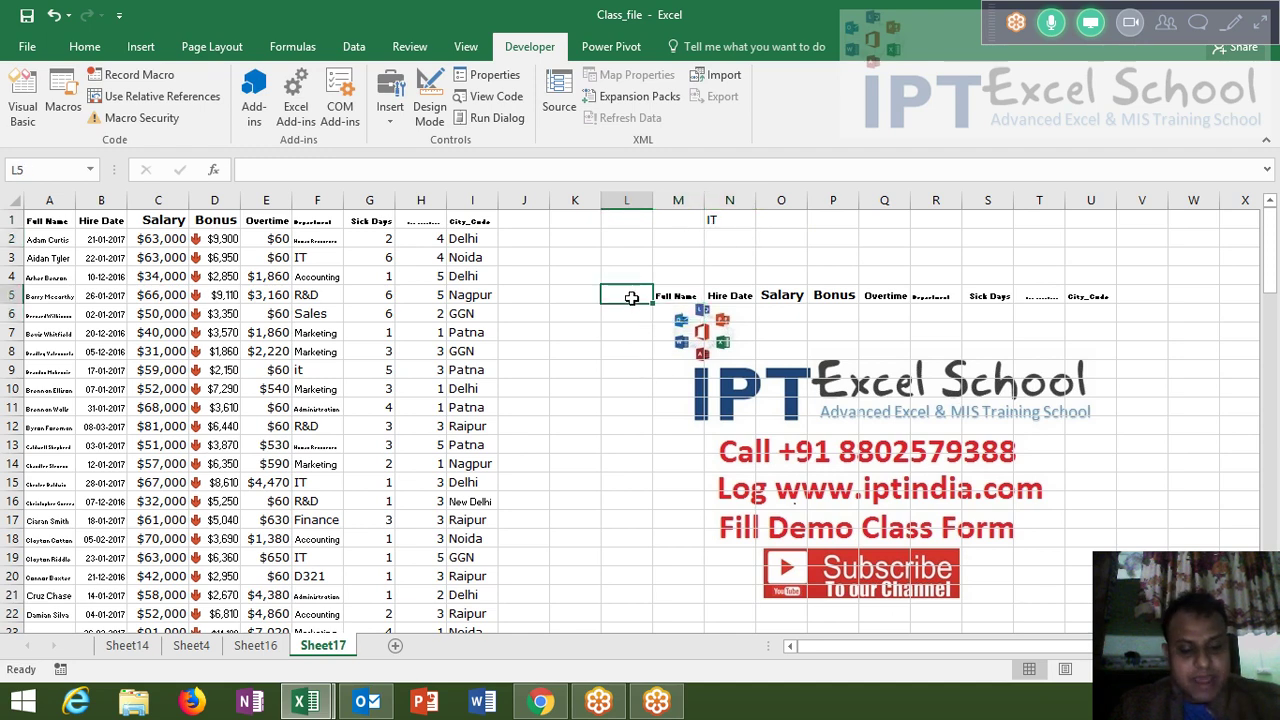
pyautogui.write('Sr')
pyautogui.press('Return')
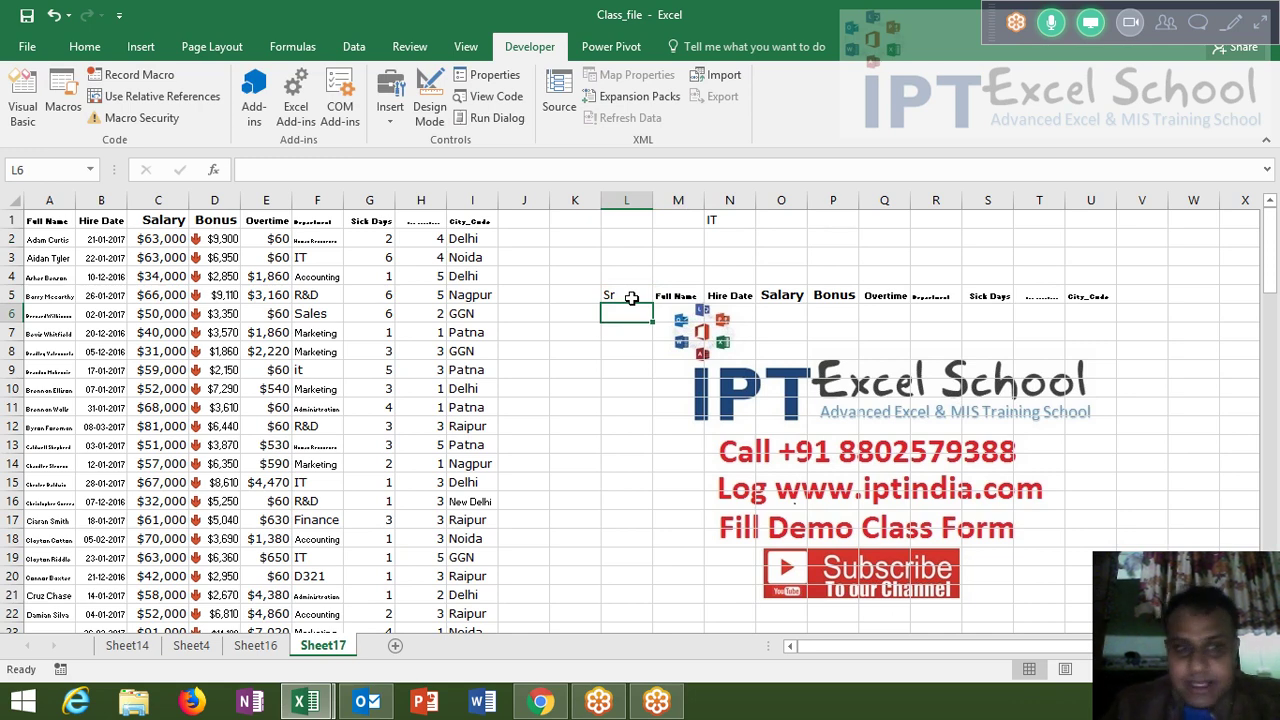
# - Widen columns F, A and R so department names and the Department heading show fully
pyautogui.click(311, 265)
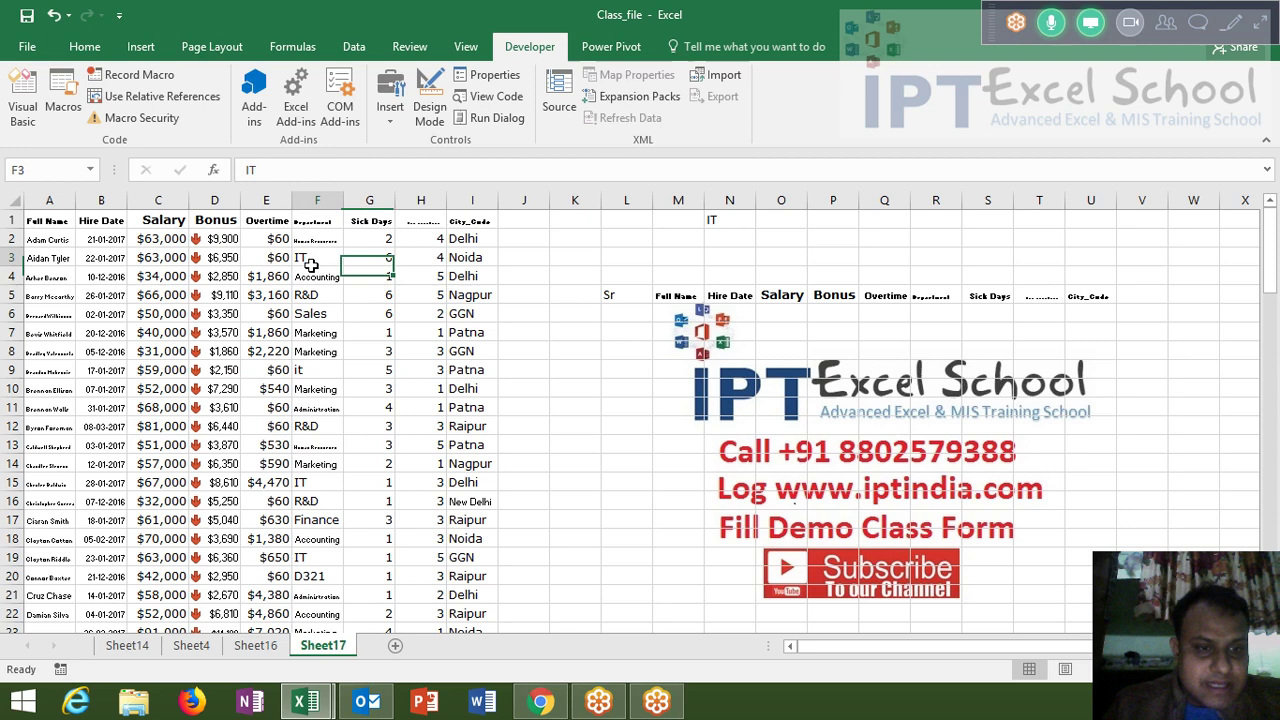
pyautogui.click(304, 482)
pyautogui.click(298, 569)
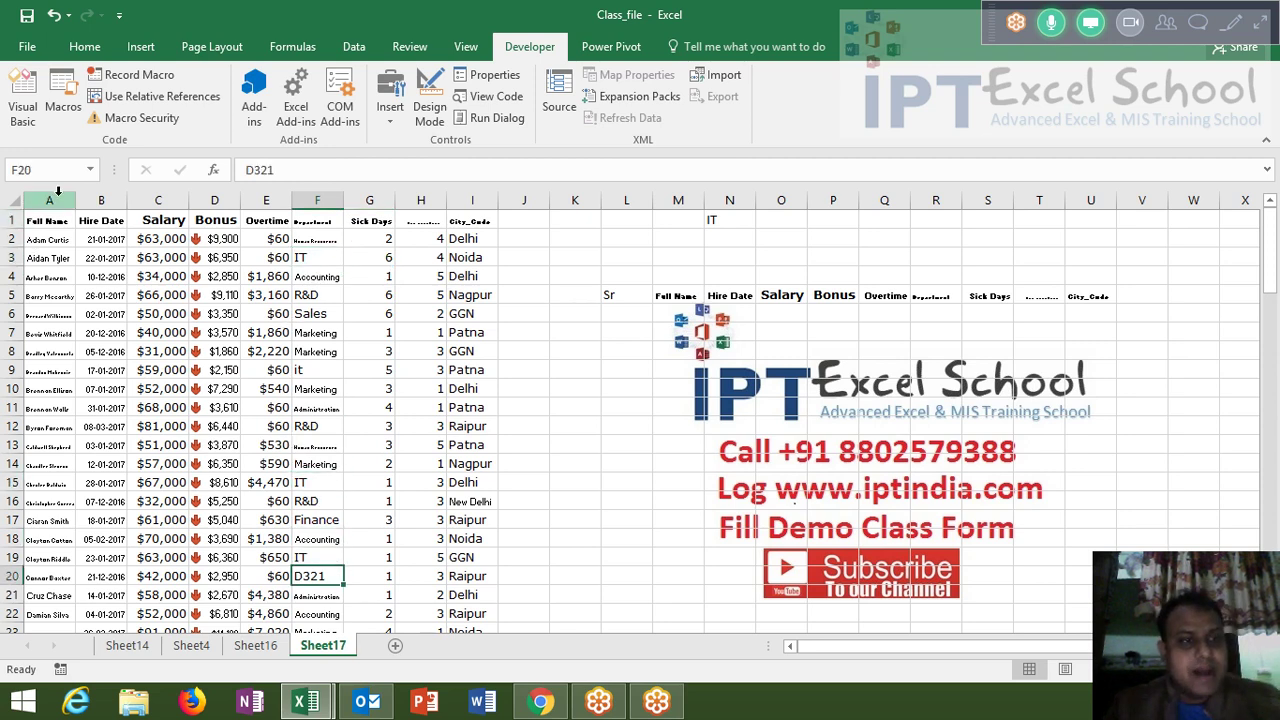
pyautogui.moveTo(341, 201); pyautogui.dragTo(358, 201)
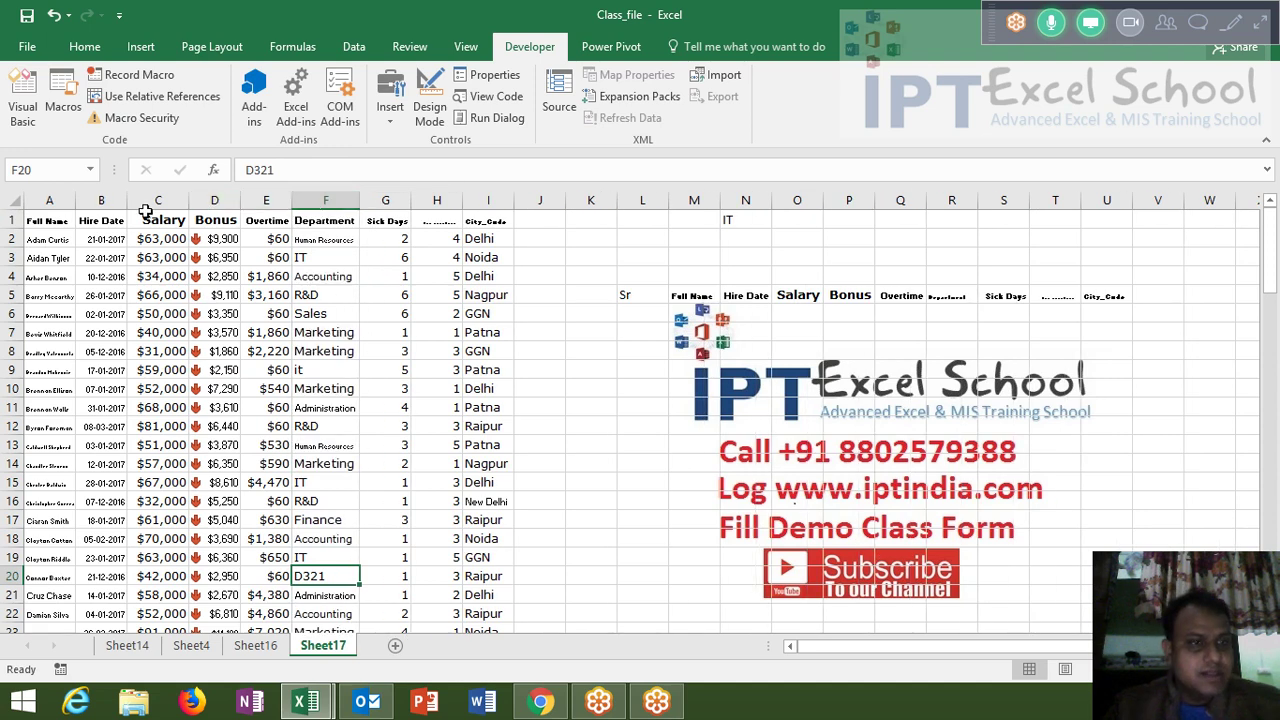
pyautogui.moveTo(88, 203); pyautogui.dragTo(106, 203)
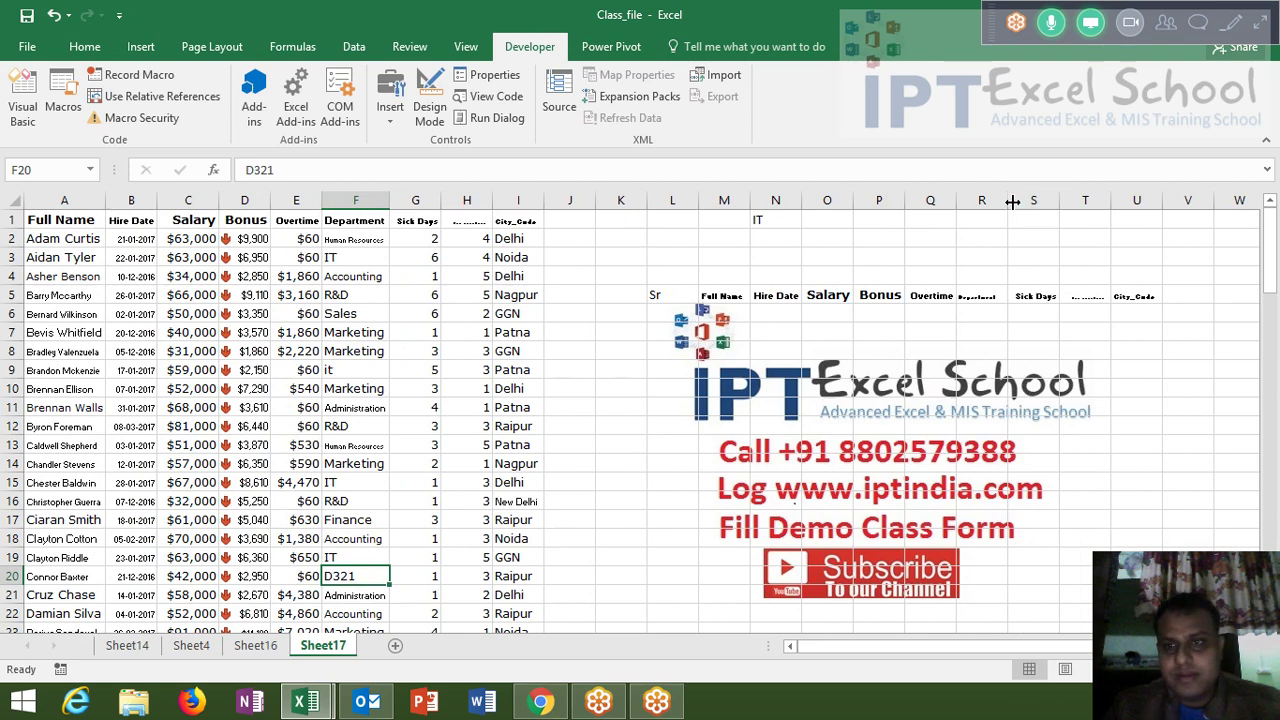
pyautogui.moveTo(1008, 201); pyautogui.dragTo(1024, 201)
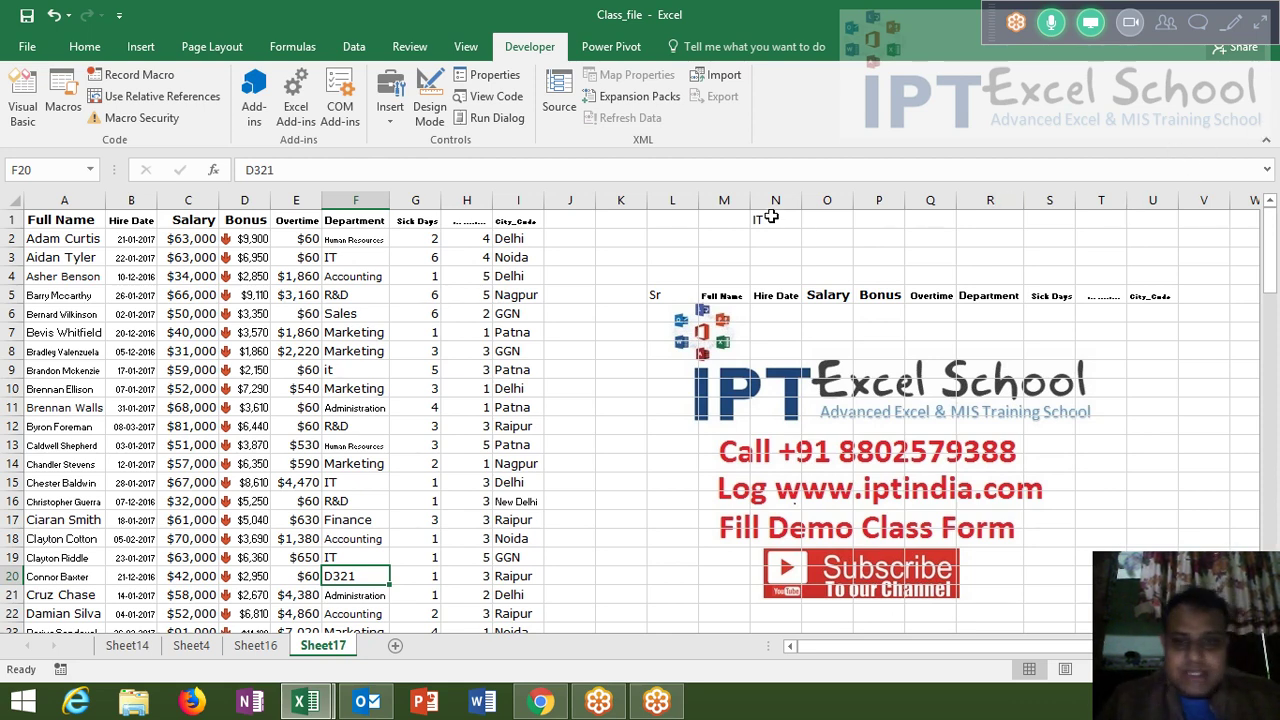
# - Enter =COUNTIF(F:F,N1) in O1, giving an IT employee count of 17
pyautogui.click(815, 222)
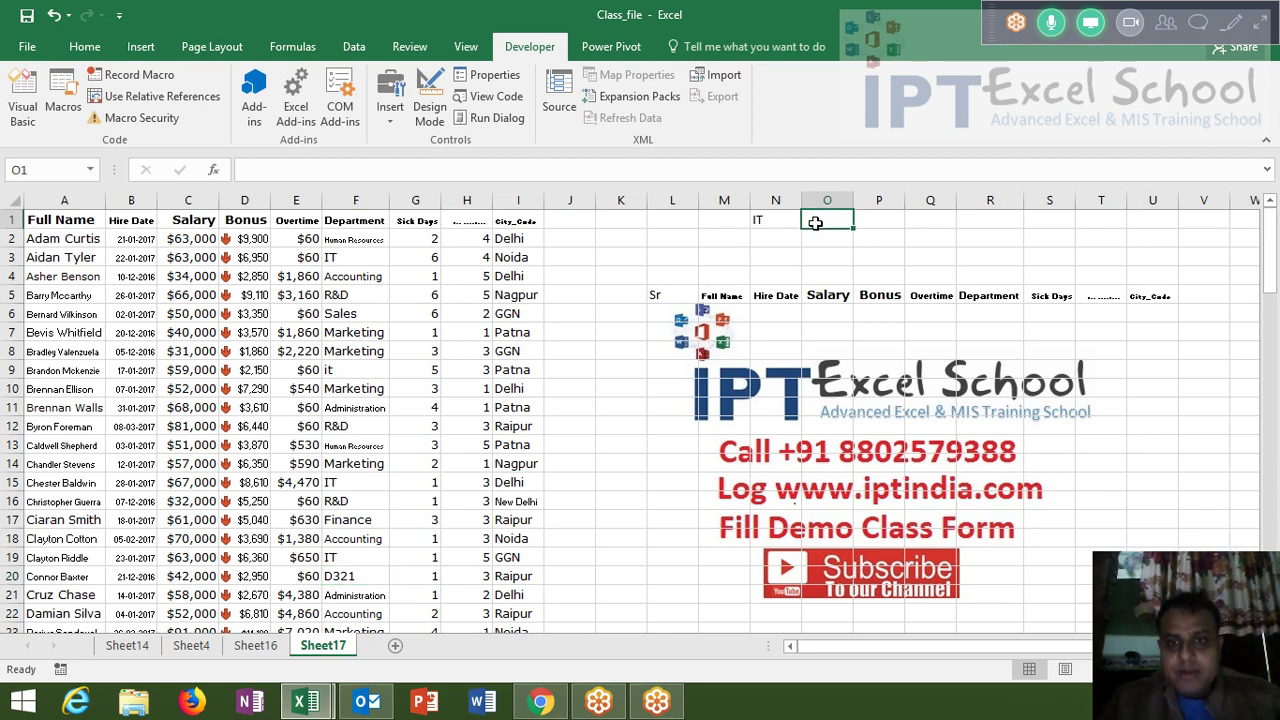
pyautogui.write('=cou')
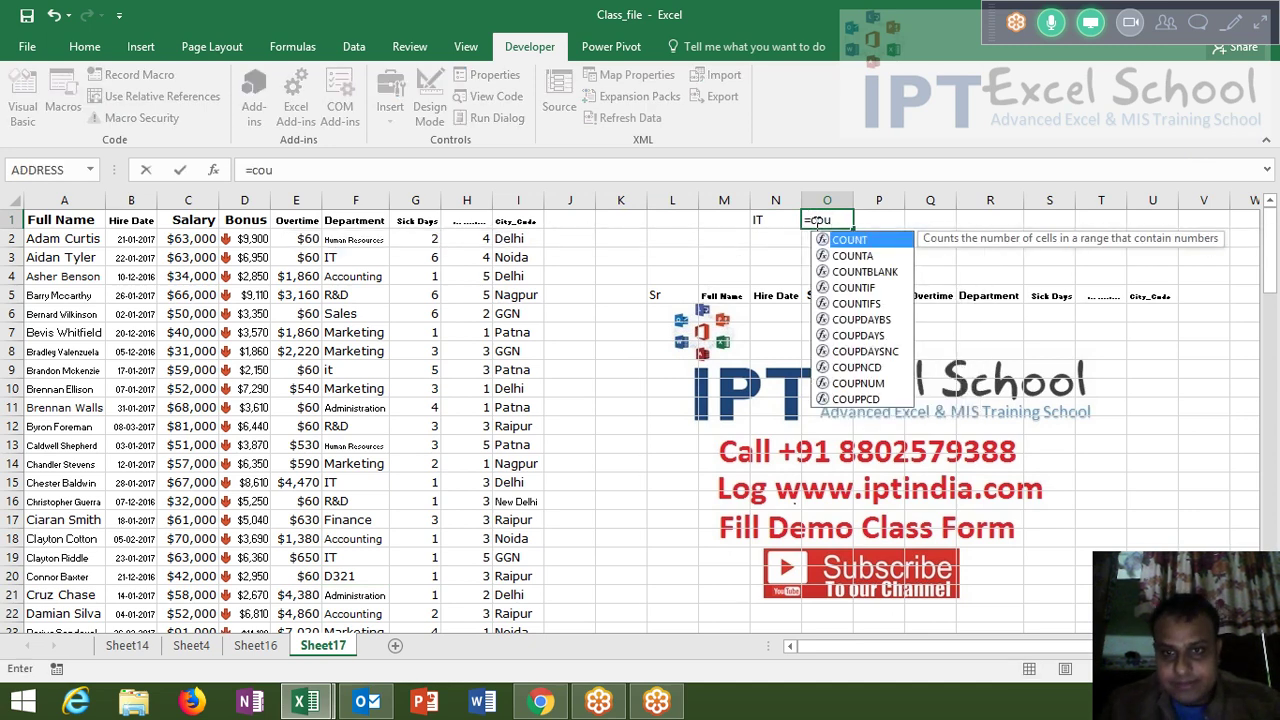
pyautogui.press('Down')
pyautogui.press('Down')
pyautogui.press('Down')
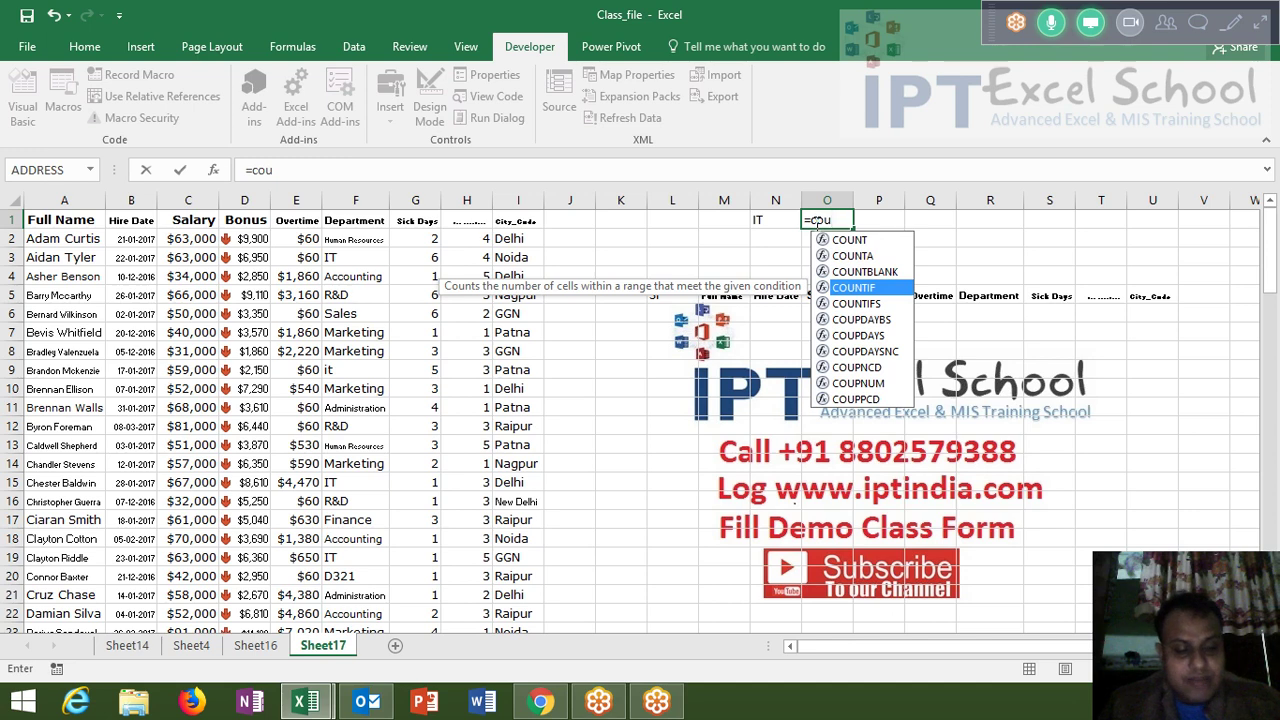
pyautogui.press('Tab')
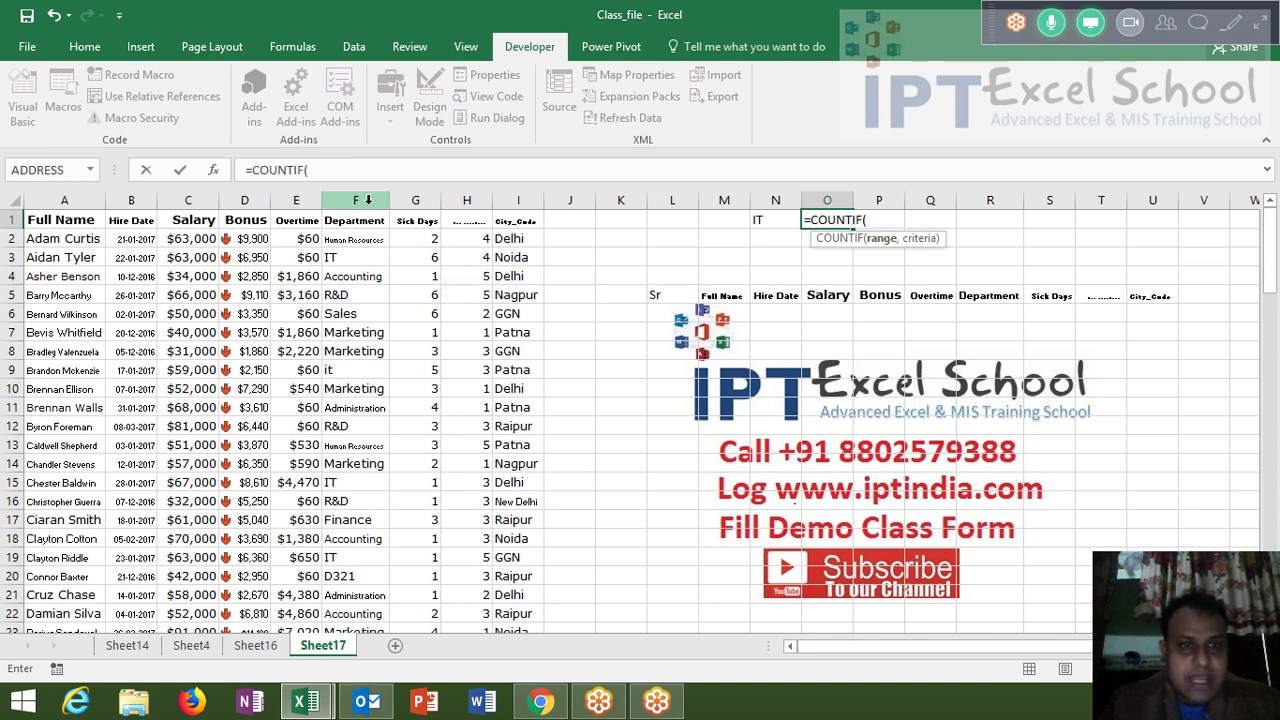
pyautogui.click(368, 200)
pyautogui.write(',')
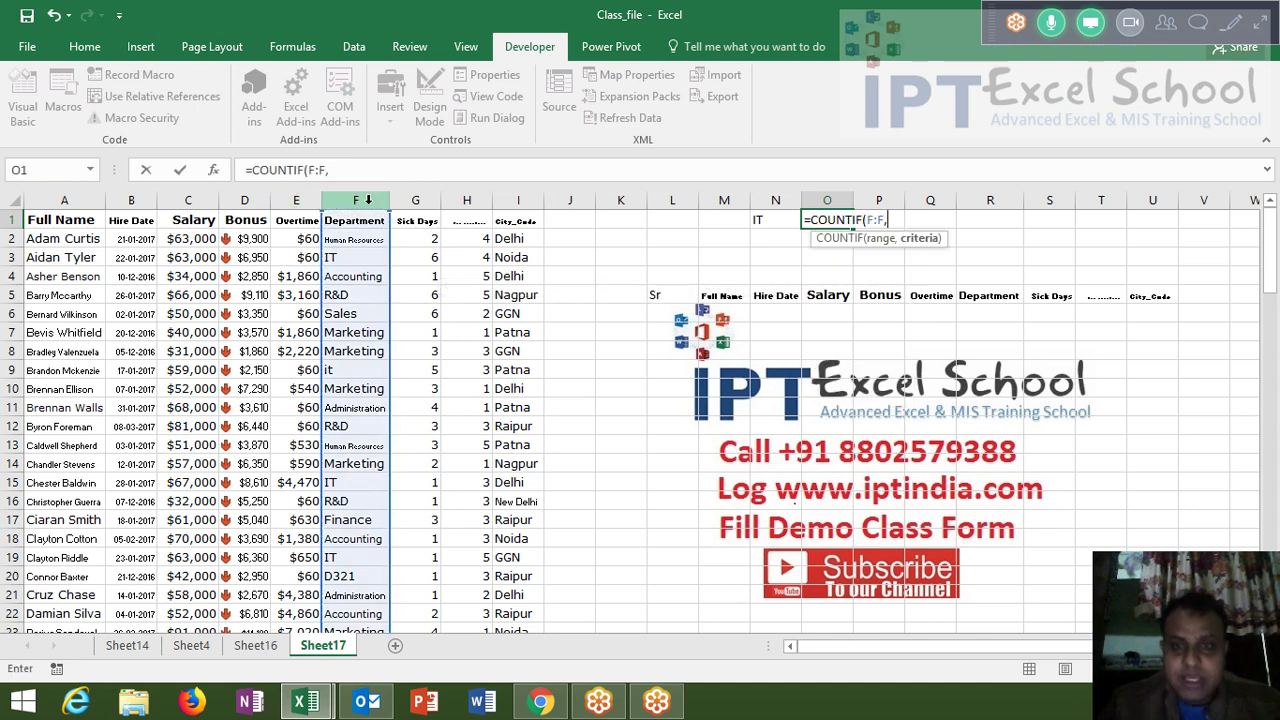
pyautogui.click(760, 220)
pyautogui.write(')')
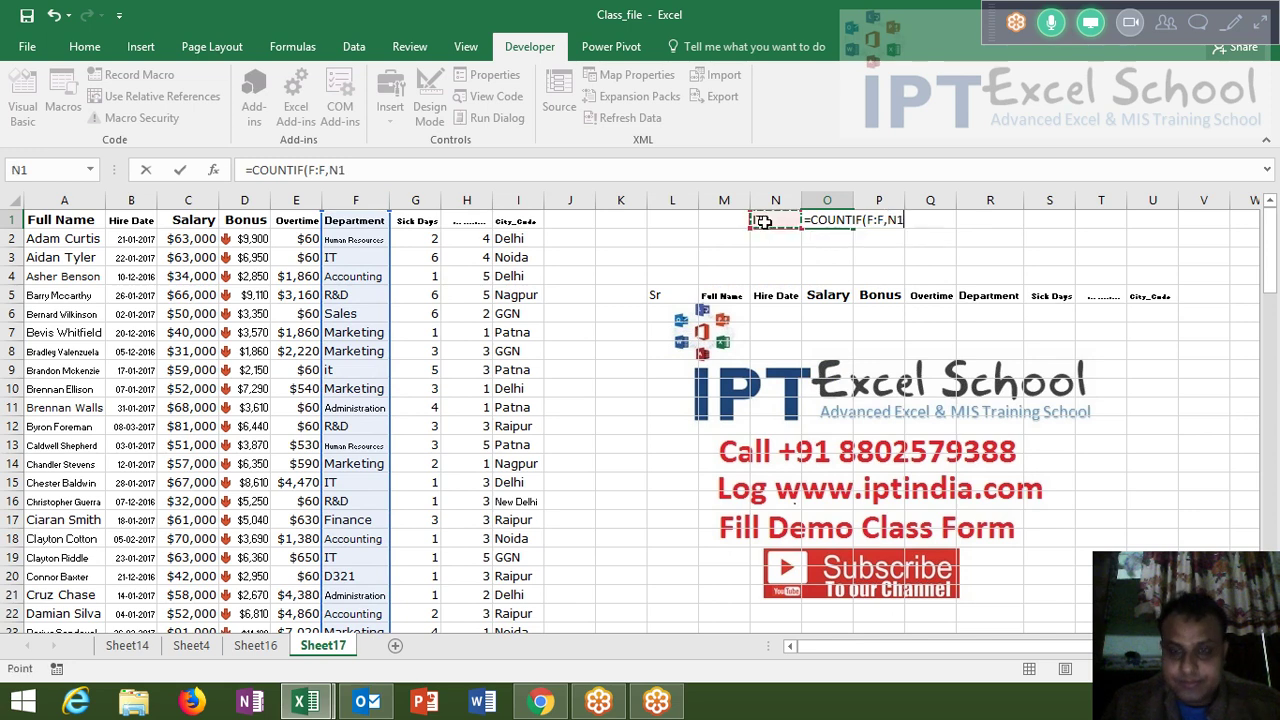
pyautogui.press('Return')
pyautogui.click(841, 221)
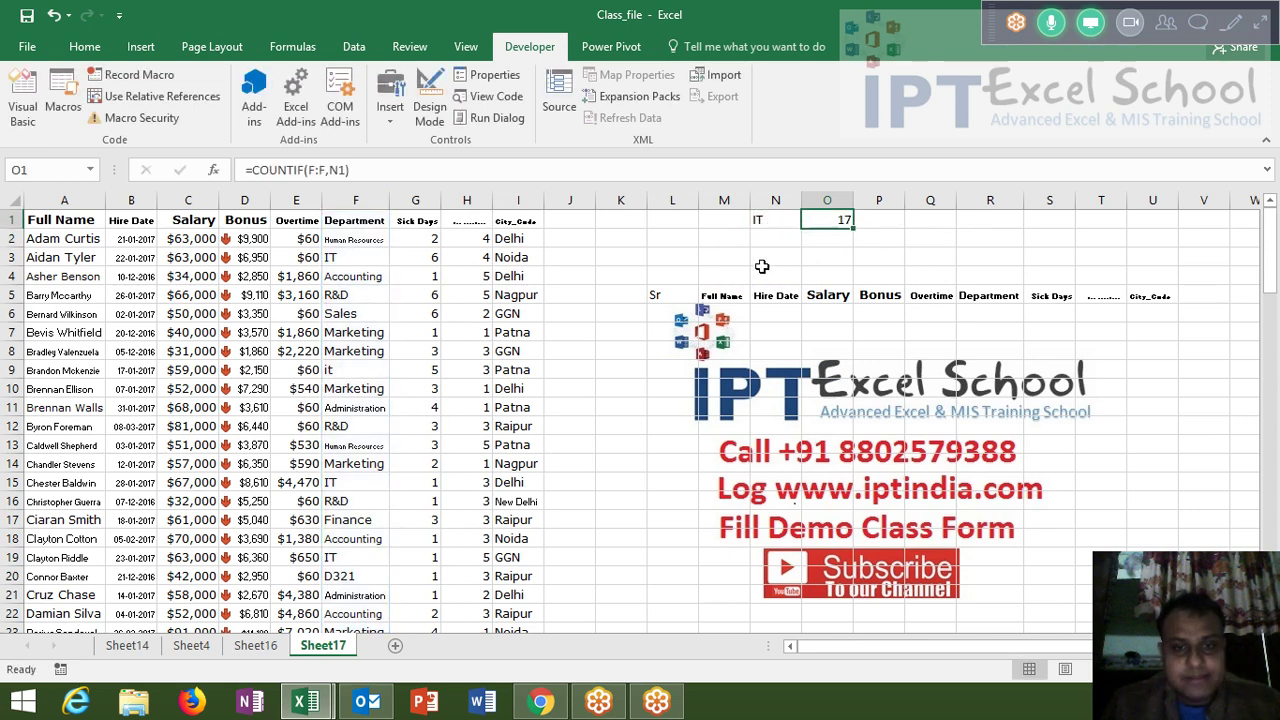
pyautogui.click(680, 313)
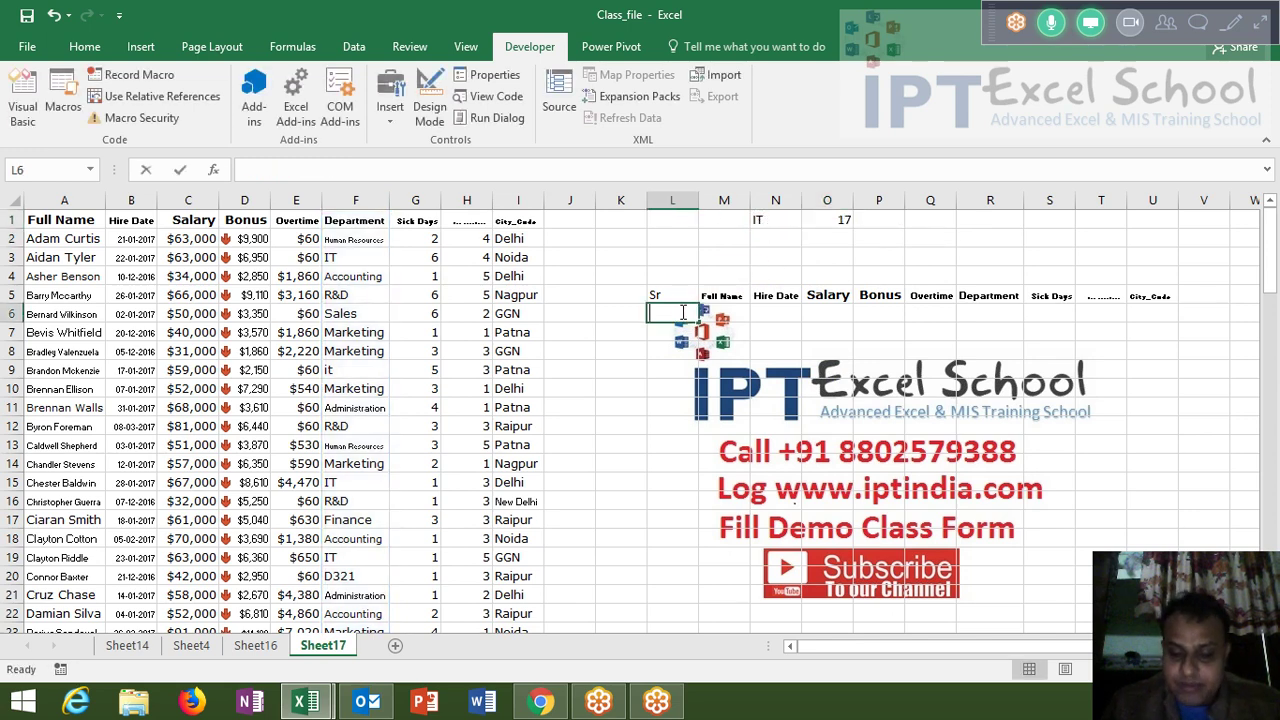
pyautogui.write('1')
# - Enter =IF(L6+1>O1,"",L6+1) in L7 to continue the serial numbers
pyautogui.press('Return')
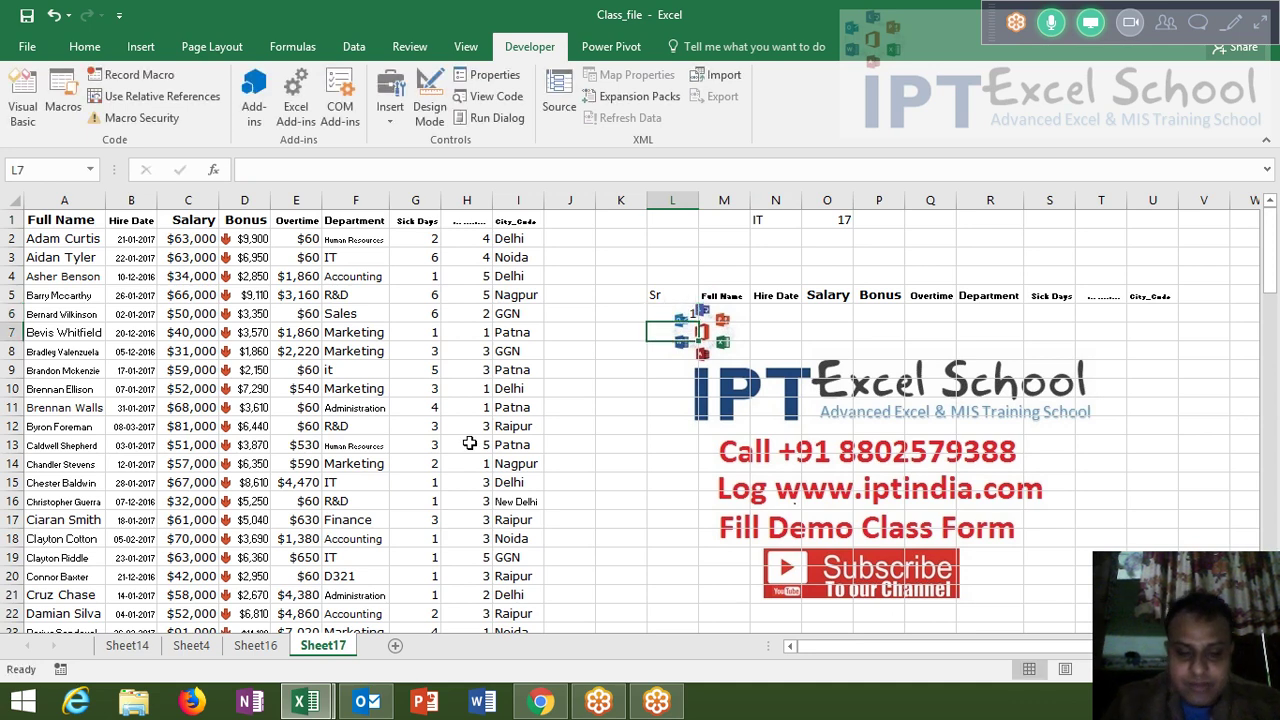
pyautogui.write('=if')
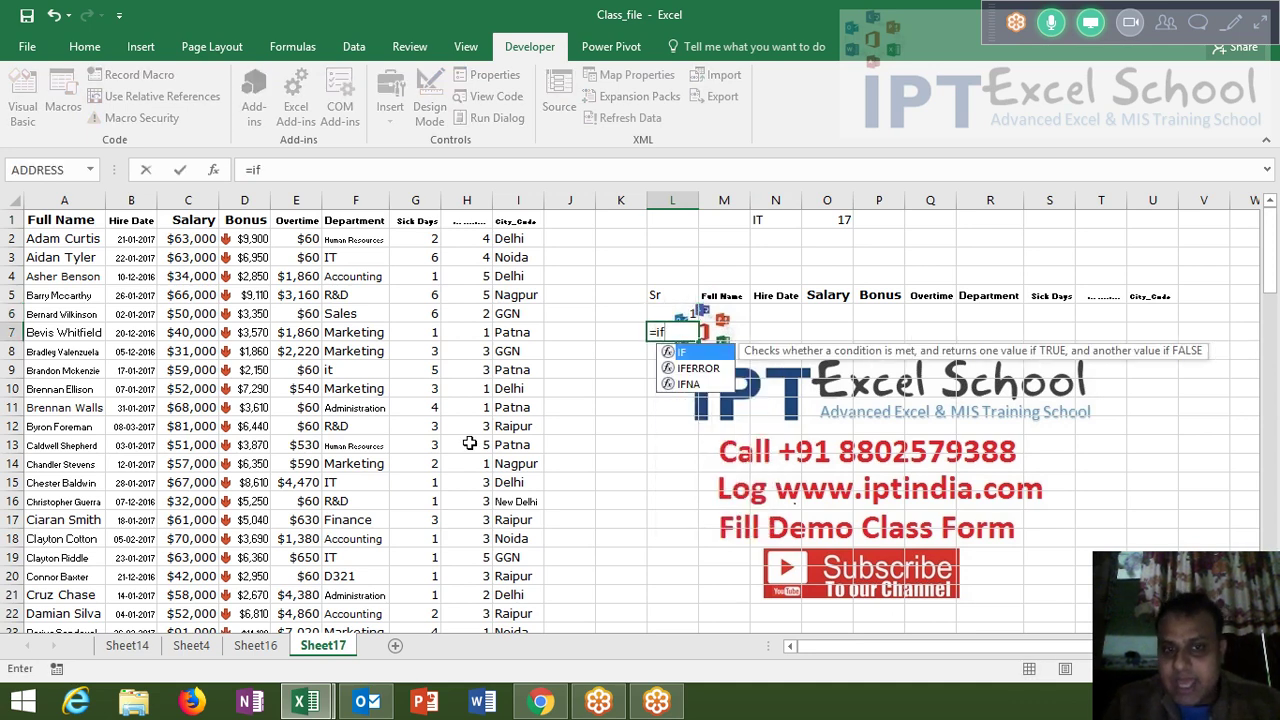
pyautogui.press('Tab')
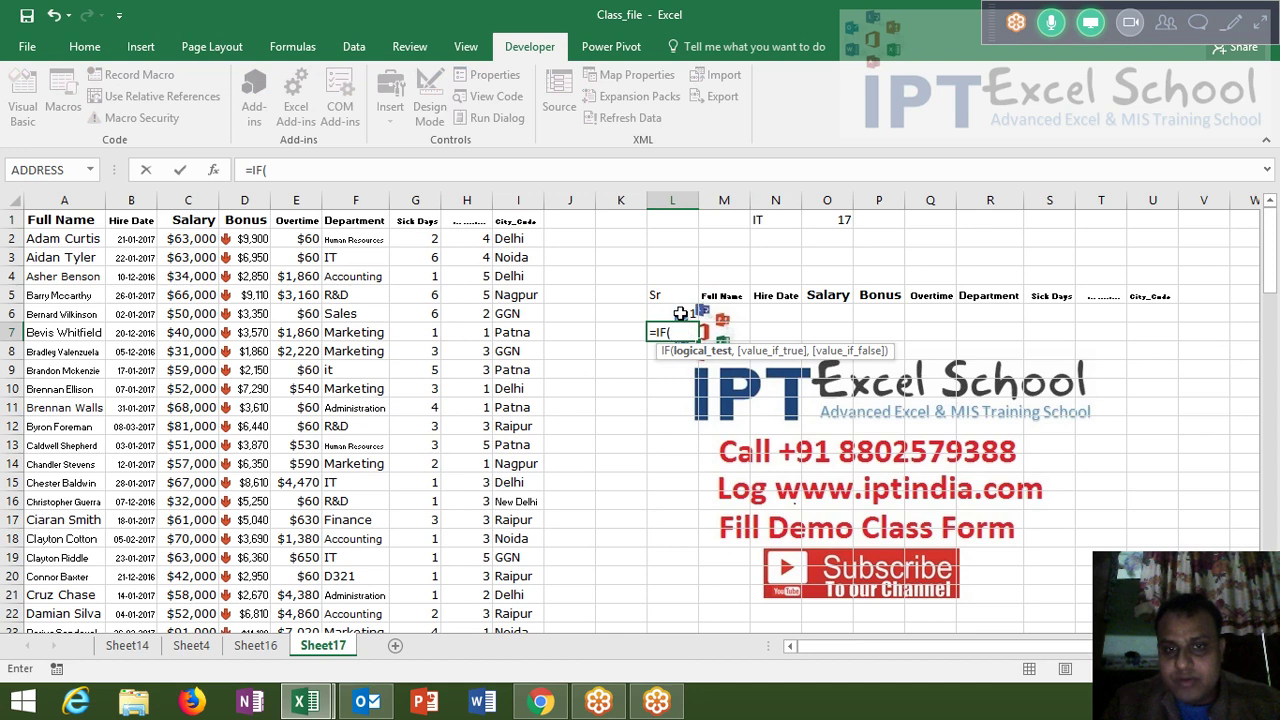
pyautogui.click(680, 314)
pyautogui.write('+1')
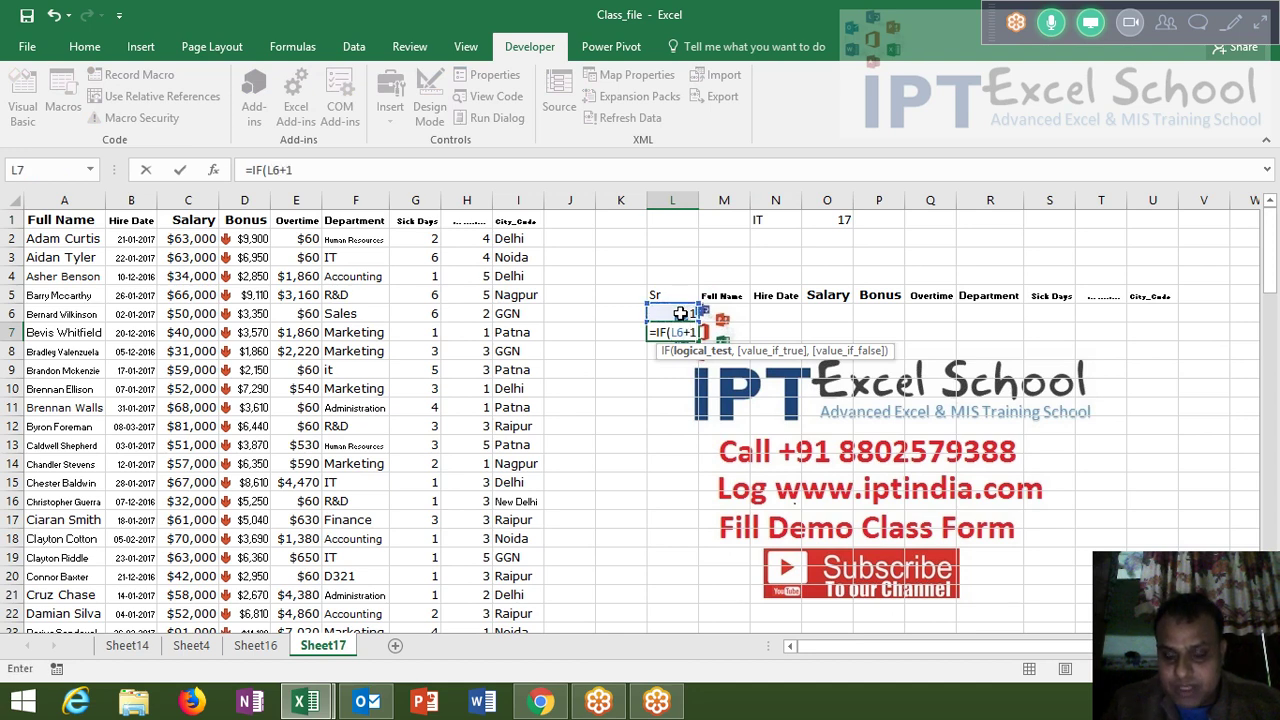
pyautogui.write('>')
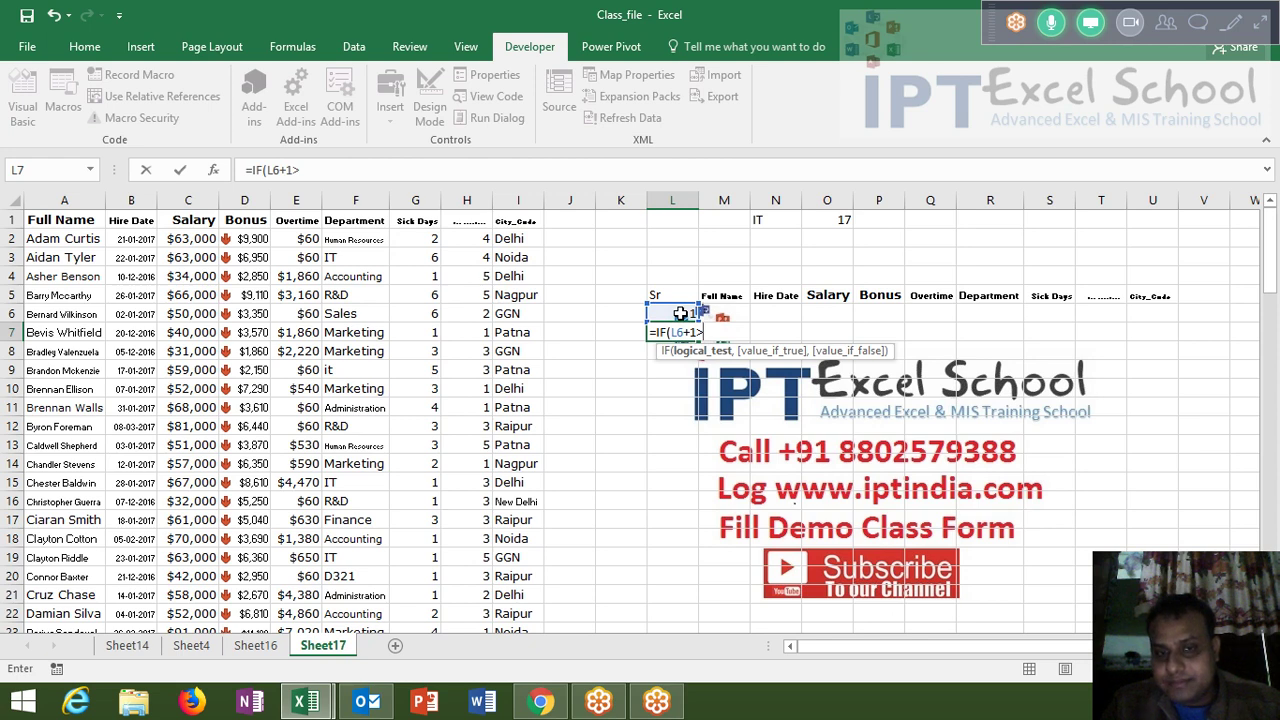
pyautogui.click(840, 220)
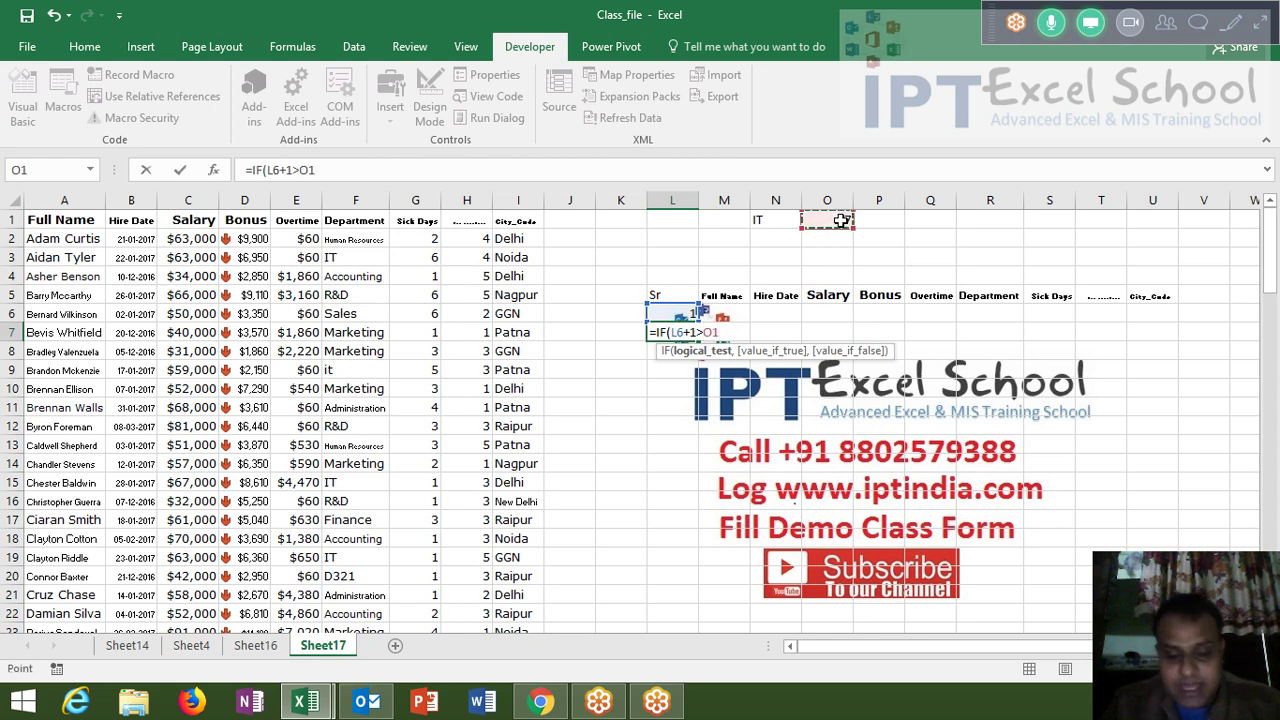
pyautogui.write(',""')
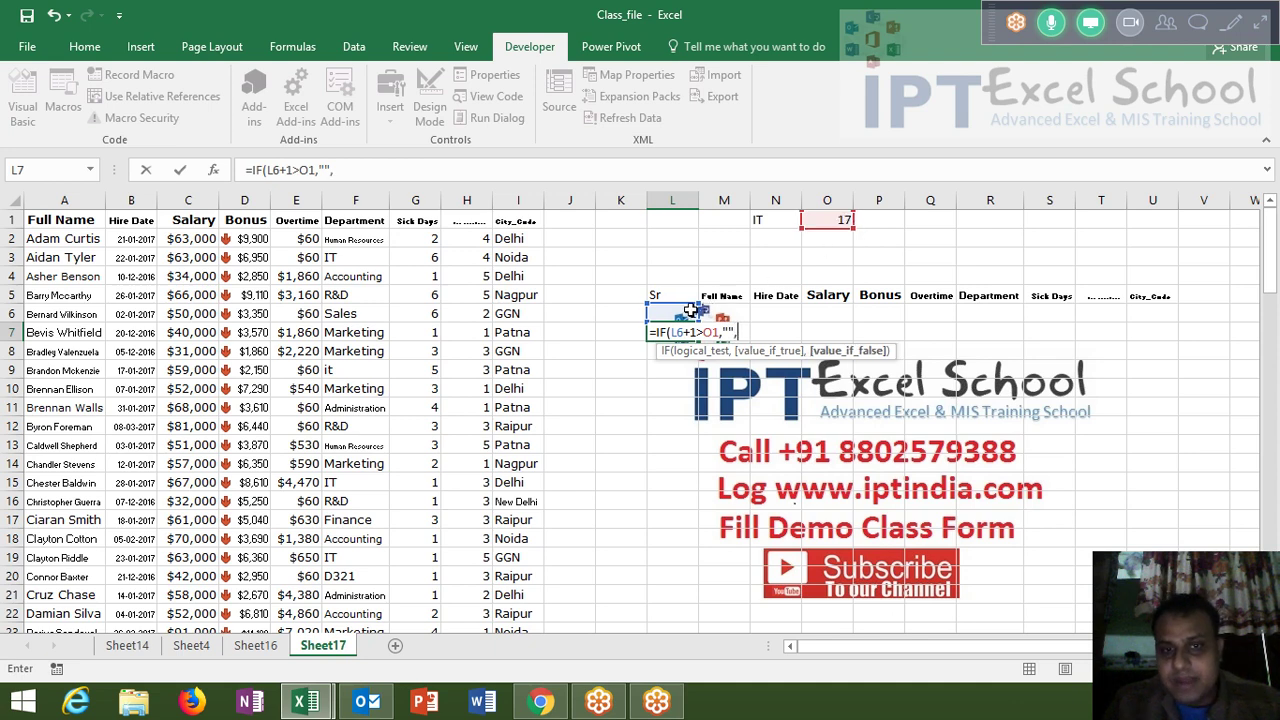
pyautogui.write(',')
pyautogui.click(688, 311)
pyautogui.write('+1)')
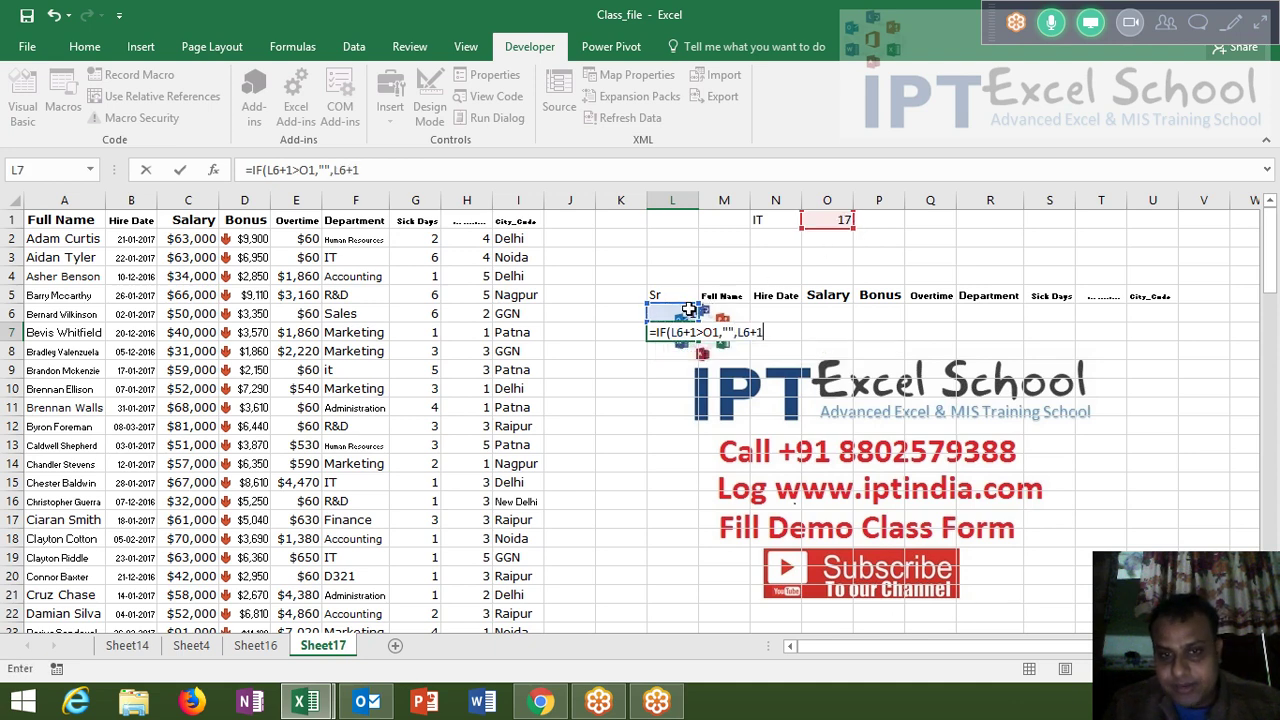
pyautogui.press('Return')
# - Change the O1 reference in L7's formula to absolute $O$1
pyautogui.press('Up')
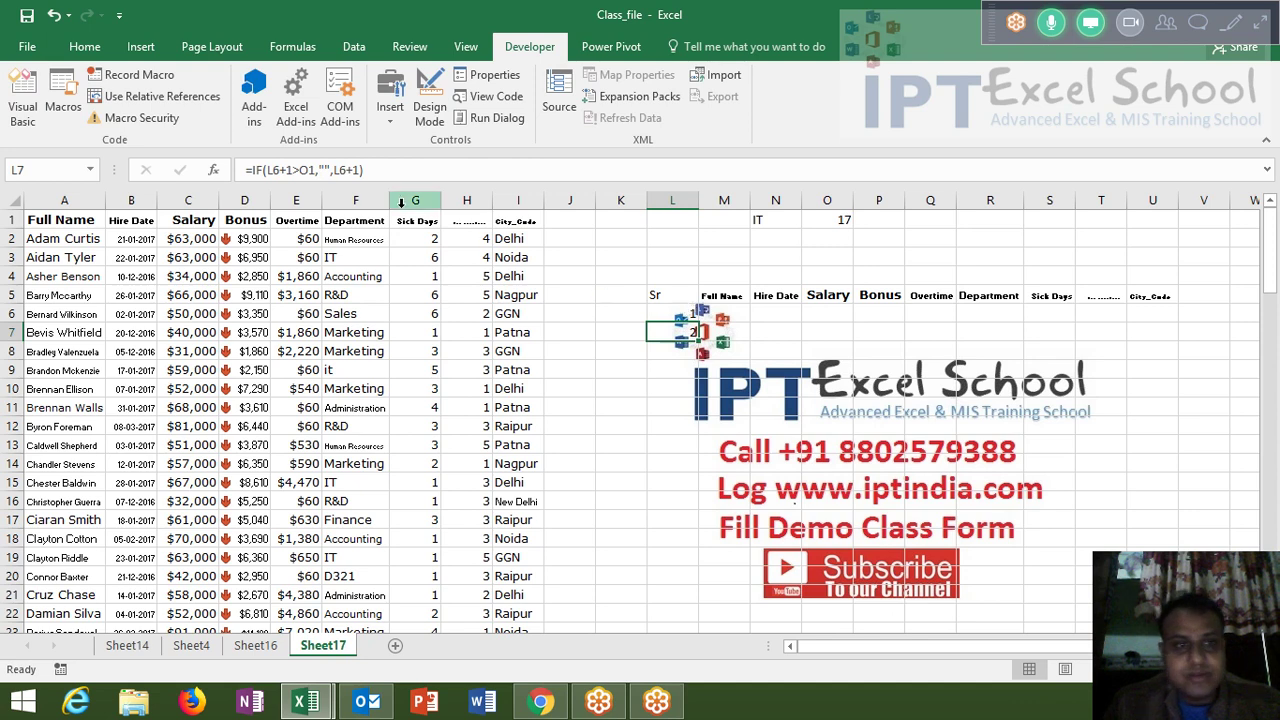
pyautogui.click(309, 170)
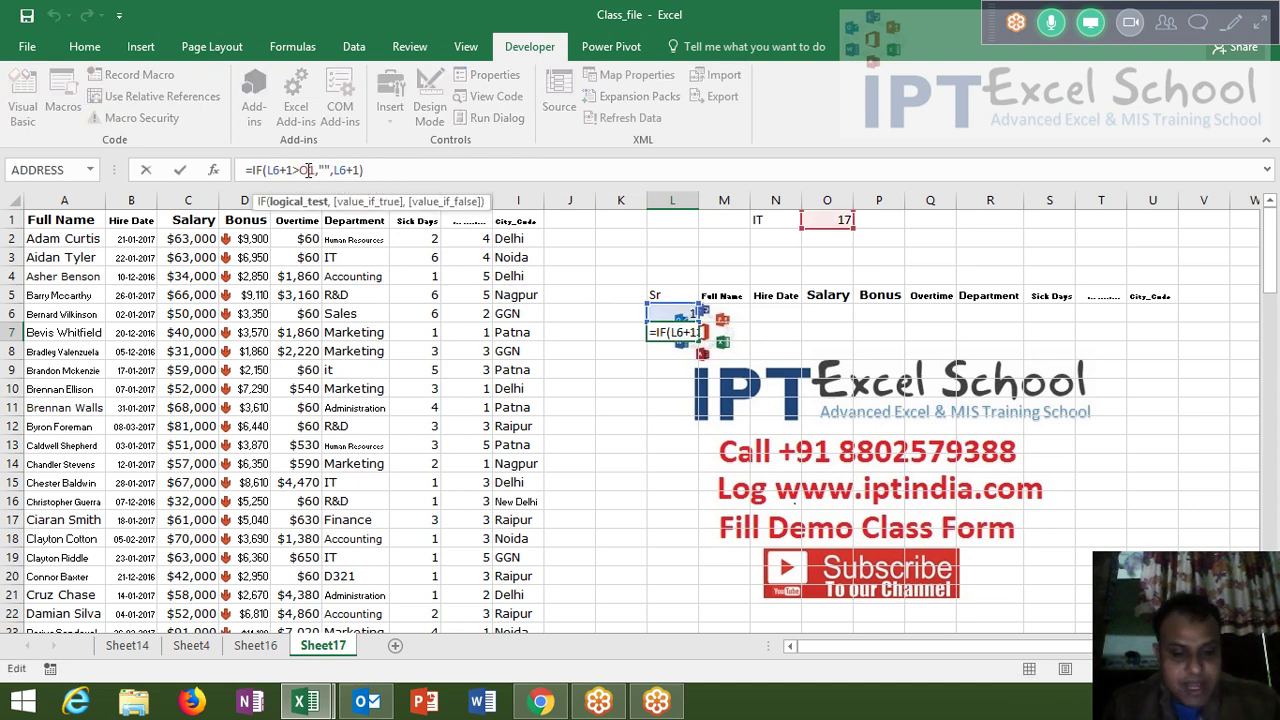
pyautogui.press('F4')
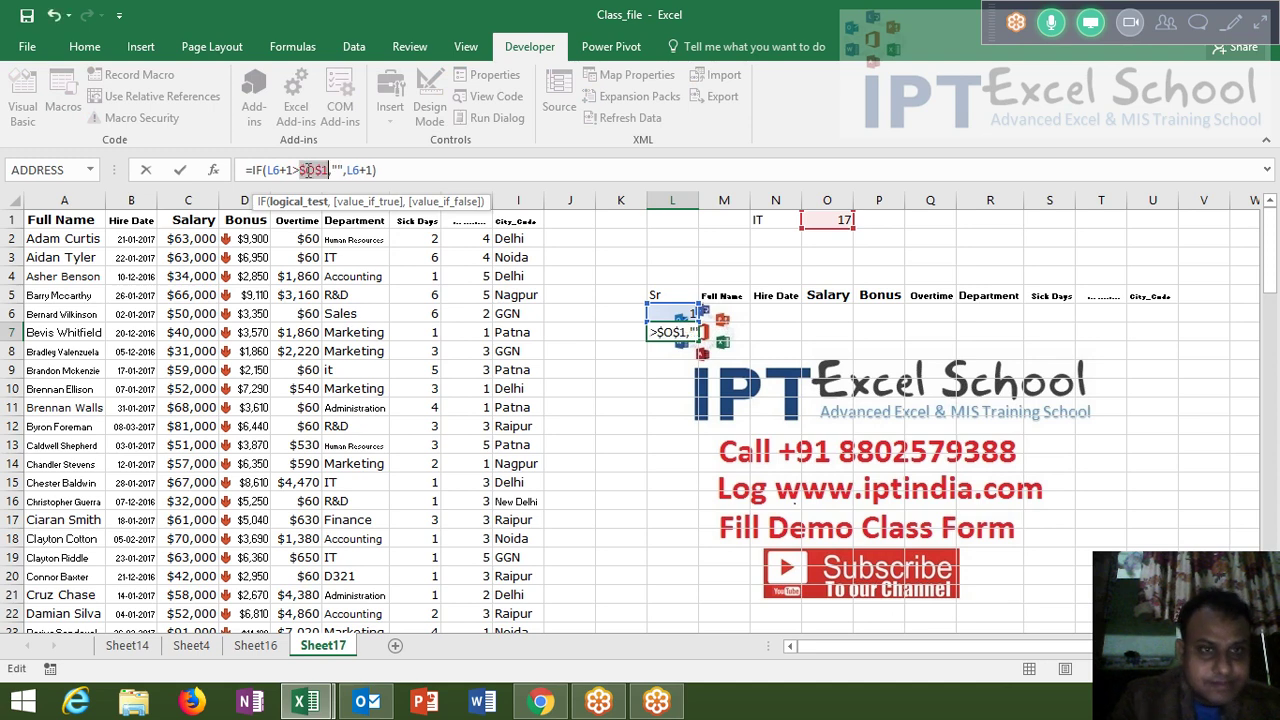
pyautogui.press('Return')
pyautogui.press('Up')
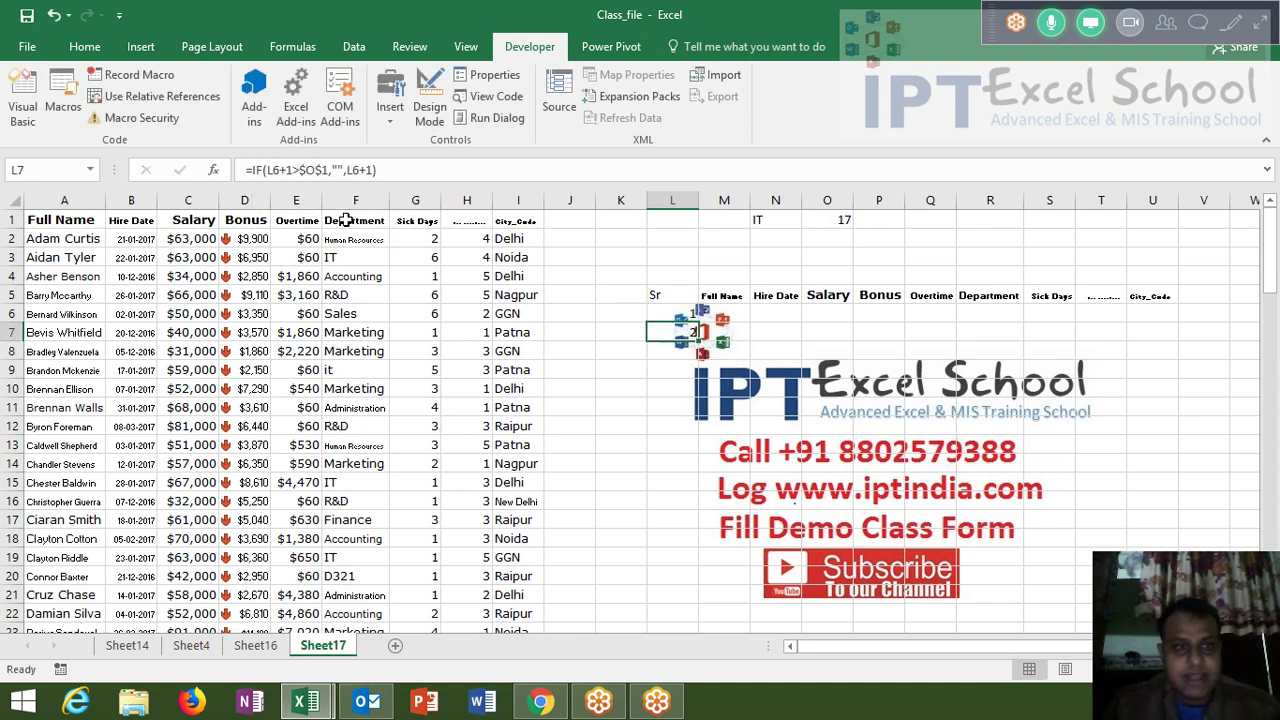
# - Wrap the L7 serial formula in IFERROR(...,"") so errors show blank
pyautogui.click(254, 170)
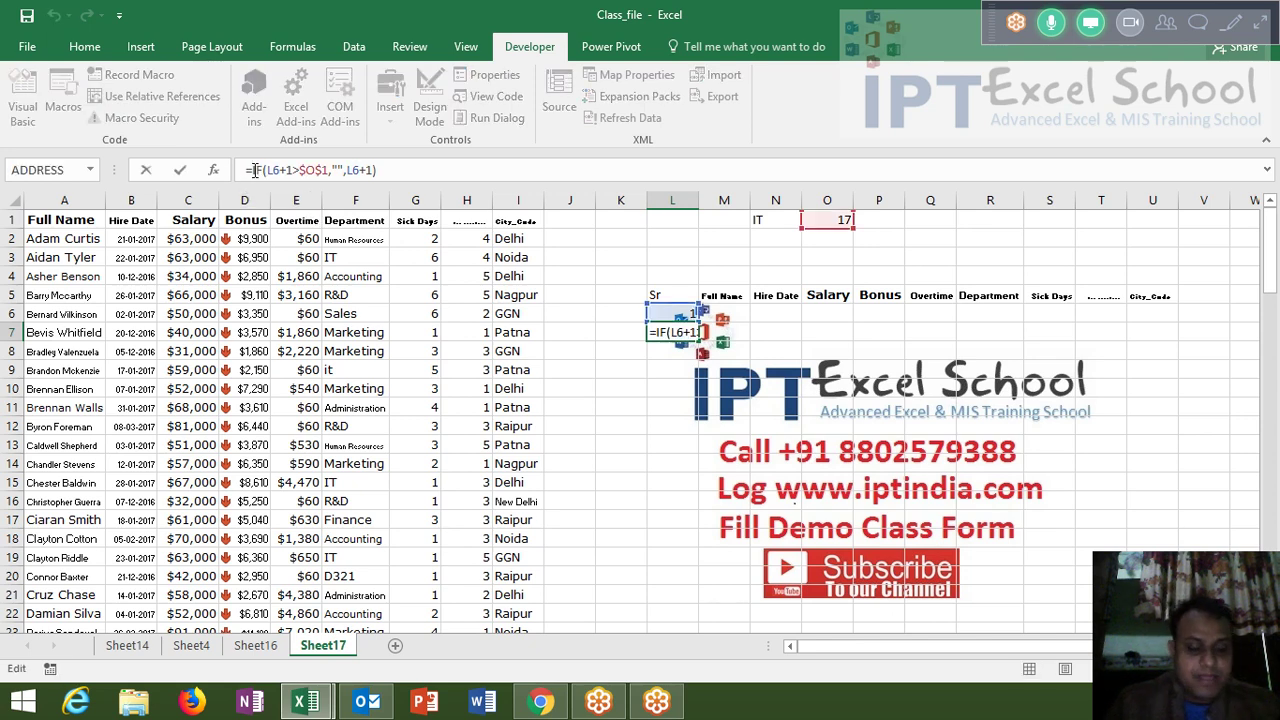
pyautogui.write('if')
pyautogui.press('Down')
pyautogui.press('Tab')
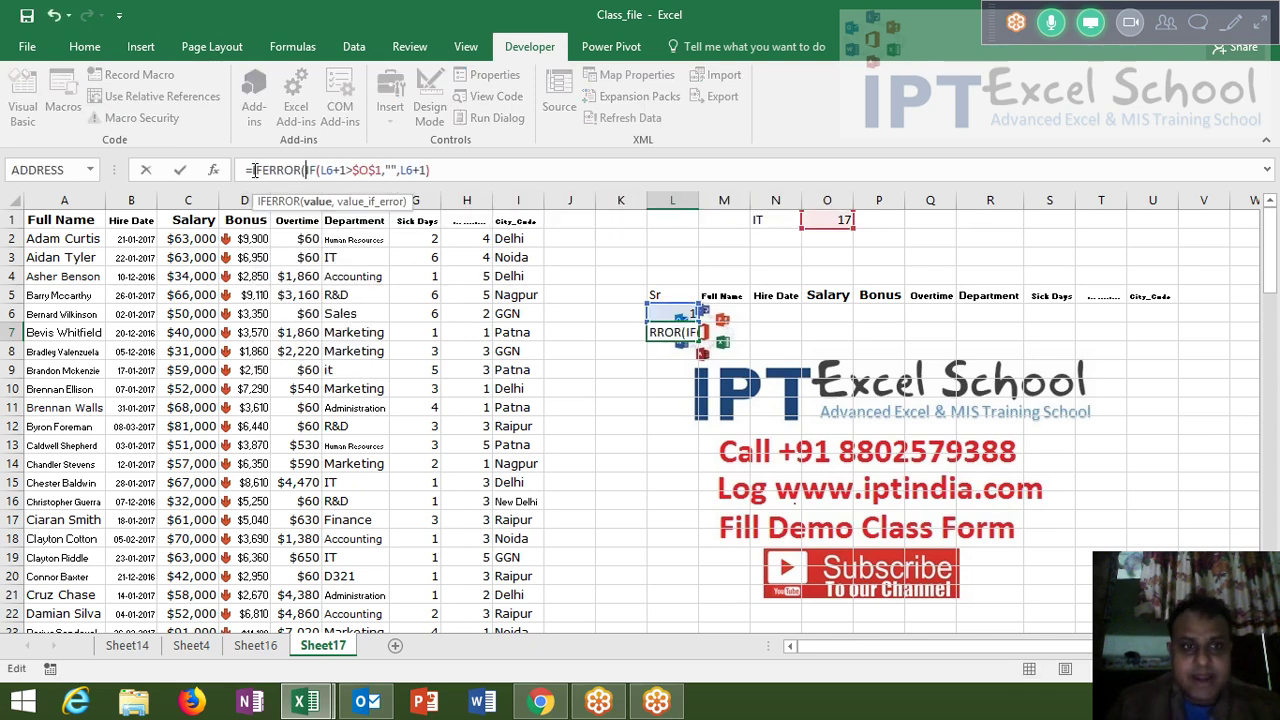
pyautogui.write(',')
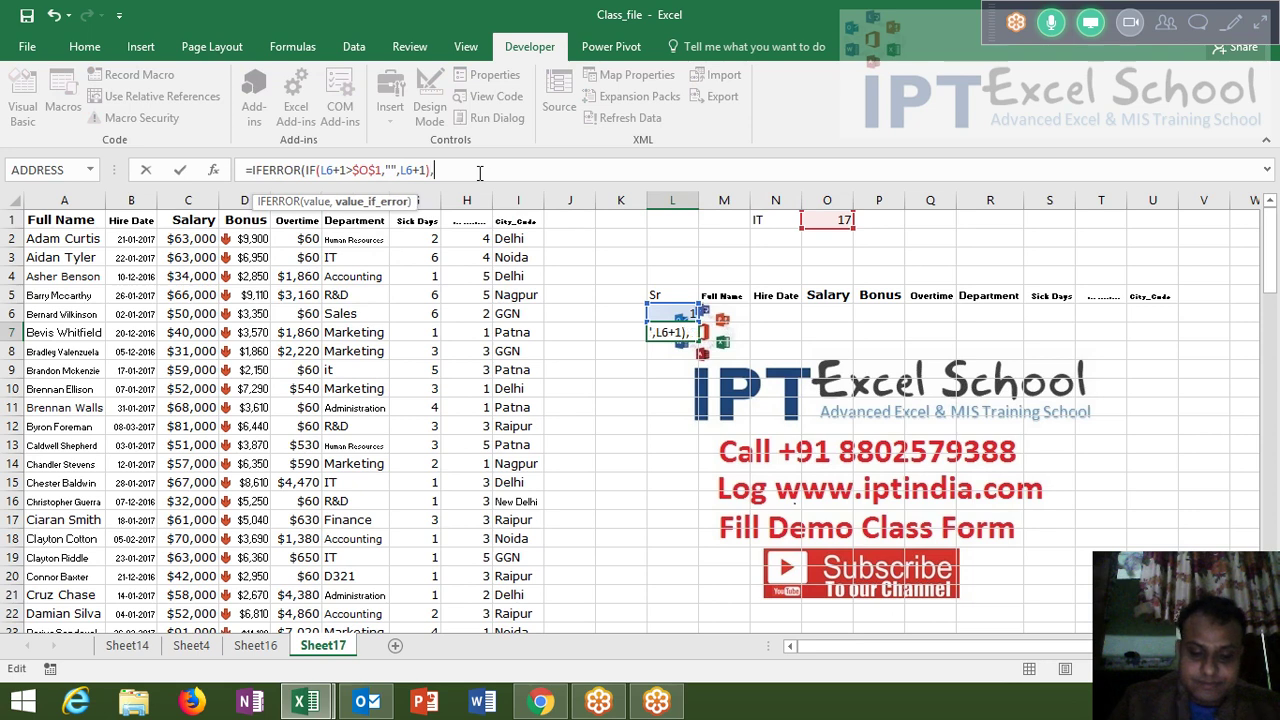
pyautogui.write('""')
pyautogui.press('Return')
pyautogui.press('Return')
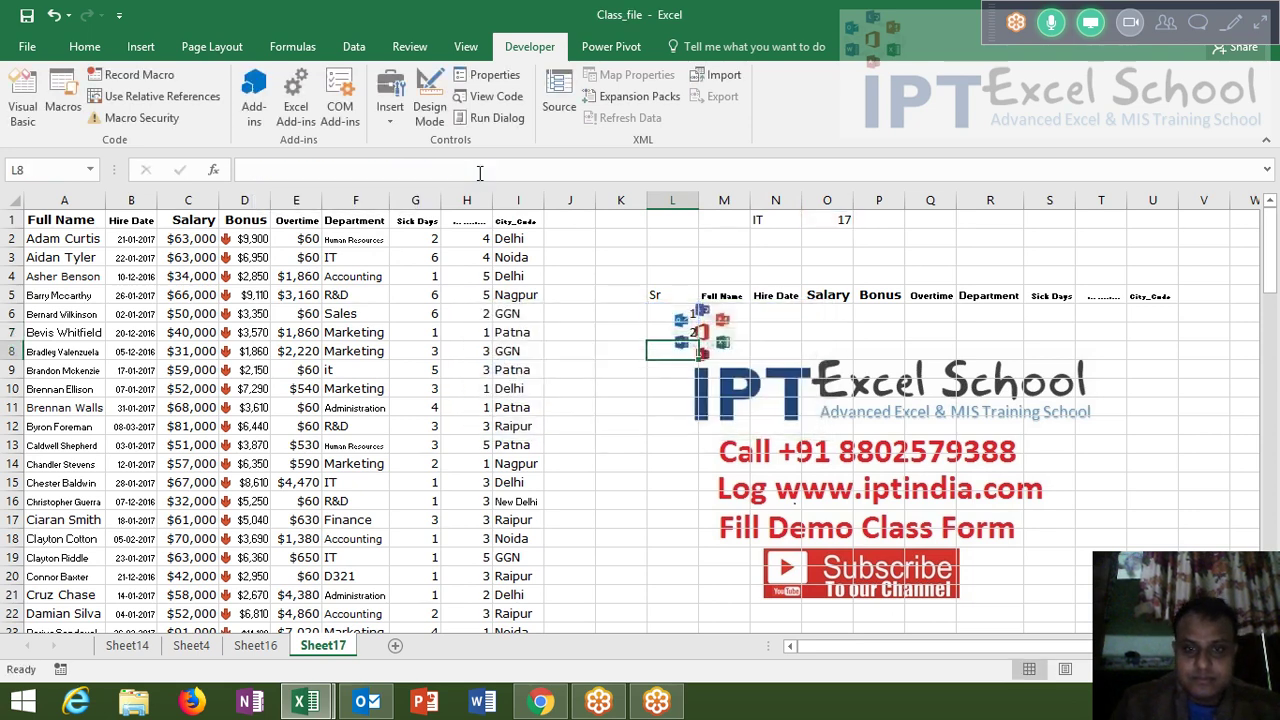
# - Fill the serial formula down column L, numbering 1 to 17, then return to the top
pyautogui.hotkey('shift', 'Down')
pyautogui.hotkey('shift', 'Down')
pyautogui.hotkey('shift', 'Down')
pyautogui.hotkey('shift', 'Down')
pyautogui.hotkey('shift', 'Down')
pyautogui.hotkey('shift', 'Down')
pyautogui.hotkey('shift', 'Down')
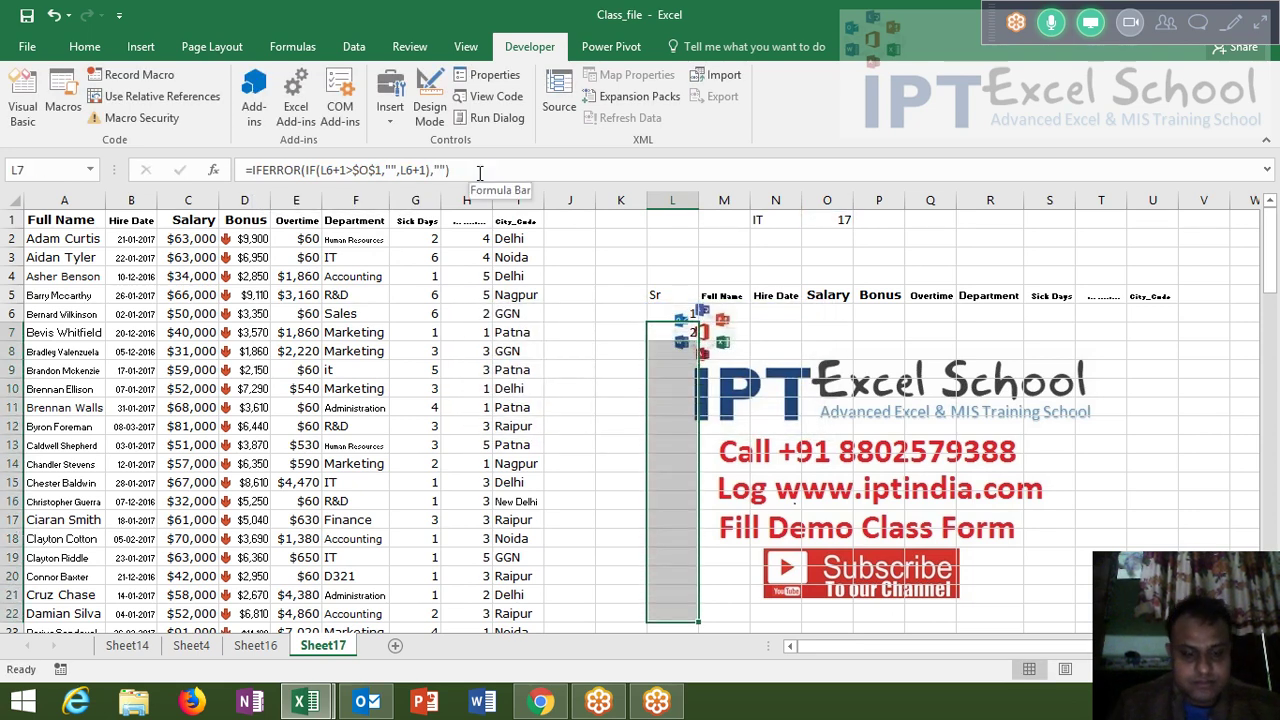
pyautogui.hotkey('ctrl', 'd')
pyautogui.hotkey('shift', 'Down')
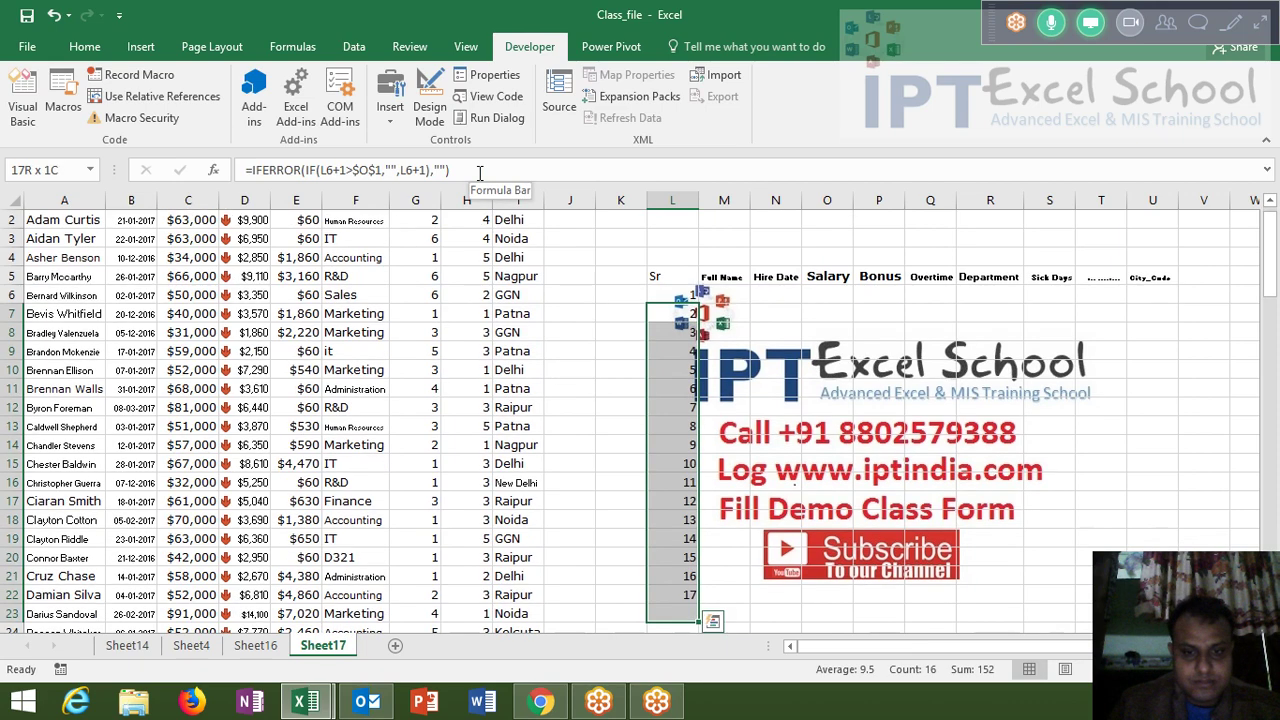
pyautogui.hotkey('shift', 'Down')
pyautogui.hotkey('shift', 'Down')
pyautogui.hotkey('shift', 'Down')
pyautogui.hotkey('shift', 'Down')
pyautogui.hotkey('shift', 'Down')
pyautogui.hotkey('shift', 'Down')
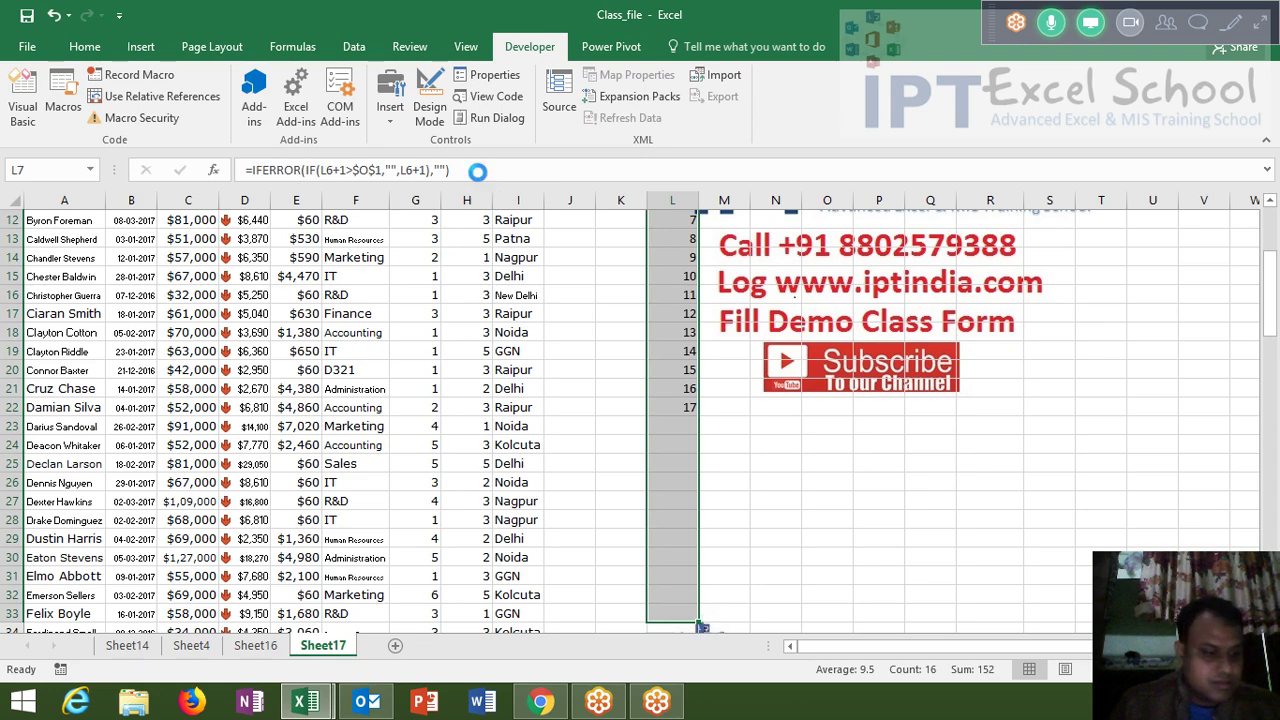
pyautogui.press('Up')
pyautogui.hotkey('ctrl', 'Up')
pyautogui.hotkey('ctrl', 'Up')
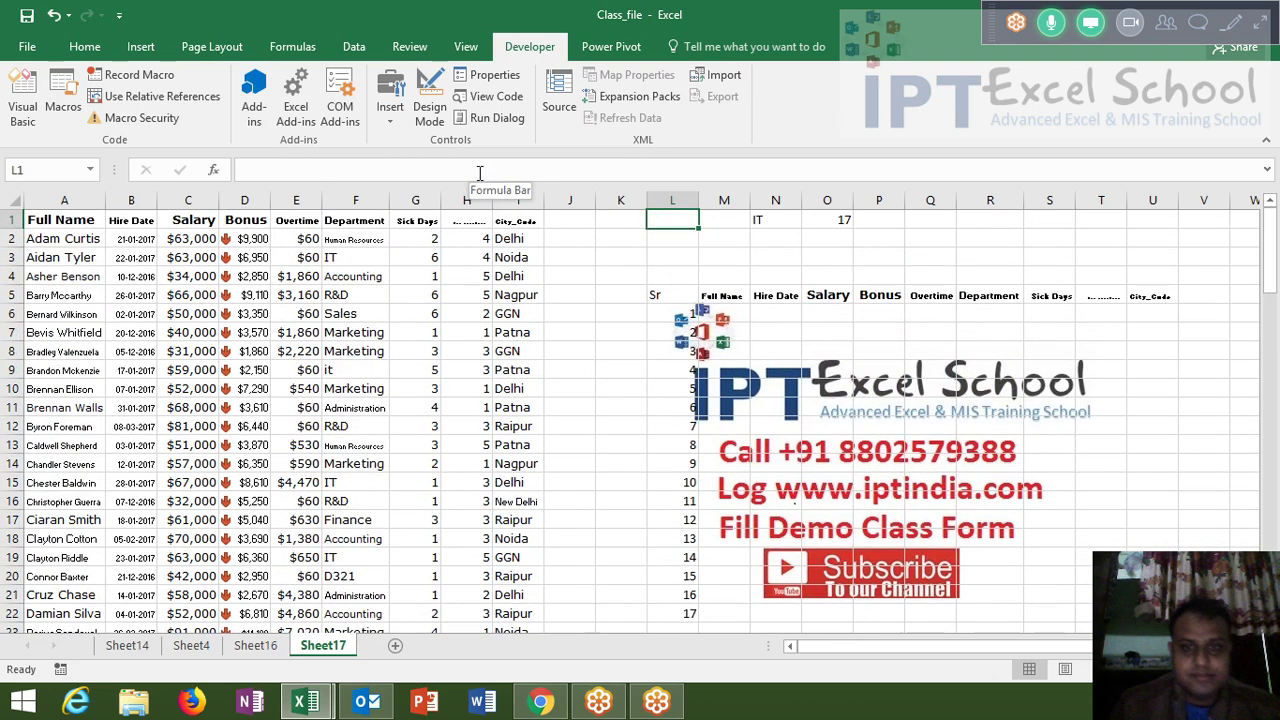
# - Insert a new column A and enter =COUNTIF(G2:G2,G2) in A2
pyautogui.click(48, 199)
pyautogui.hotkey('ctrl', 'shift', '+')
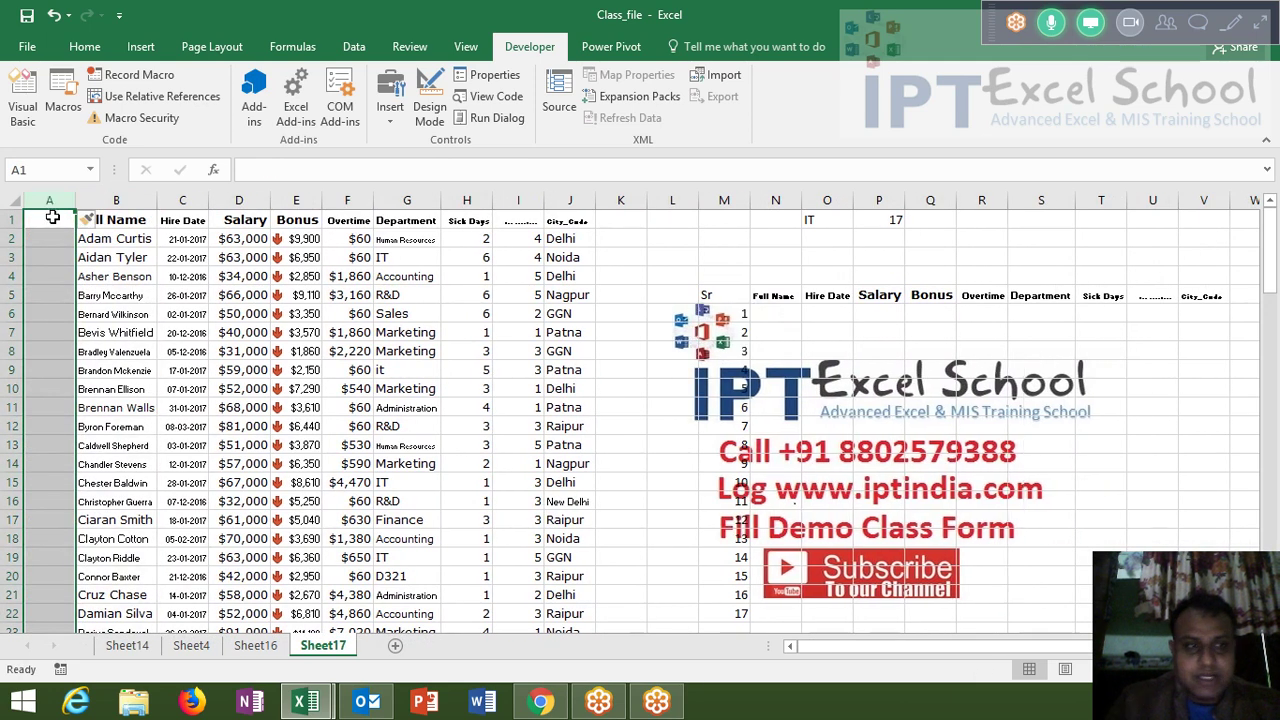
pyautogui.click(50, 242)
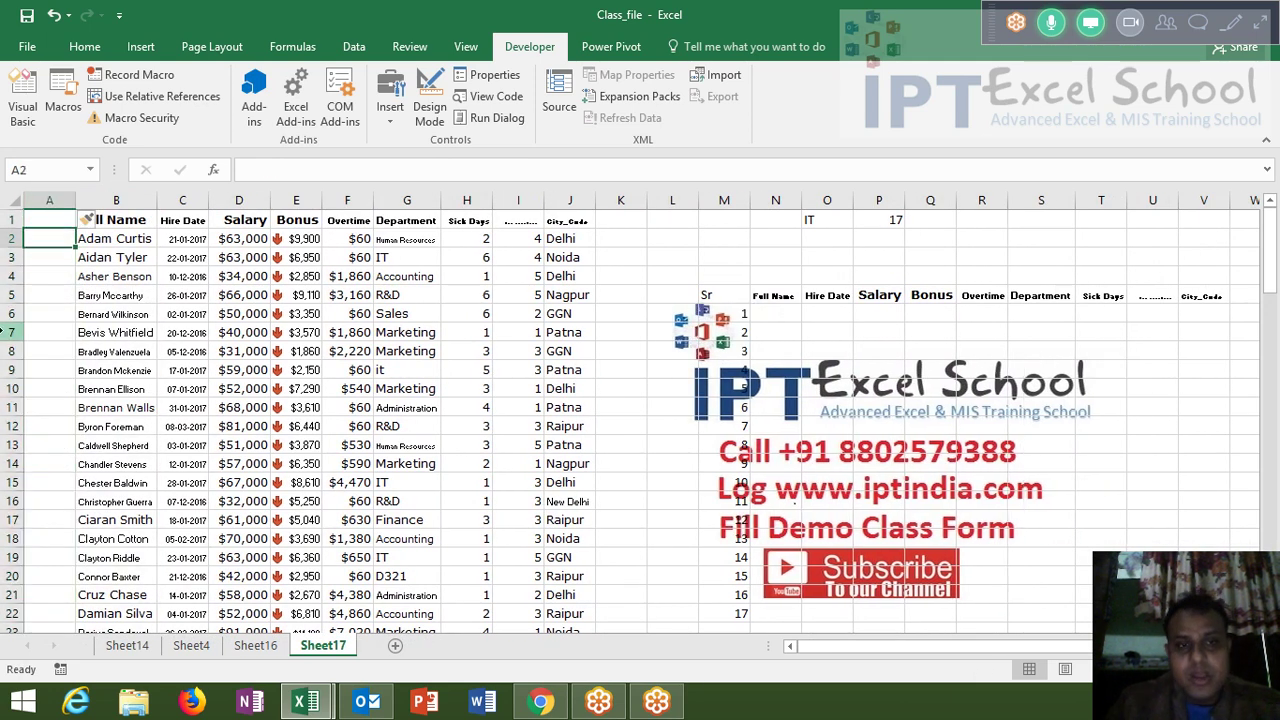
pyautogui.write('=co')
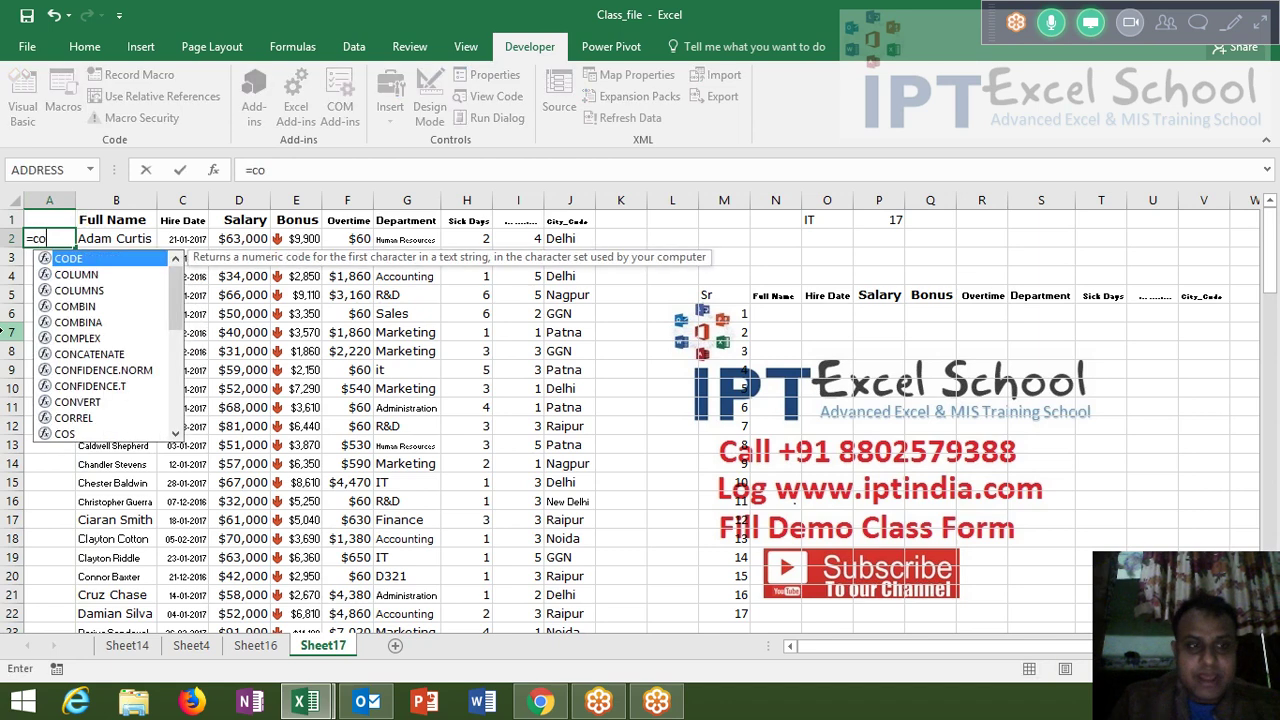
pyautogui.write('u')
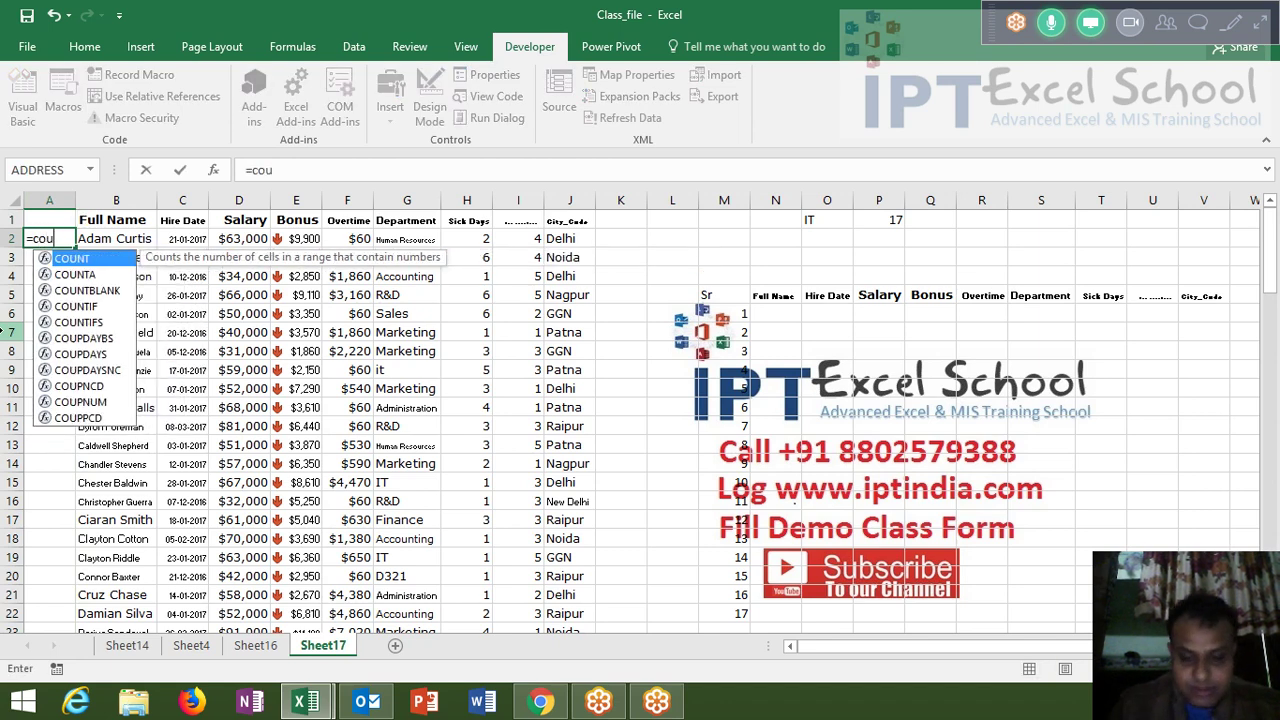
pyautogui.press('Down')
pyautogui.press('Down')
pyautogui.press('Down')
pyautogui.press('Tab')
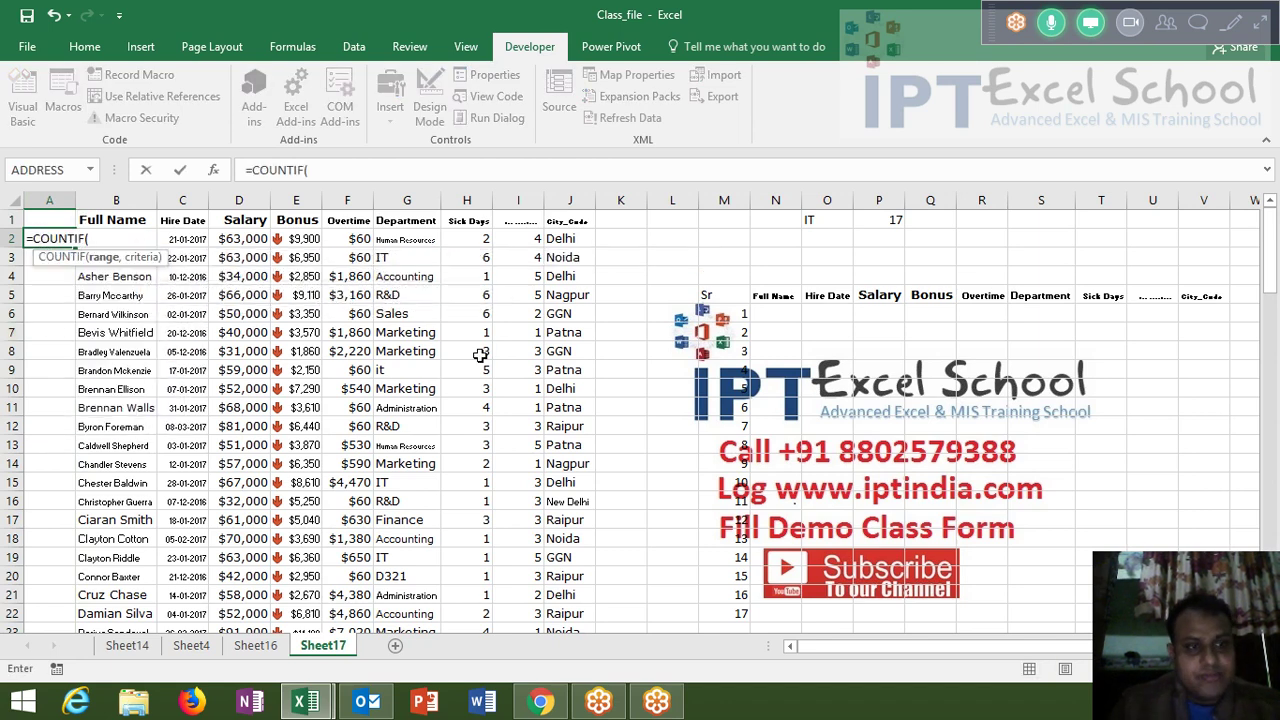
pyautogui.click(410, 243)
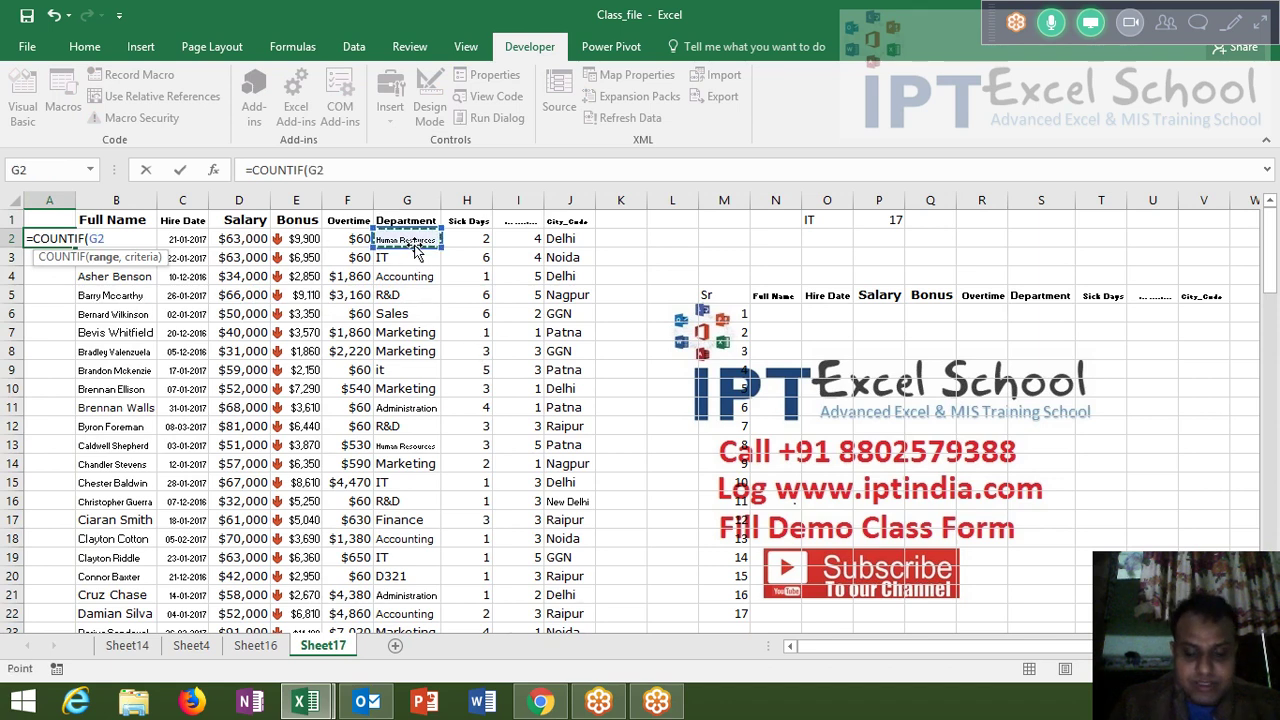
pyautogui.write(':')
pyautogui.click(415, 250)
pyautogui.write(',')
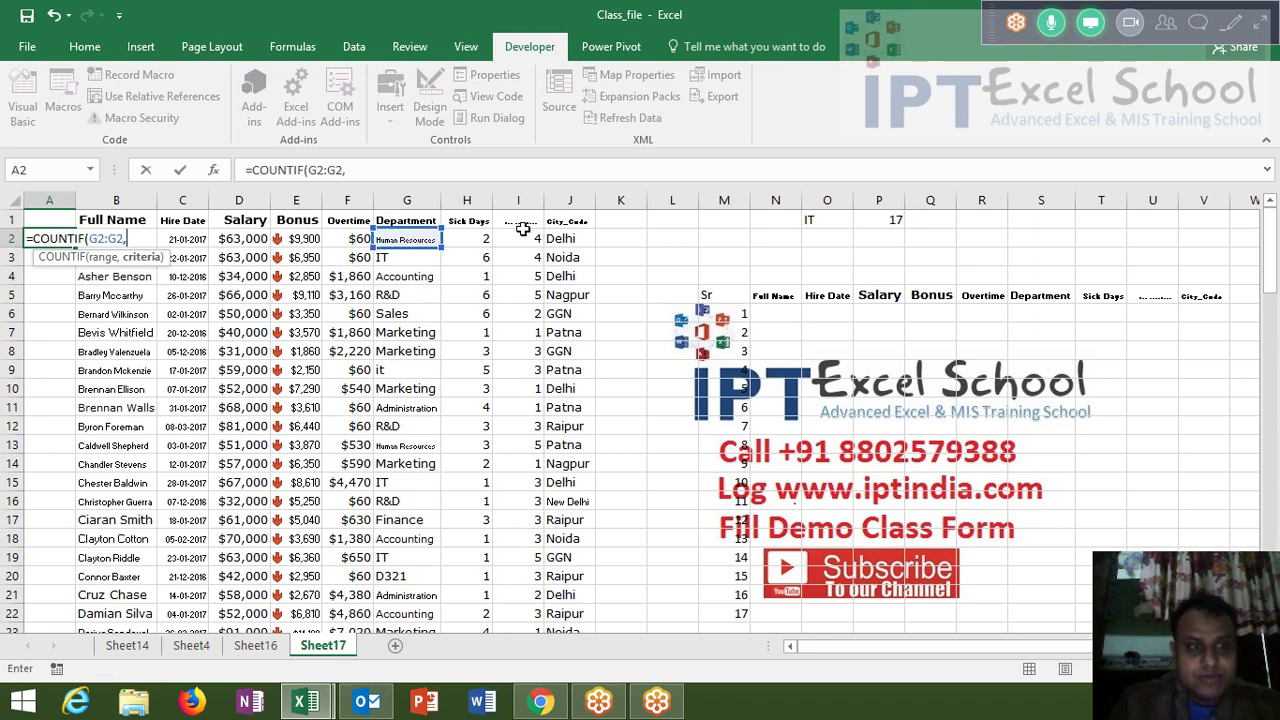
pyautogui.click(408, 238)
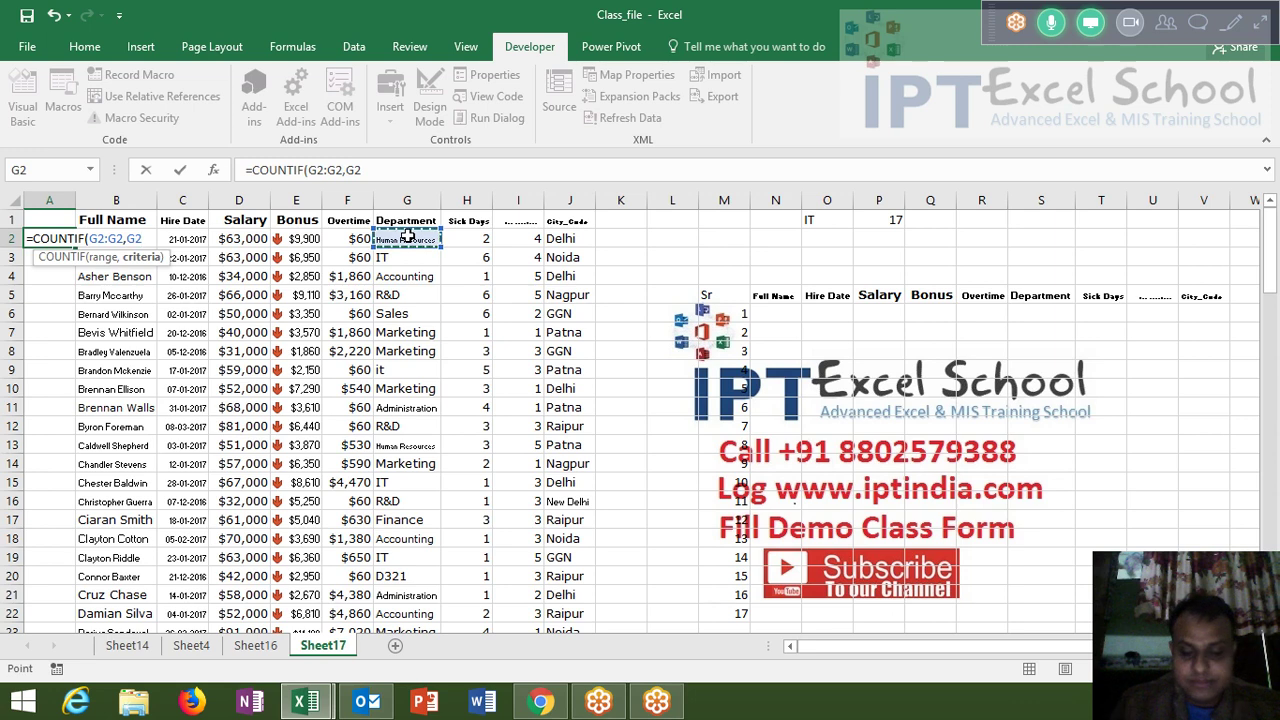
pyautogui.hotkey('ctrl', 'Return')
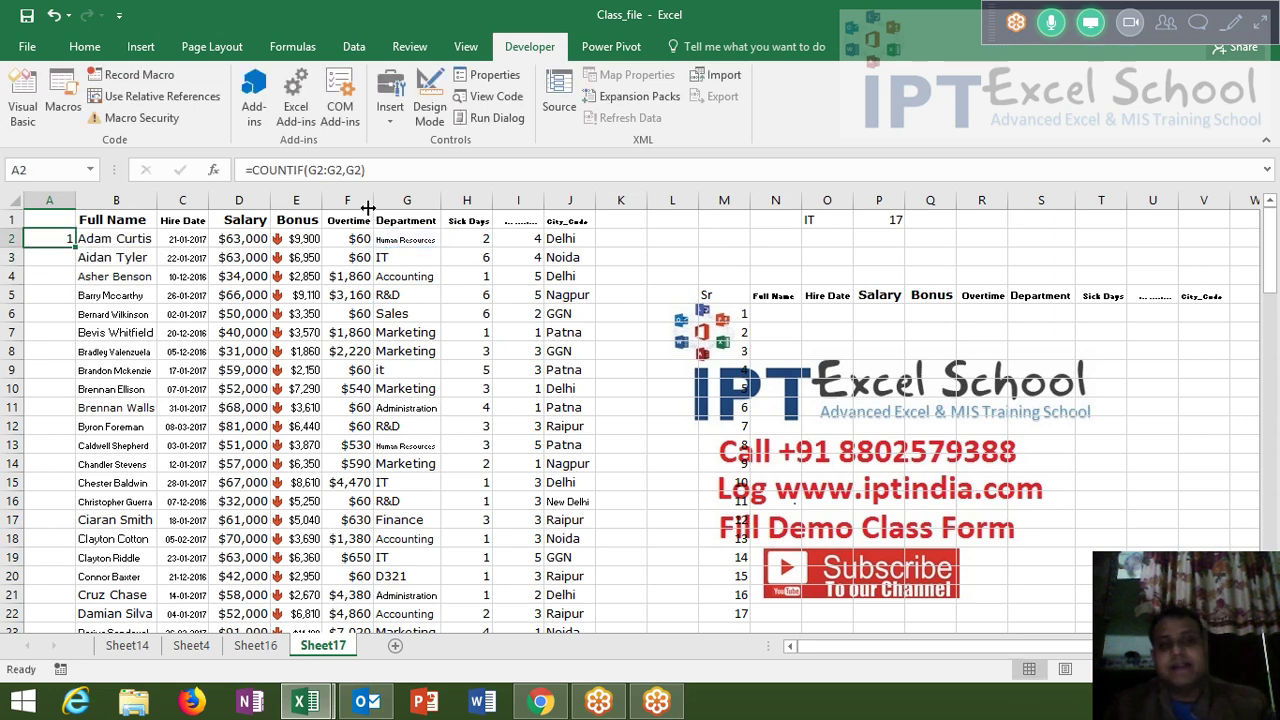
# - Lock the range start to make =COUNTIF($G$2:G2,G2) and fill it down column A
pyautogui.click(319, 172)
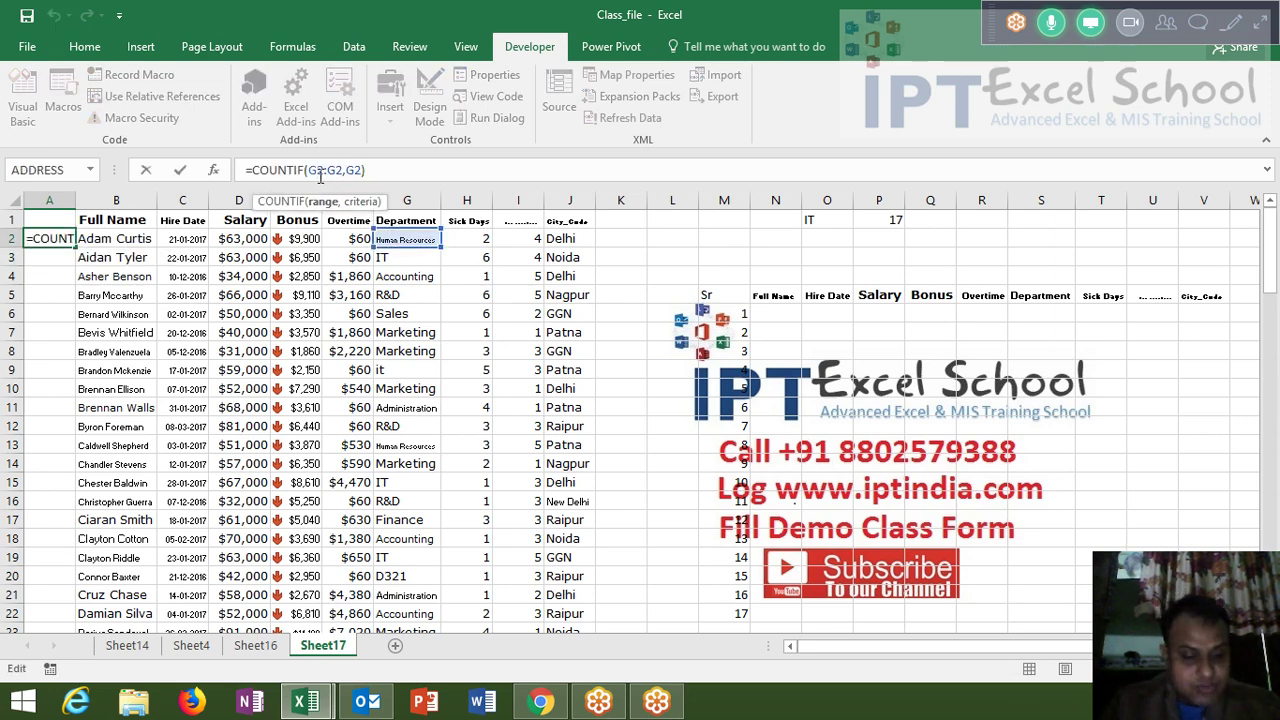
pyautogui.press('F4')
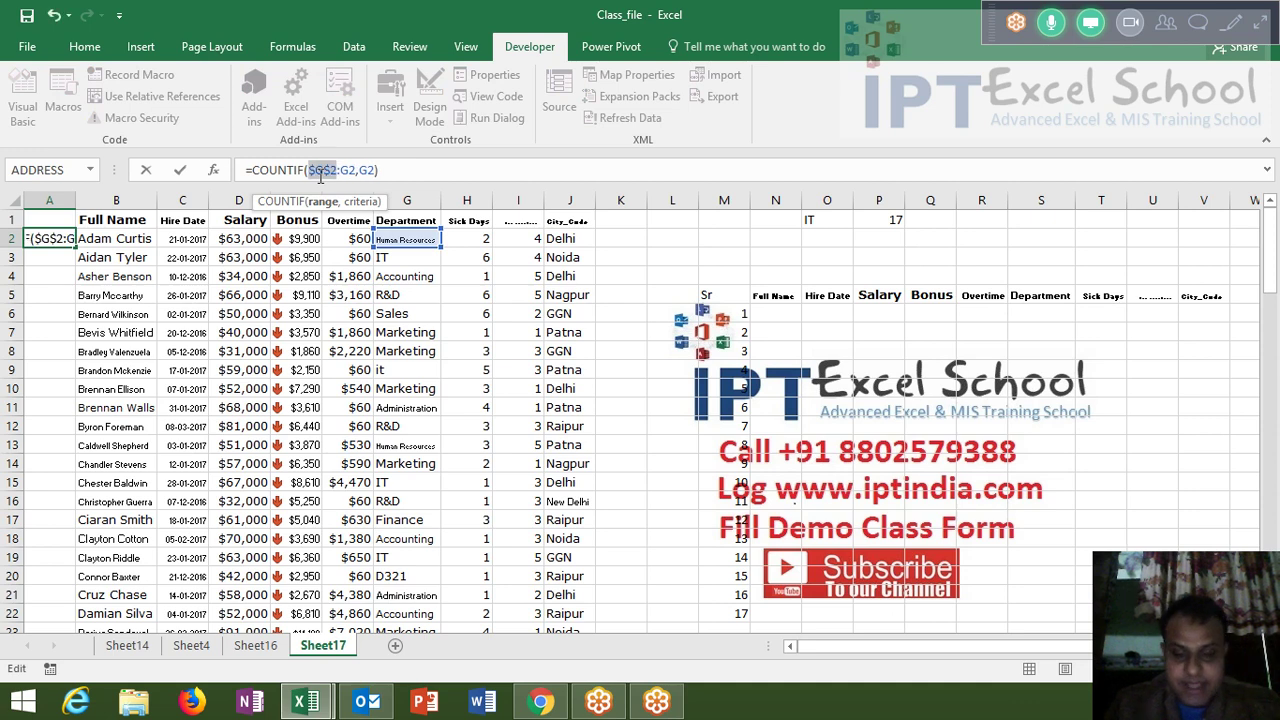
pyautogui.hotkey('ctrl', 'Return')
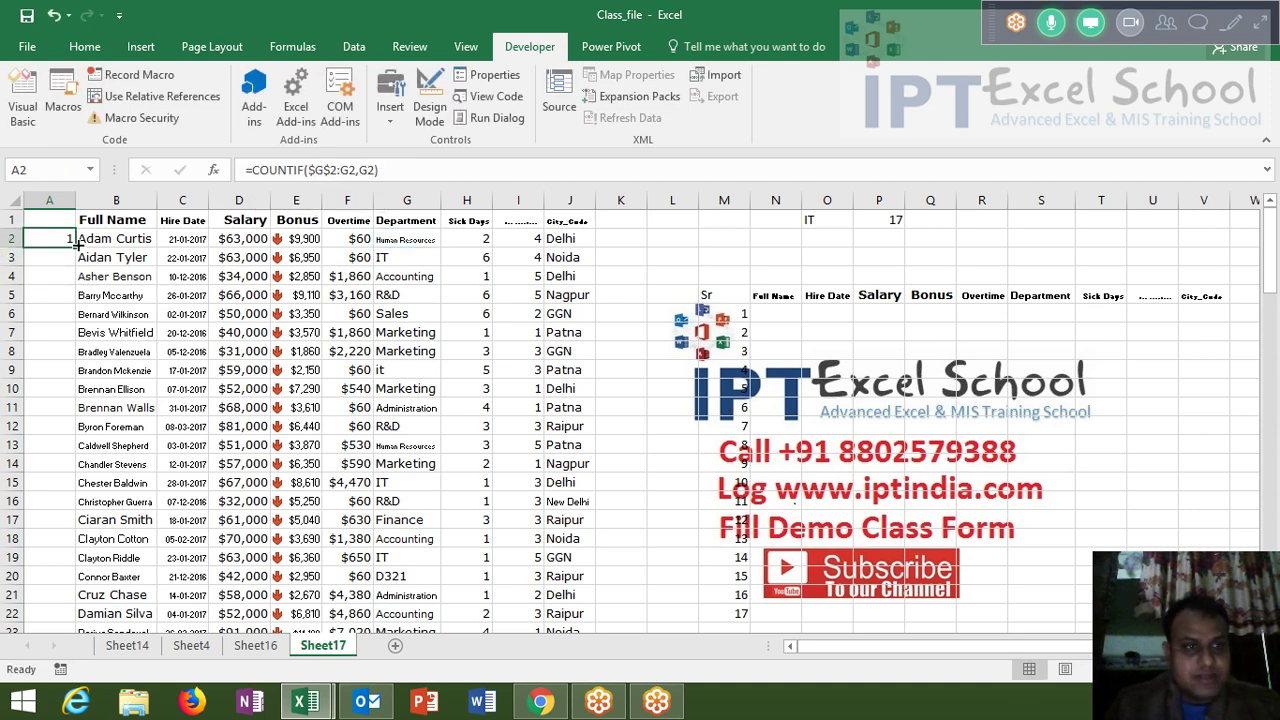
pyautogui.doubleClick(75, 246)
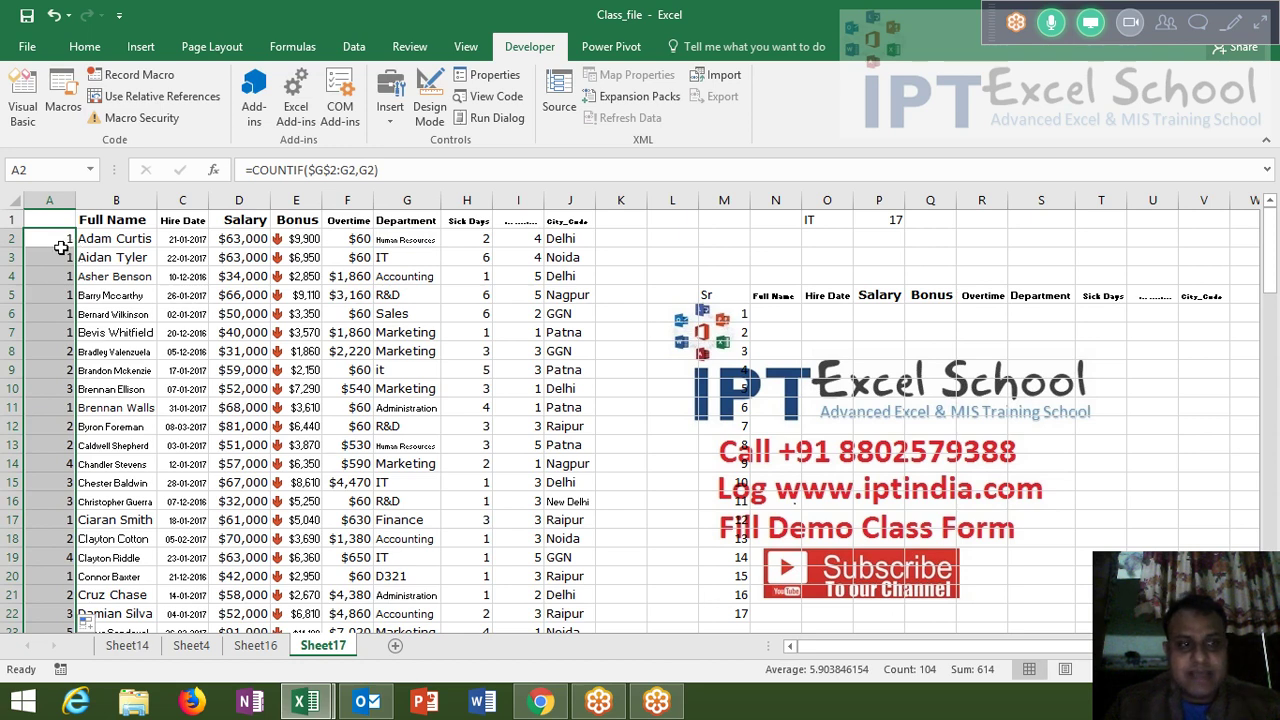
pyautogui.click(60, 246)
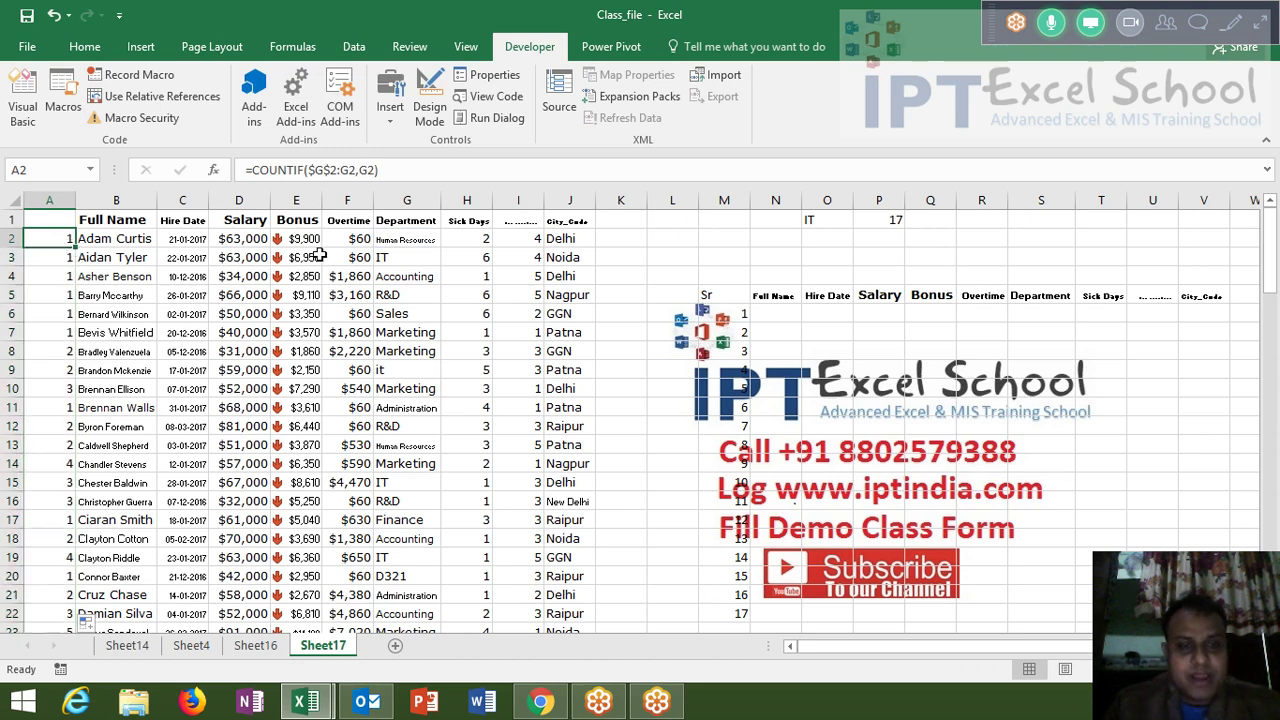
pyautogui.click(387, 257)
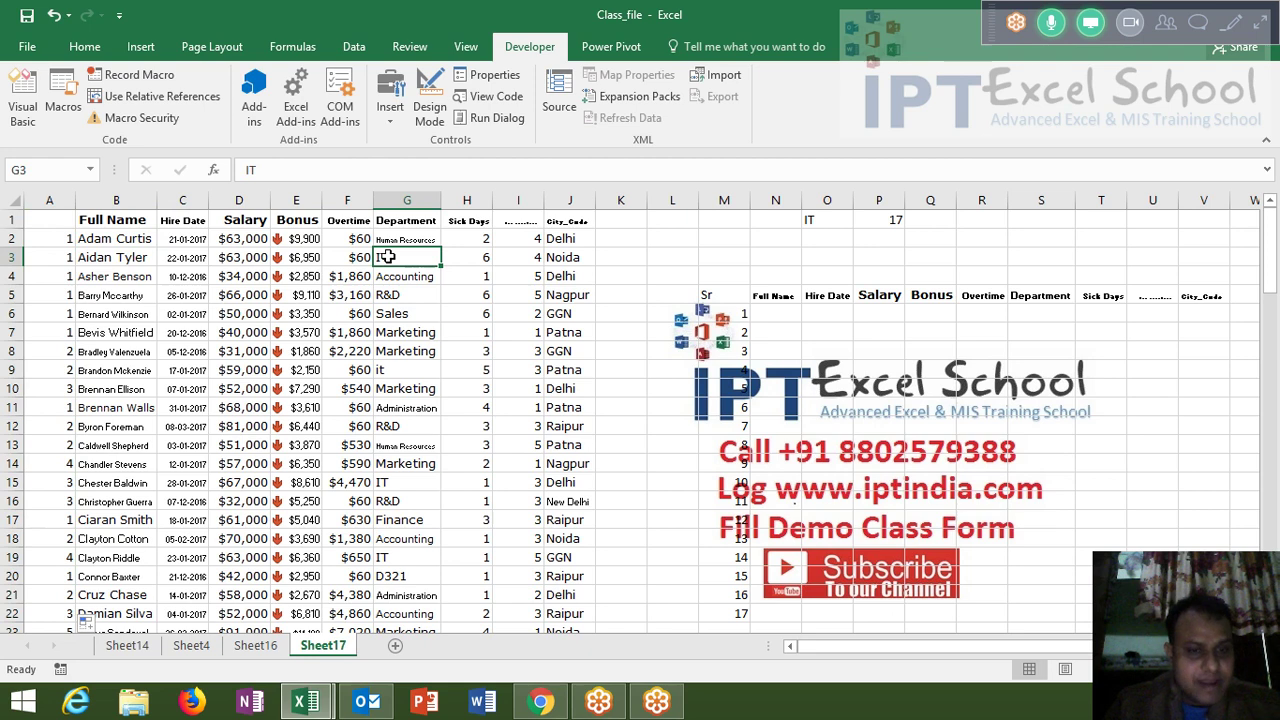
pyautogui.click(391, 372)
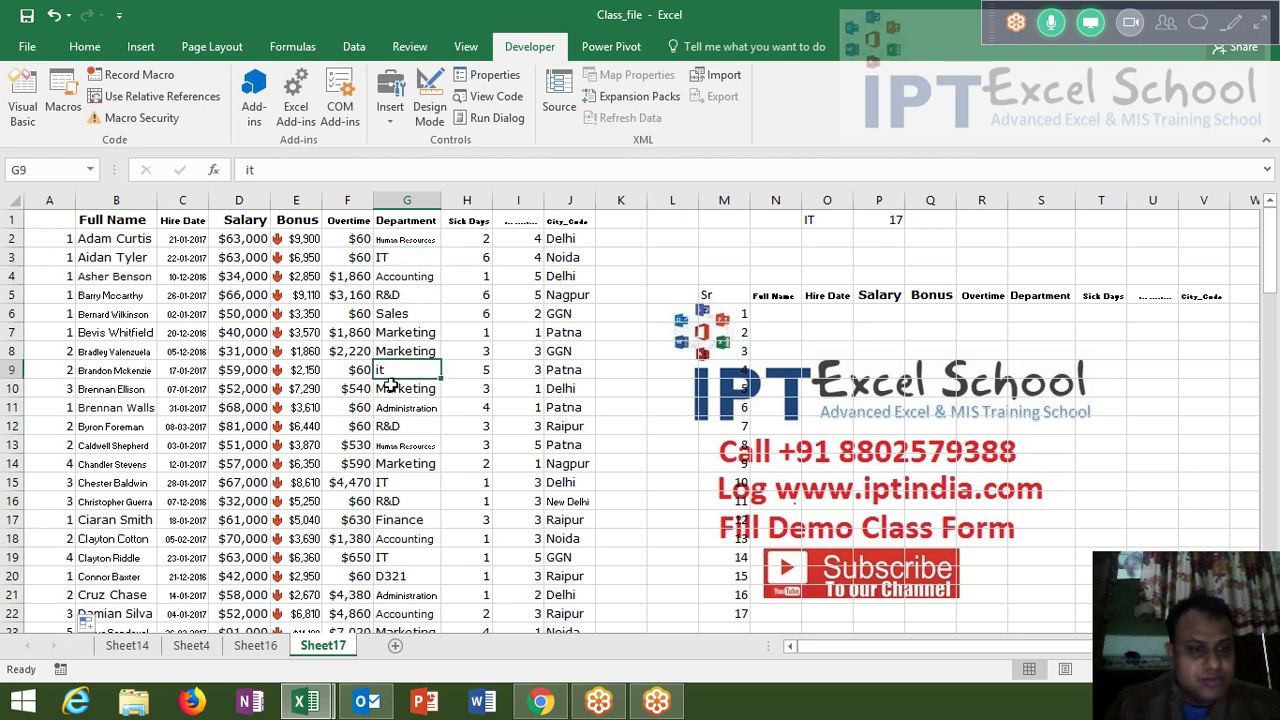
pyautogui.click(385, 482)
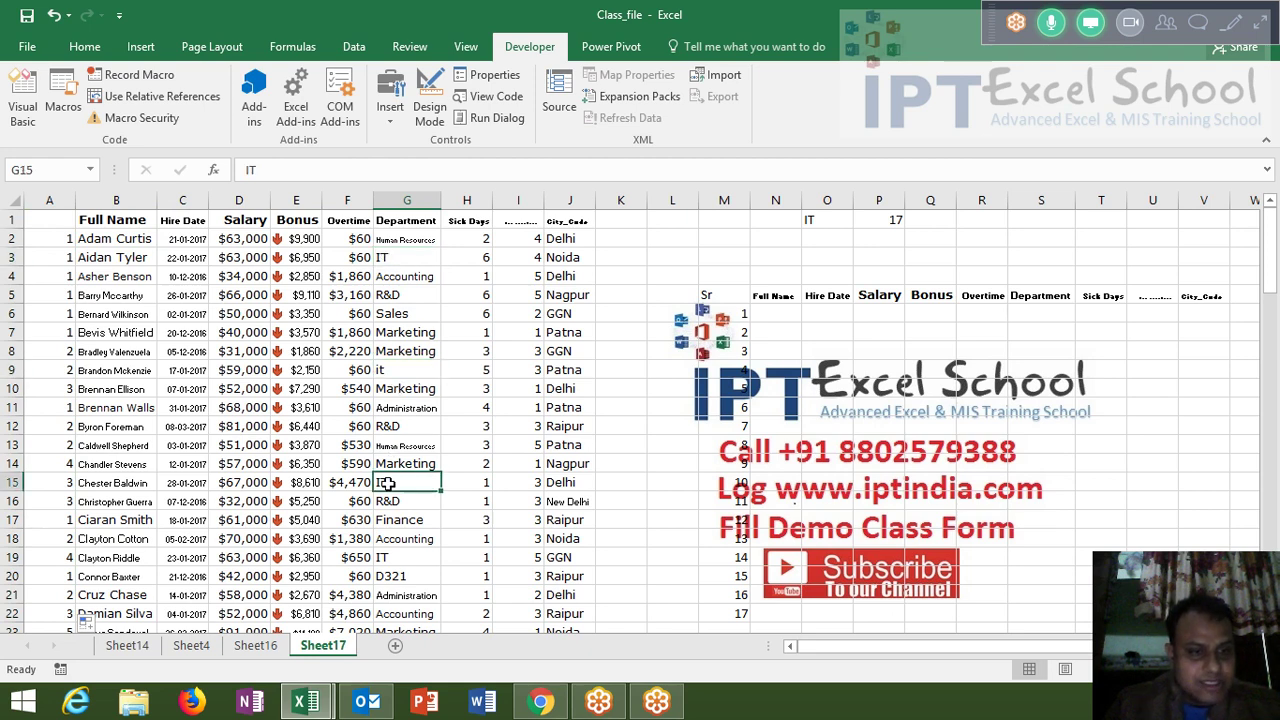
pyautogui.click(385, 560)
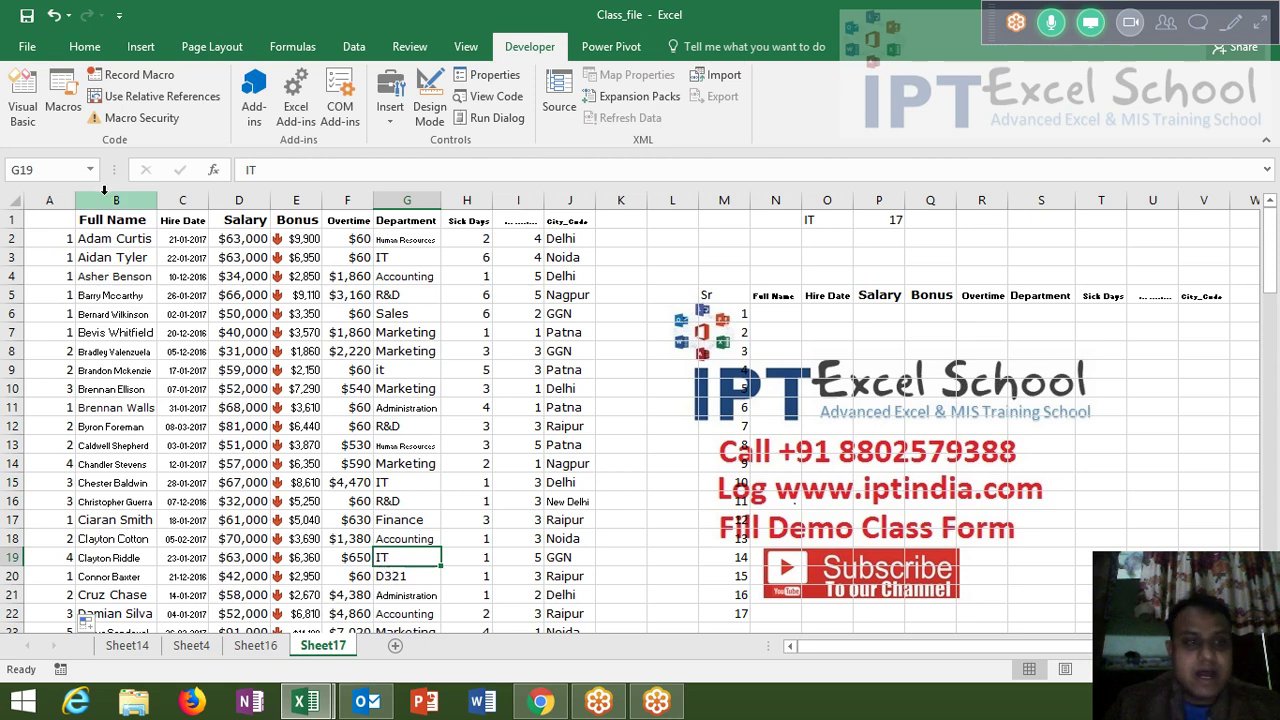
pyautogui.click(58, 226)
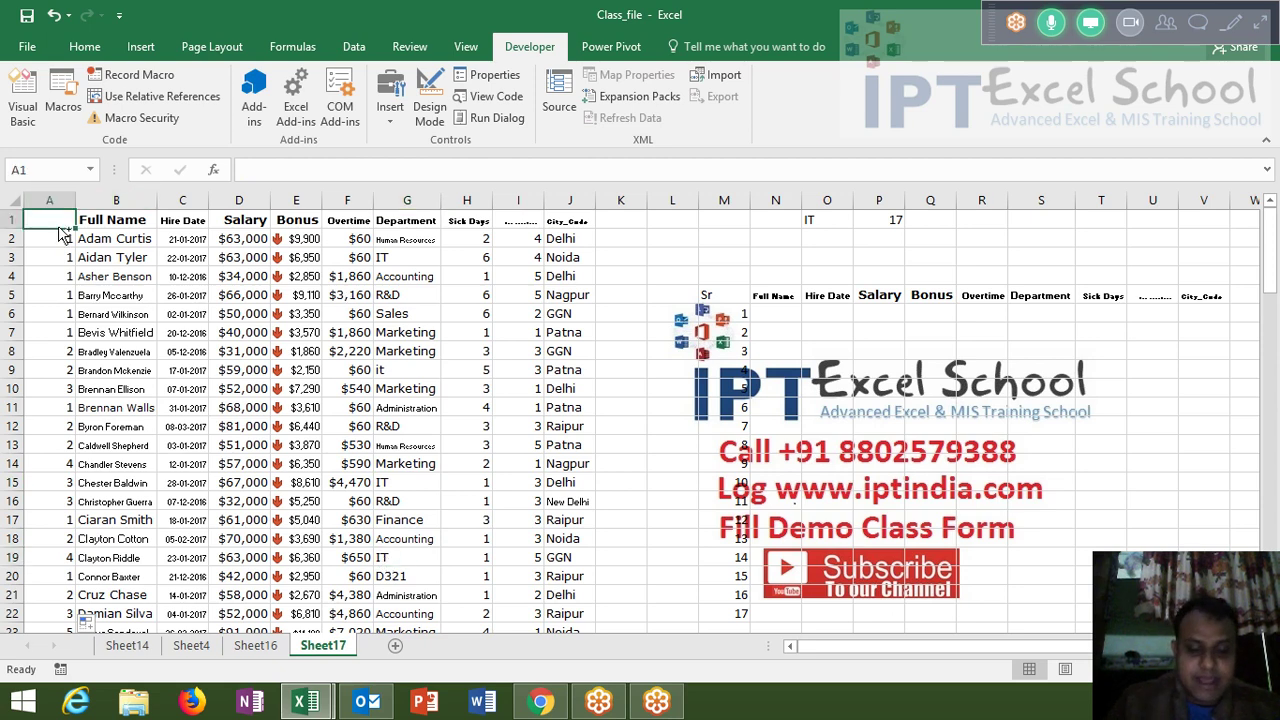
pyautogui.hotkey('ctrl', 'shift', 'l')
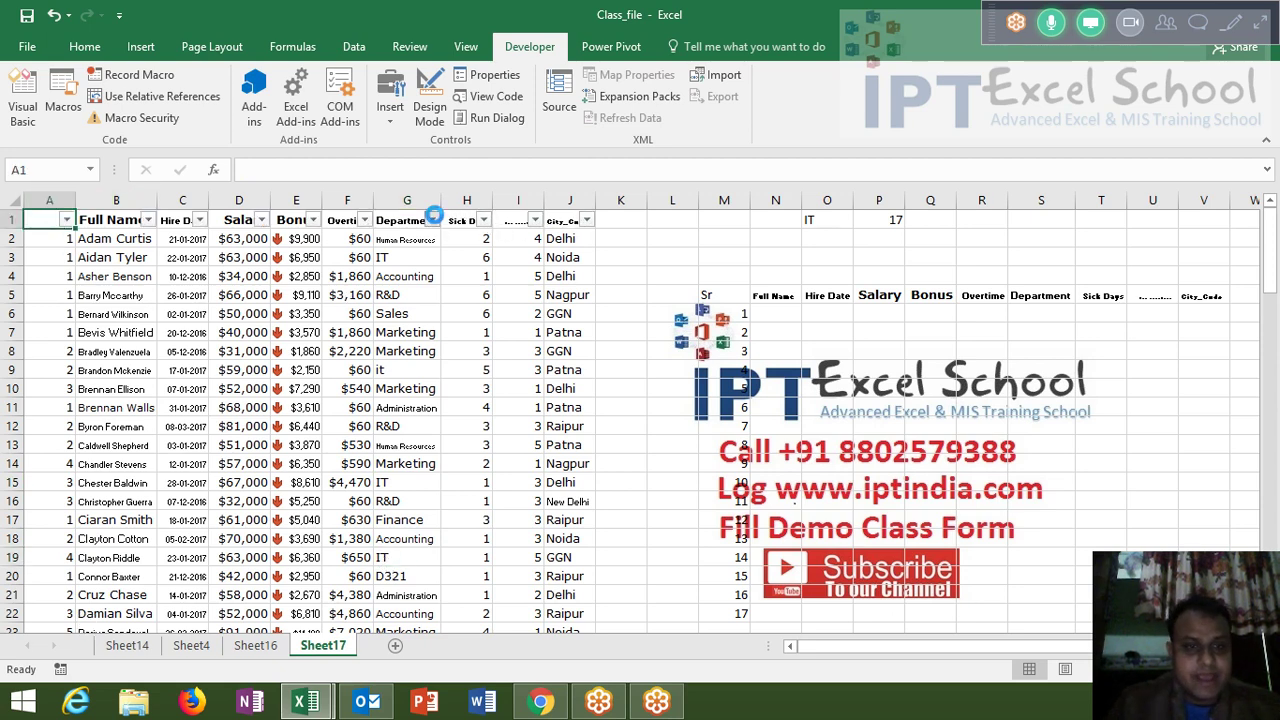
pyautogui.click(431, 219)
pyautogui.click(245, 402)
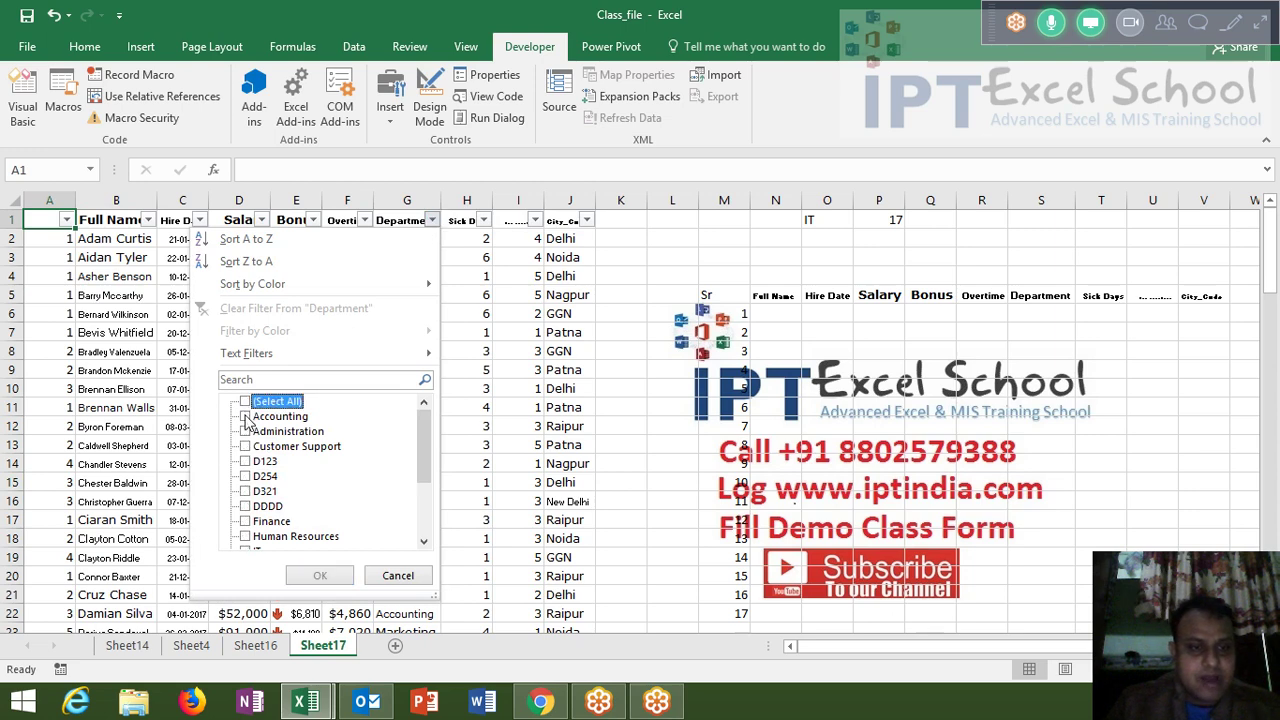
pyautogui.click(245, 416)
pyautogui.press('Return')
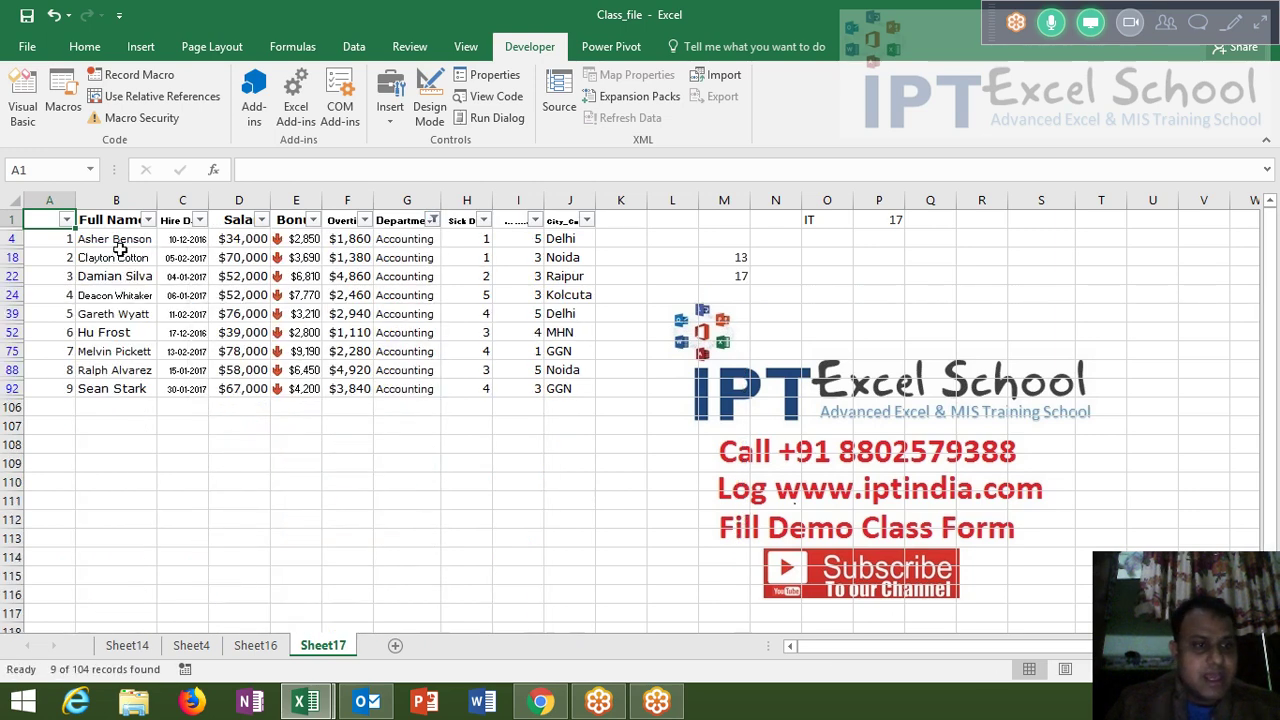
pyautogui.moveTo(66, 240); pyautogui.dragTo(62, 388)
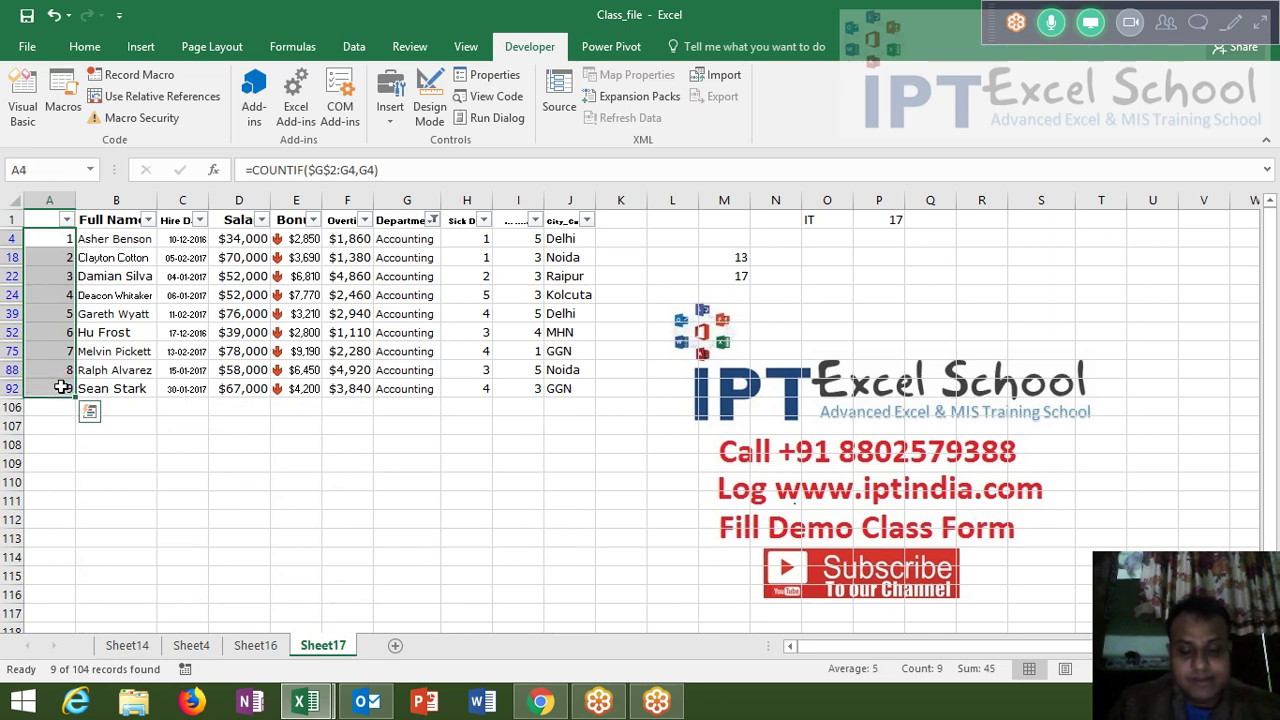
pyautogui.hotkey('ctrl', 'shift', 'l')
pyautogui.click(52, 257)
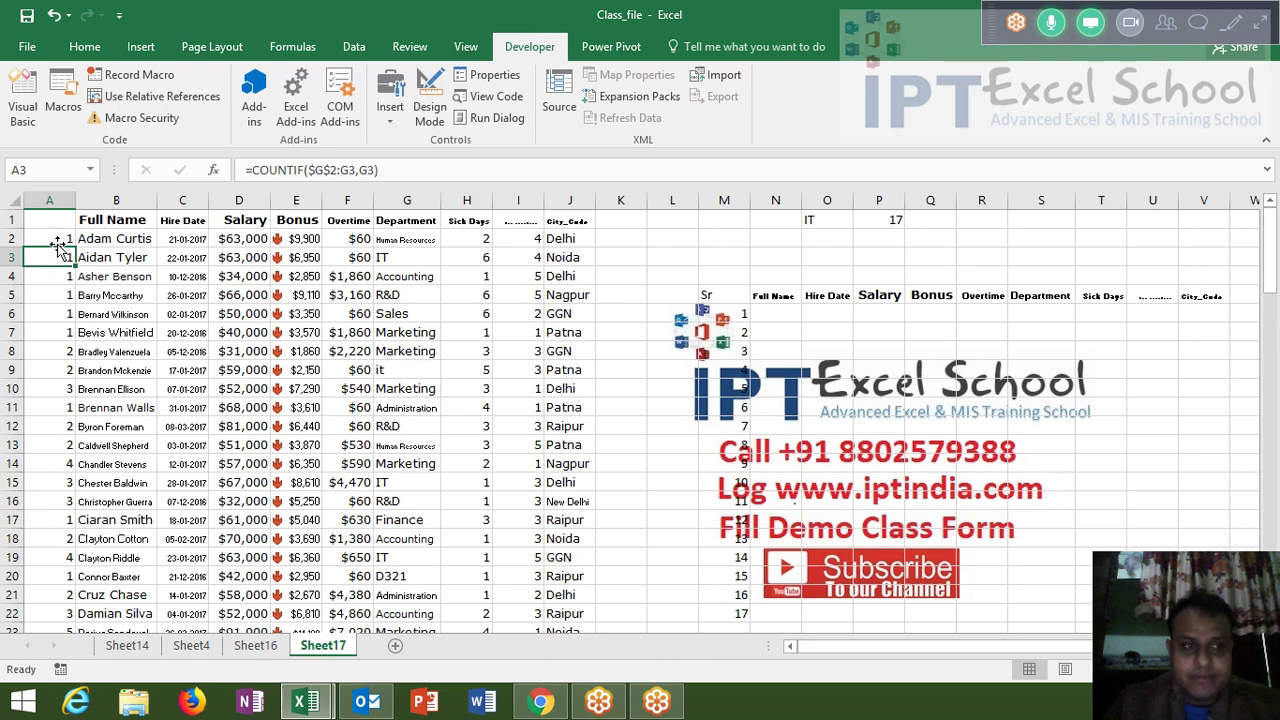
# - Append &"-"&G2 to A2's count for keys like 1-IT, fill down, and AutoFit column A
pyautogui.doubleClick(60, 240)
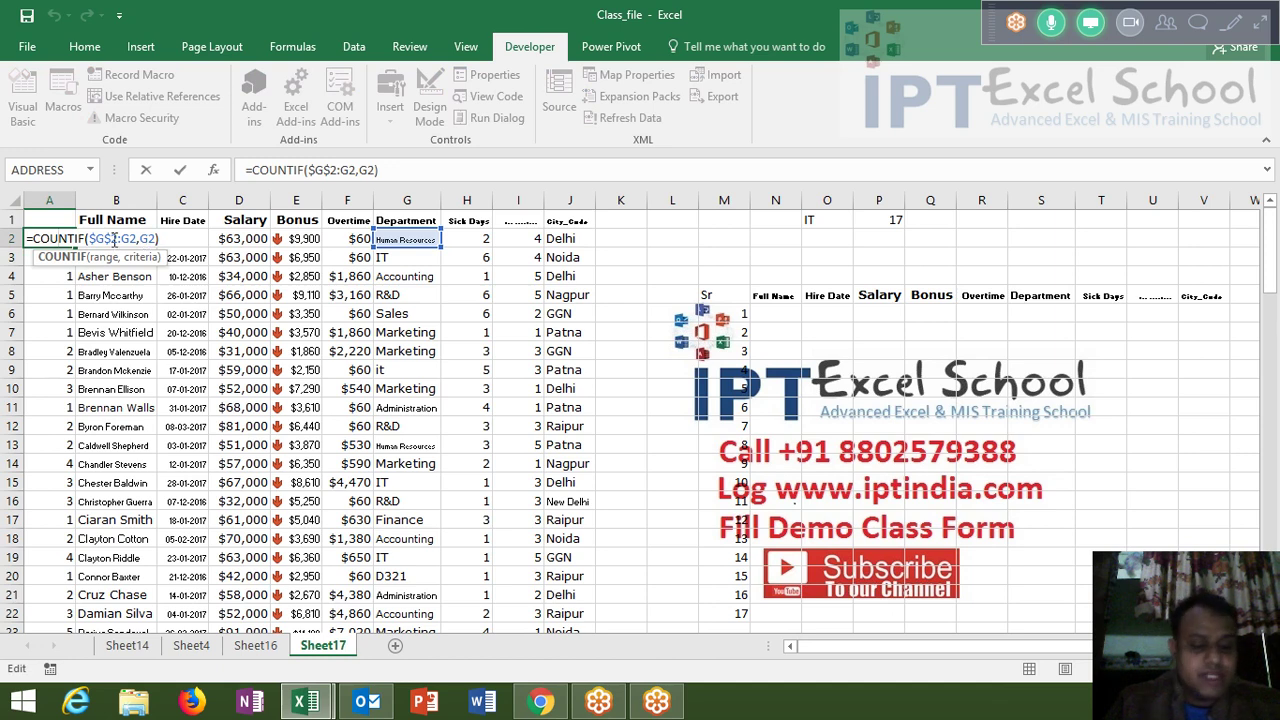
pyautogui.press('Escape')
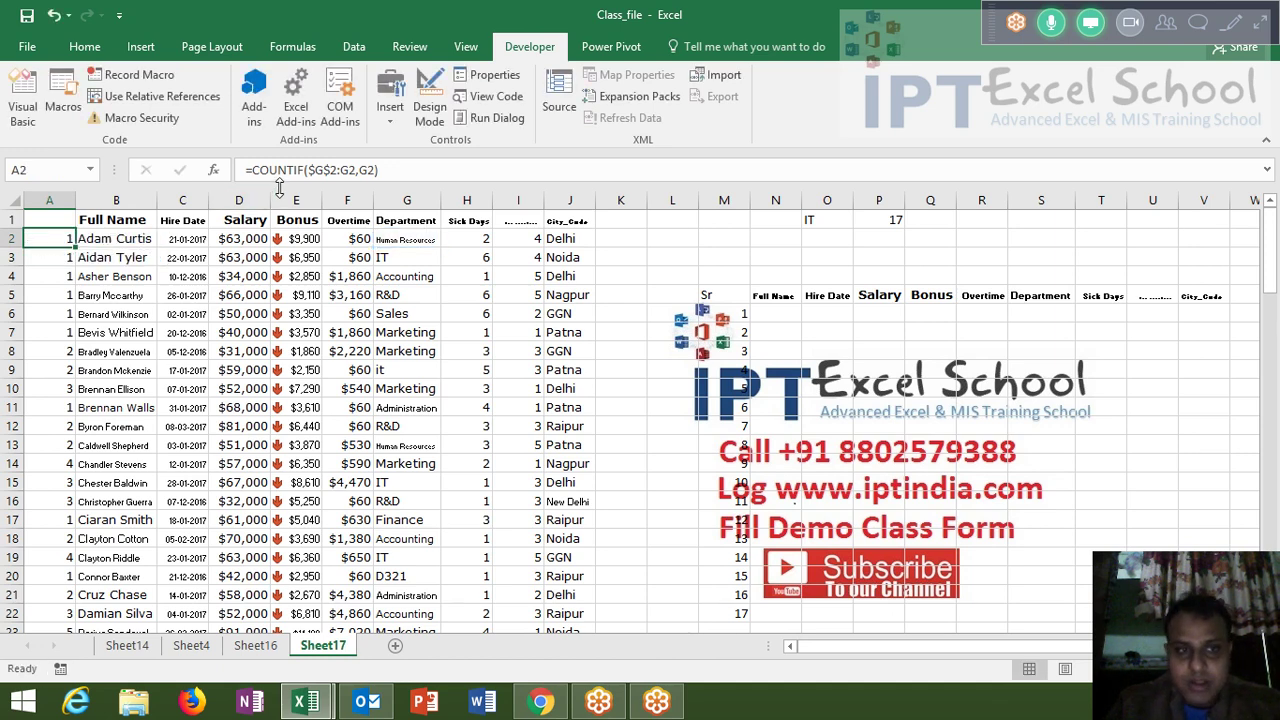
pyautogui.click(411, 178)
pyautogui.write('&')
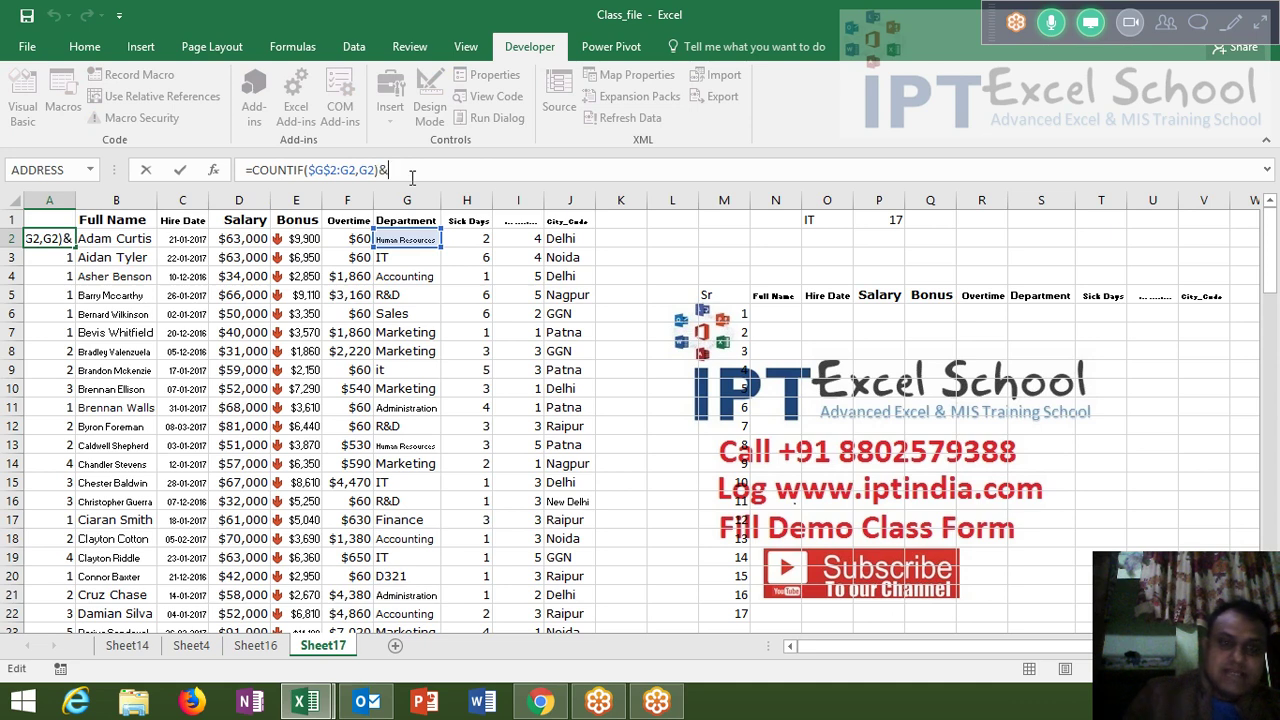
pyautogui.write('"-"')
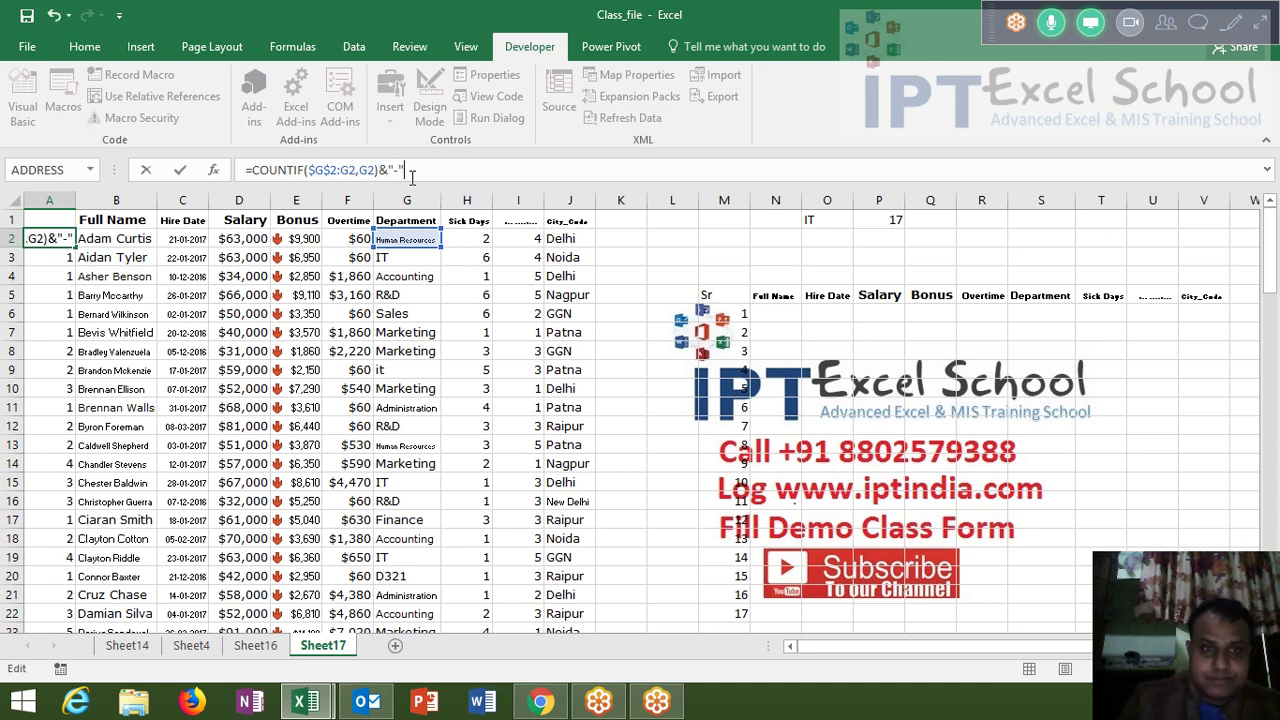
pyautogui.write('&')
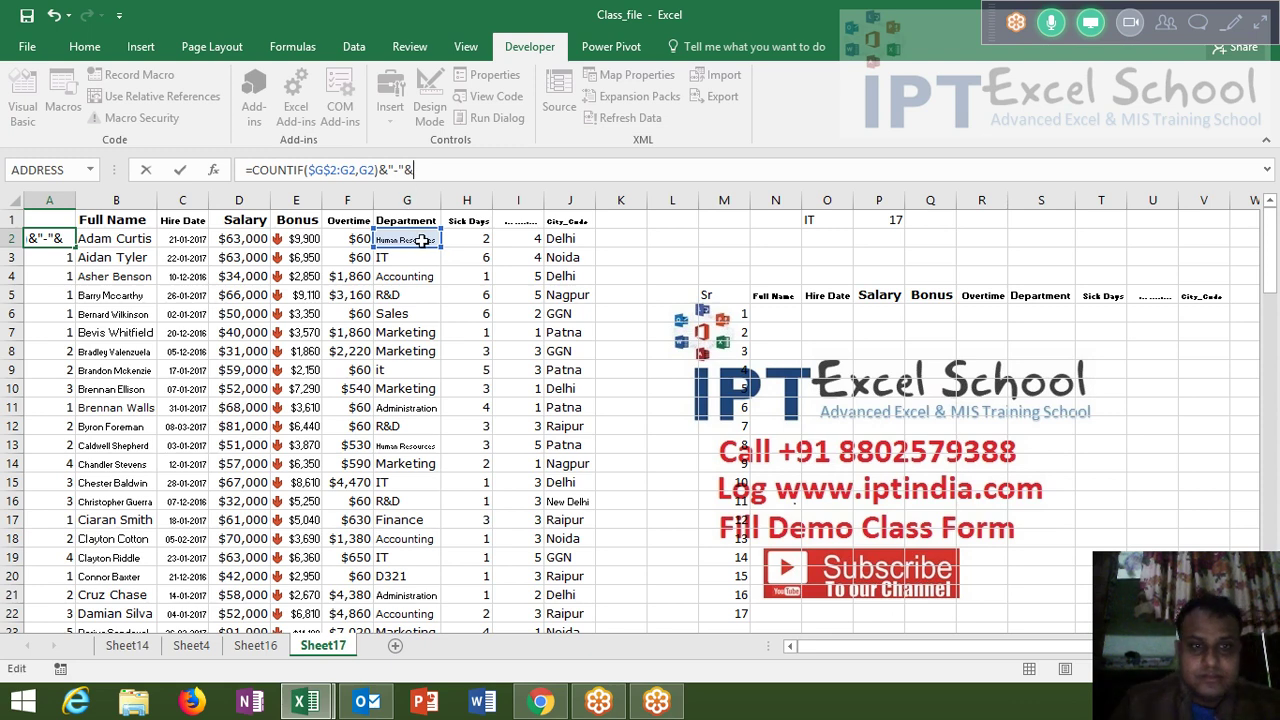
pyautogui.click(422, 240)
pyautogui.hotkey('ctrl', 'Return')
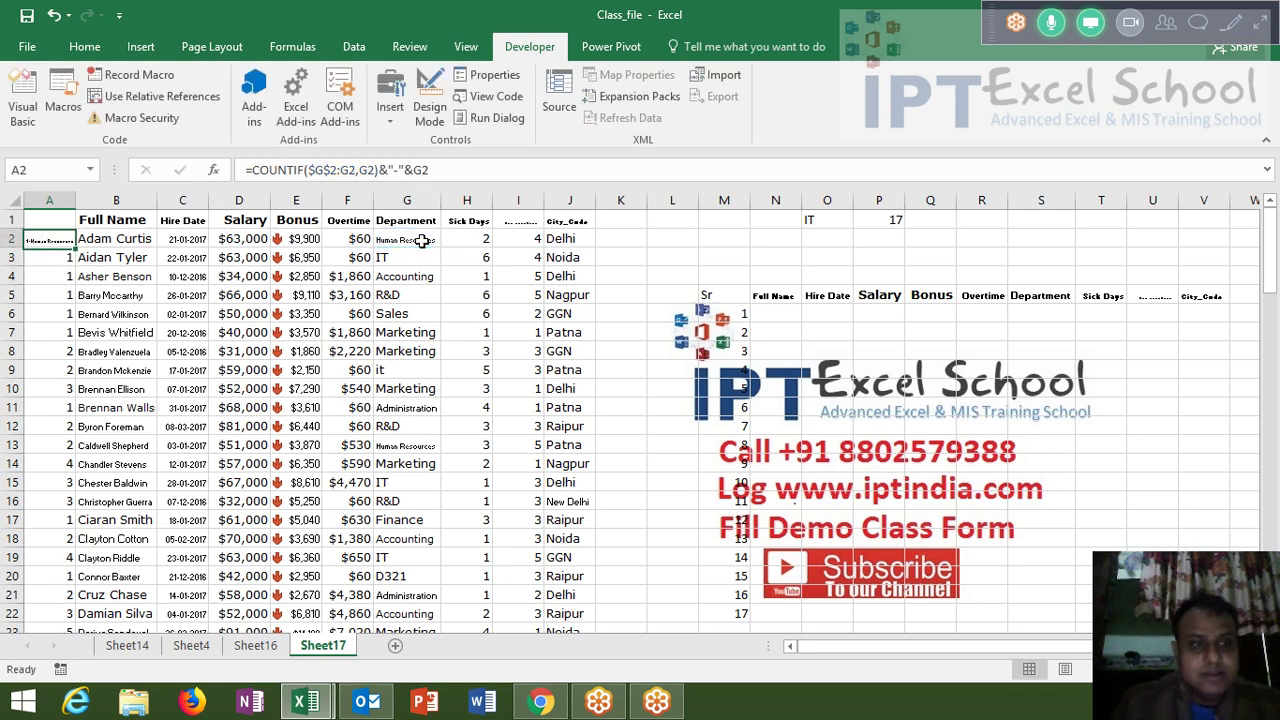
pyautogui.doubleClick(75, 248)
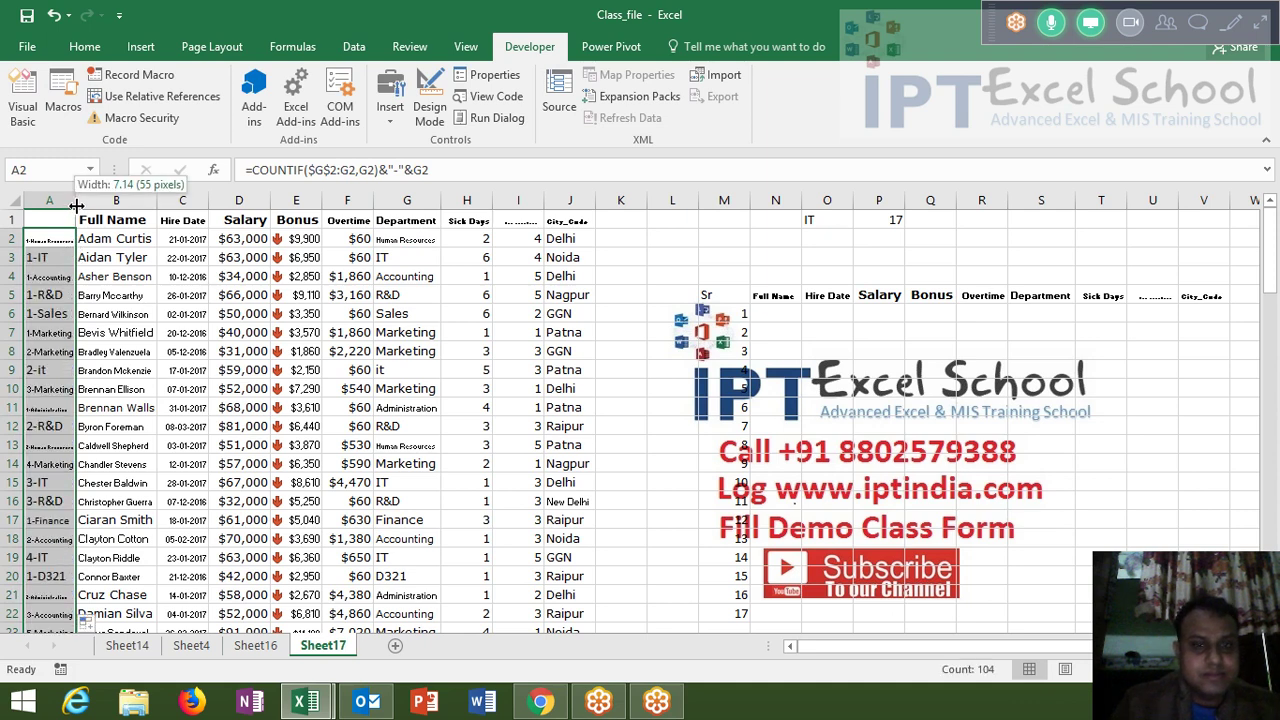
pyautogui.doubleClick(76, 205)
pyautogui.click(73, 262)
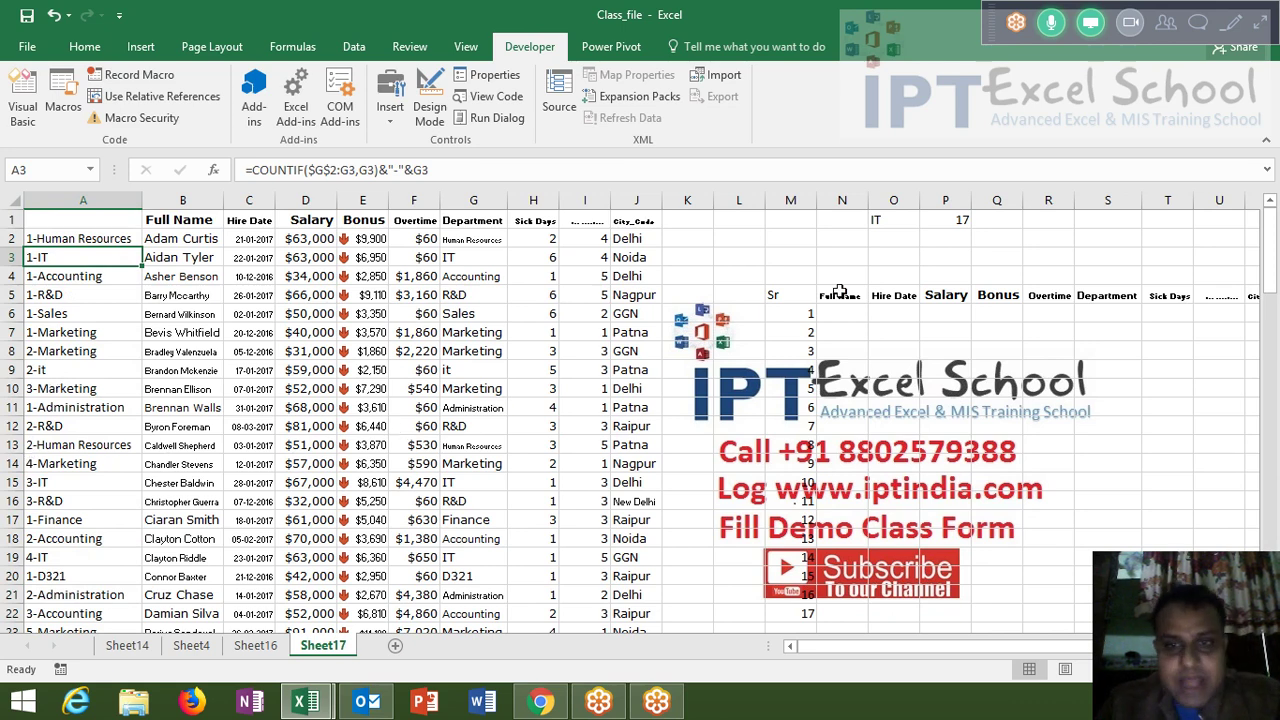
# - Start a VLOOKUP in N6 with lookup key M6&"-"&O1
pyautogui.click(803, 313)
pyautogui.click(833, 313)
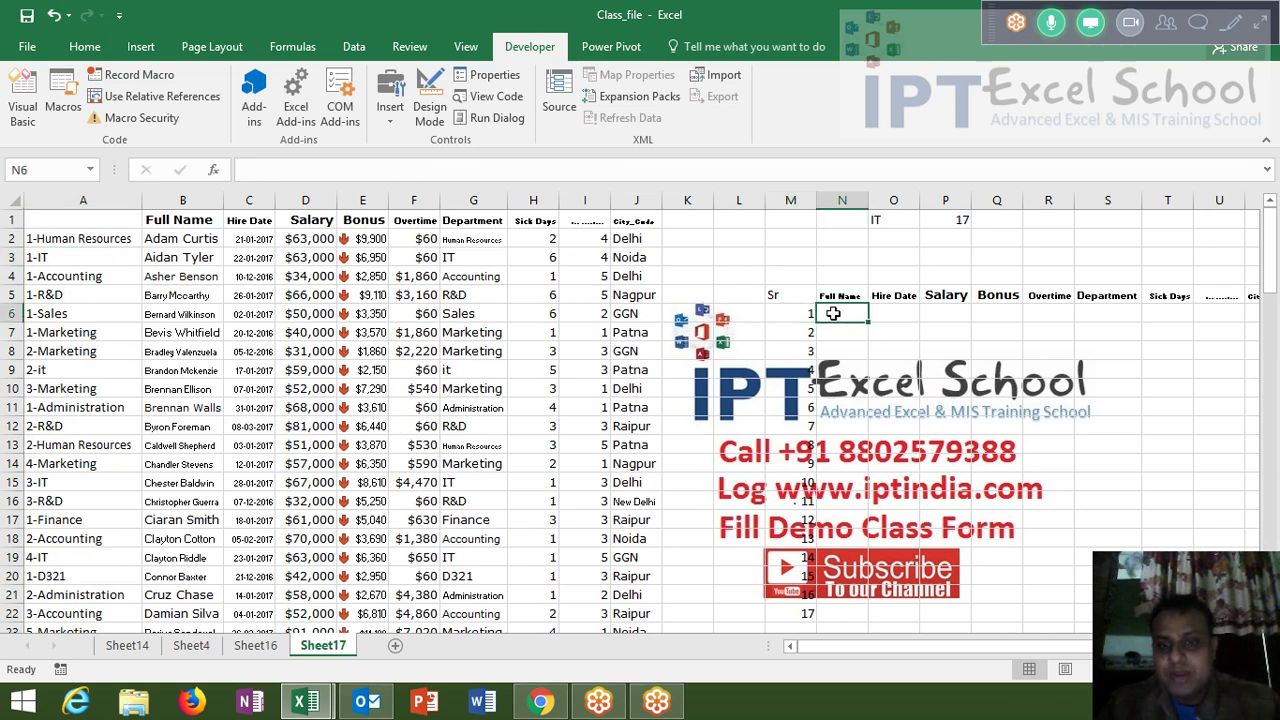
pyautogui.write('=')
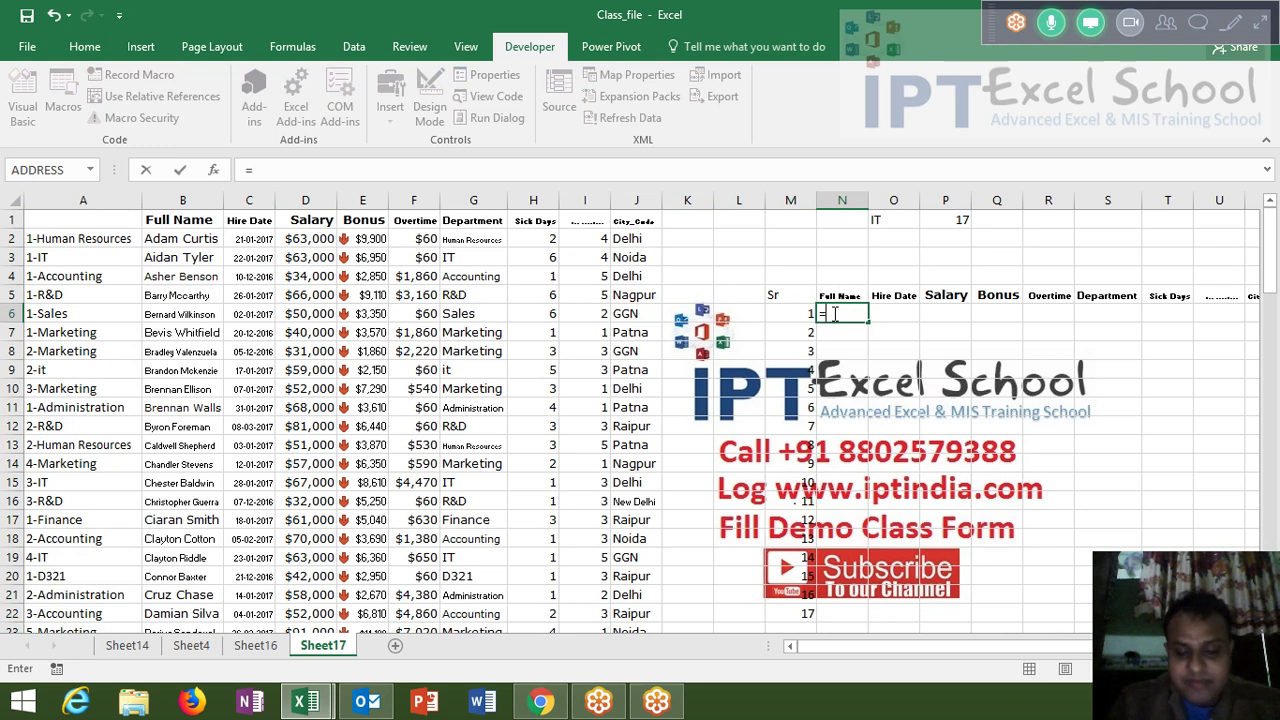
pyautogui.write('VLA(')
pyautogui.press('BackSpace')
pyautogui.press('BackSpace')
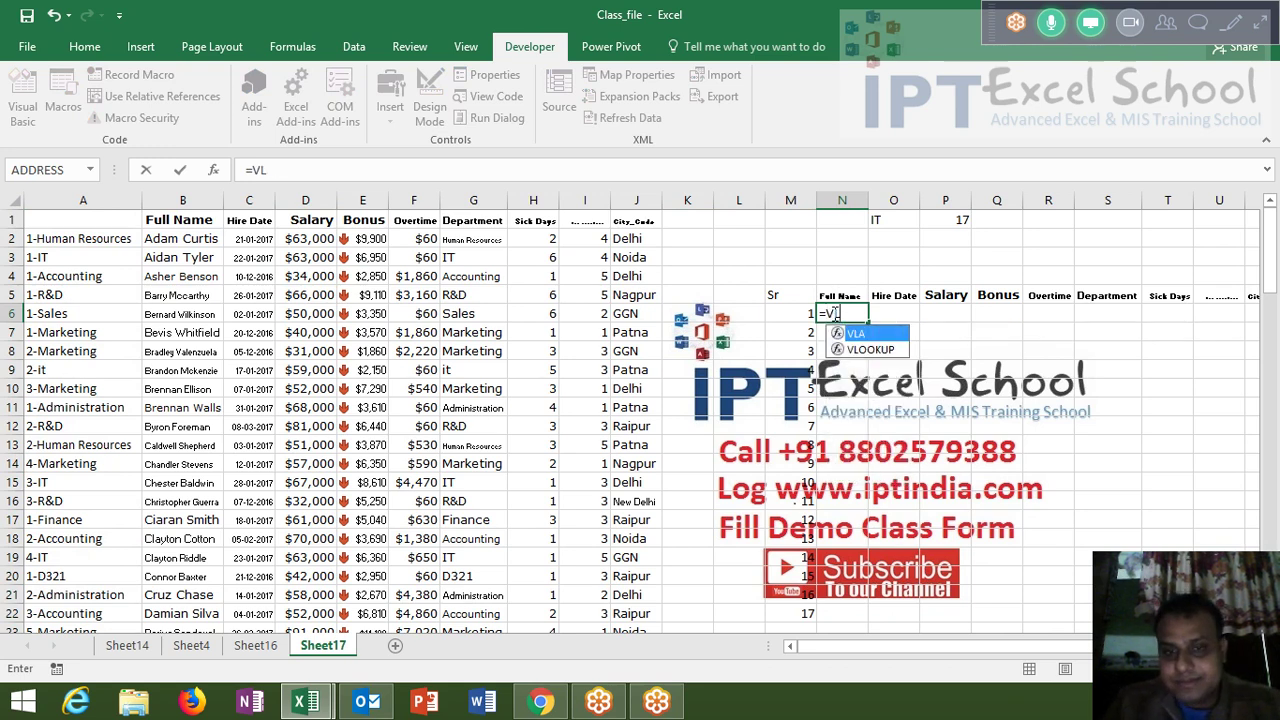
pyautogui.press('BackSpace')
pyautogui.write('l')
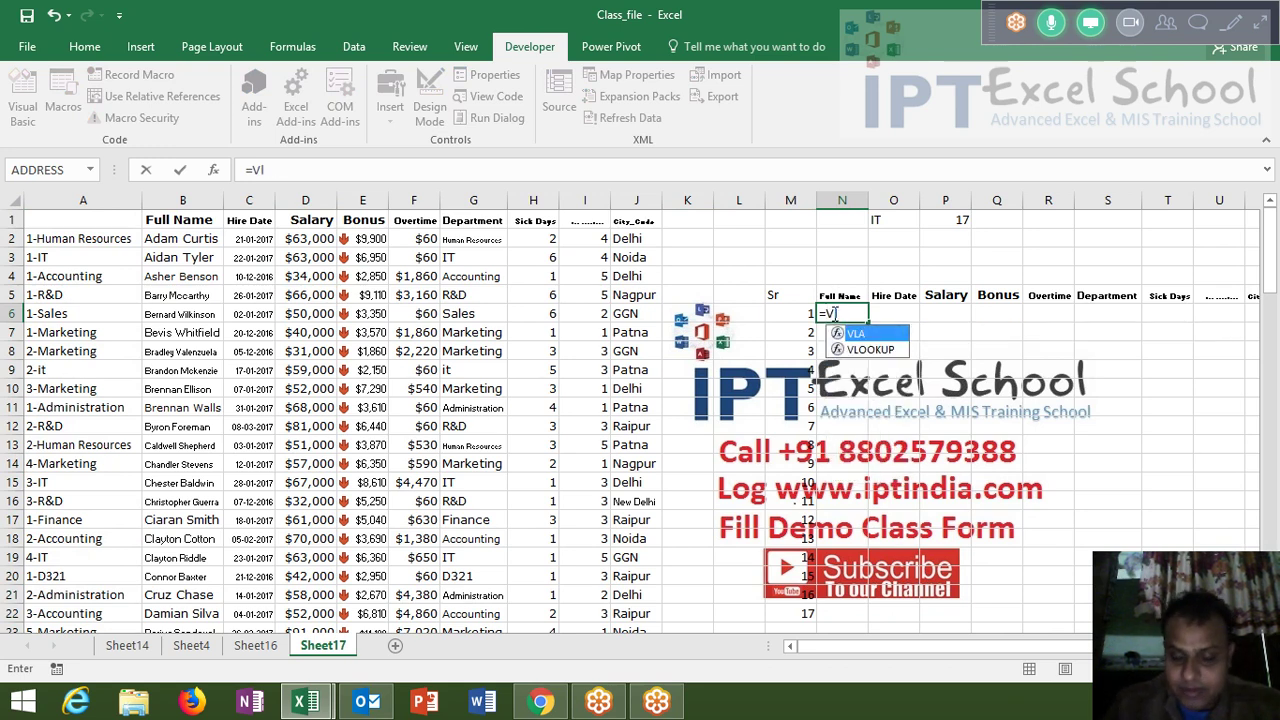
pyautogui.press('Down')
pyautogui.press('Tab')
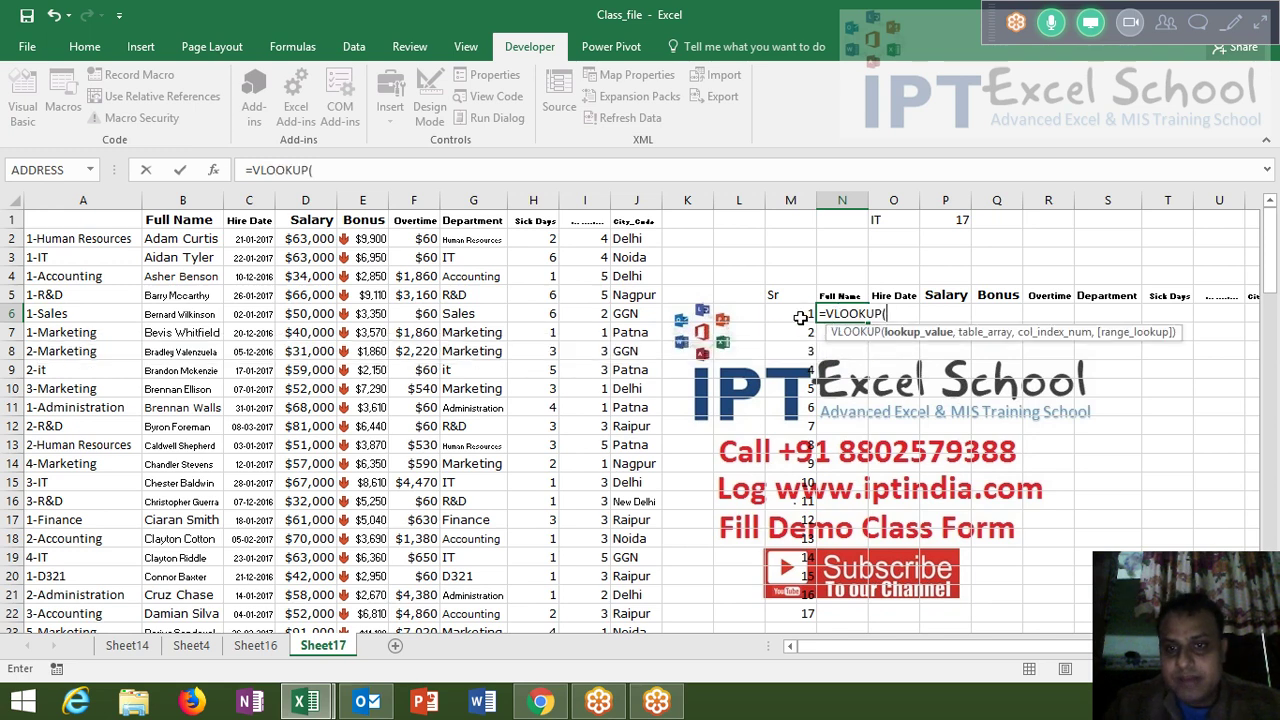
pyautogui.click(800, 316)
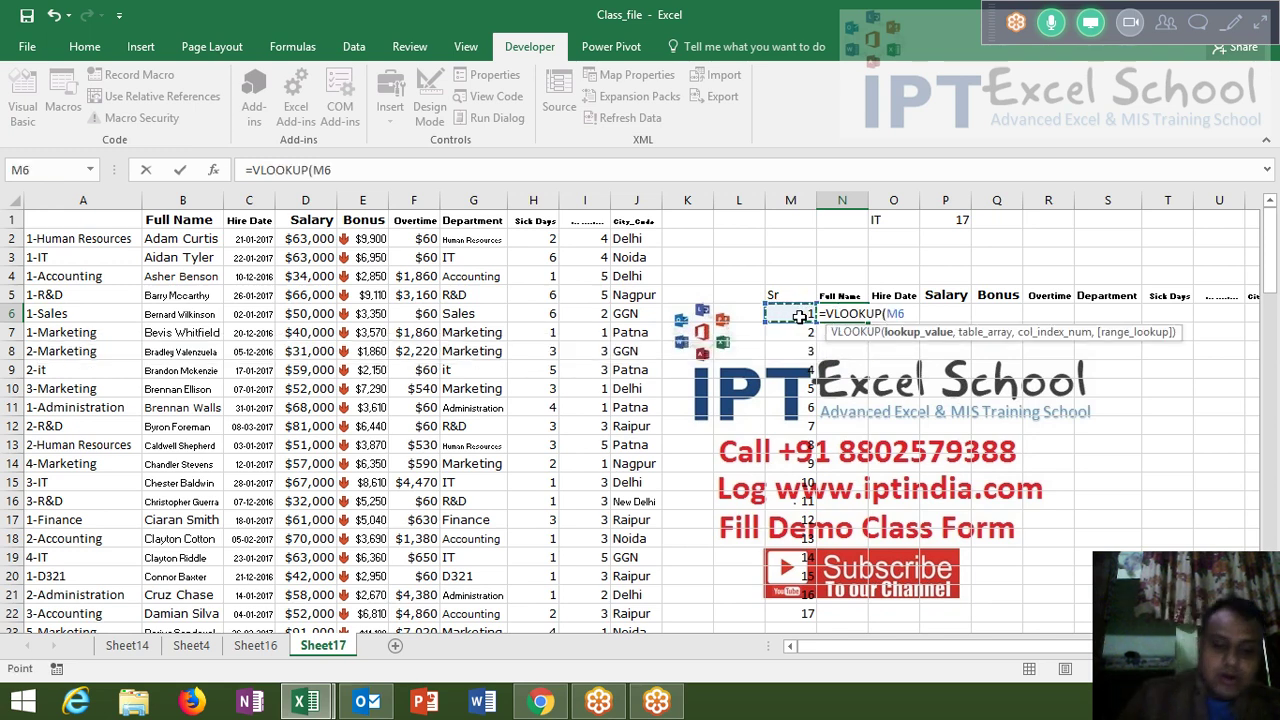
pyautogui.write('&"-')
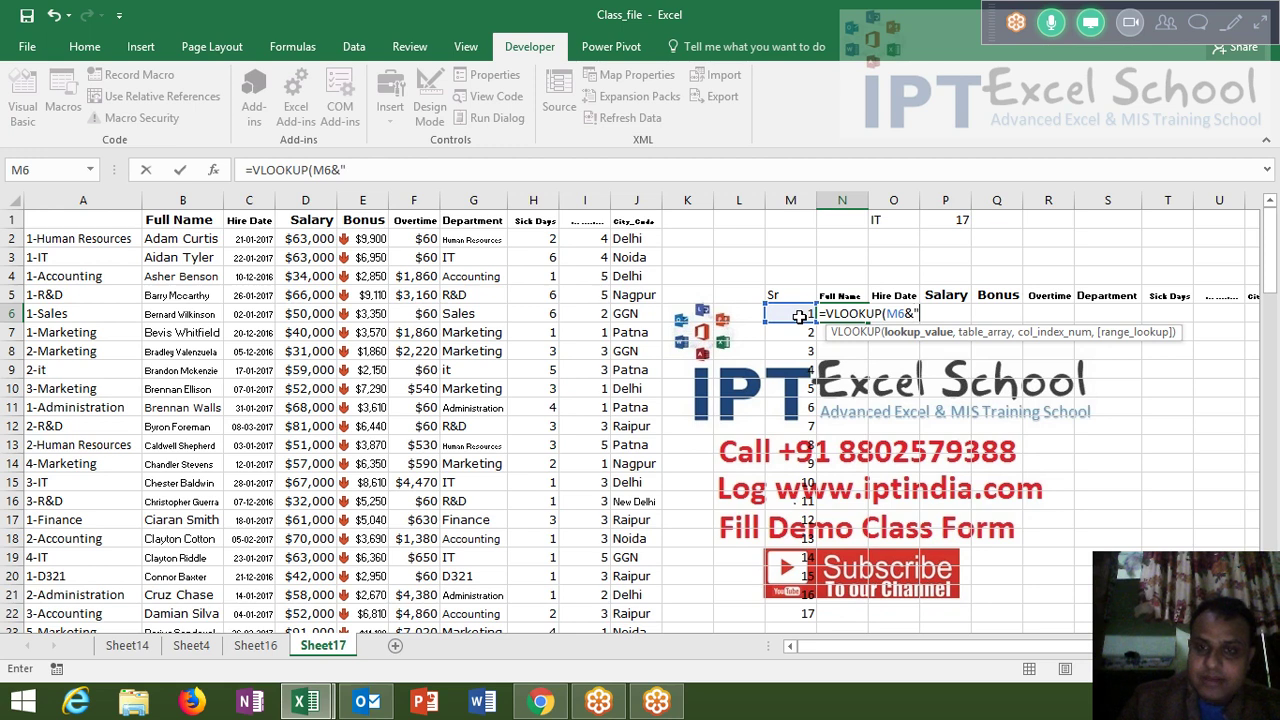
pyautogui.write('"&')
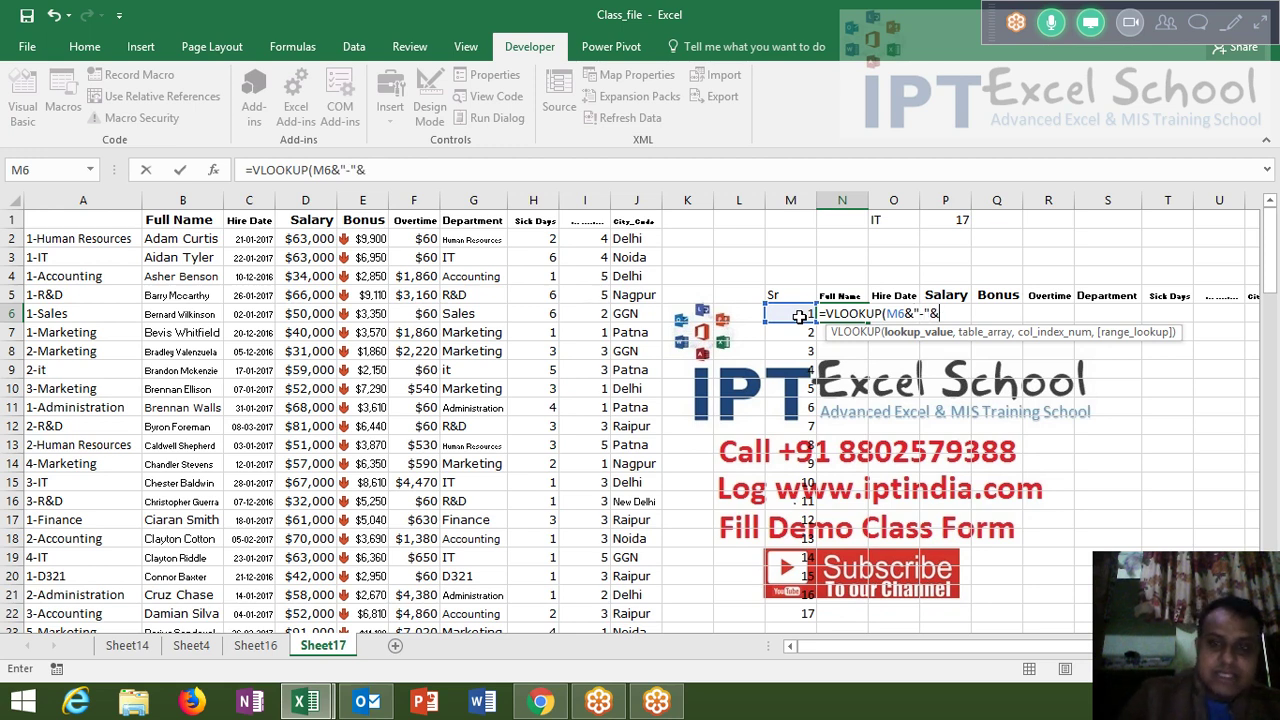
pyautogui.click(895, 222)
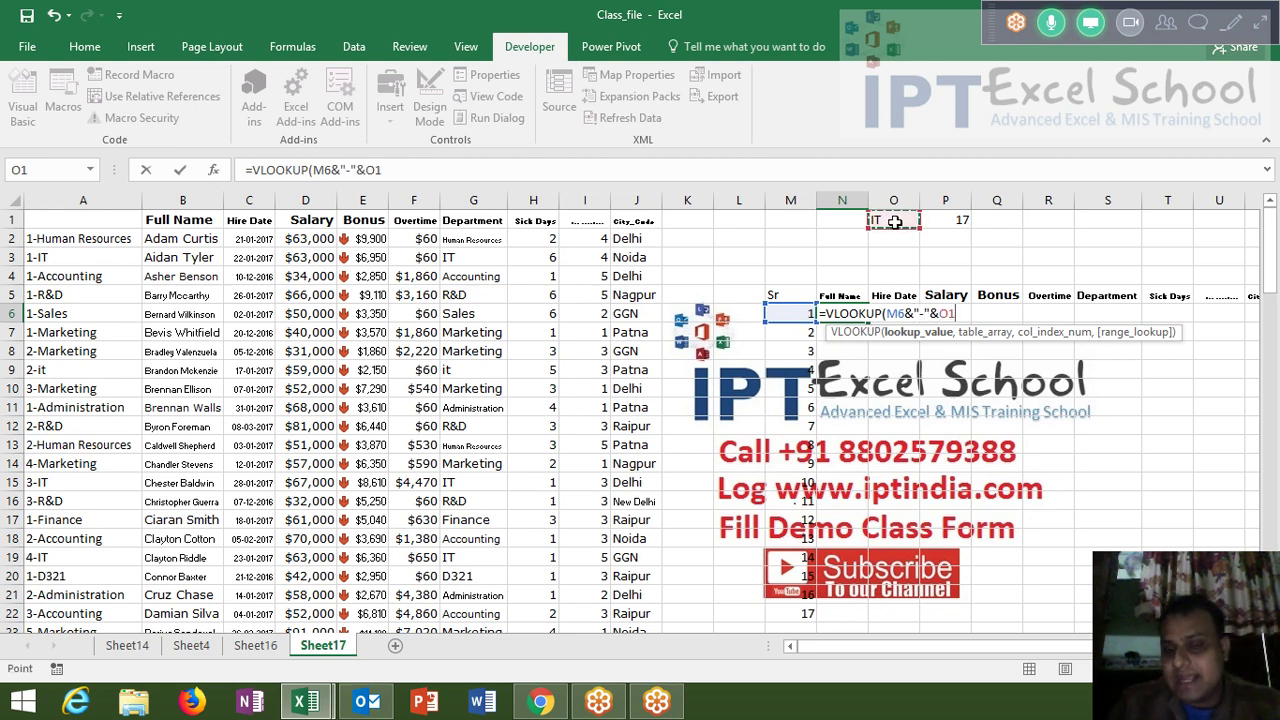
pyautogui.write(',')
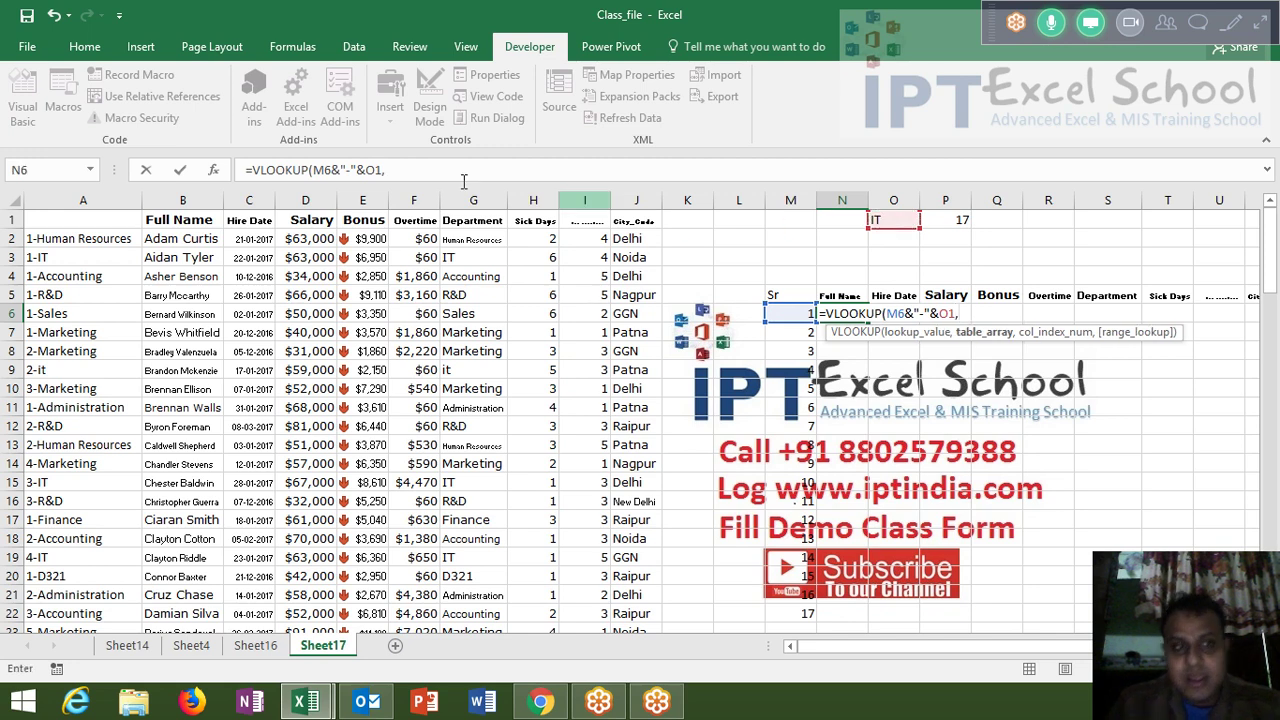
# - Complete it with table A:J, column MATCH(N5,1:1,0) and exact match 0
pyautogui.moveTo(118, 187); pyautogui.dragTo(654, 199)
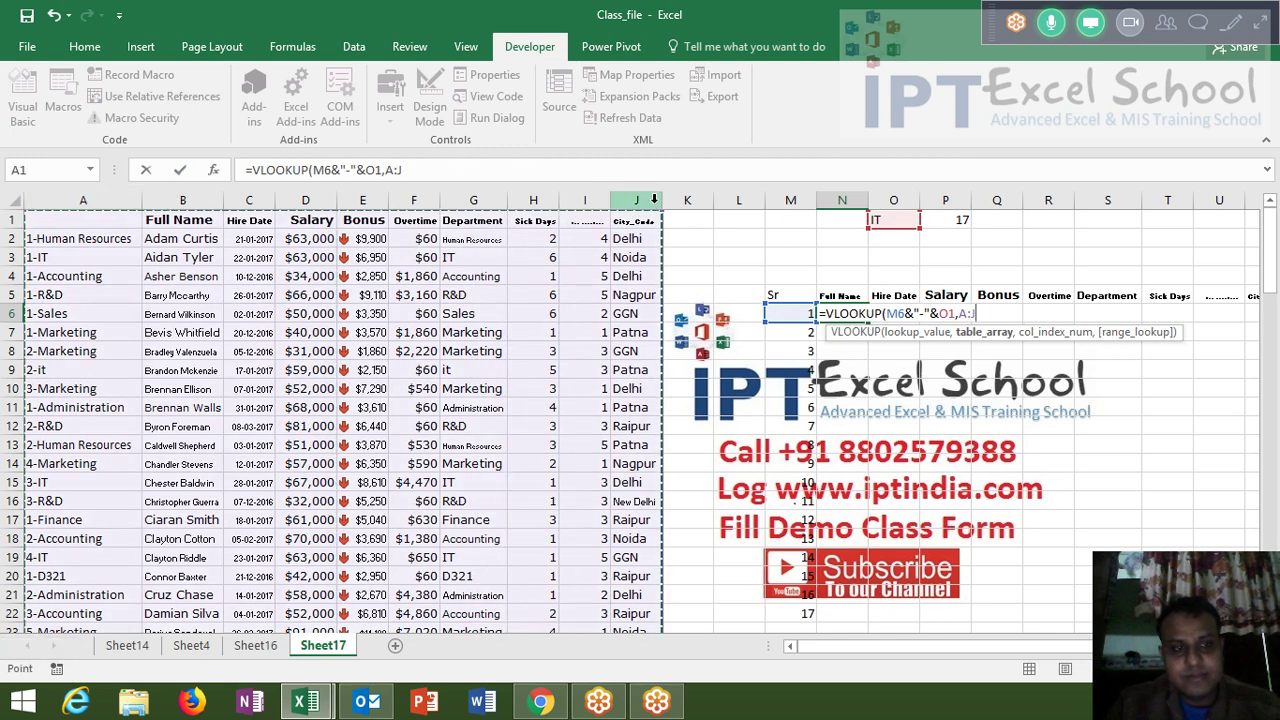
pyautogui.write(',')
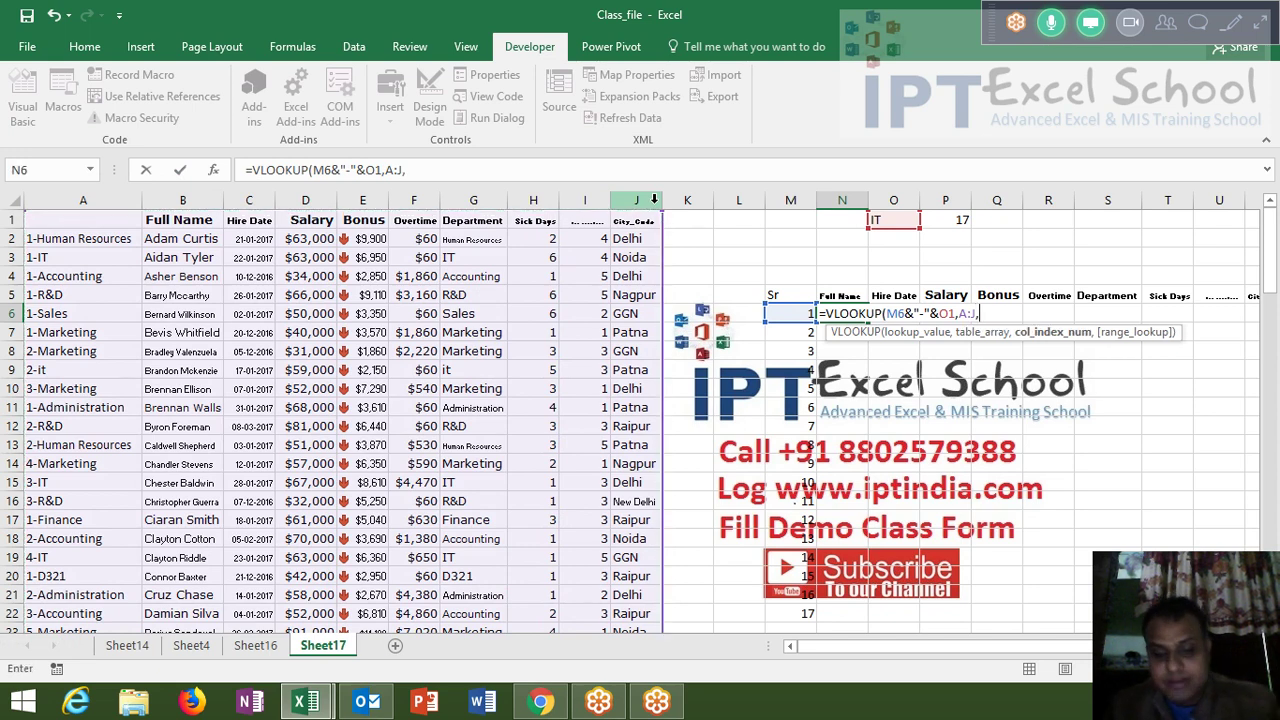
pyautogui.write('mat')
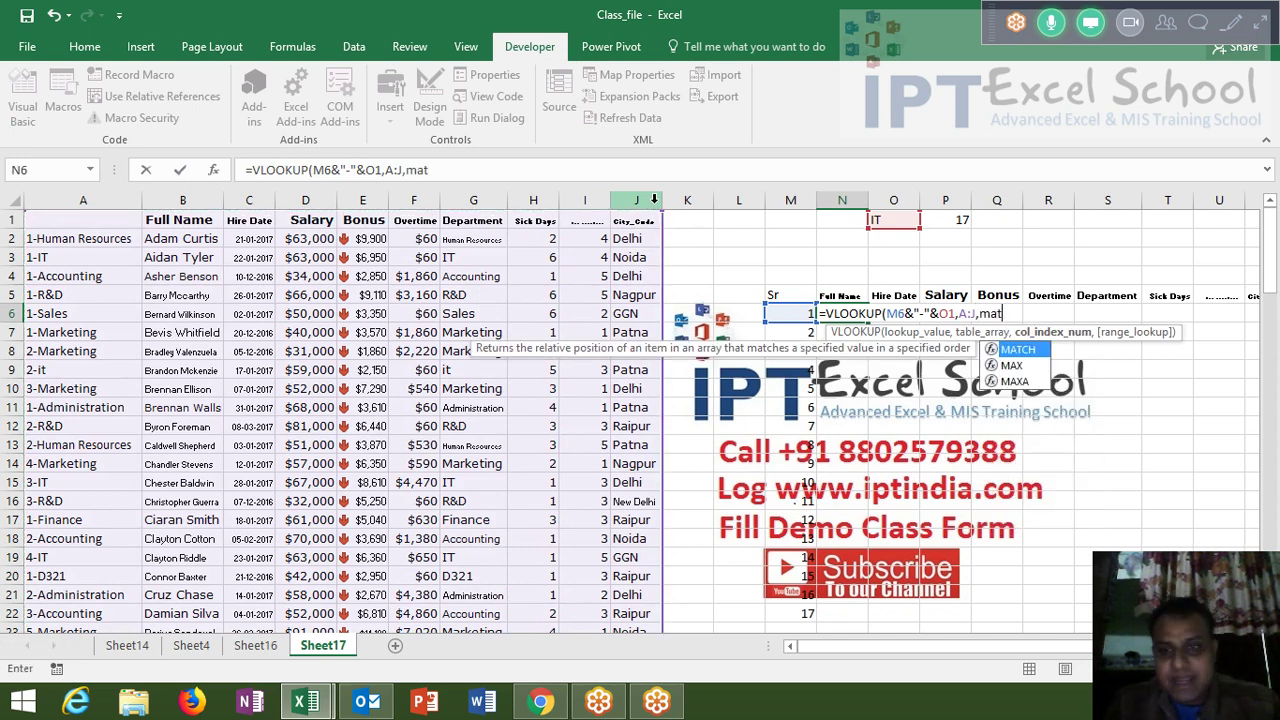
pyautogui.press('Tab')
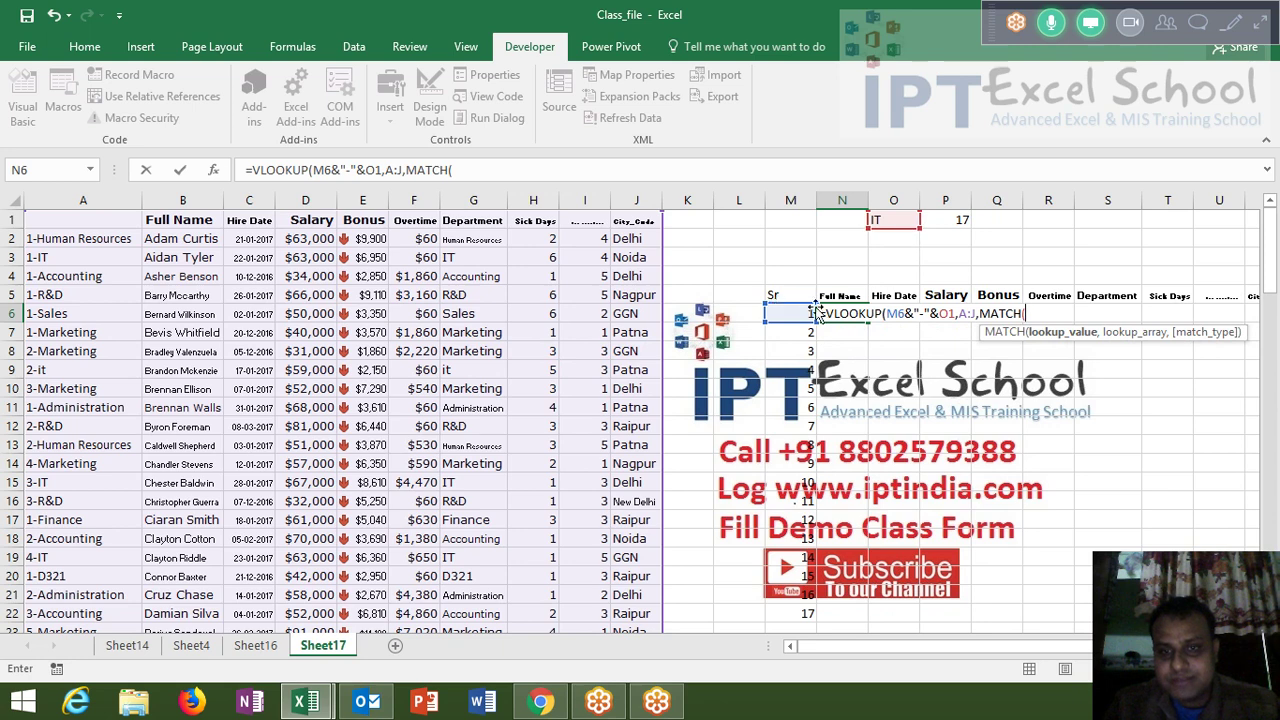
pyautogui.click(835, 297)
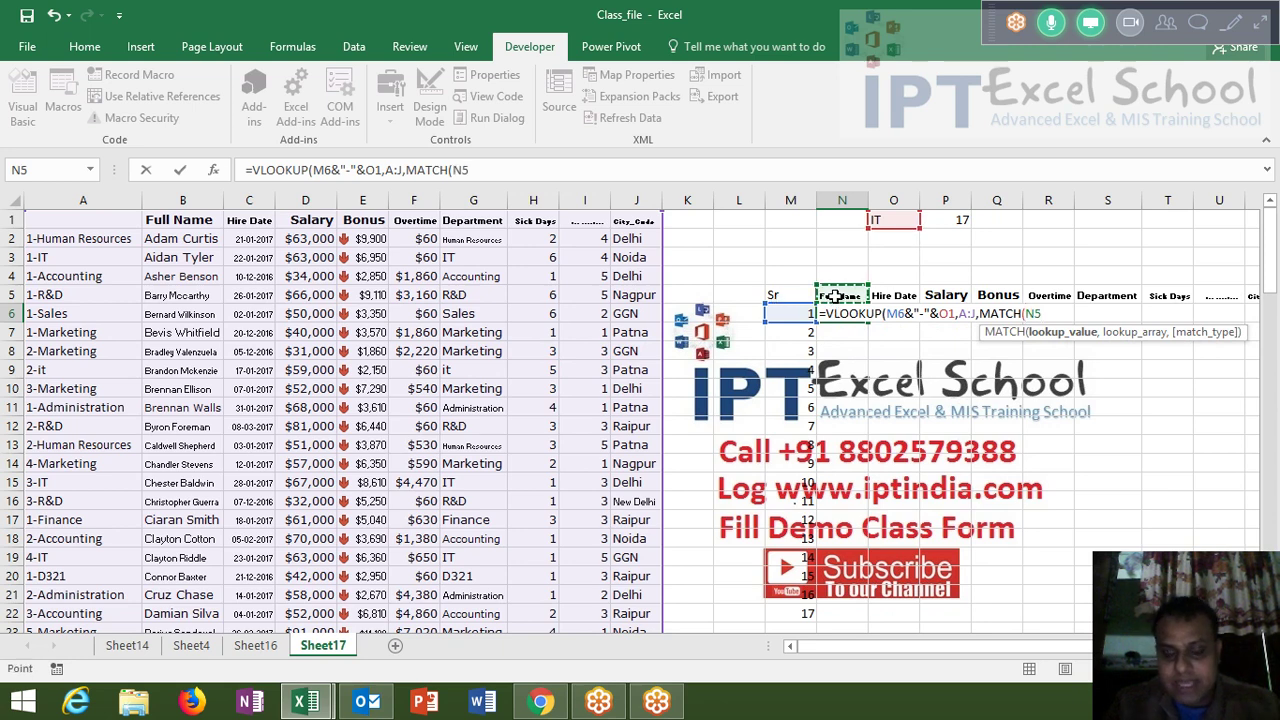
pyautogui.write(',')
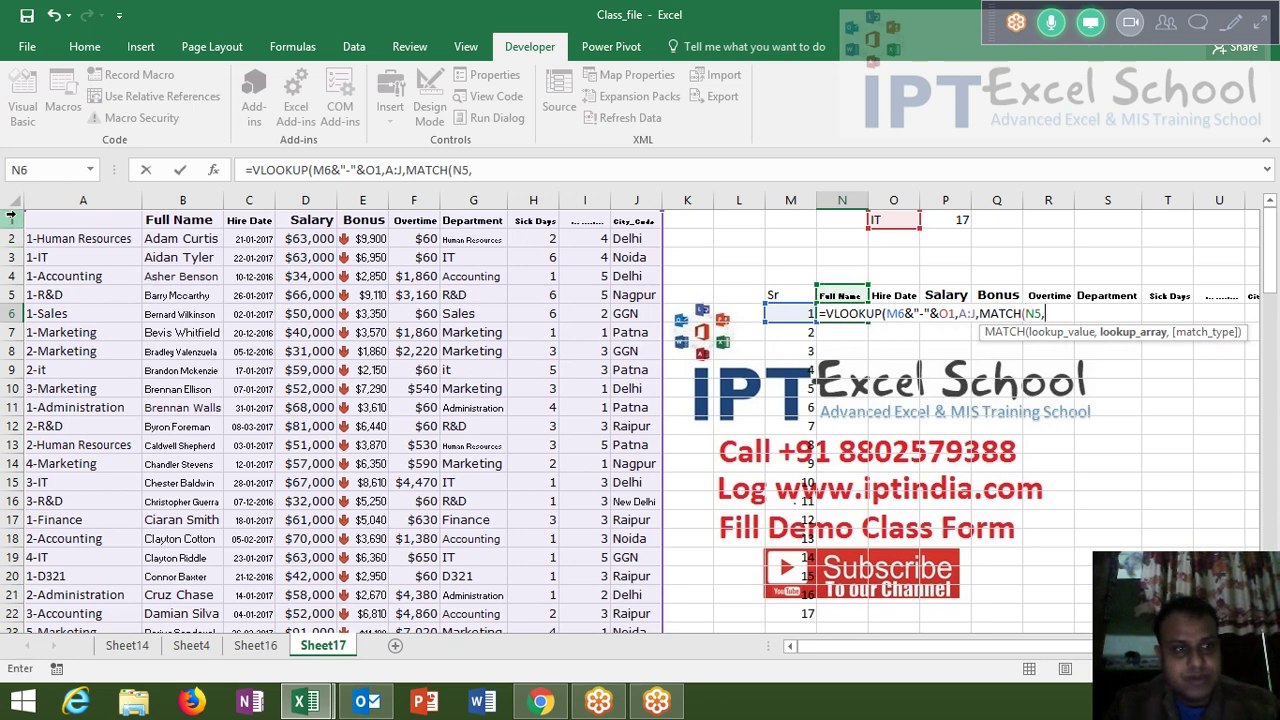
pyautogui.click(12, 219)
pyautogui.write(',')
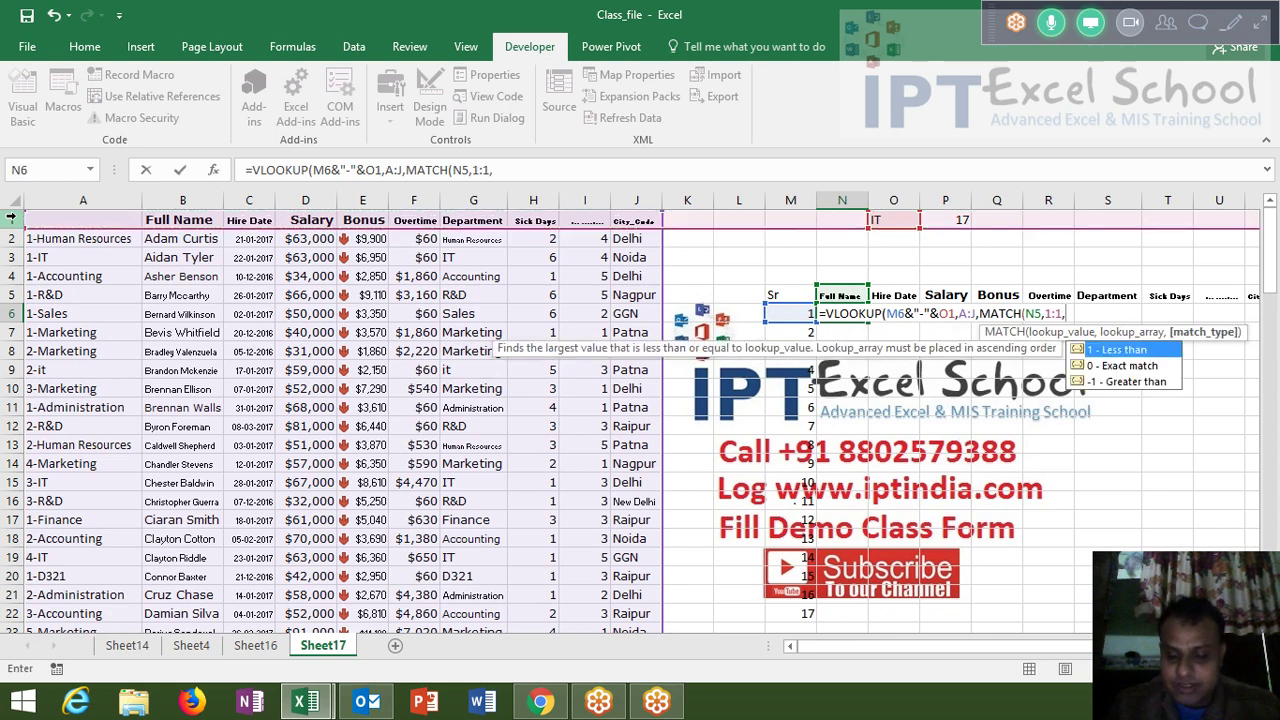
pyautogui.write('0),')
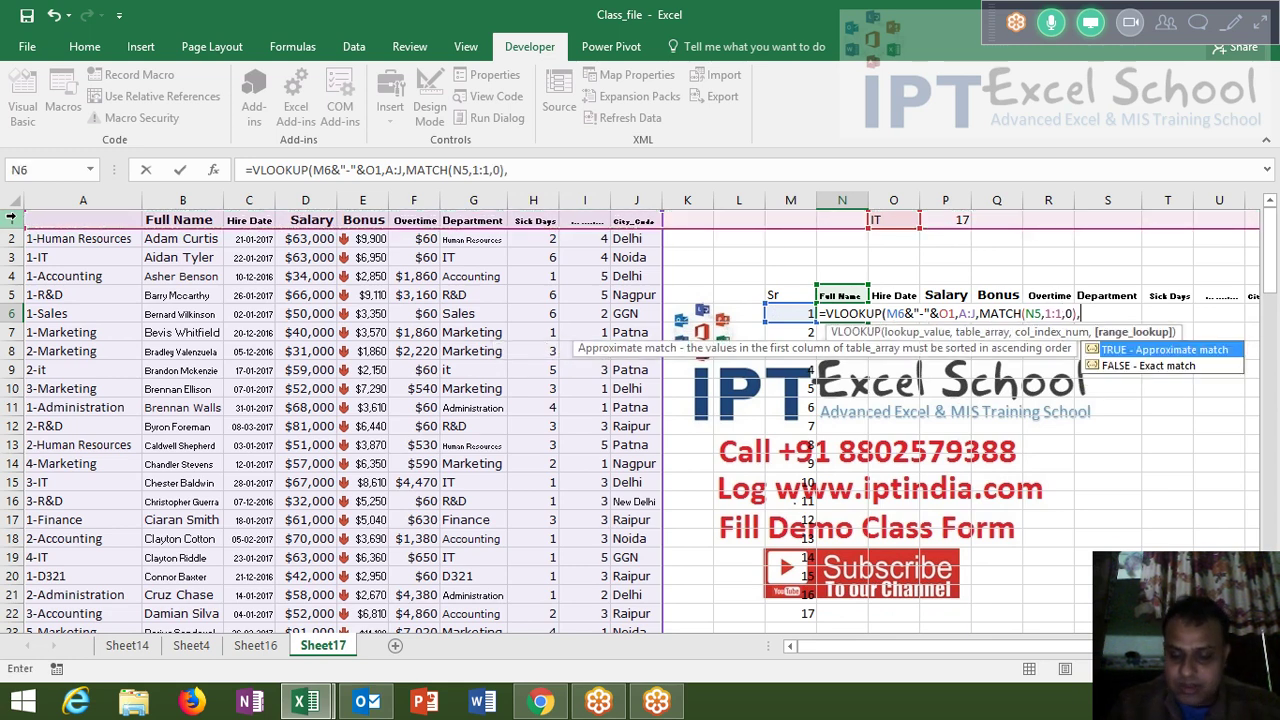
pyautogui.write(')')
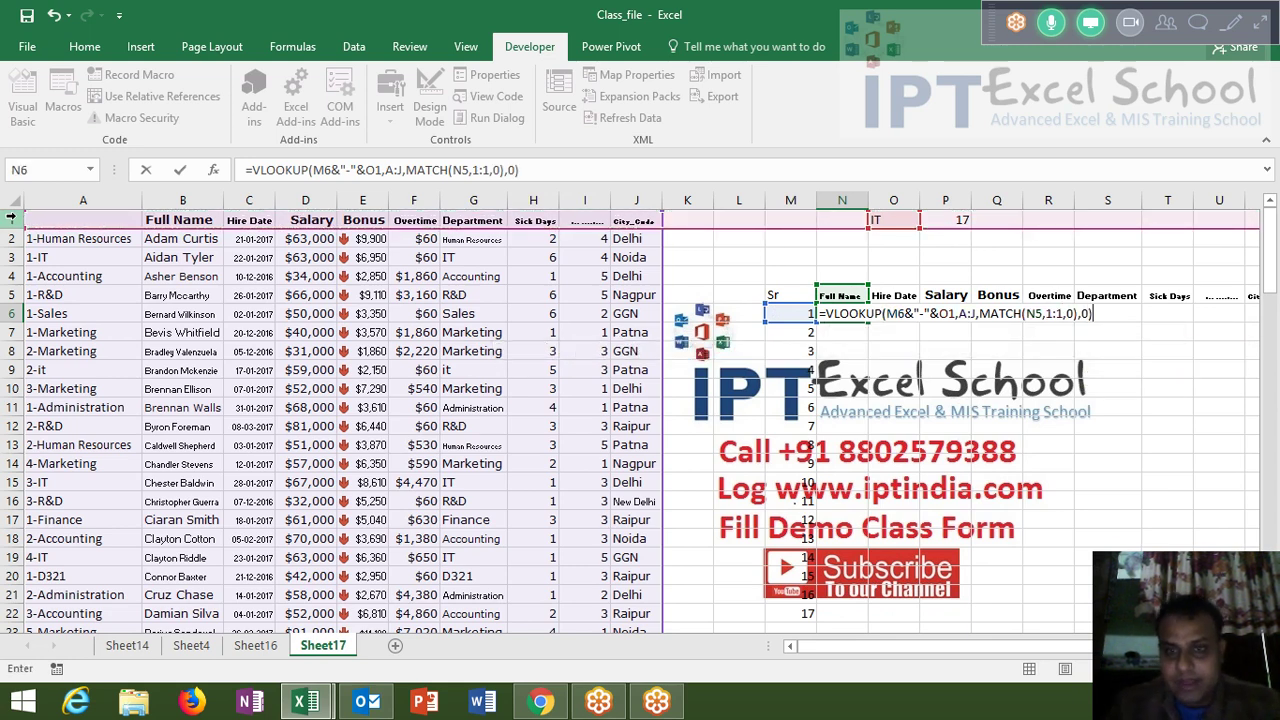
pyautogui.press('Return')
pyautogui.press('Up')
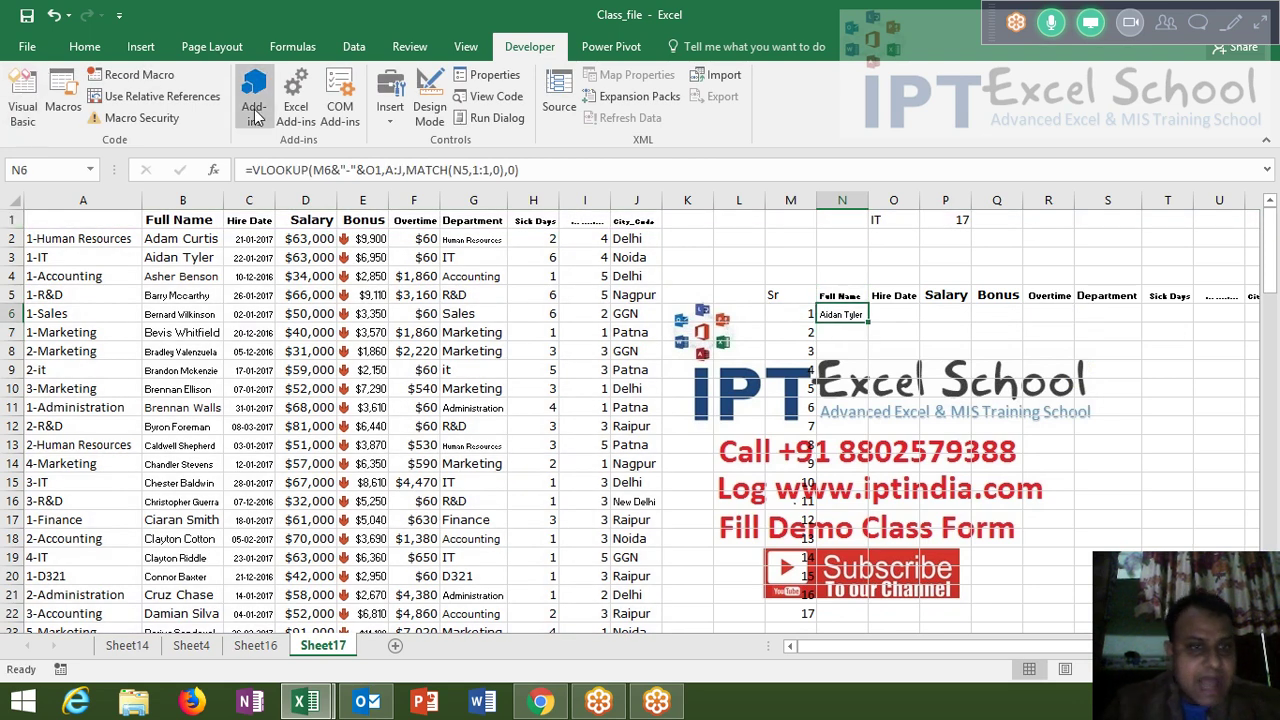
# - Change N6's lookup references to $M6, $O$1 and $A:$J
pyautogui.click(316, 170)
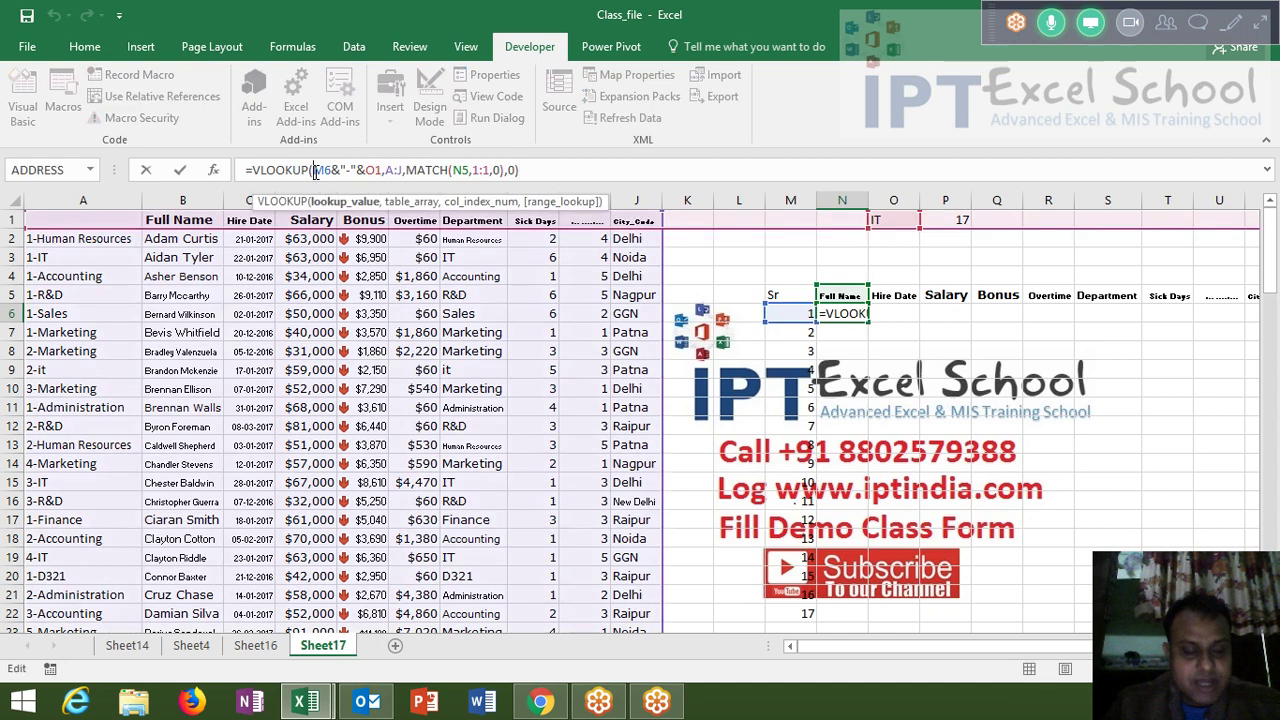
pyautogui.write('$')
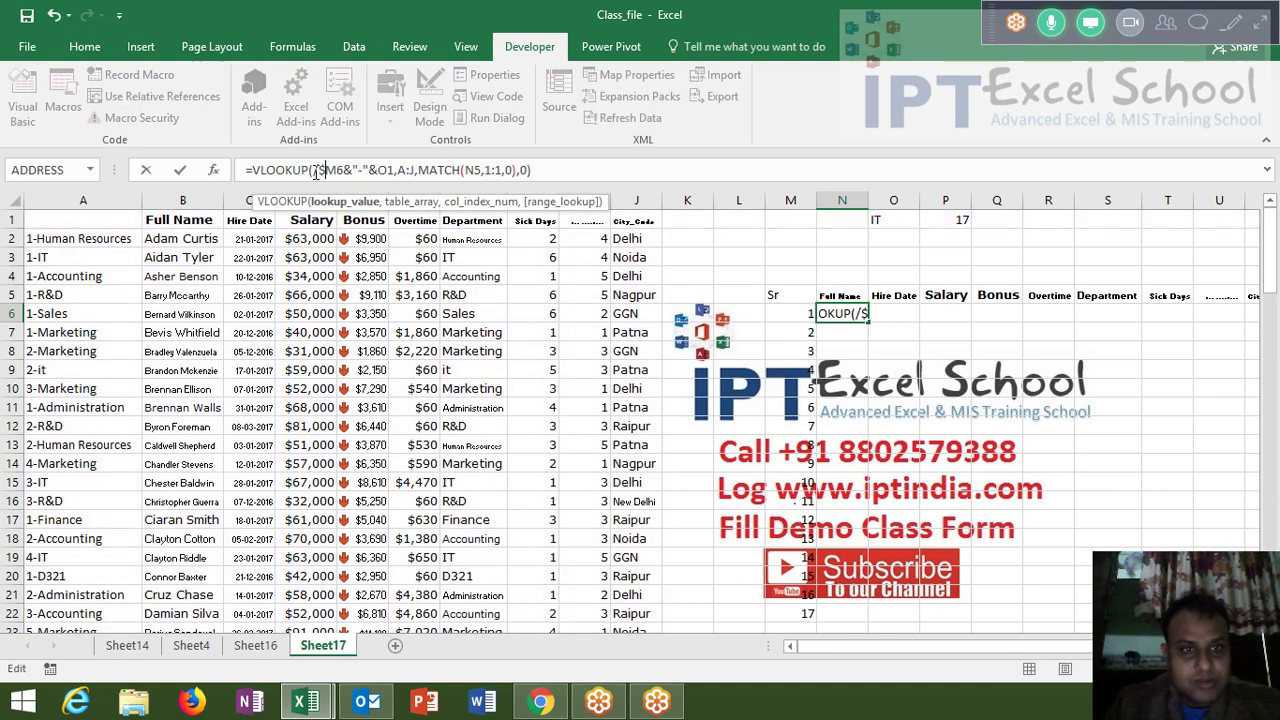
pyautogui.press('BackSpace')
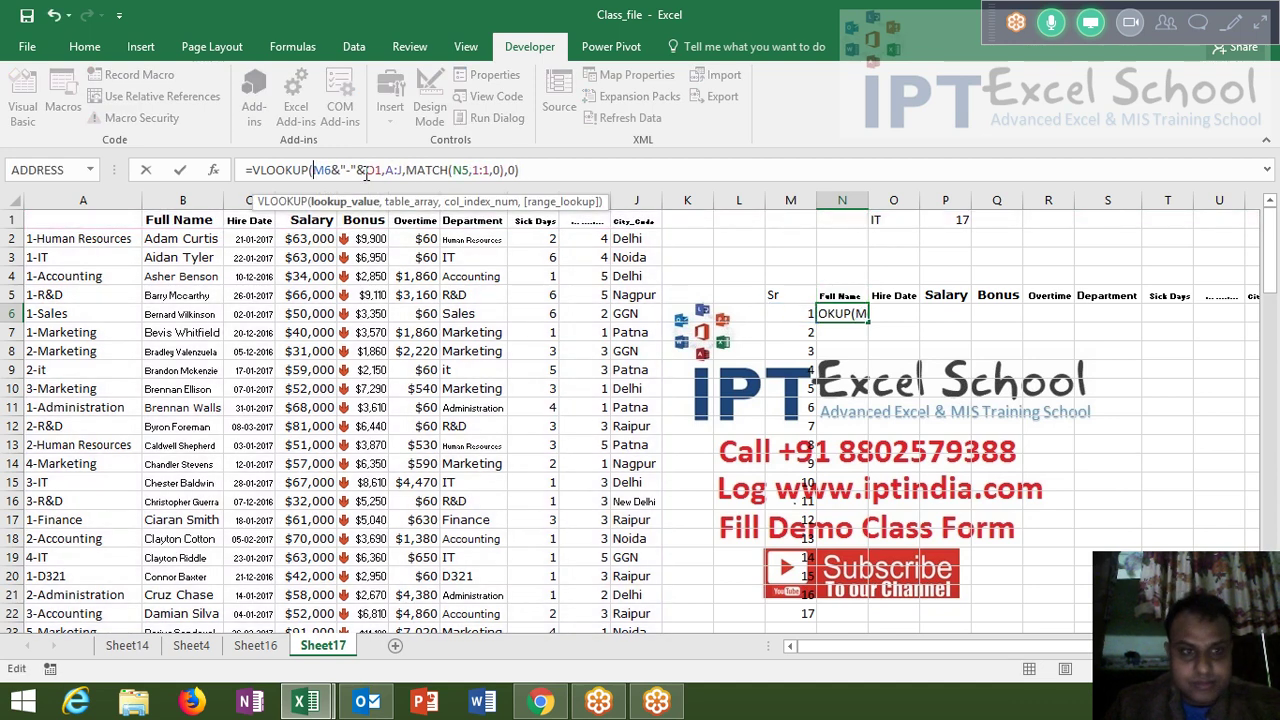
pyautogui.write('$')
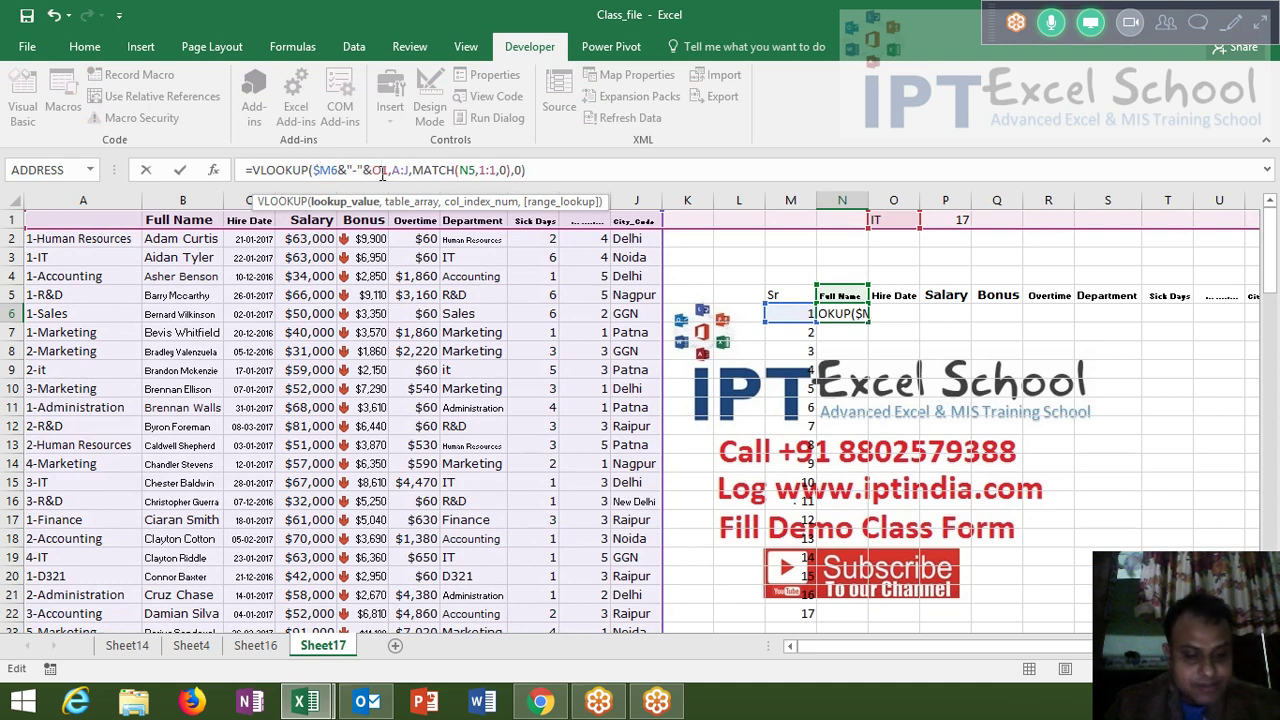
pyautogui.press('F4')
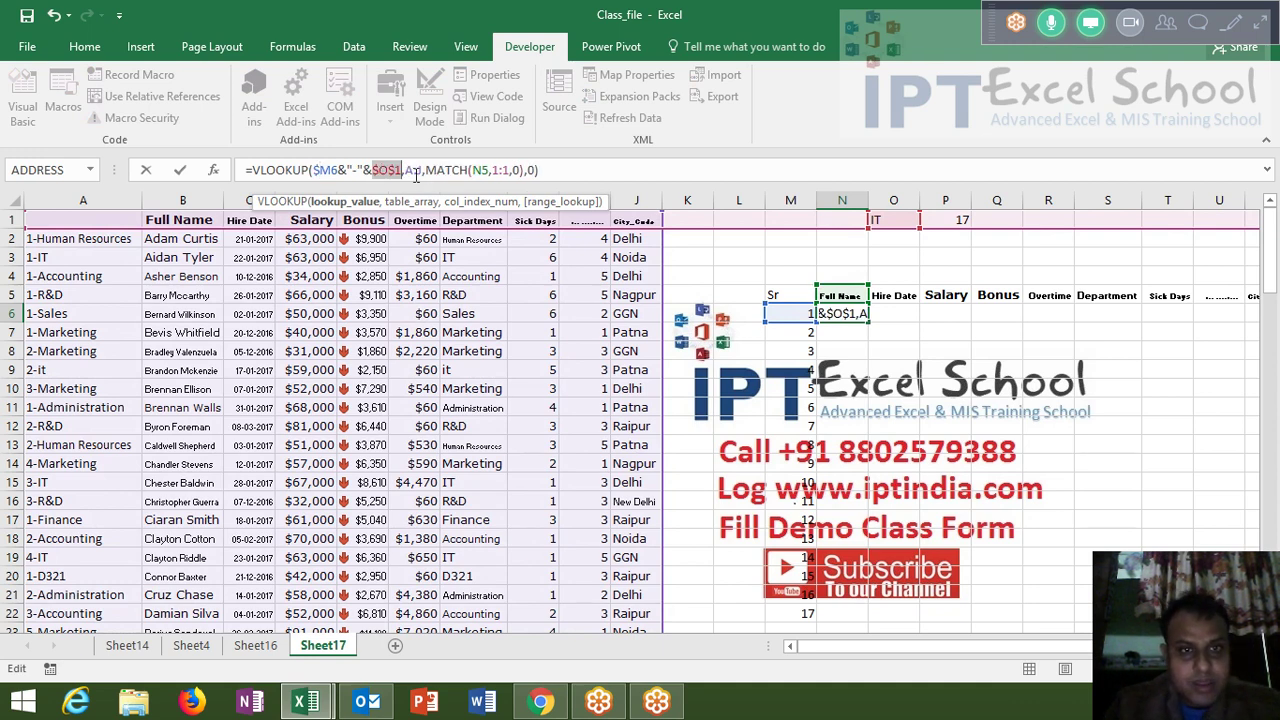
pyautogui.click(416, 172)
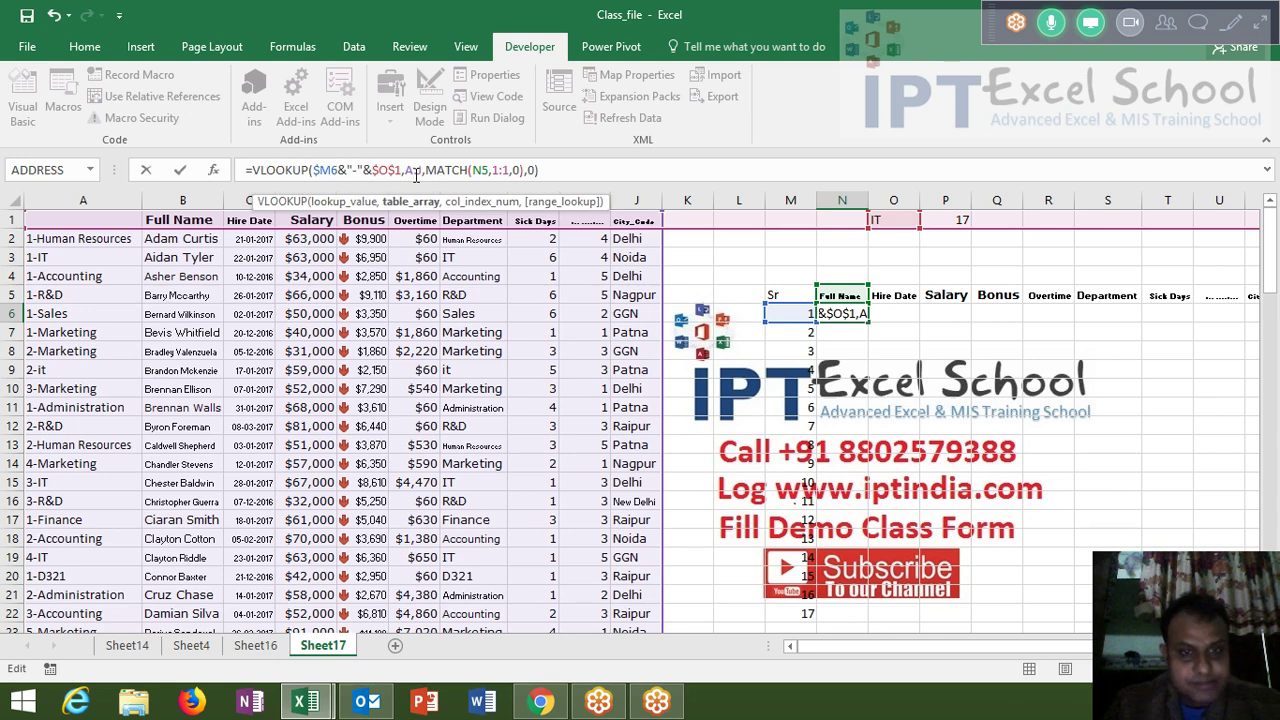
pyautogui.press('F4')
pyautogui.click(496, 172)
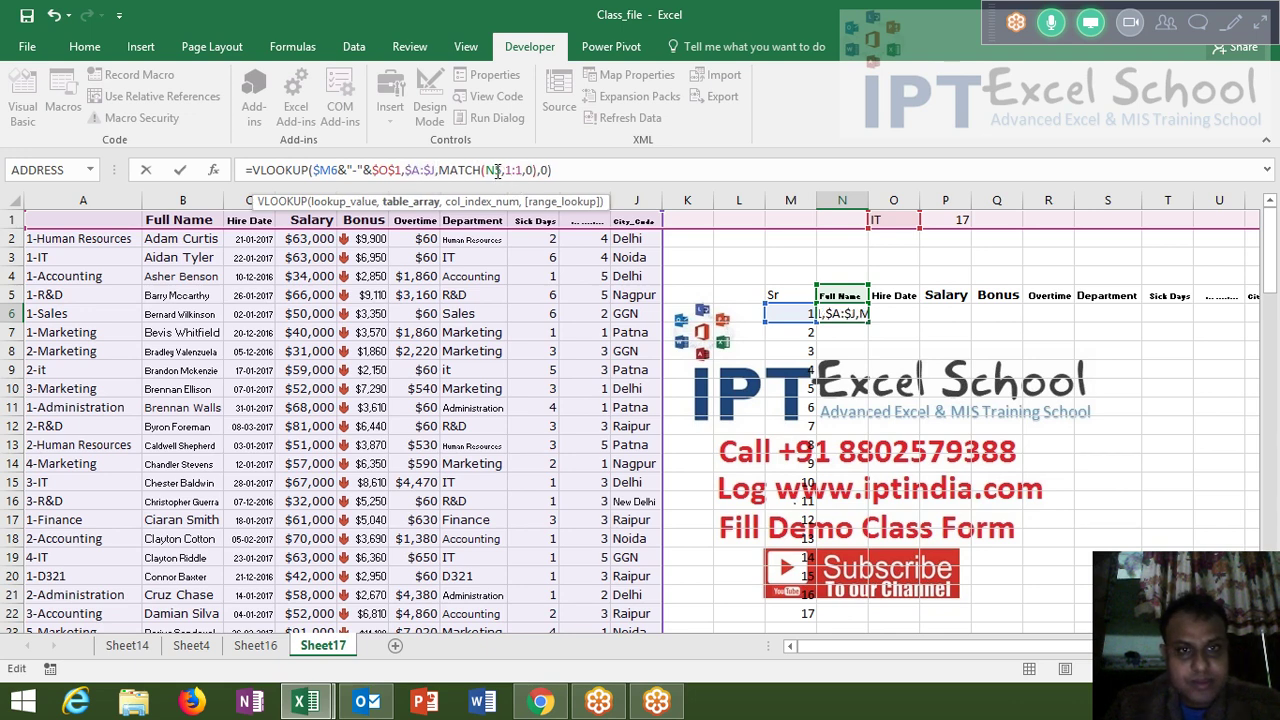
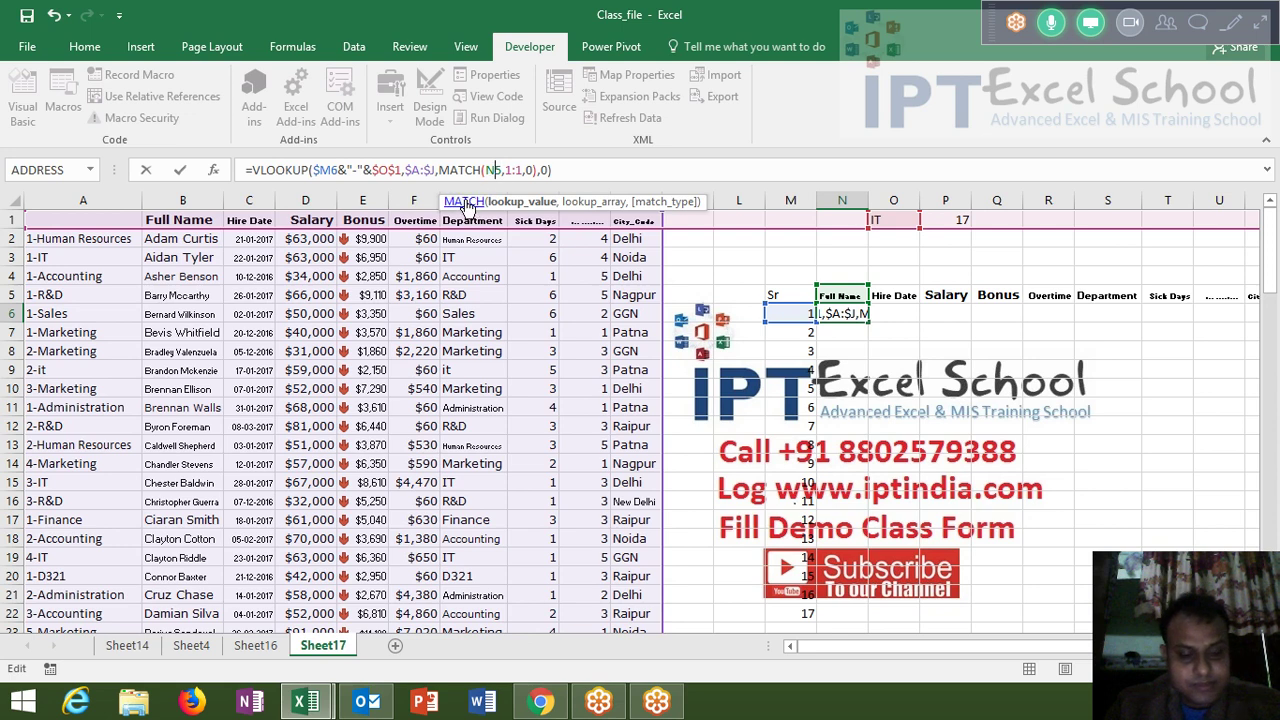
# - Anchor N6's MATCH arguments as N$5 and $1:$1 so the lookup formula copies correctly
pyautogui.write('$')
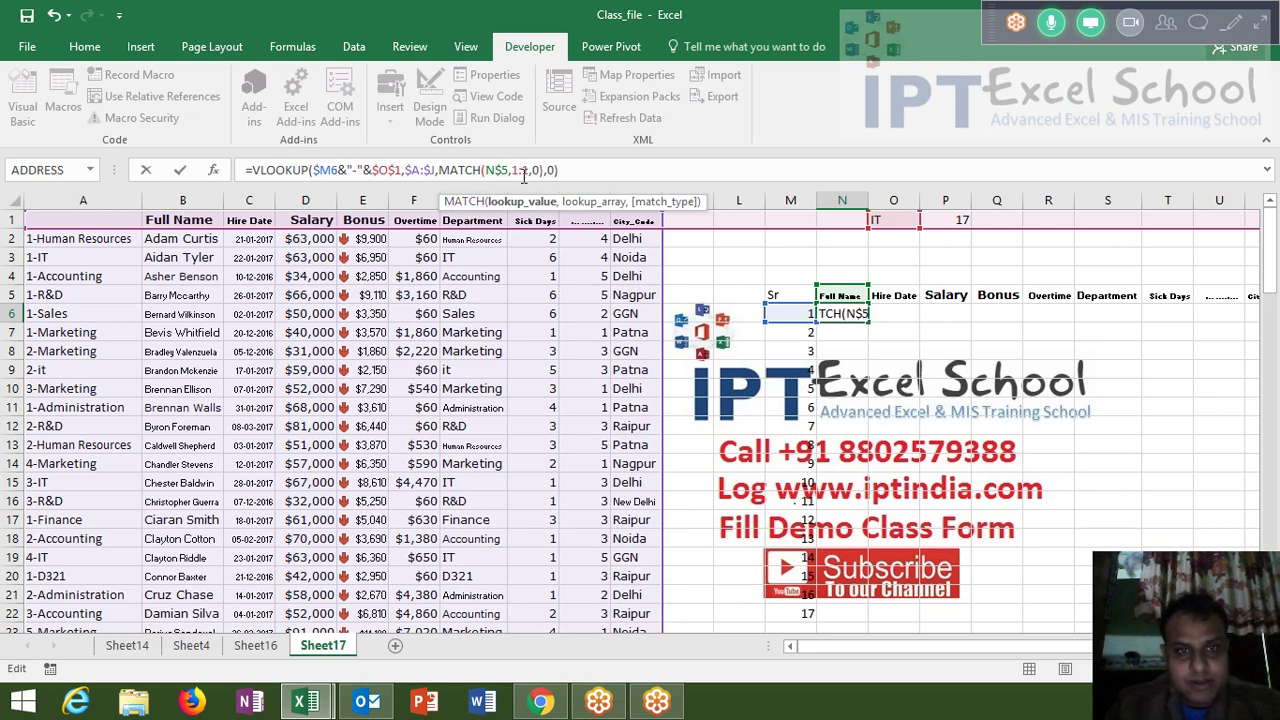
pyautogui.click(523, 176)
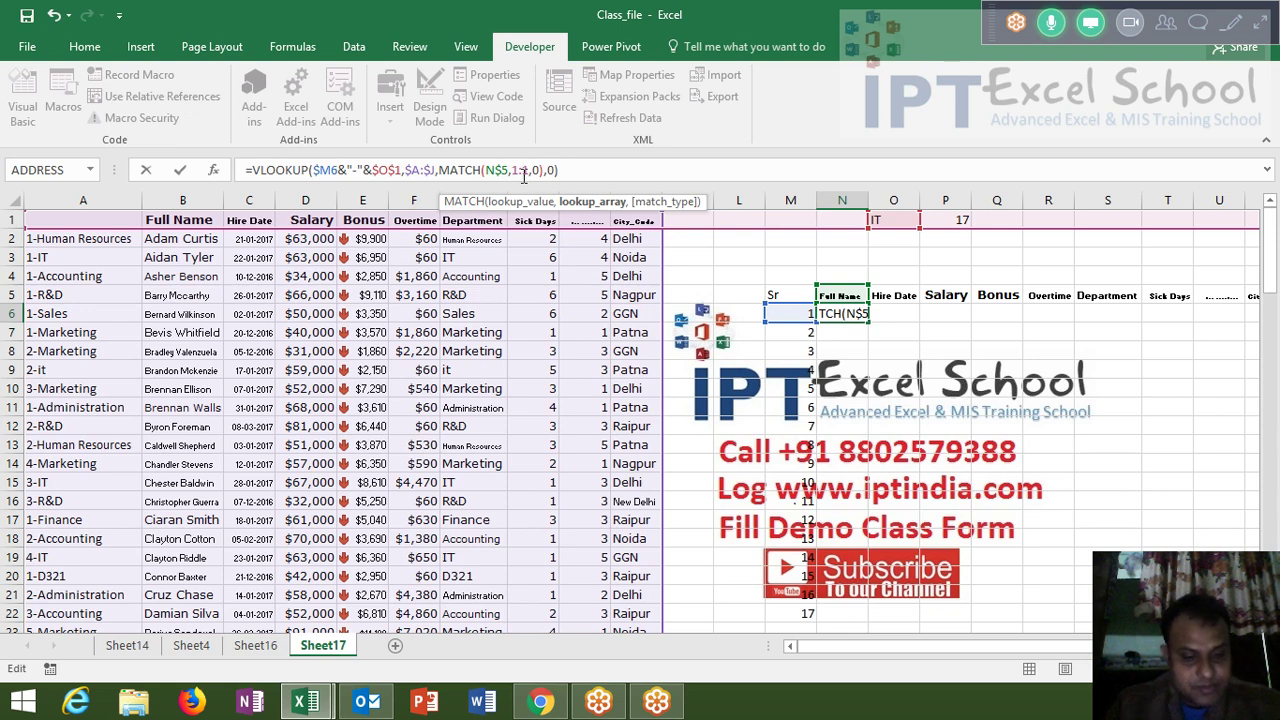
pyautogui.press('F4')
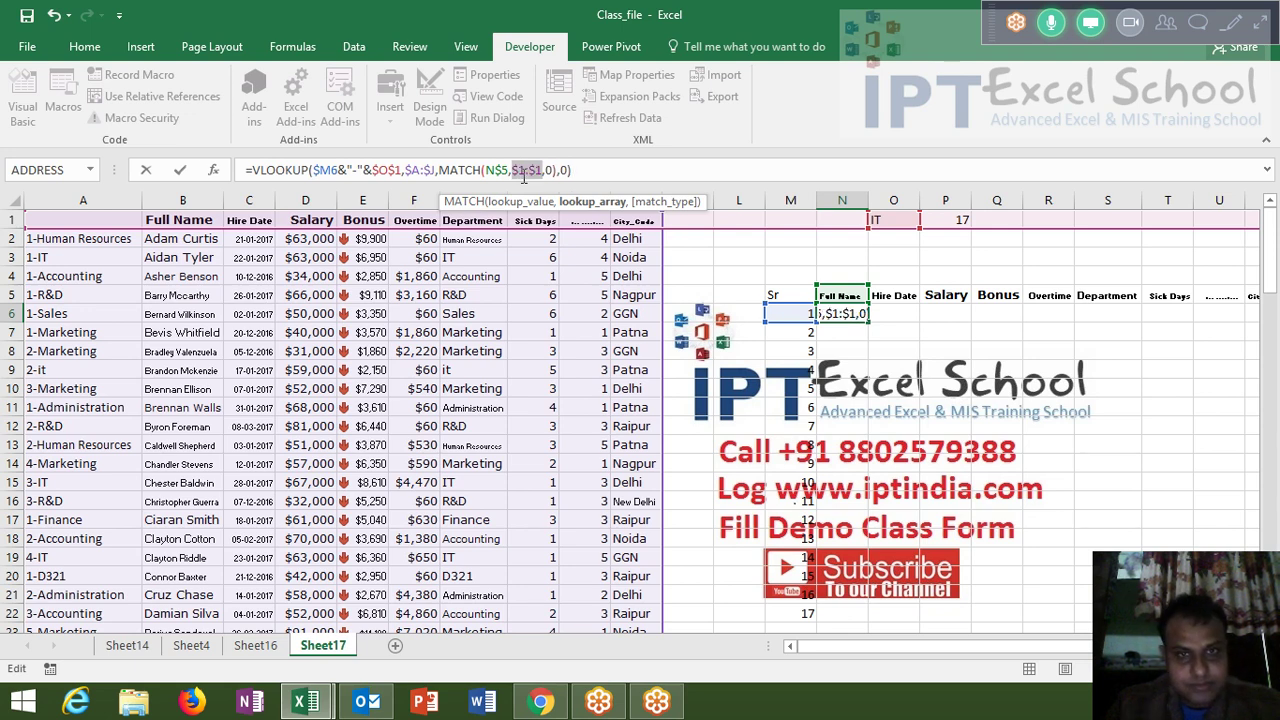
pyautogui.hotkey('ctrl', 'Return')
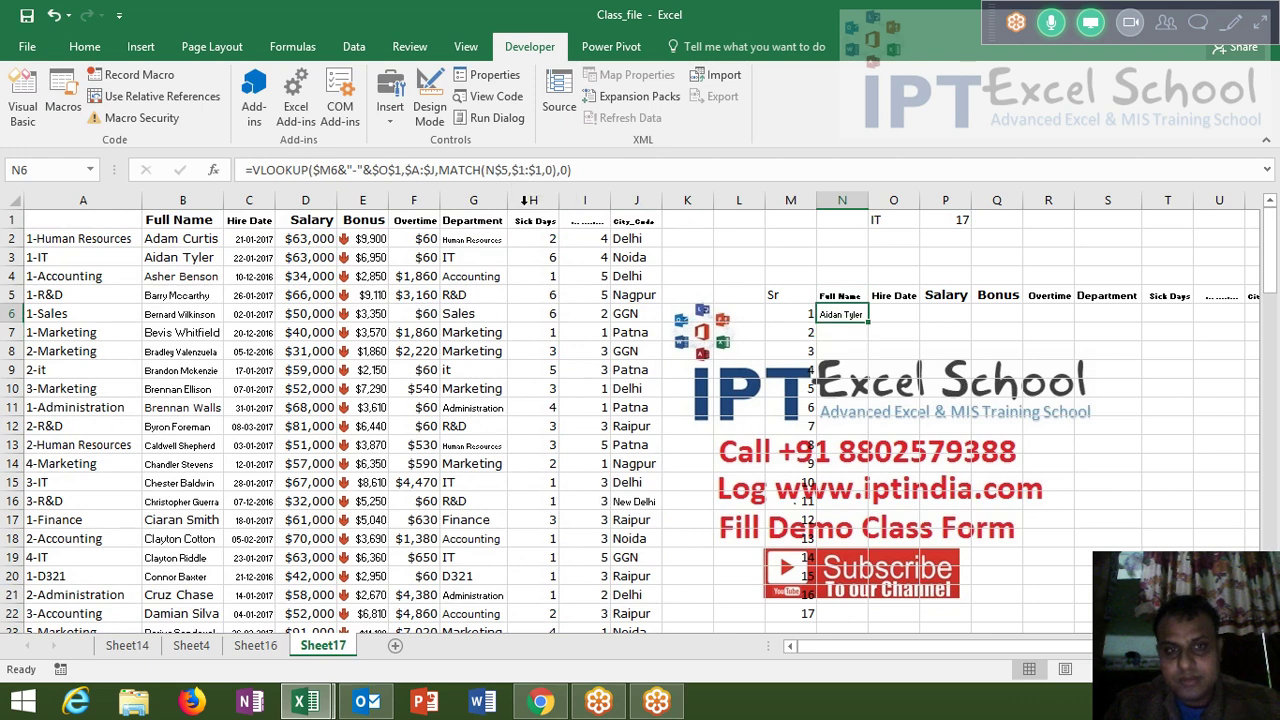
# - Fill N6's lookup formula right to V6, then down through row 33 for the IT employees
pyautogui.moveTo(864, 315)
pyautogui.mouseDown()
pyautogui.moveTo(1200, 311)
pyautogui.moveTo(1185, 313)
pyautogui.mouseUp()
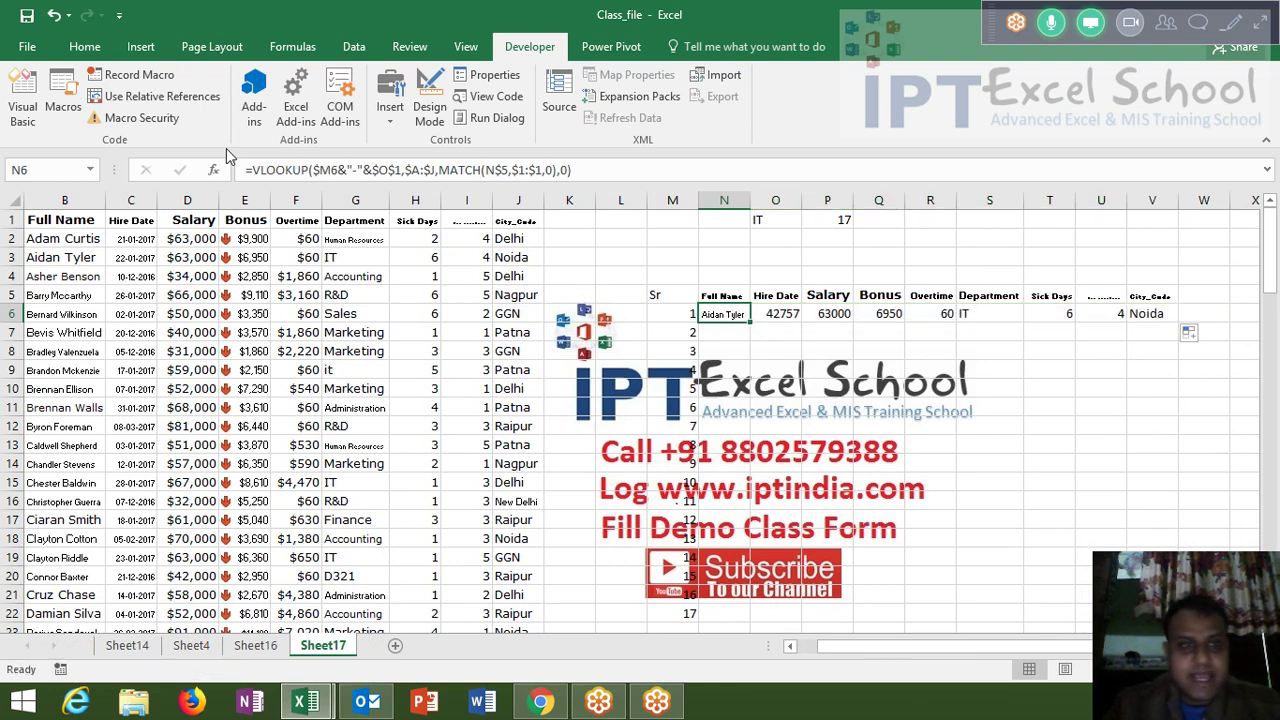
pyautogui.click(251, 171)
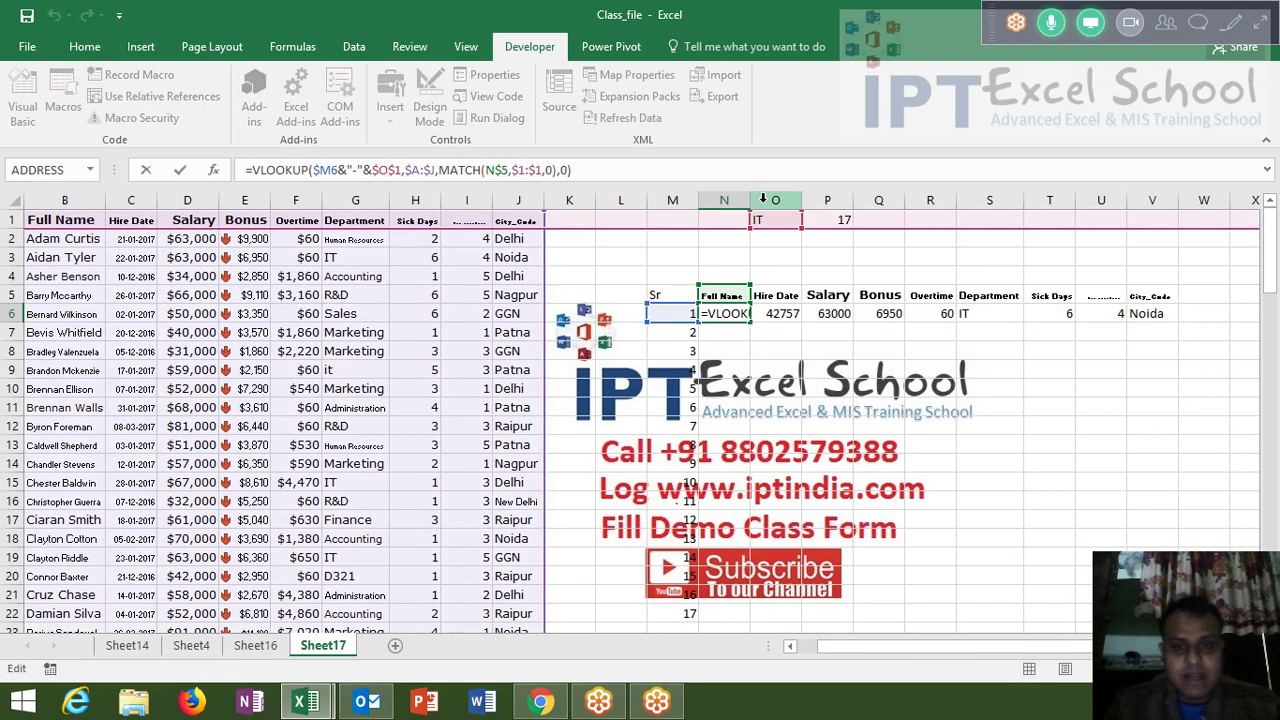
pyautogui.press('Escape')
pyautogui.hotkey('ctrl', 'shift', 'Right')
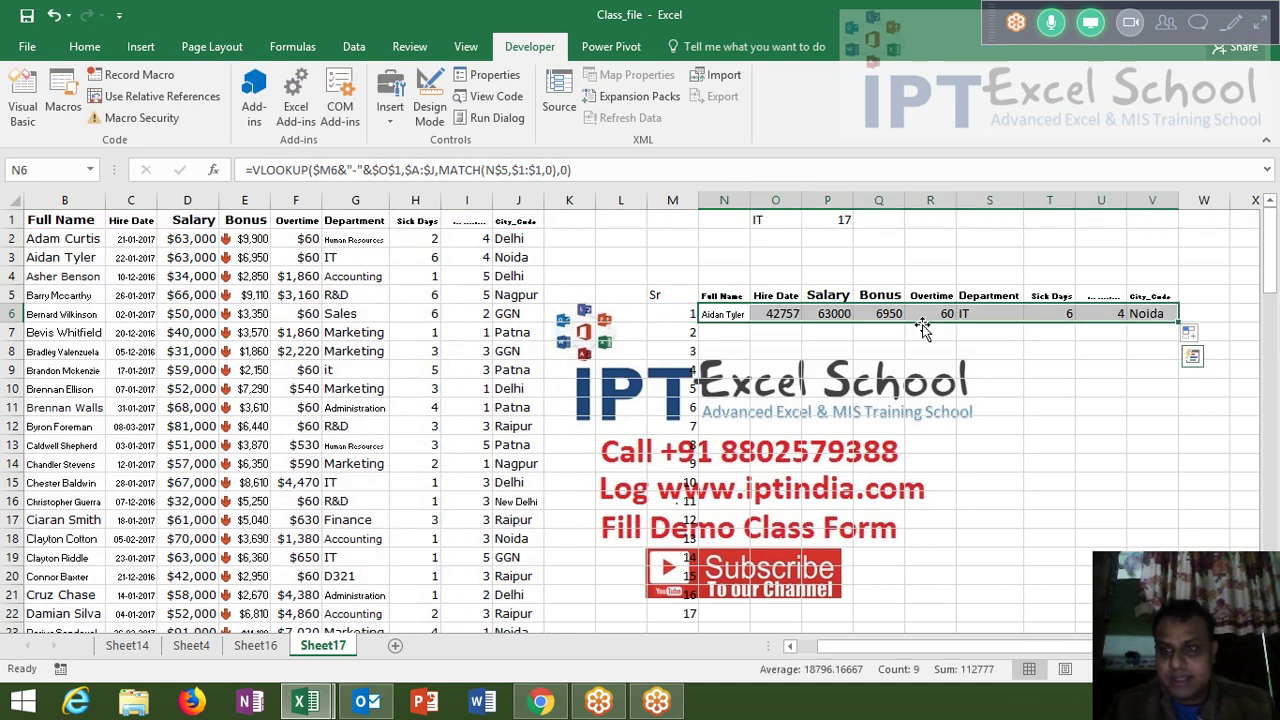
pyautogui.doubleClick(1179, 325)
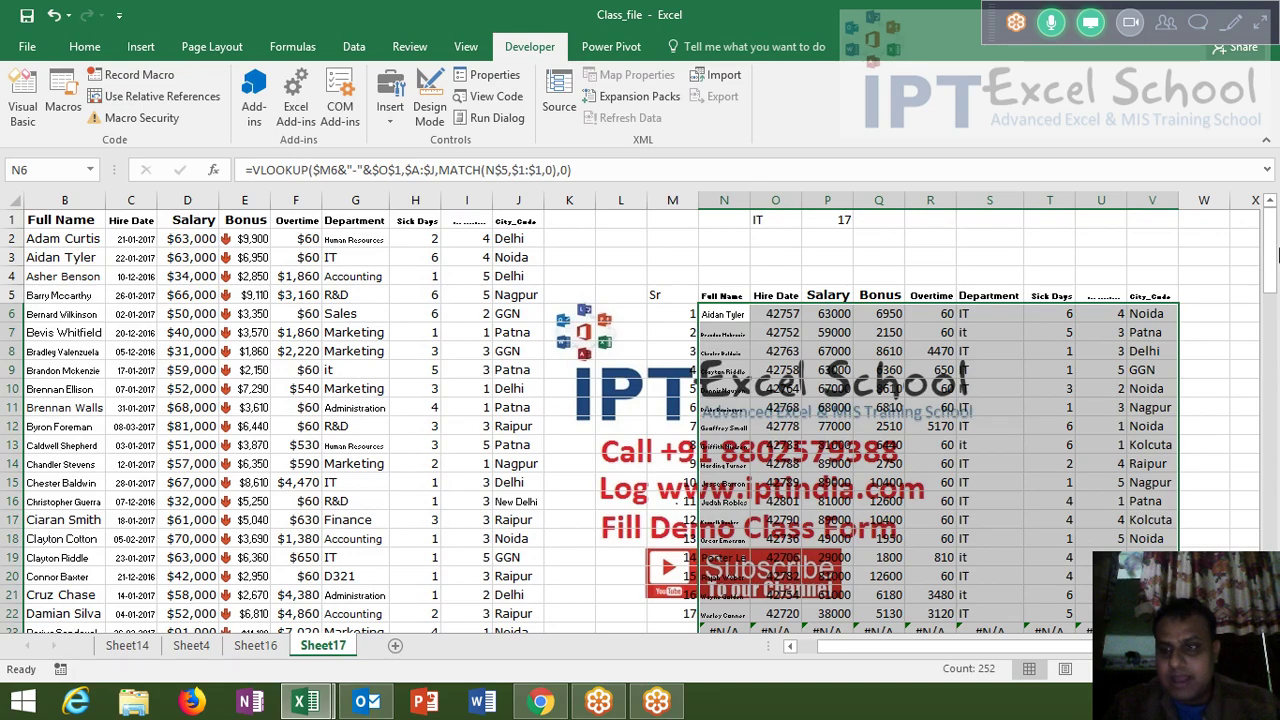
pyautogui.moveTo(1270, 255)
pyautogui.mouseDown()
pyautogui.moveTo(1275, 335)
pyautogui.moveTo(1270, 240)
pyautogui.mouseUp()
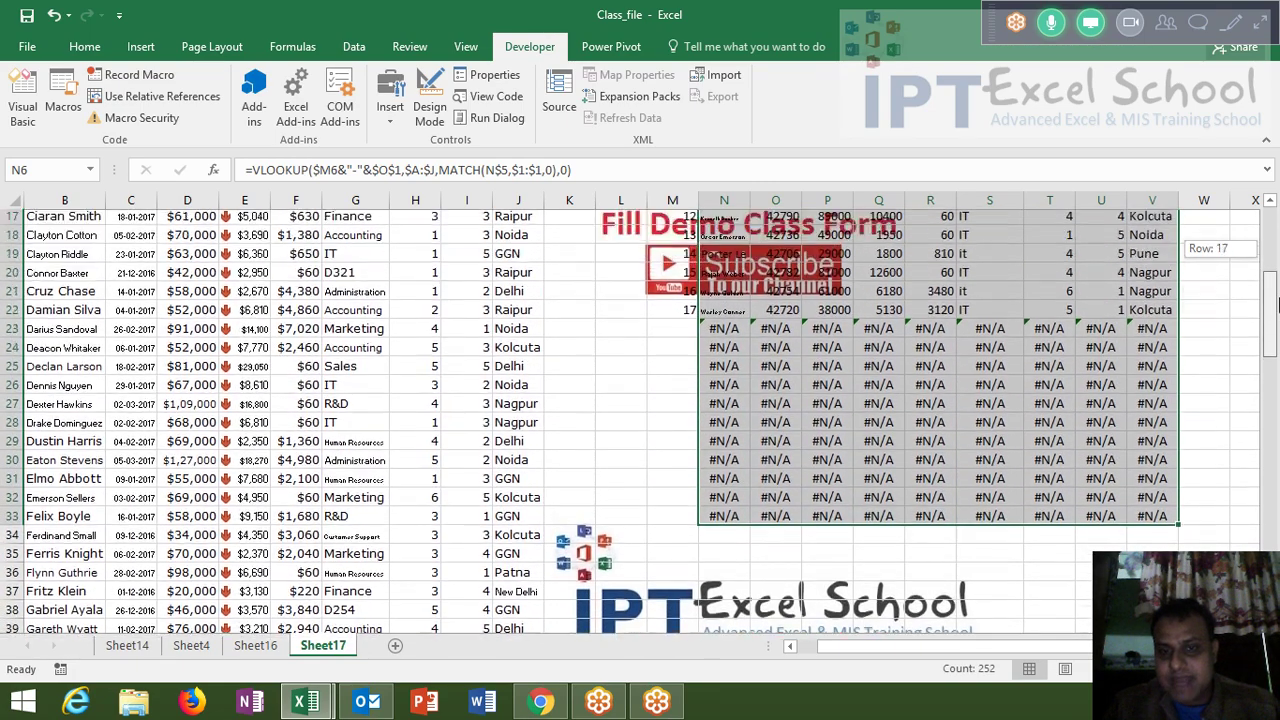
pyautogui.click(711, 312)
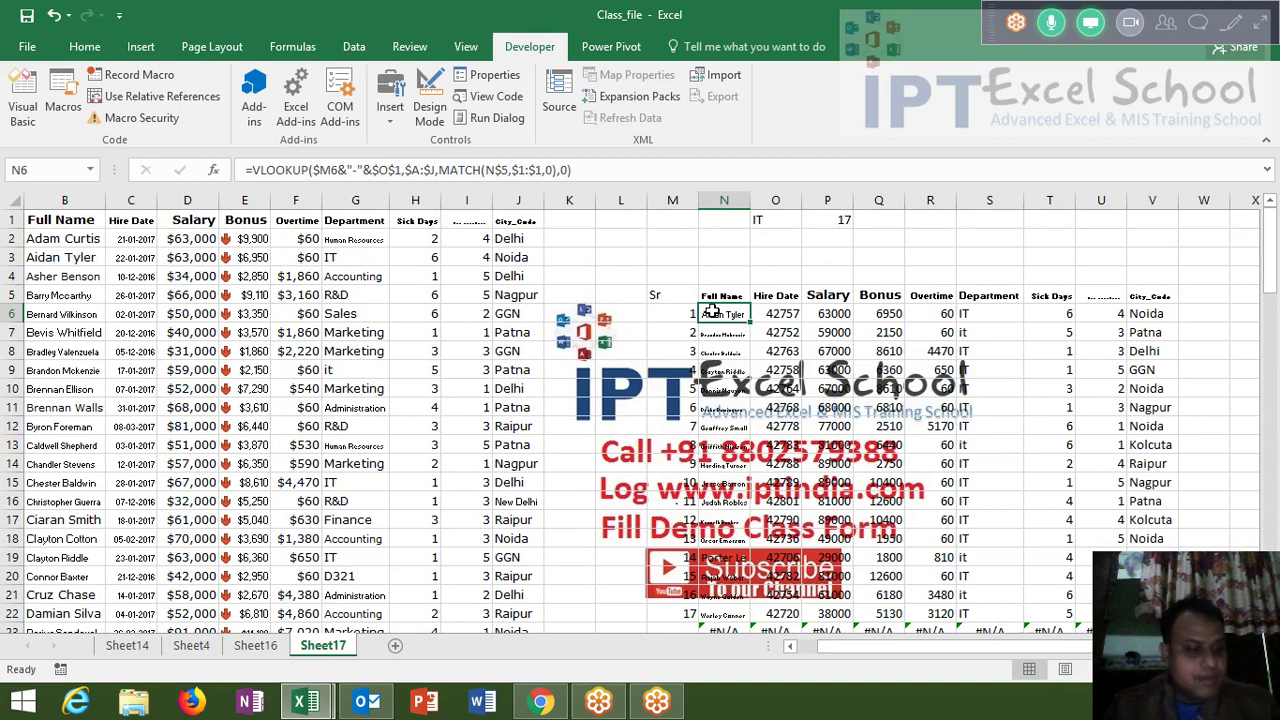
# - Wrap N6's VLOOKUP in IFERROR(...,"") and copy it through N6:V33 to blank the #N/A rows
pyautogui.click(261, 172)
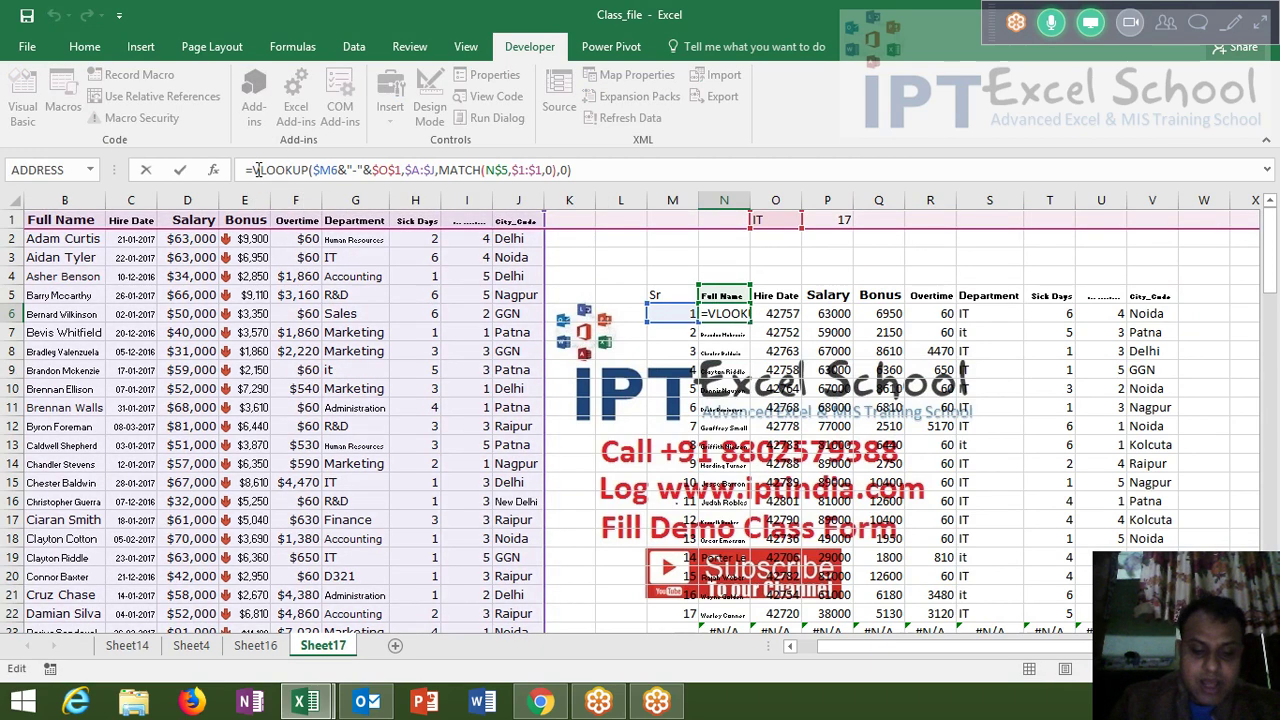
pyautogui.write('ife')
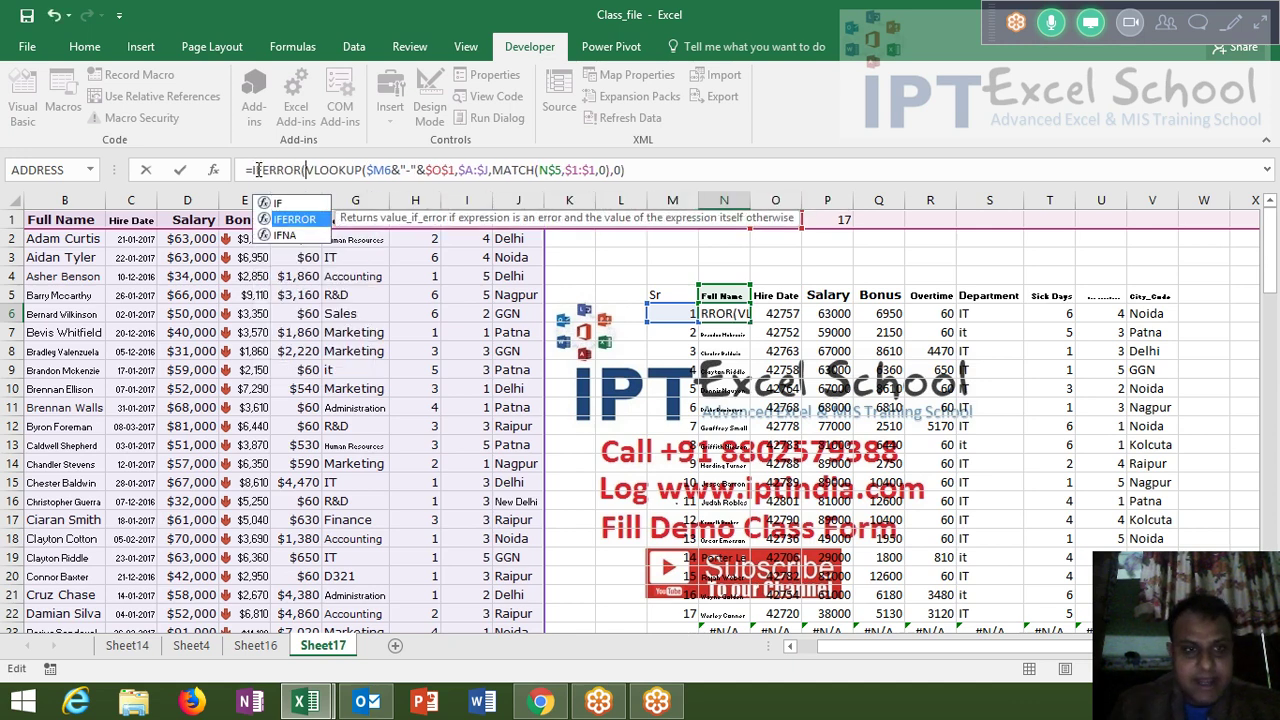
pyautogui.press('Tab')
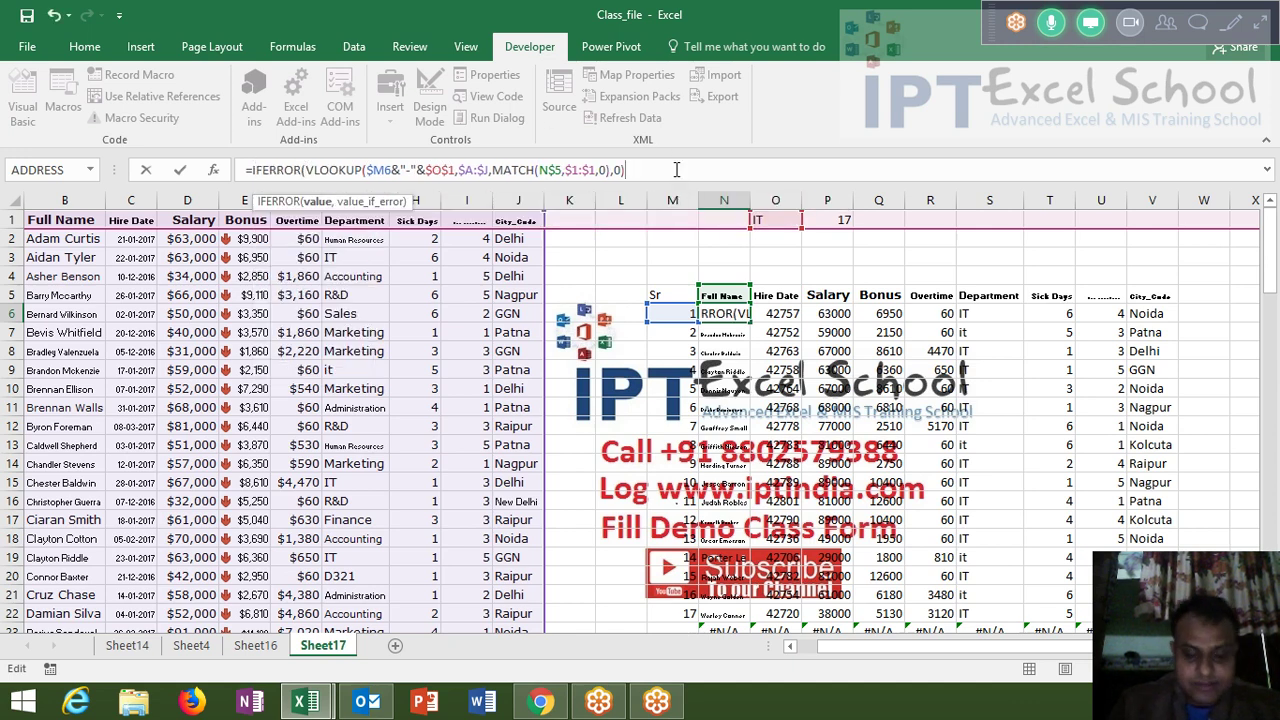
pyautogui.click(676, 170)
pyautogui.write(',""')
pyautogui.press('Return')
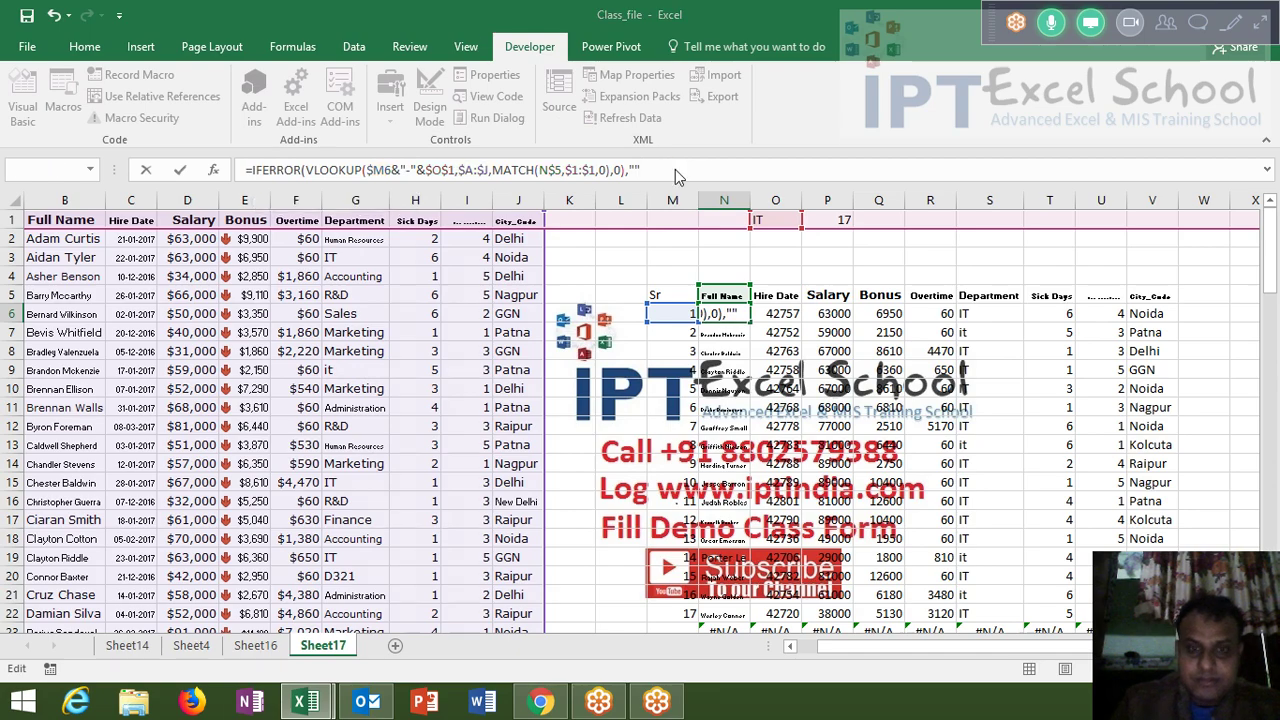
pyautogui.press('Return')
pyautogui.hotkey('ctrl', 'shift', 'Right')
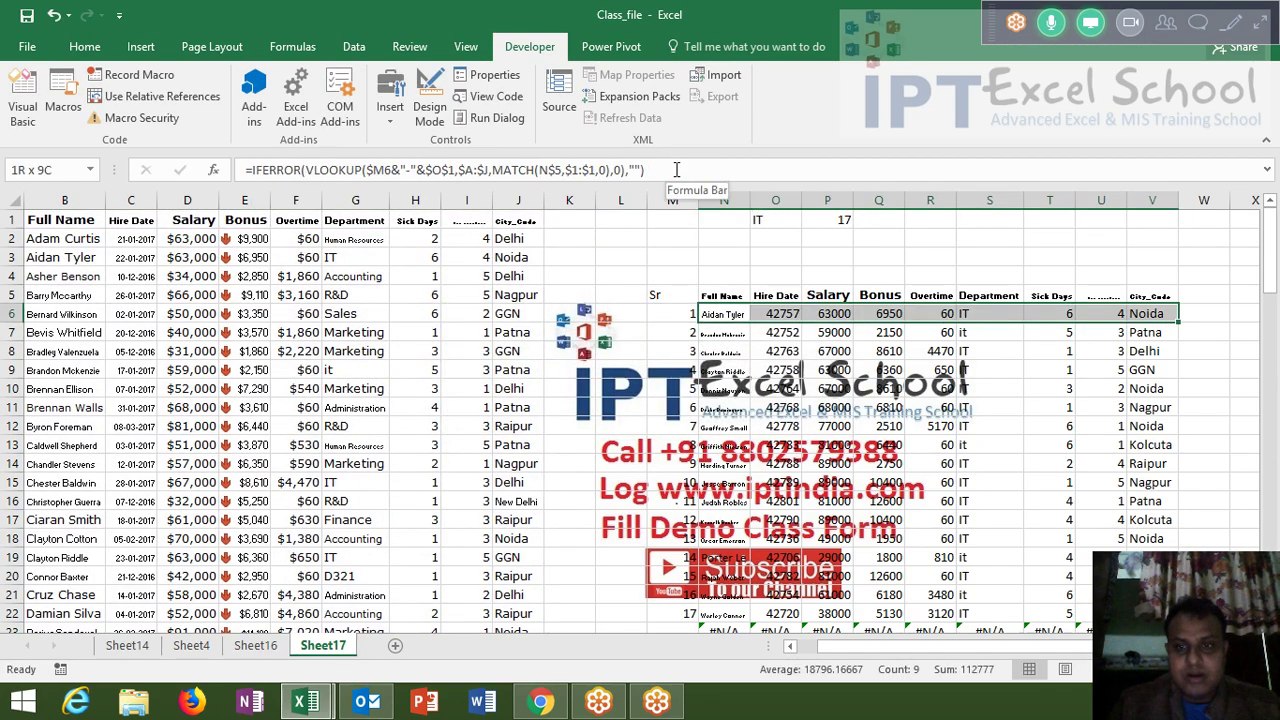
pyautogui.hotkey('shift', 'Down')
pyautogui.hotkey('shift', 'Down')
pyautogui.hotkey('shift', 'Down')
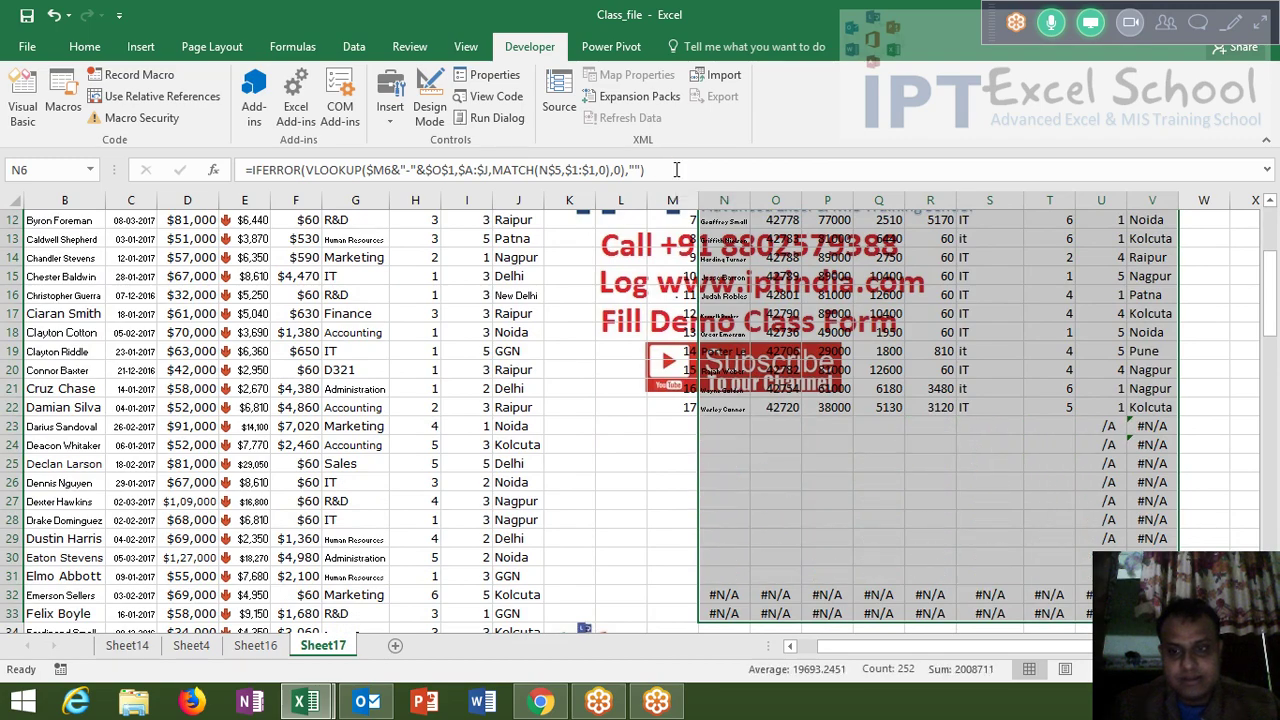
# - Change the department in O1 to Sales so the table lists the 13 Sales employees
pyautogui.press('Up')
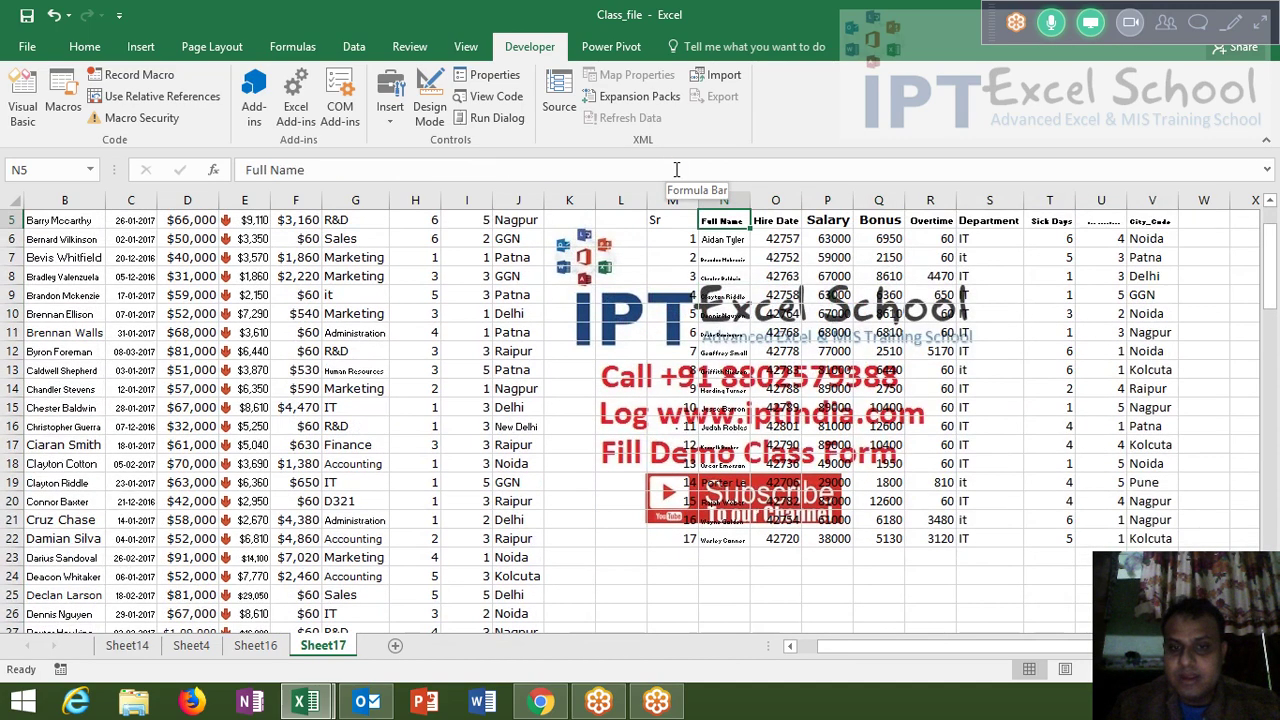
pyautogui.press('Up')
pyautogui.press('Up')
pyautogui.press('Up')
pyautogui.press('Up')
pyautogui.press('Right')
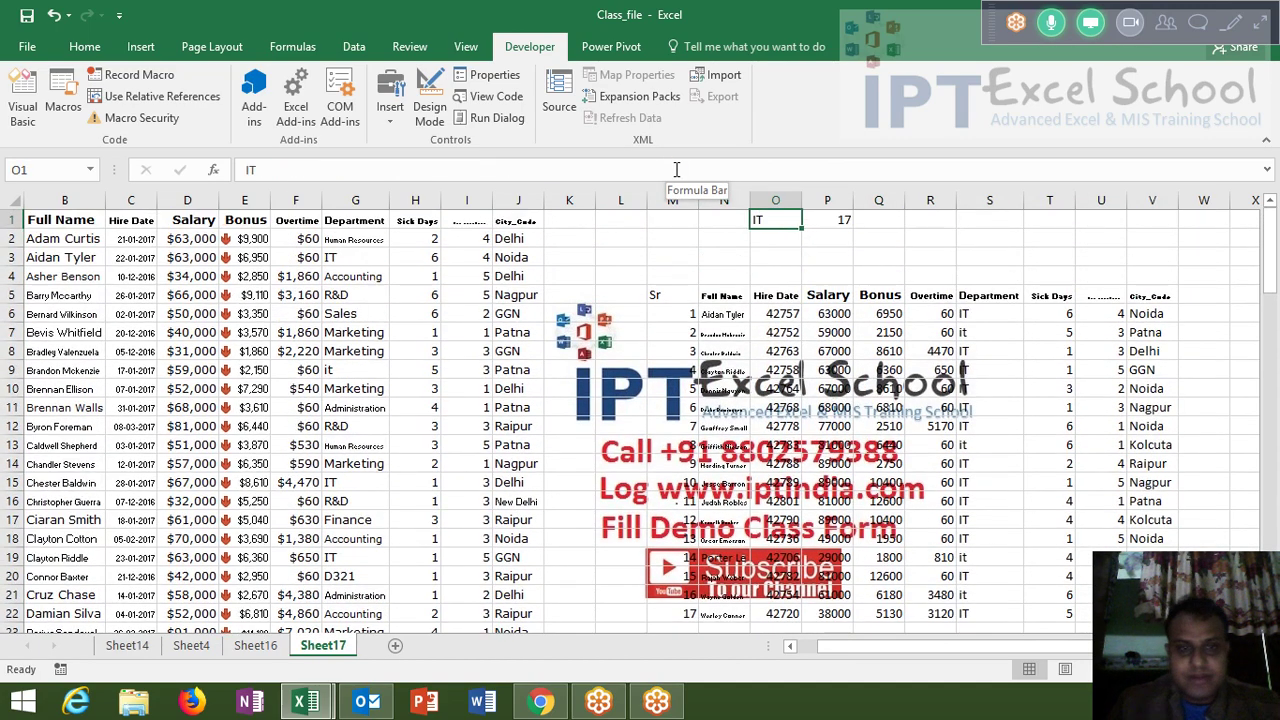
pyautogui.write('Sales')
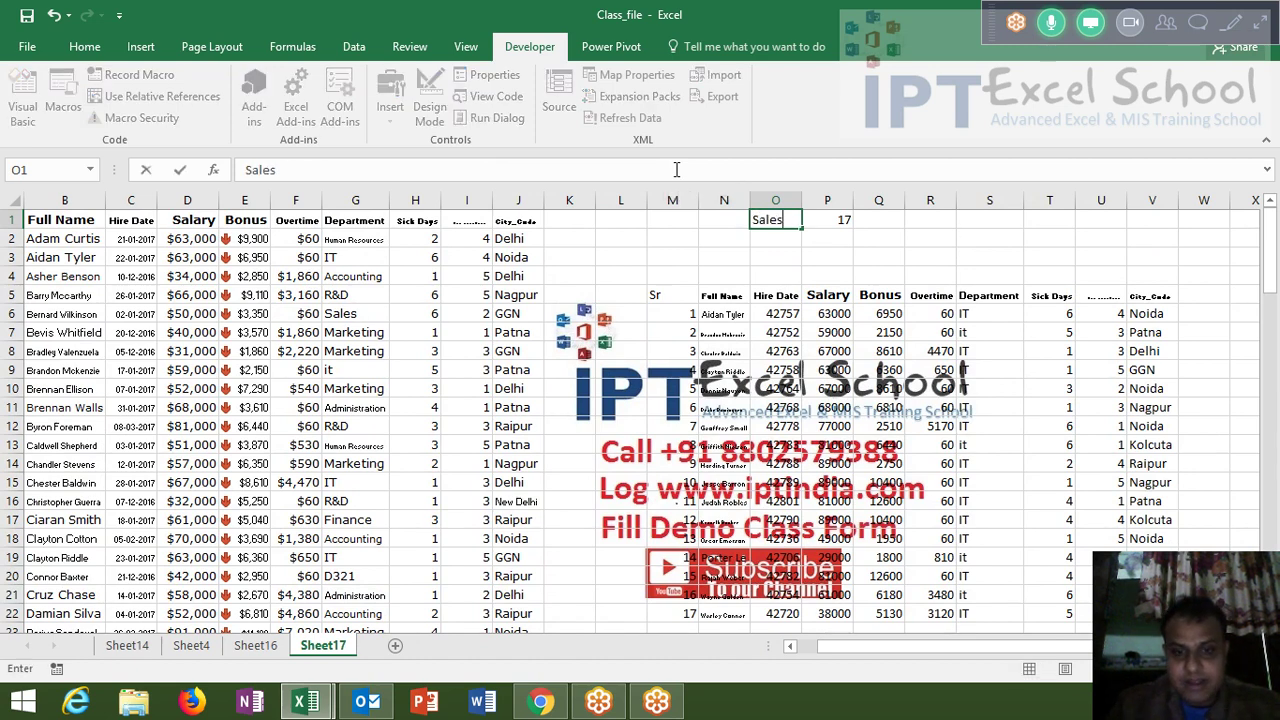
pyautogui.press('Return')
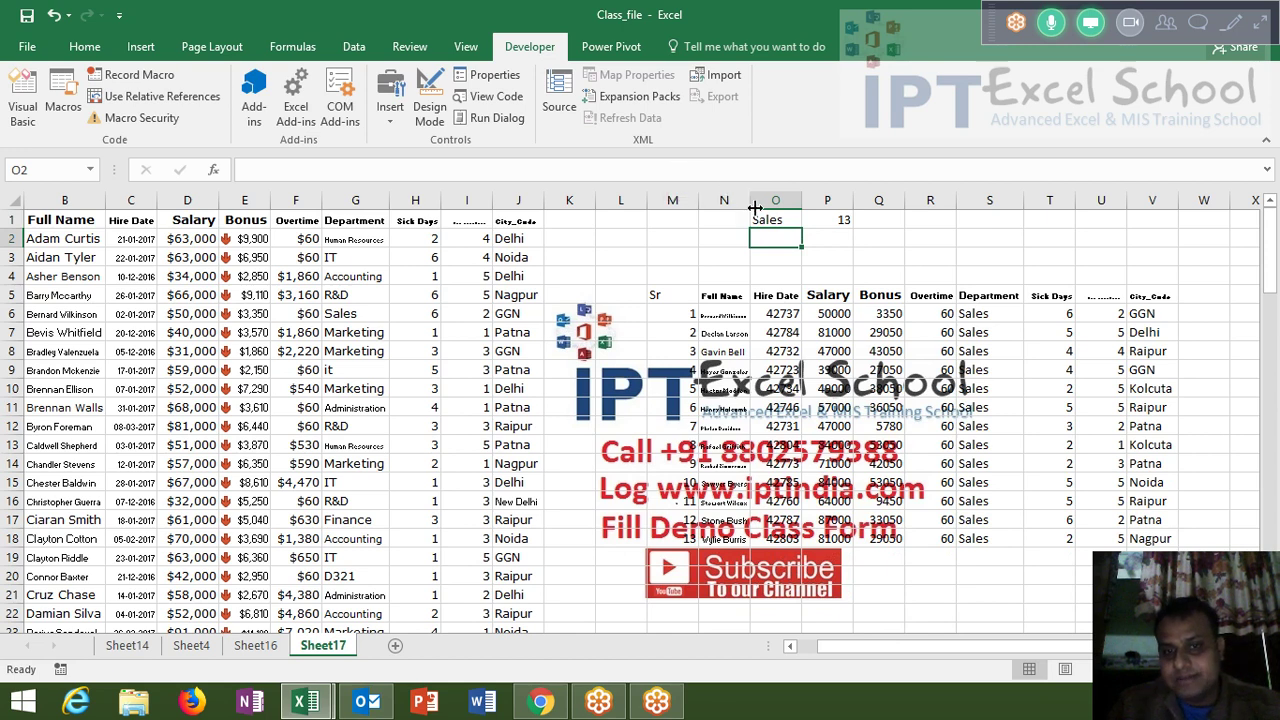
# - Widen column N so the employees' full names show completely
pyautogui.moveTo(754, 206); pyautogui.dragTo(771, 212)
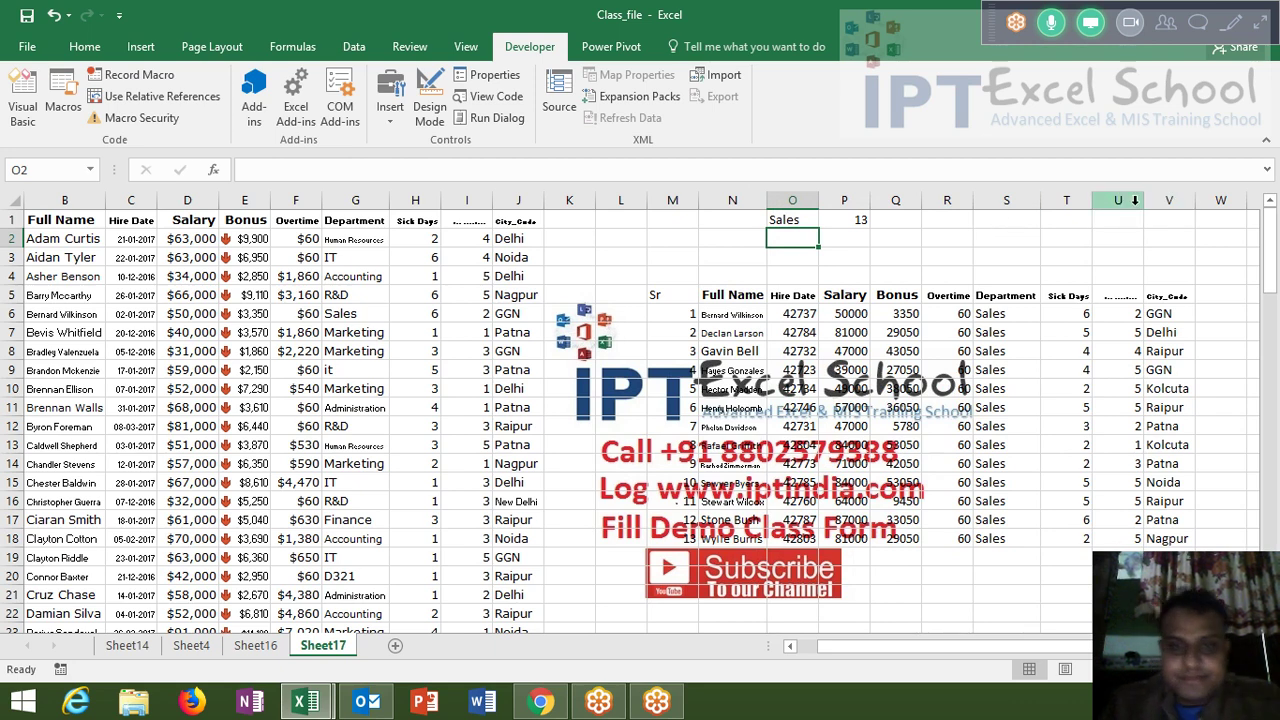
pyautogui.click(740, 314)
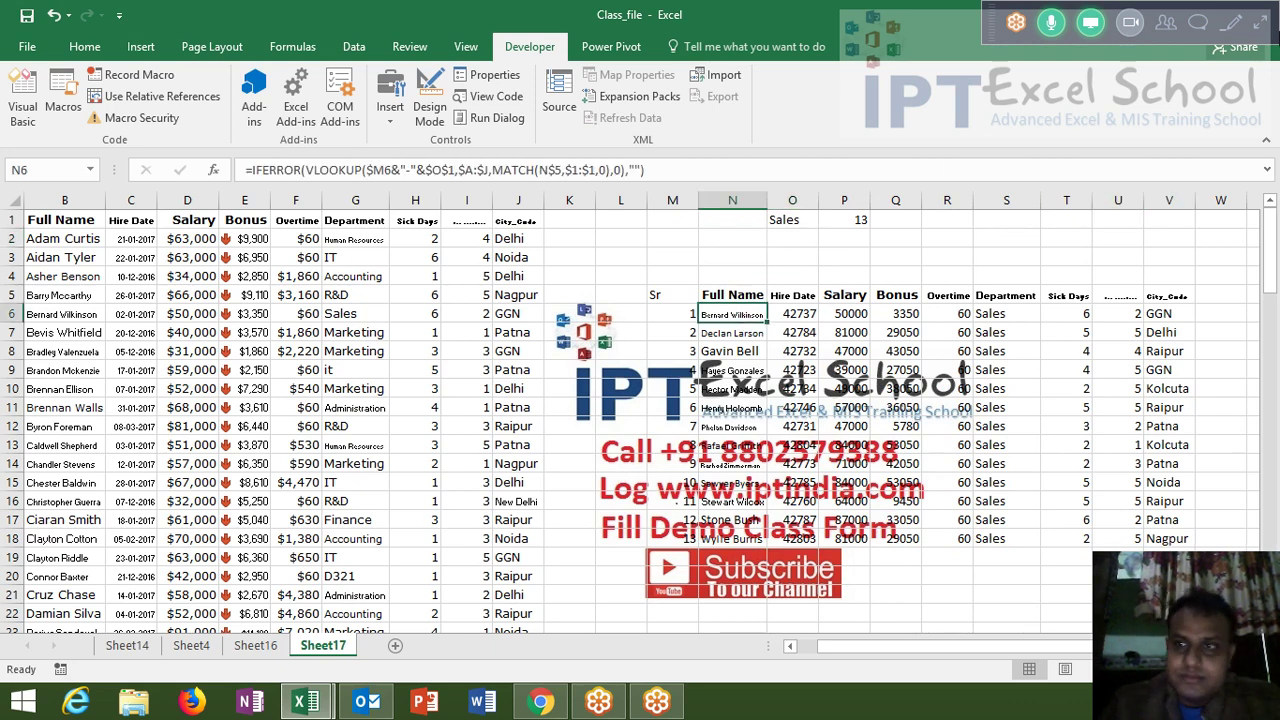
pyautogui.click(1260, 33)
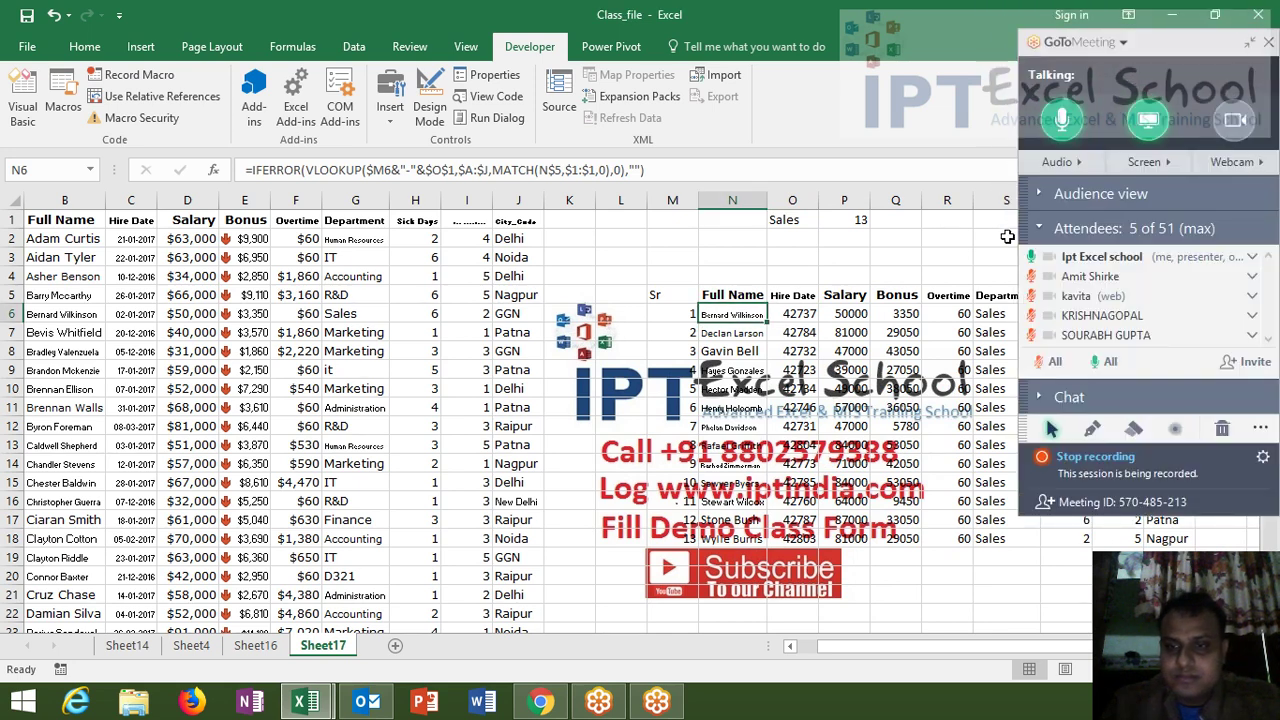
# - Unmute, then mute all GoToMeeting attendees, and save the Class_file workbook
pyautogui.click(1098, 366)
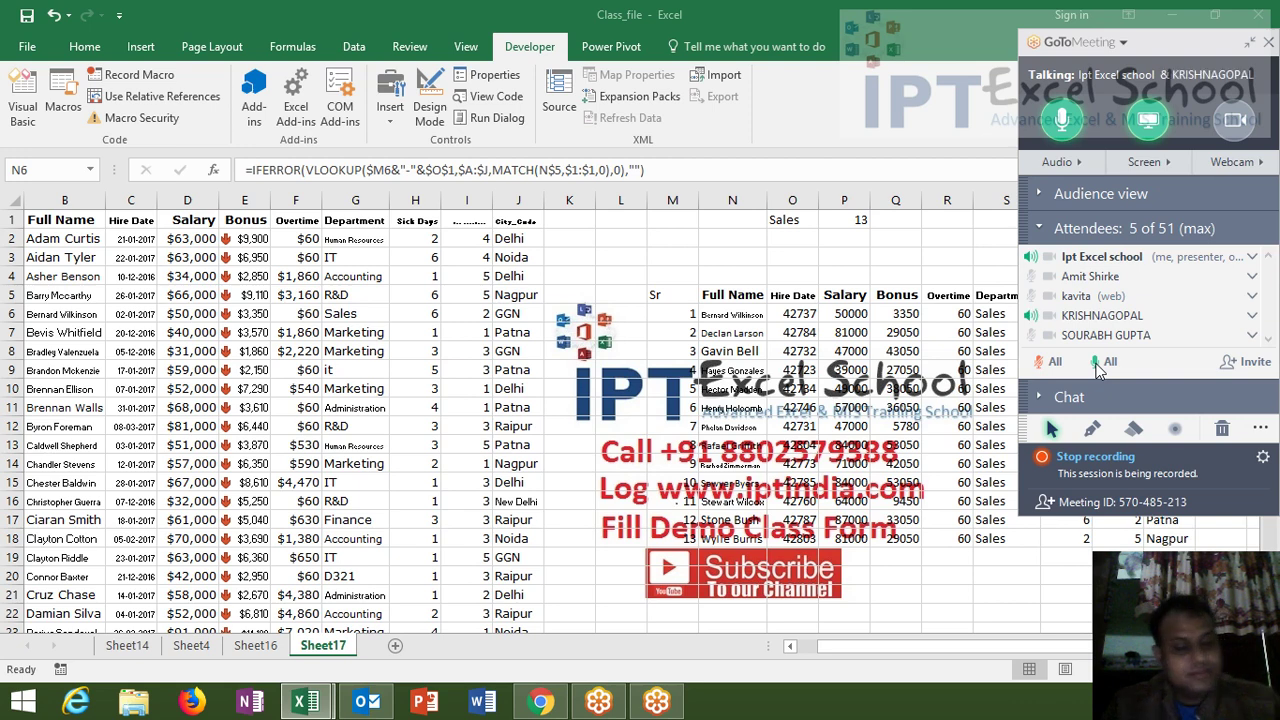
pyautogui.click(1056, 366)
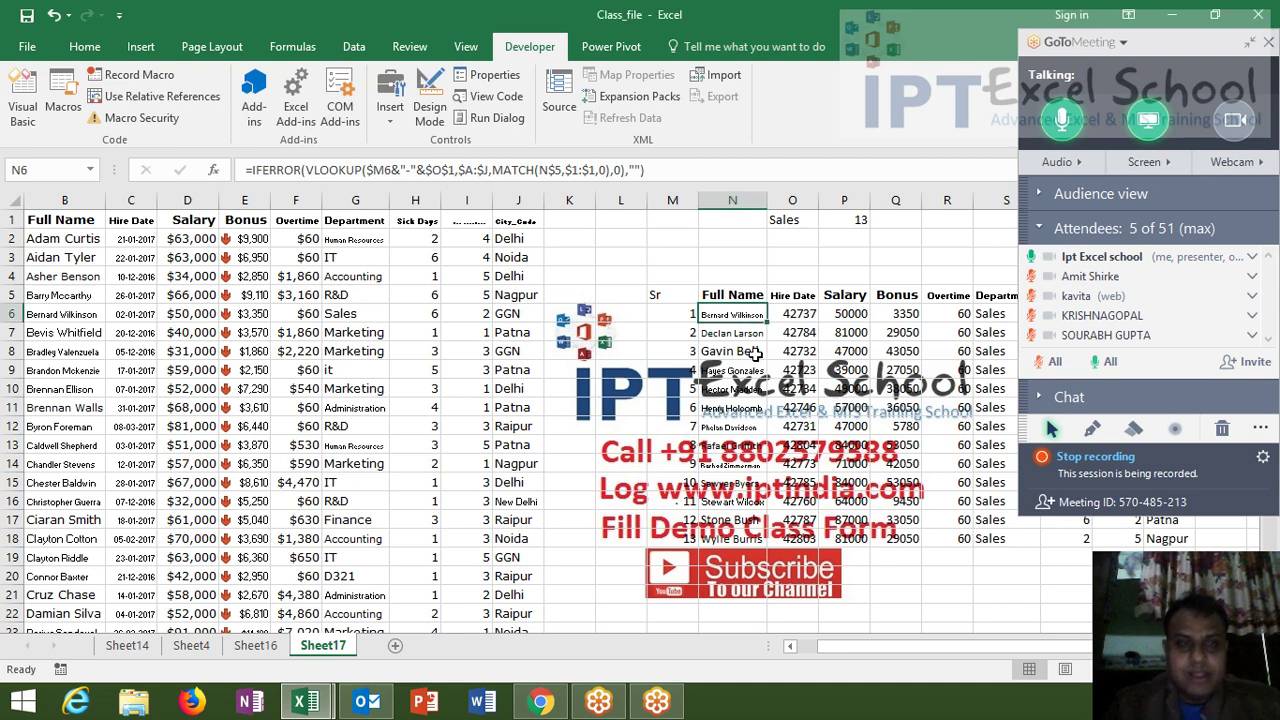
pyautogui.click(27, 20)
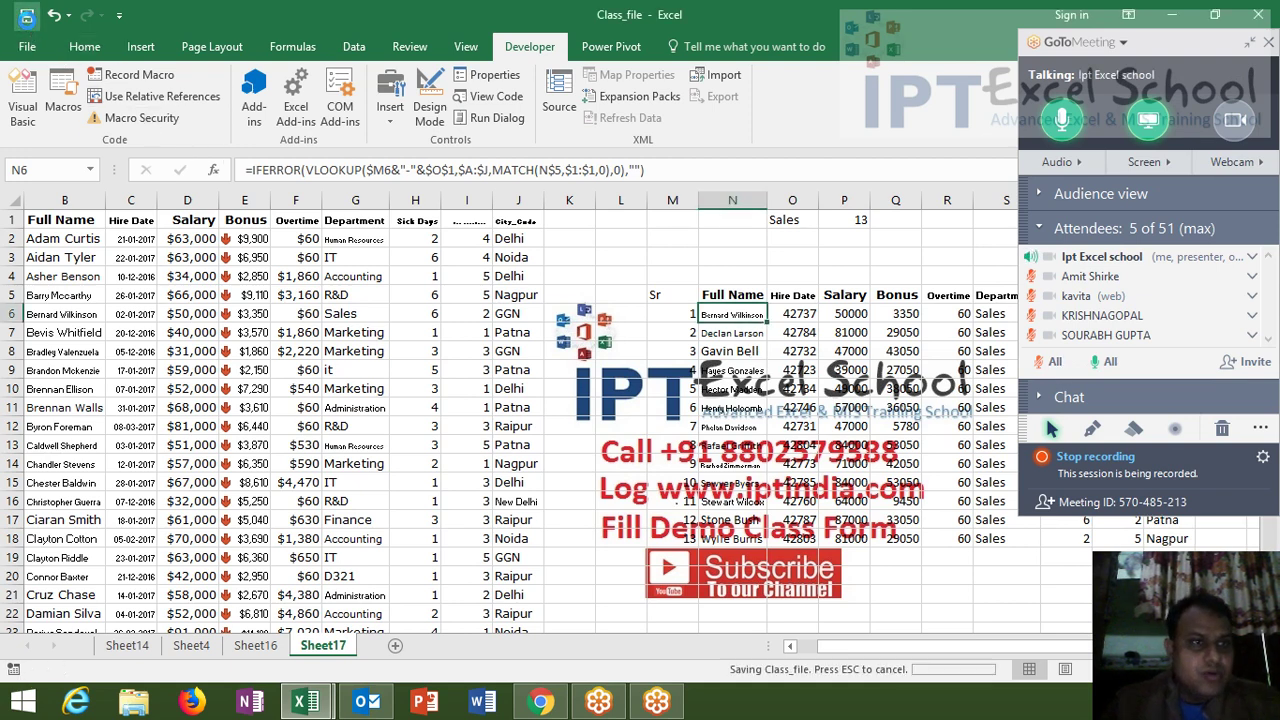
# - Copy Class_file's path from the Recent files list to the clipboard, then return to Sheet17
pyautogui.click(30, 48)
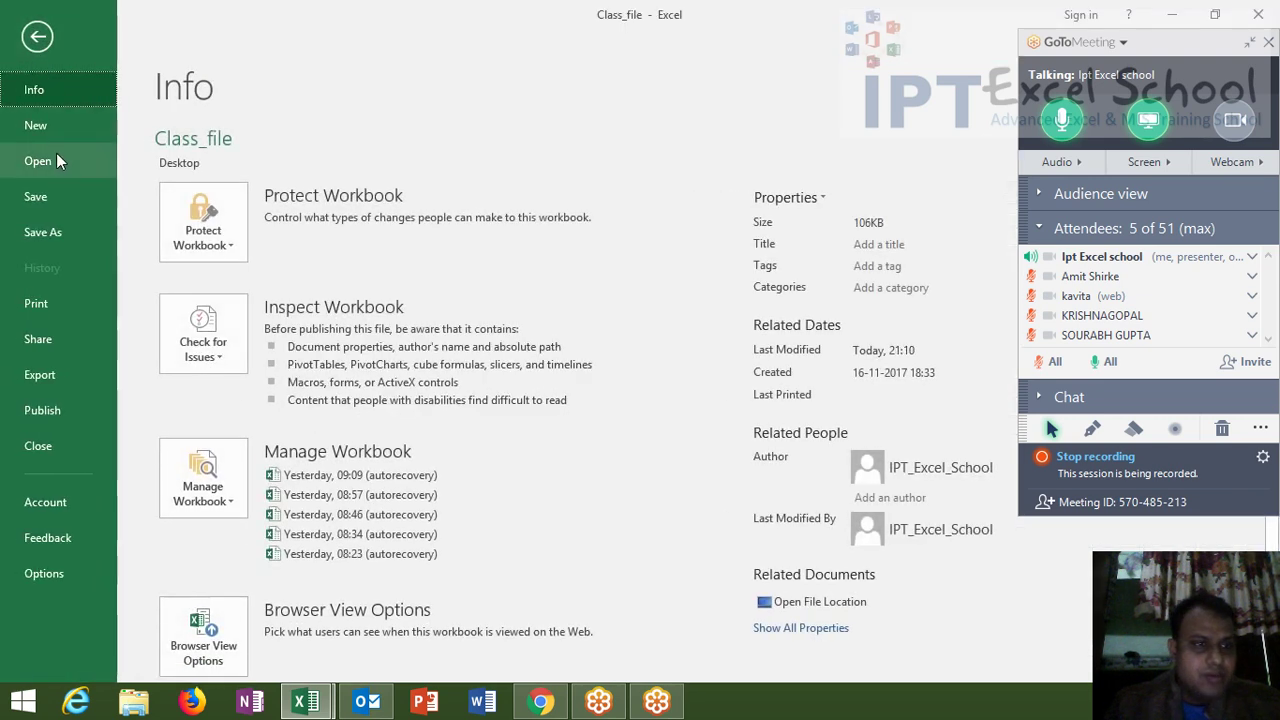
pyautogui.click(57, 160)
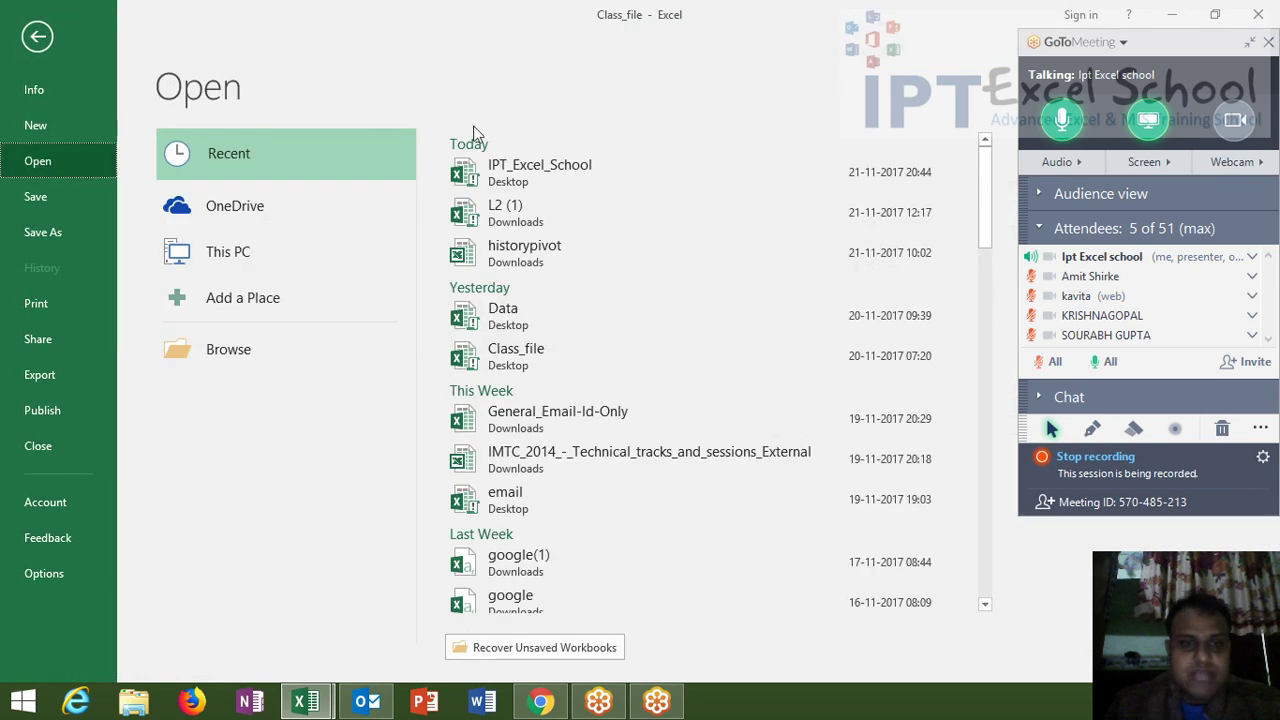
pyautogui.rightClick(530, 352)
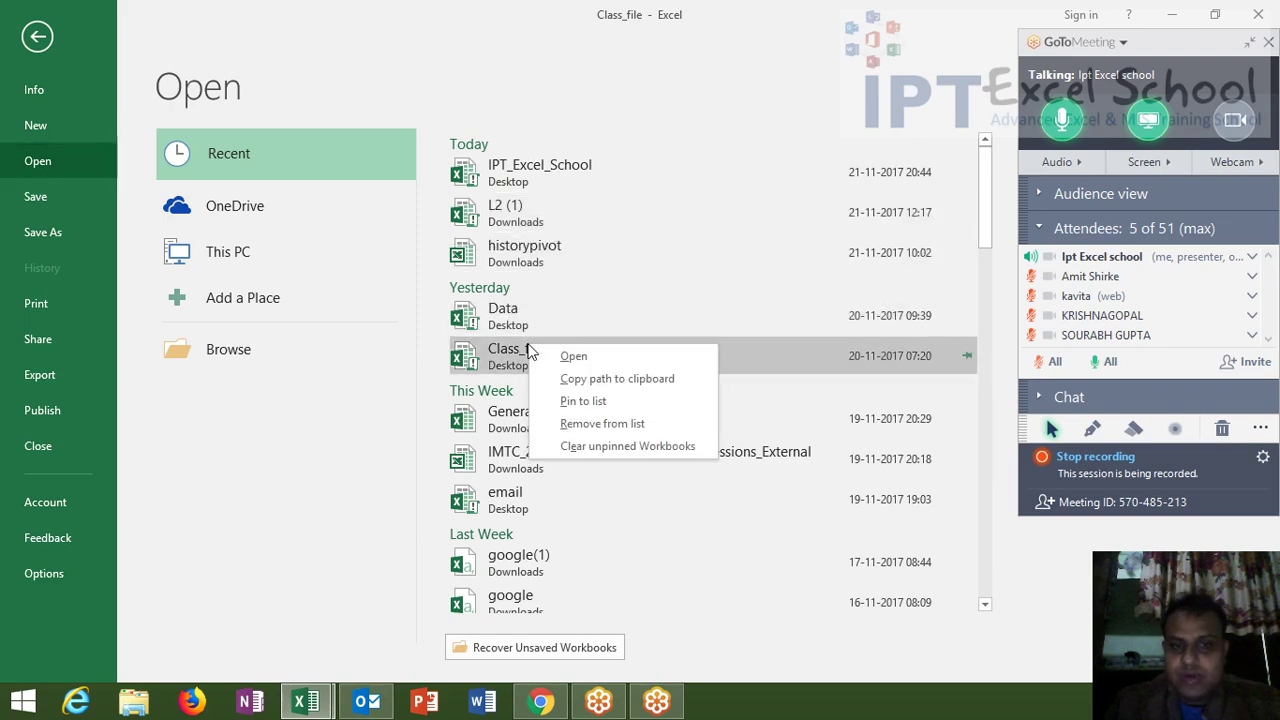
pyautogui.click(568, 380)
pyautogui.click(50, 38)
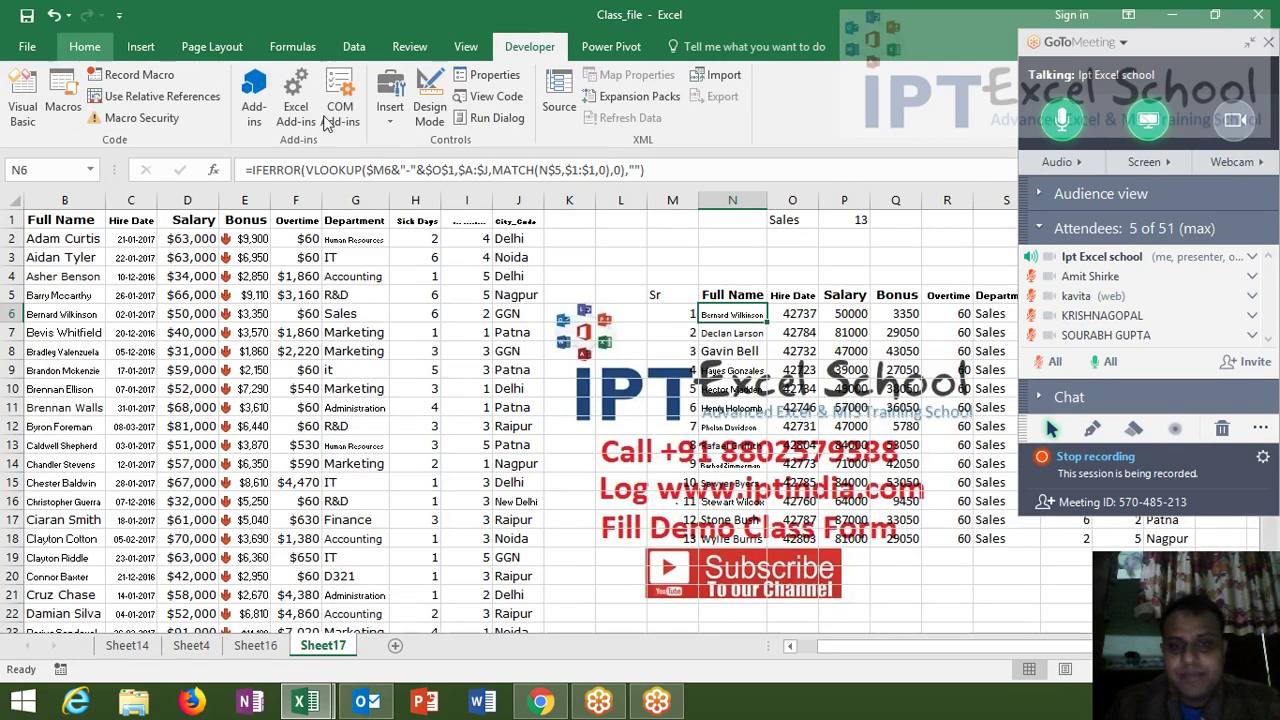
pyautogui.click(720, 563)
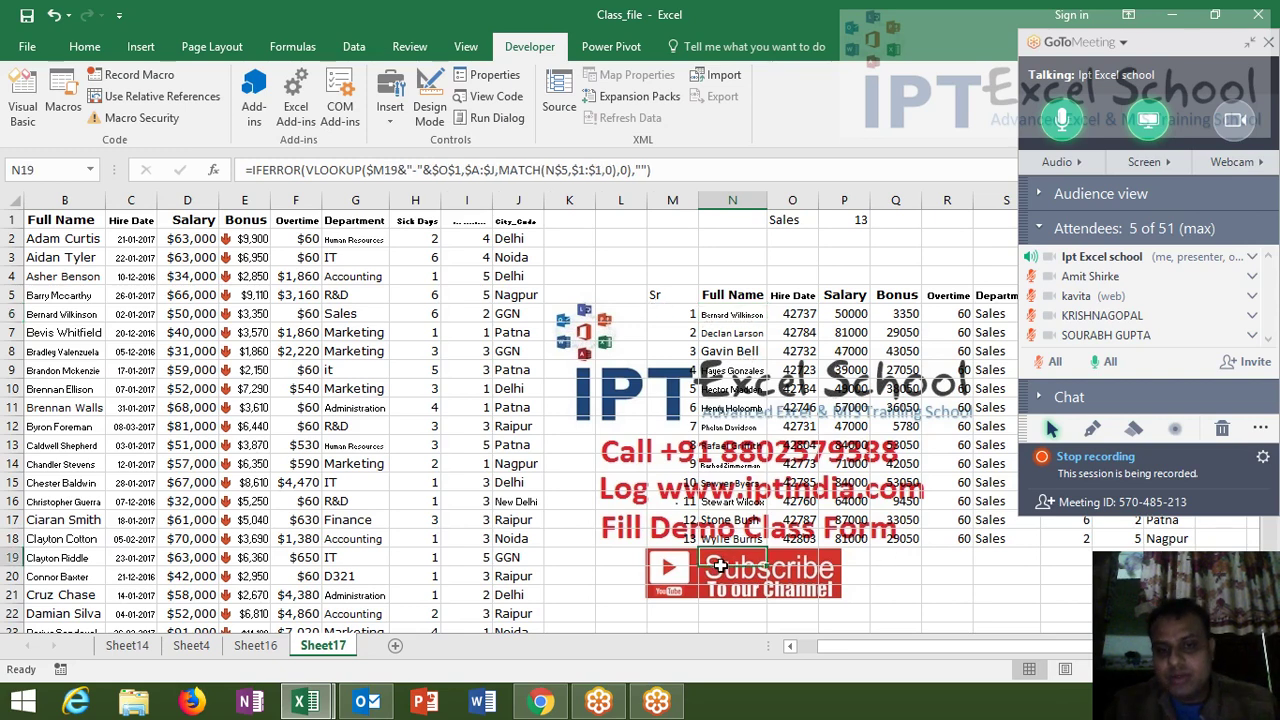
pyautogui.click(694, 576)
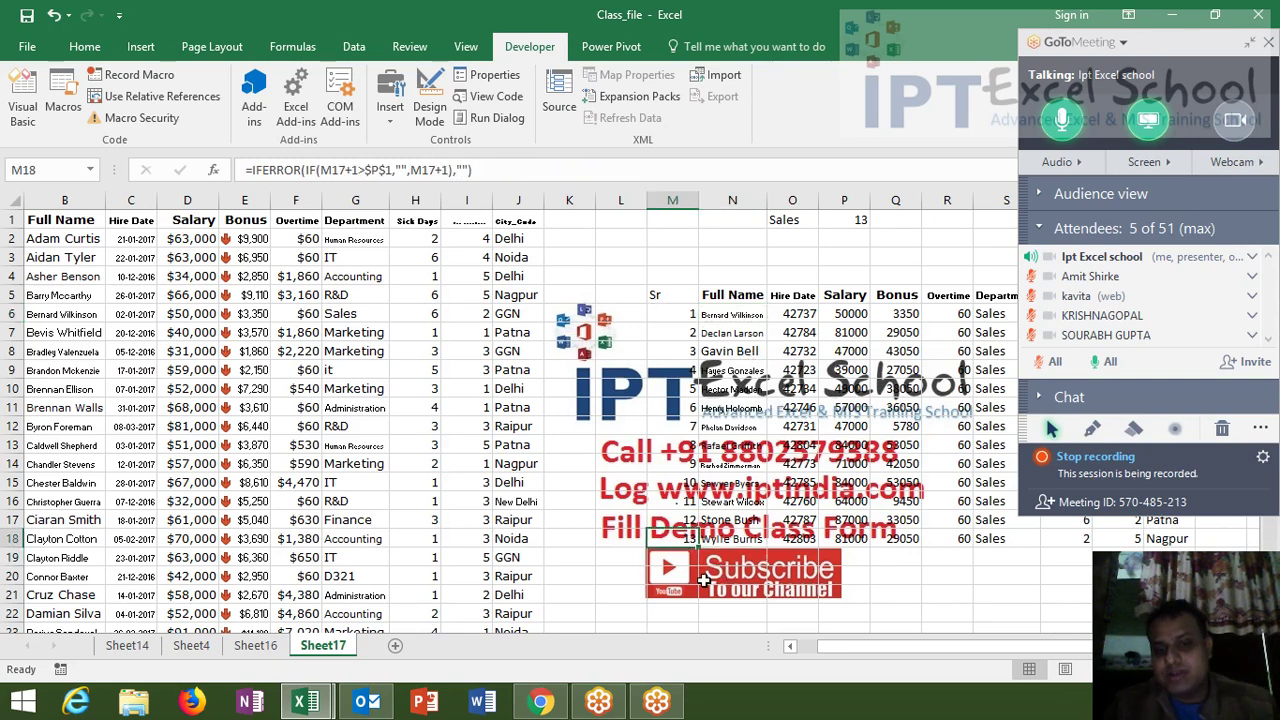
pyautogui.click(703, 576)
pyautogui.moveTo(694, 576); pyautogui.dragTo(1150, 576)
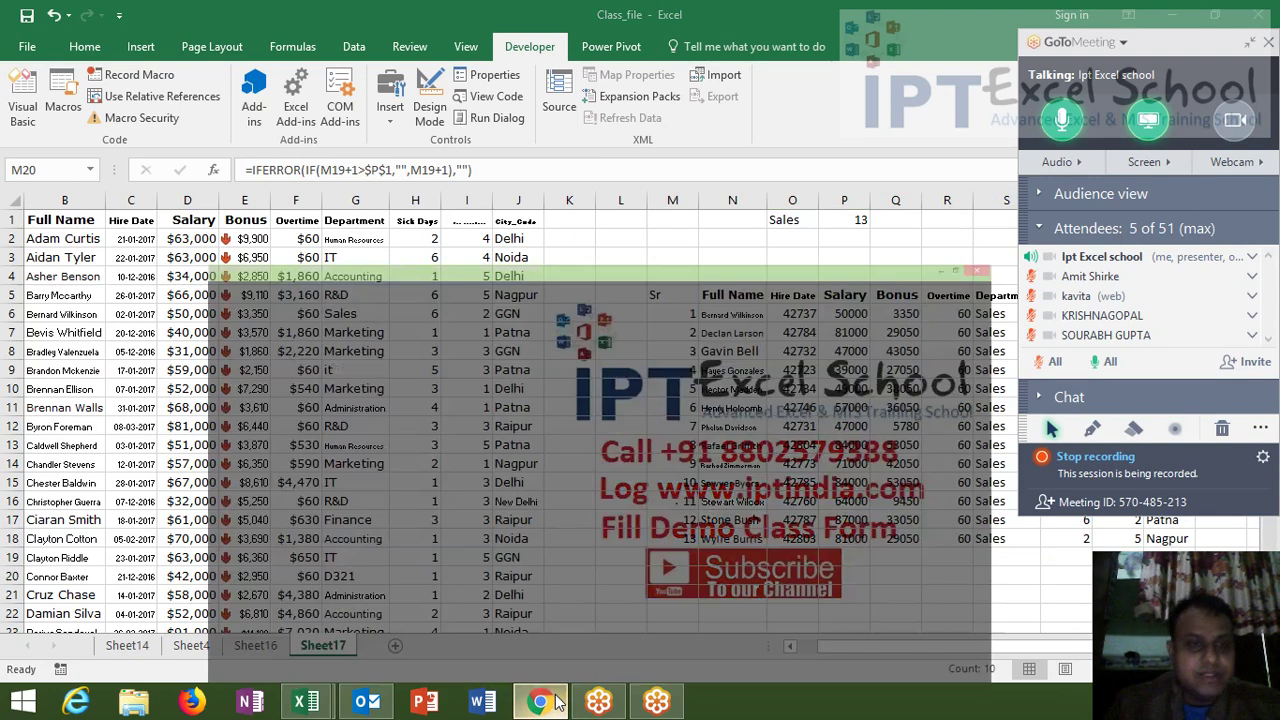
# - Load the Gmail inbox in a new Chrome tab using the gm address shortcut
pyautogui.click(540, 701)
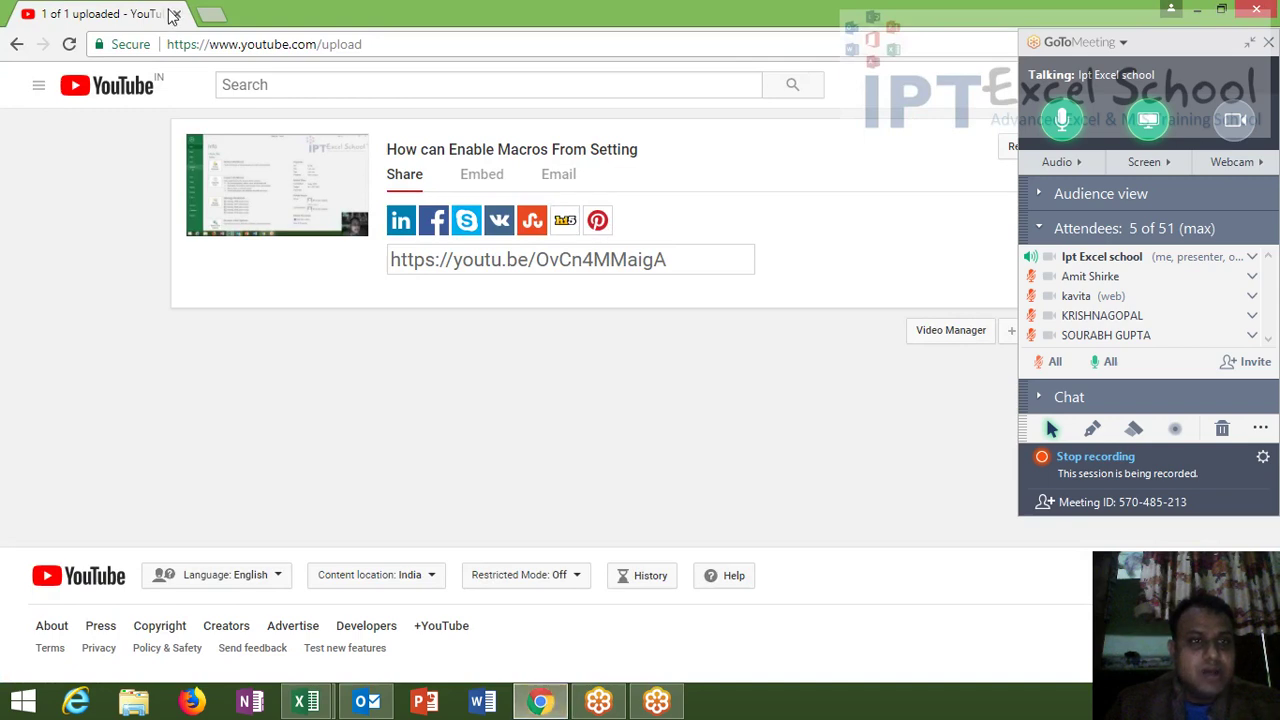
pyautogui.click(213, 16)
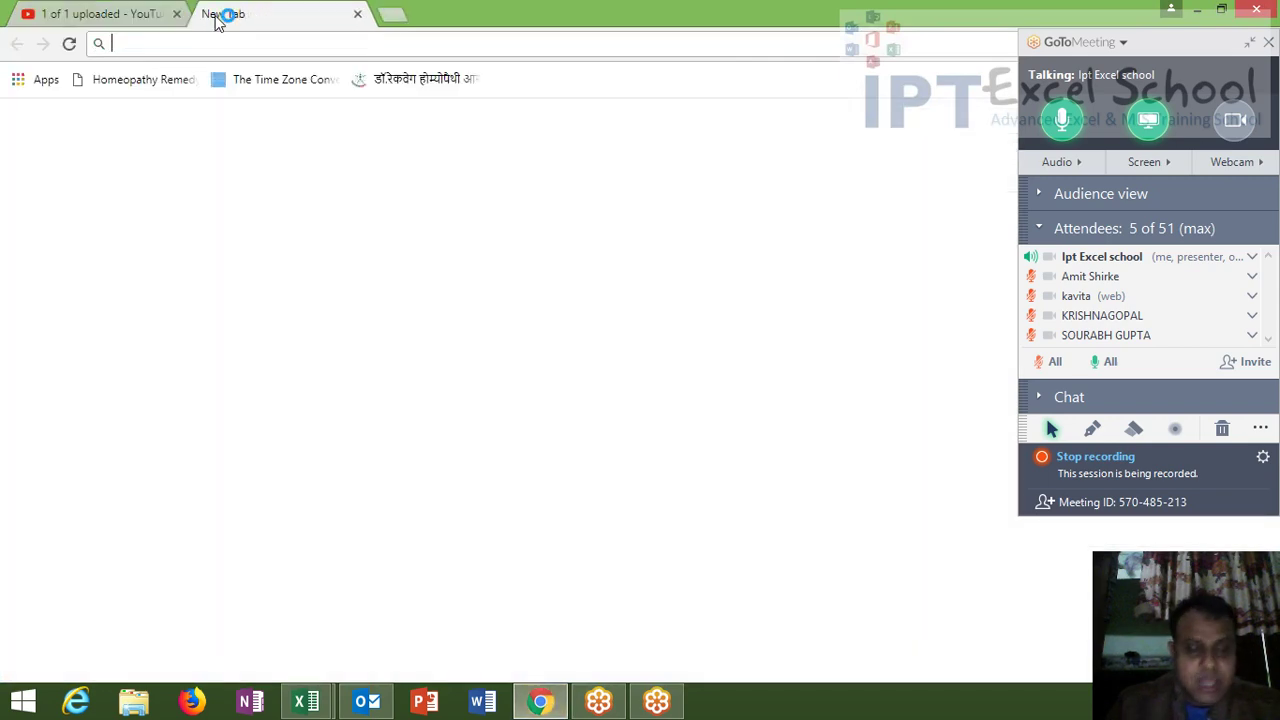
pyautogui.write('gmail.com')
pyautogui.press('Return')
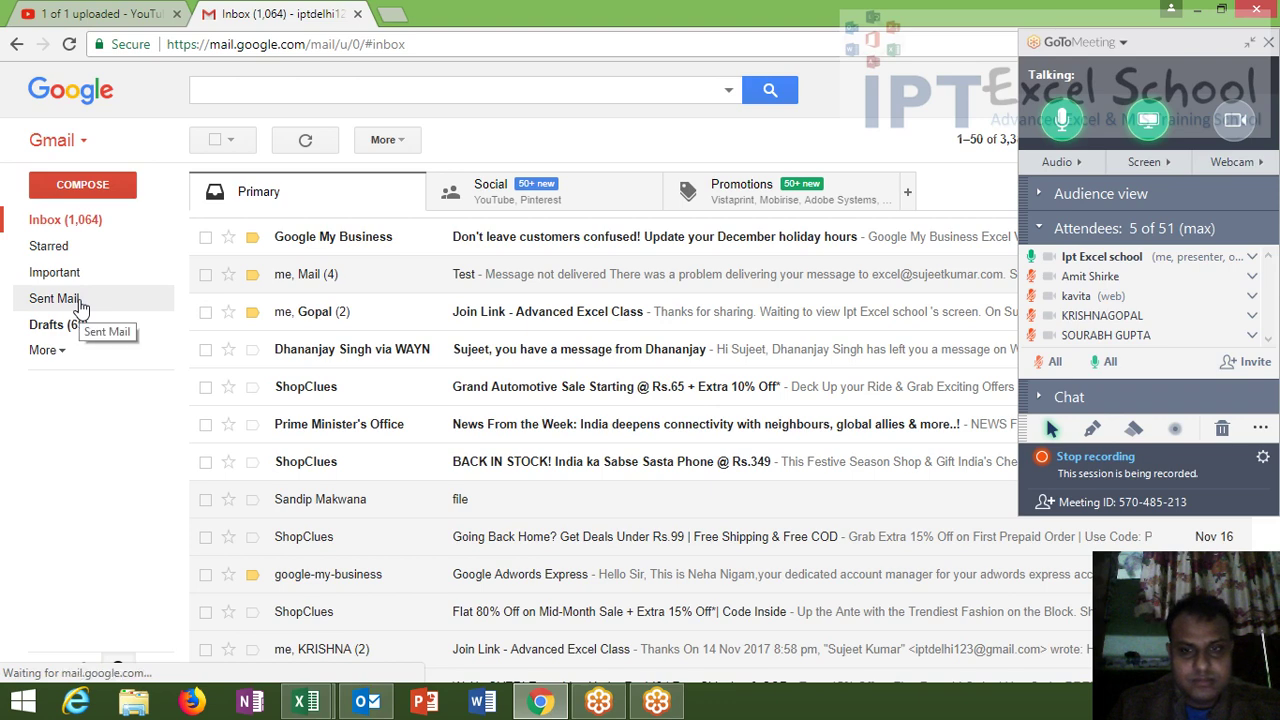
# - Reply to all on the sent 'Join Link - Advanced Excel Class' email with Class_file.xlsm attached
pyautogui.click(80, 306)
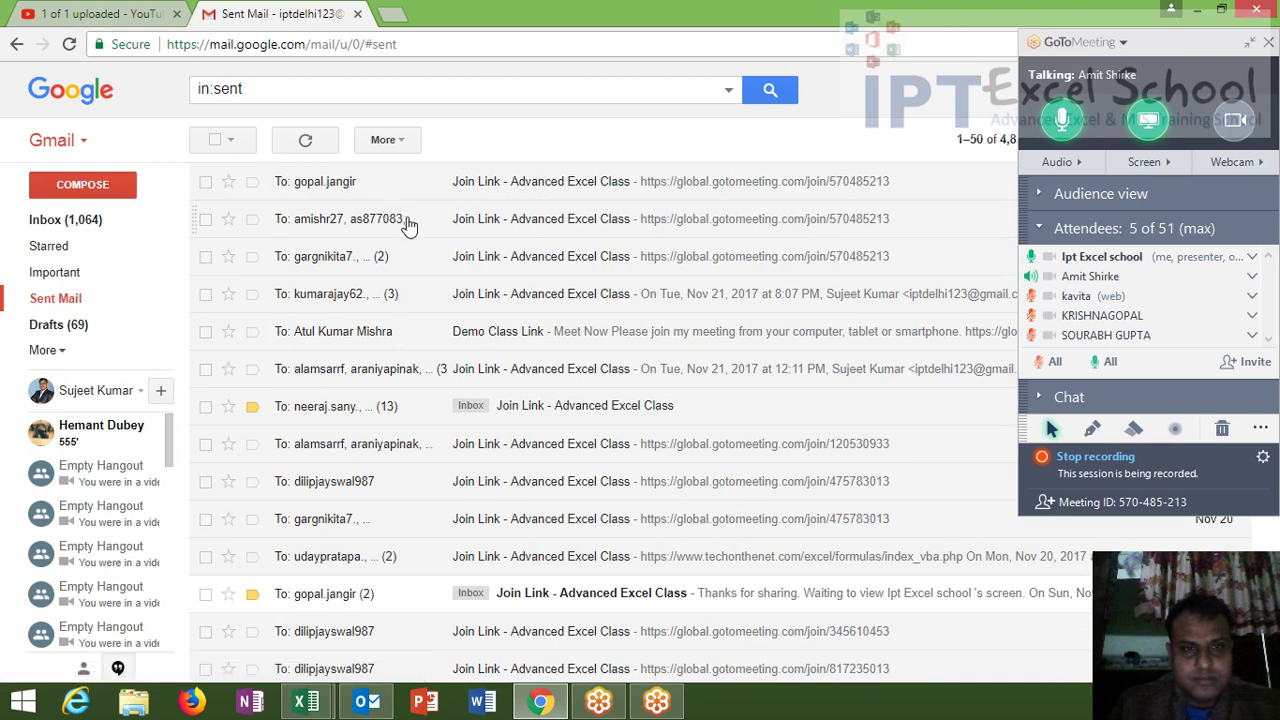
pyautogui.click(448, 219)
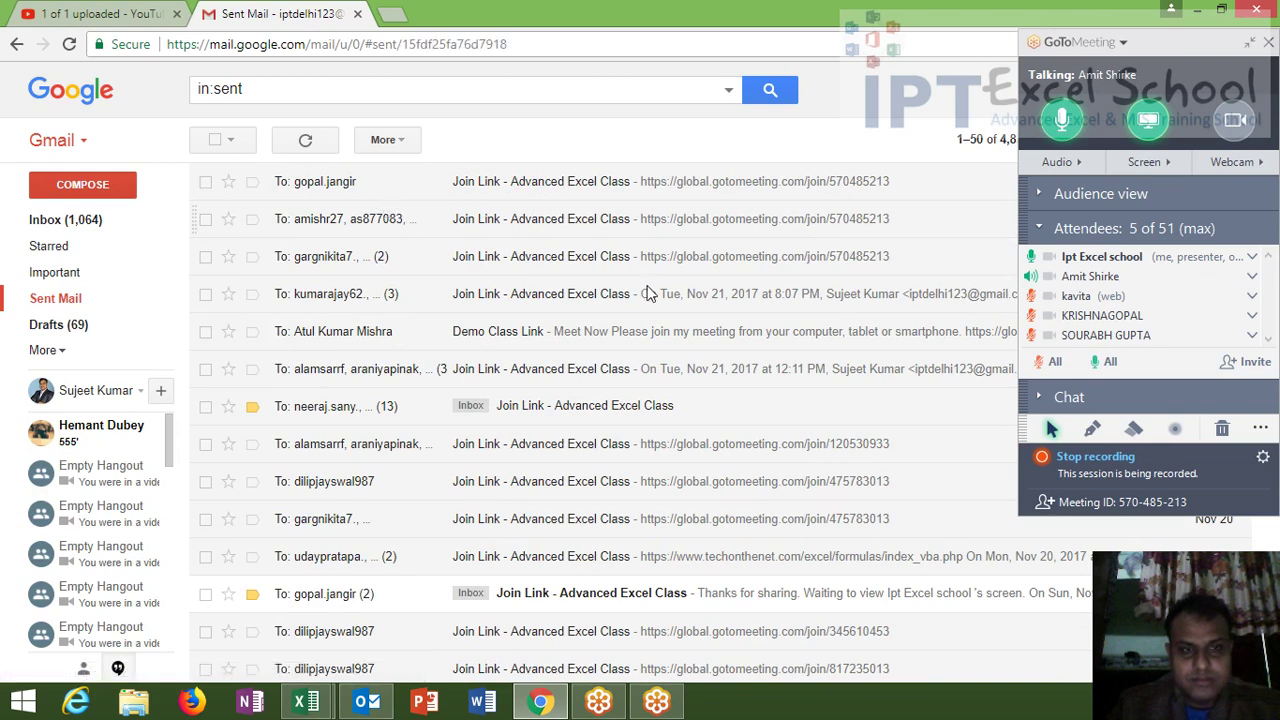
pyautogui.click(398, 330)
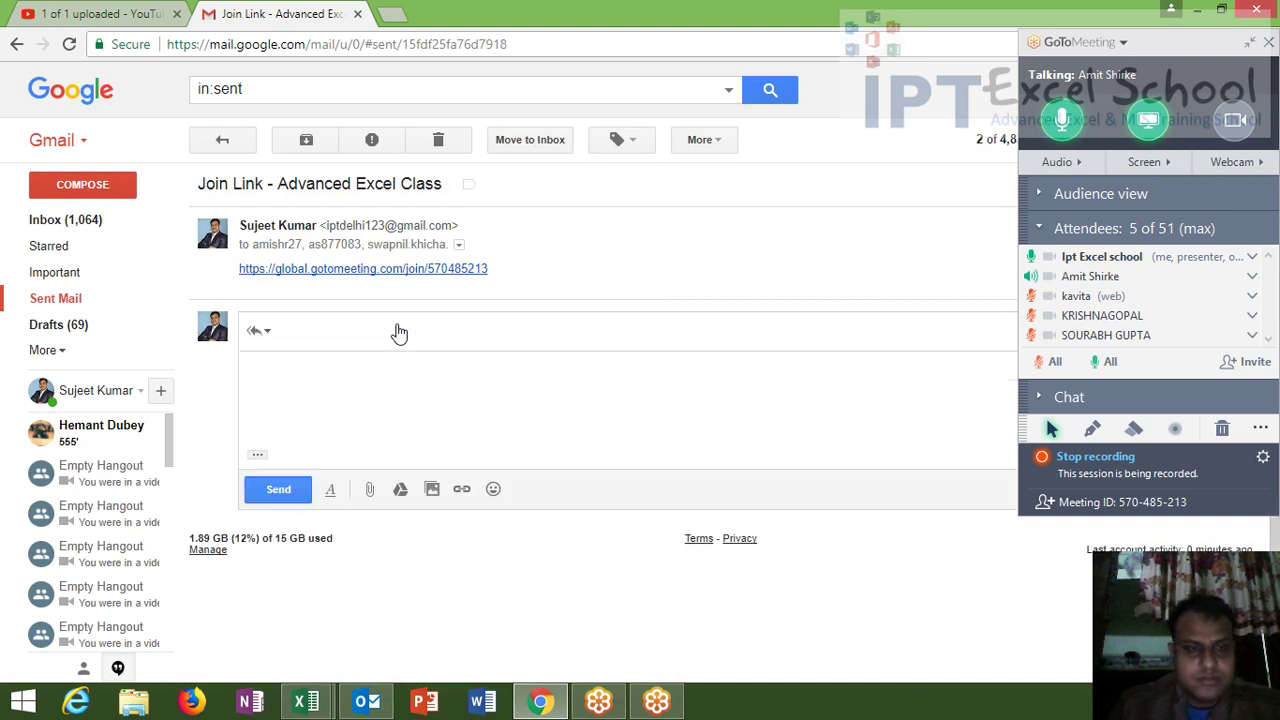
pyautogui.click(370, 491)
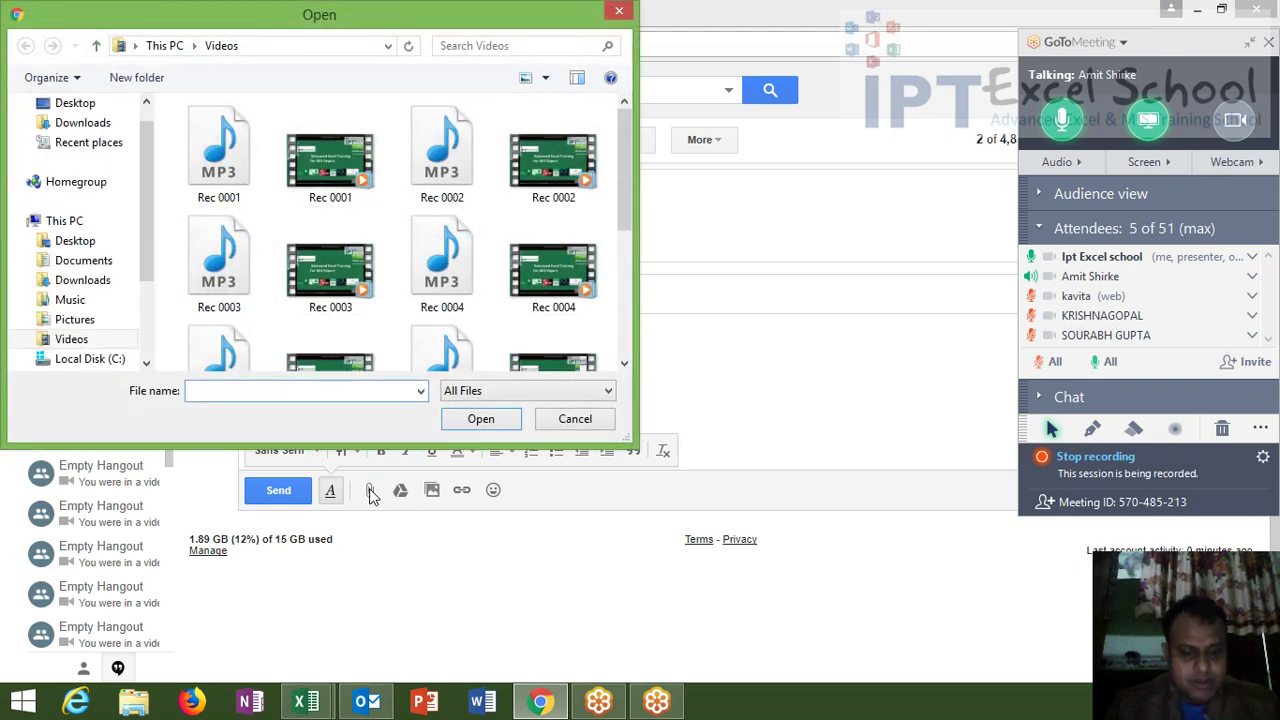
pyautogui.hotkey('ctrl', 'v')
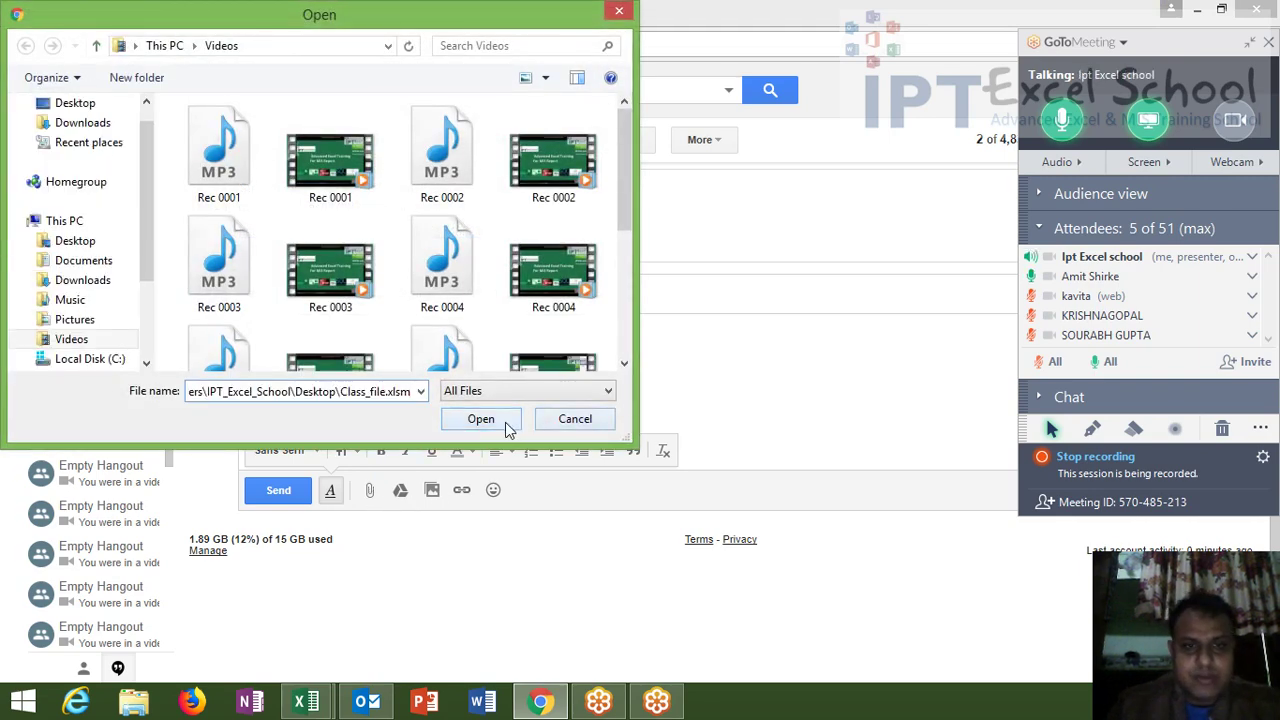
pyautogui.click(506, 424)
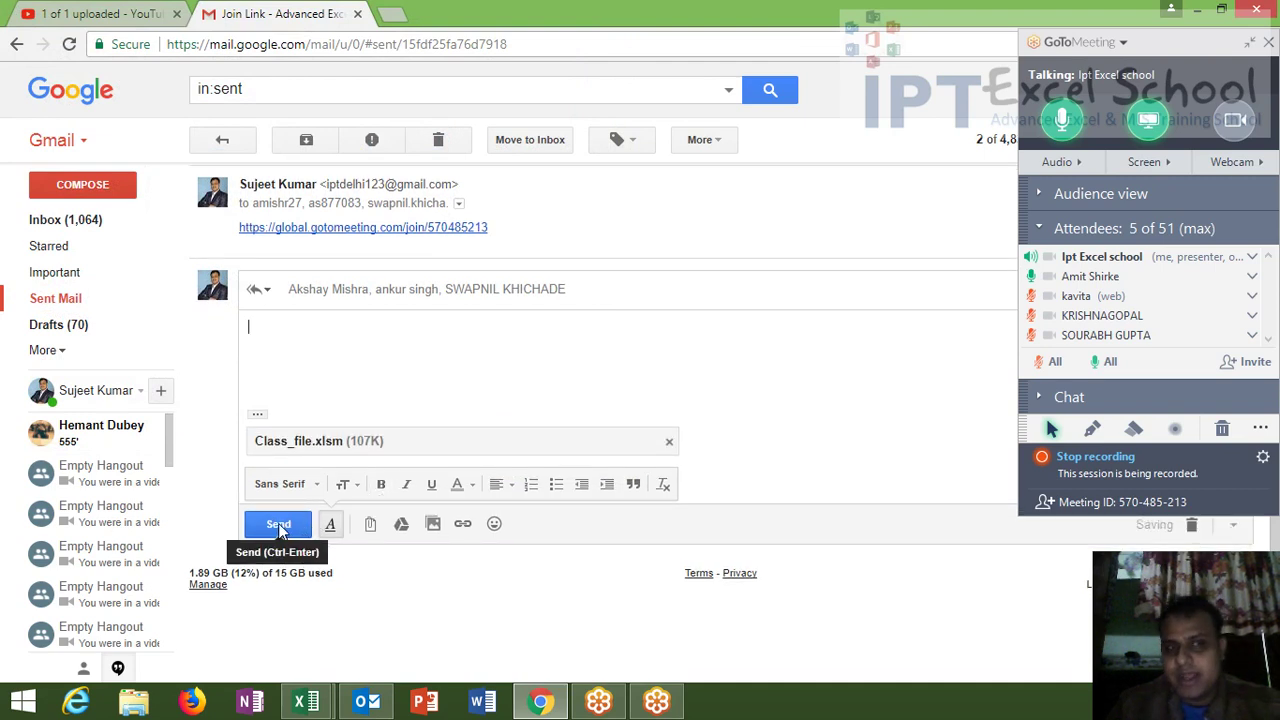
pyautogui.click(279, 530)
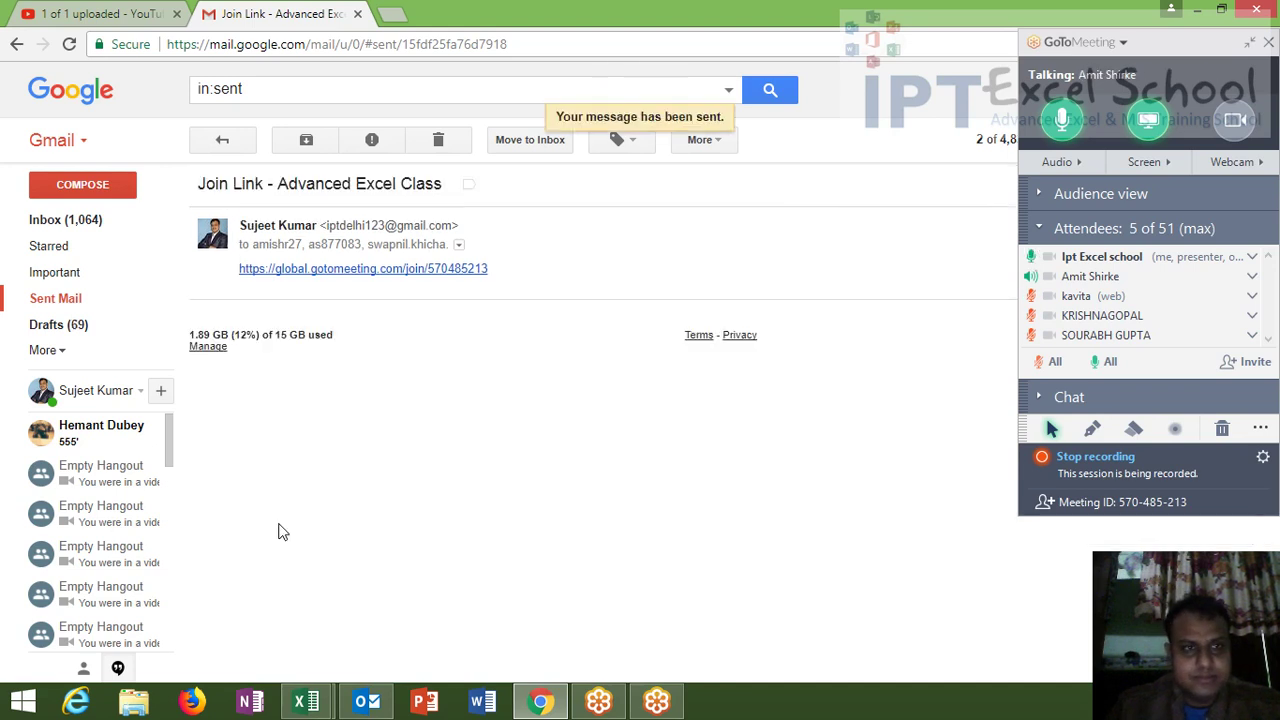
pyautogui.click(85, 222)
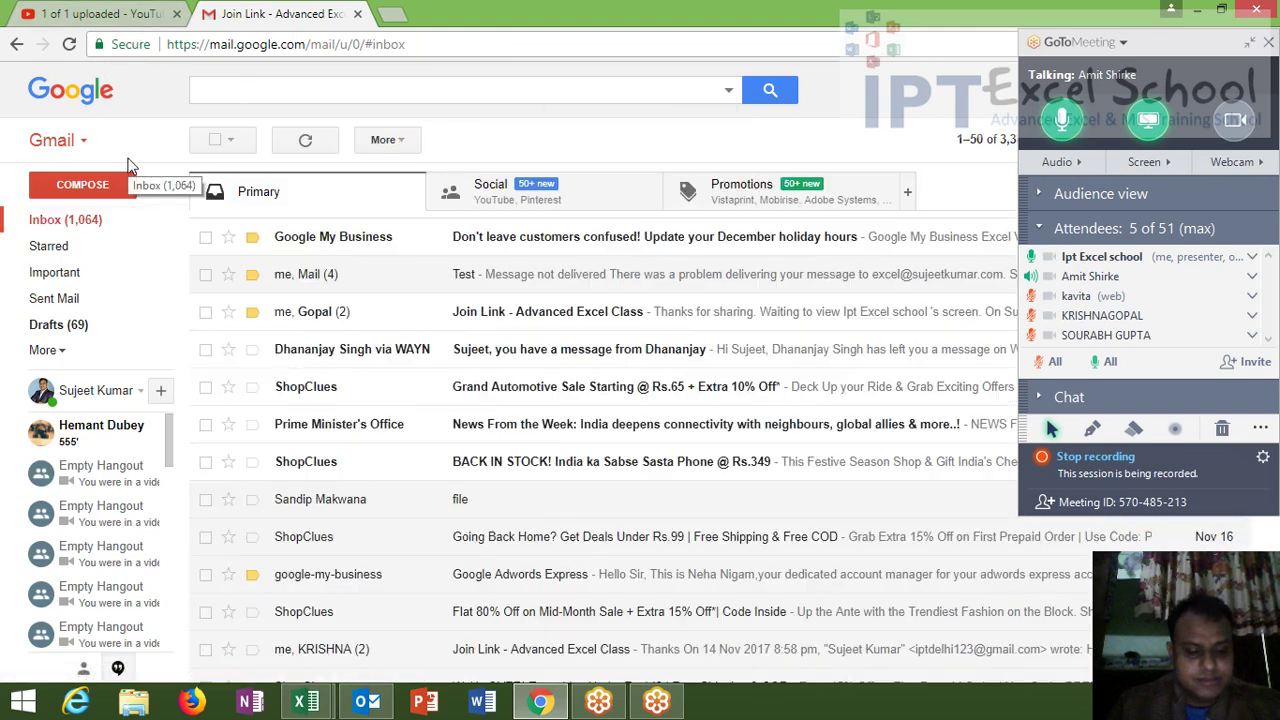
# - Stop the session recording and end the GoToMeeting meeting for all attendees
pyautogui.press('super+d')
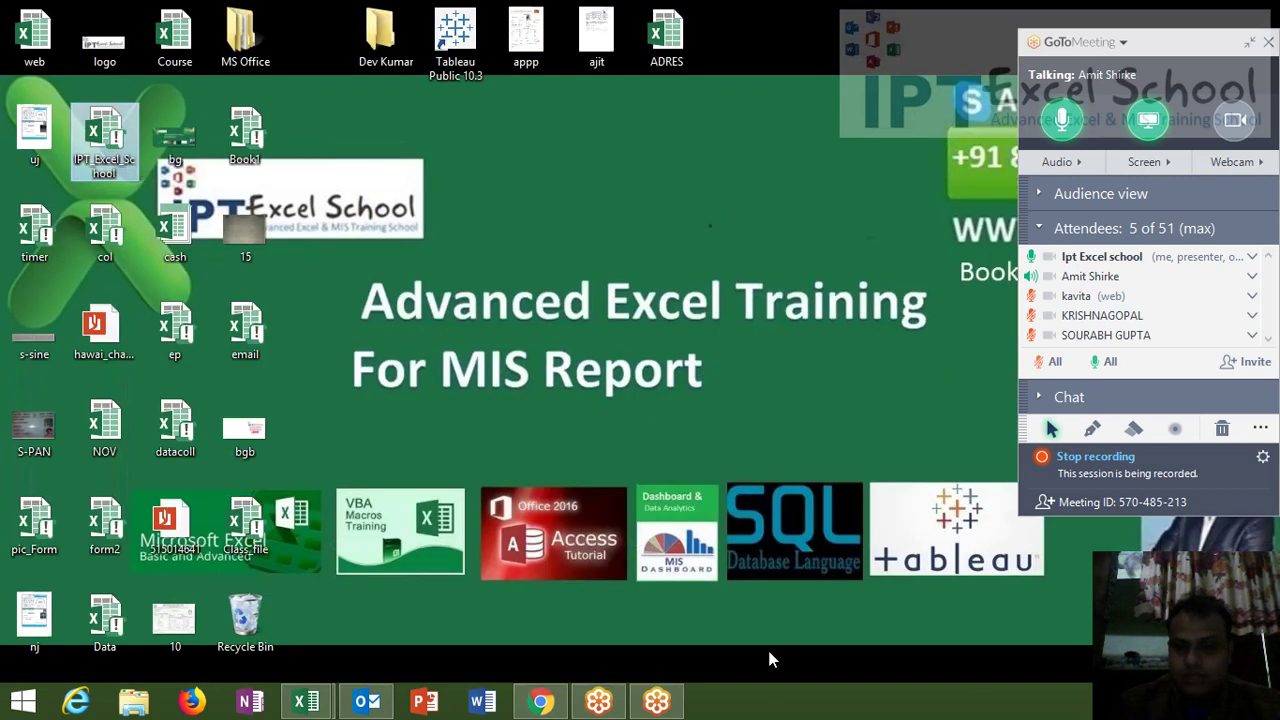
pyautogui.click(1045, 458)
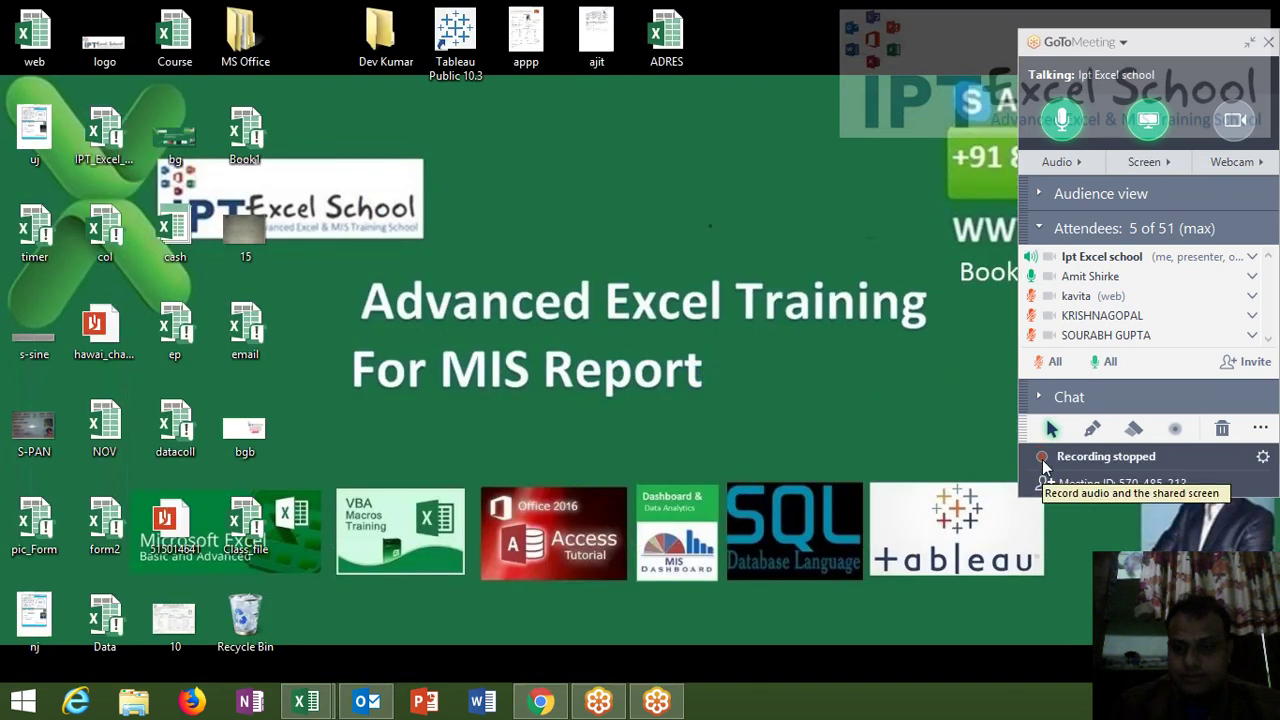
pyautogui.click(1268, 44)
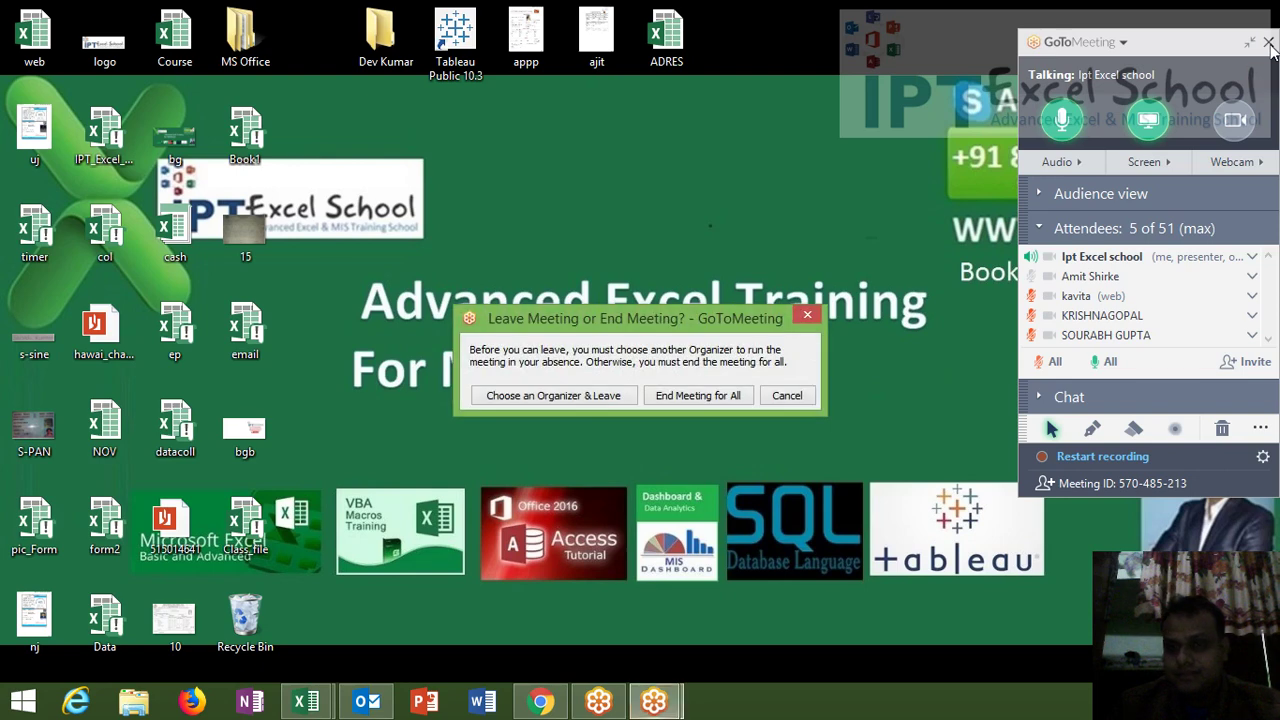
pyautogui.click(738, 398)
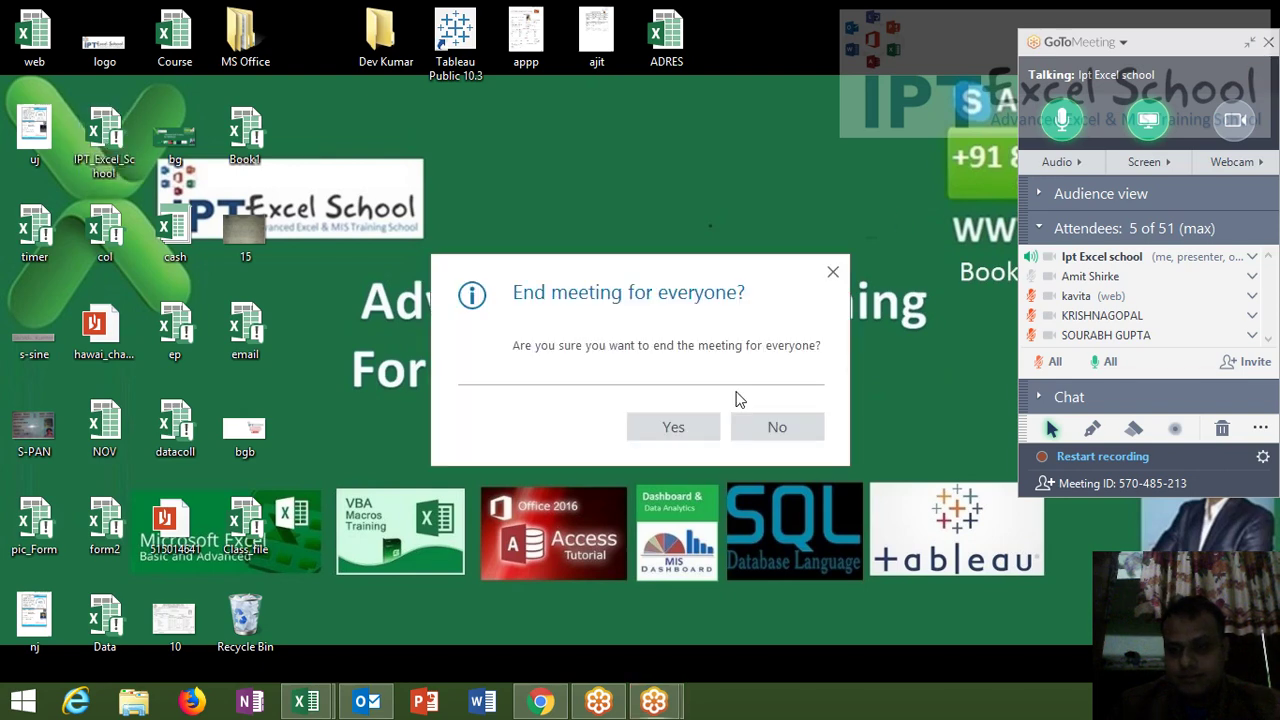
pyautogui.click(697, 431)
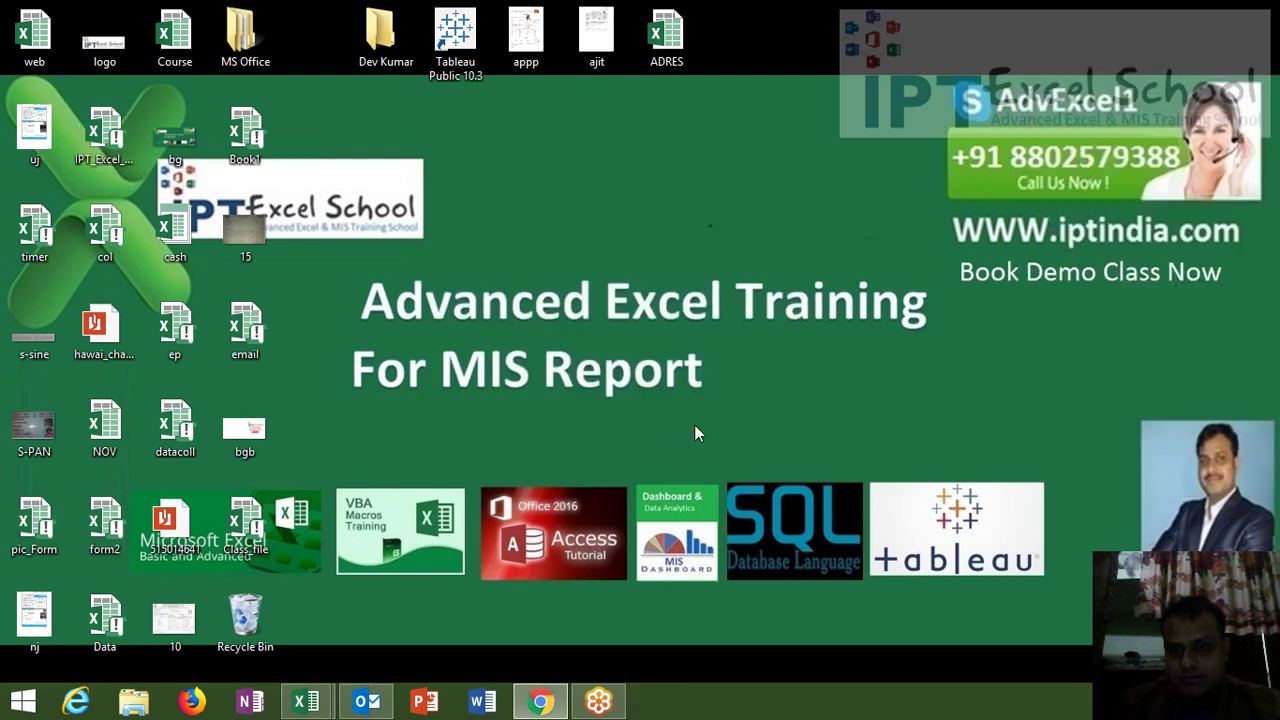
# - Open the ZD Soft Screen Recorder options menu from the hidden tray icons
pyautogui.click(1115, 702)
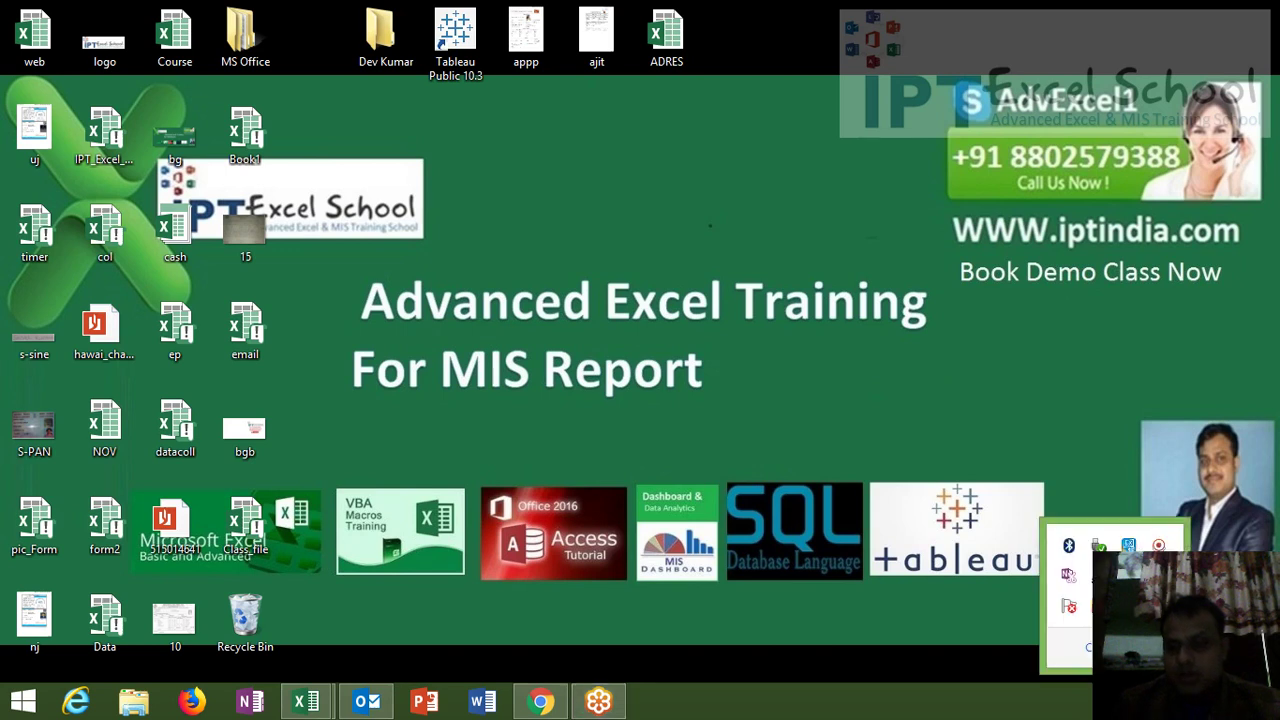
pyautogui.click(957, 384)
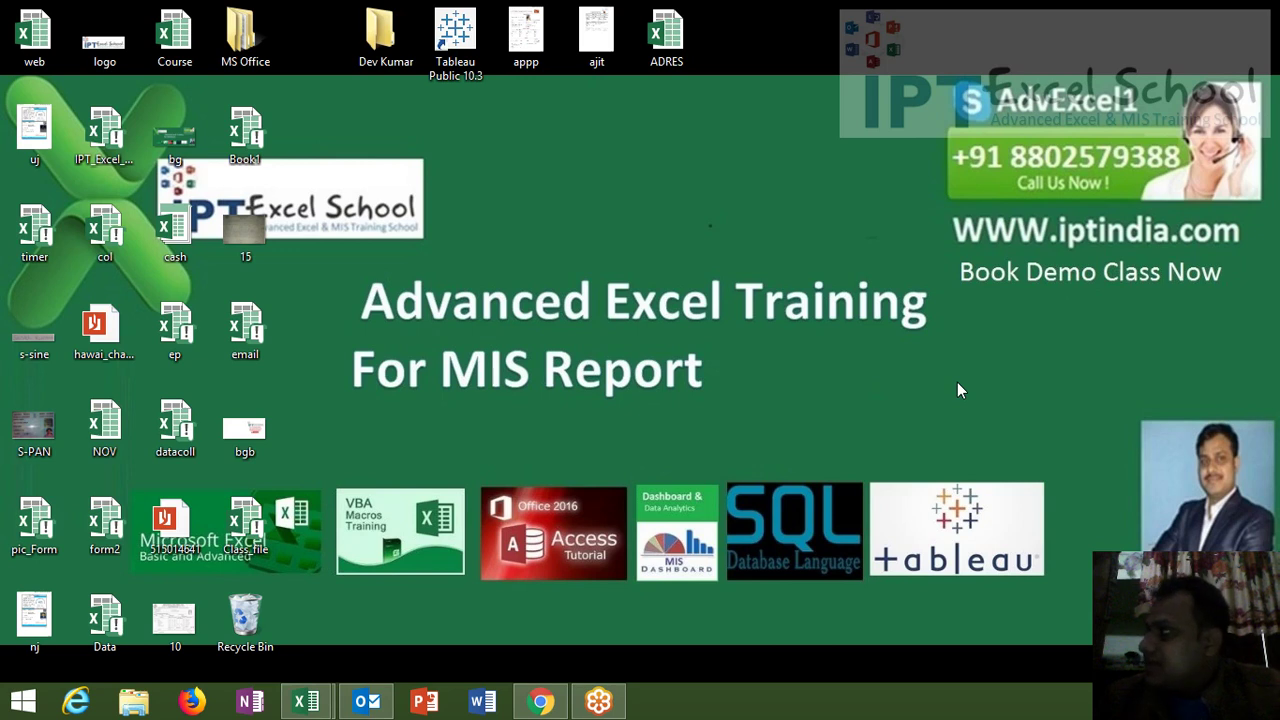
pyautogui.click(1162, 268)
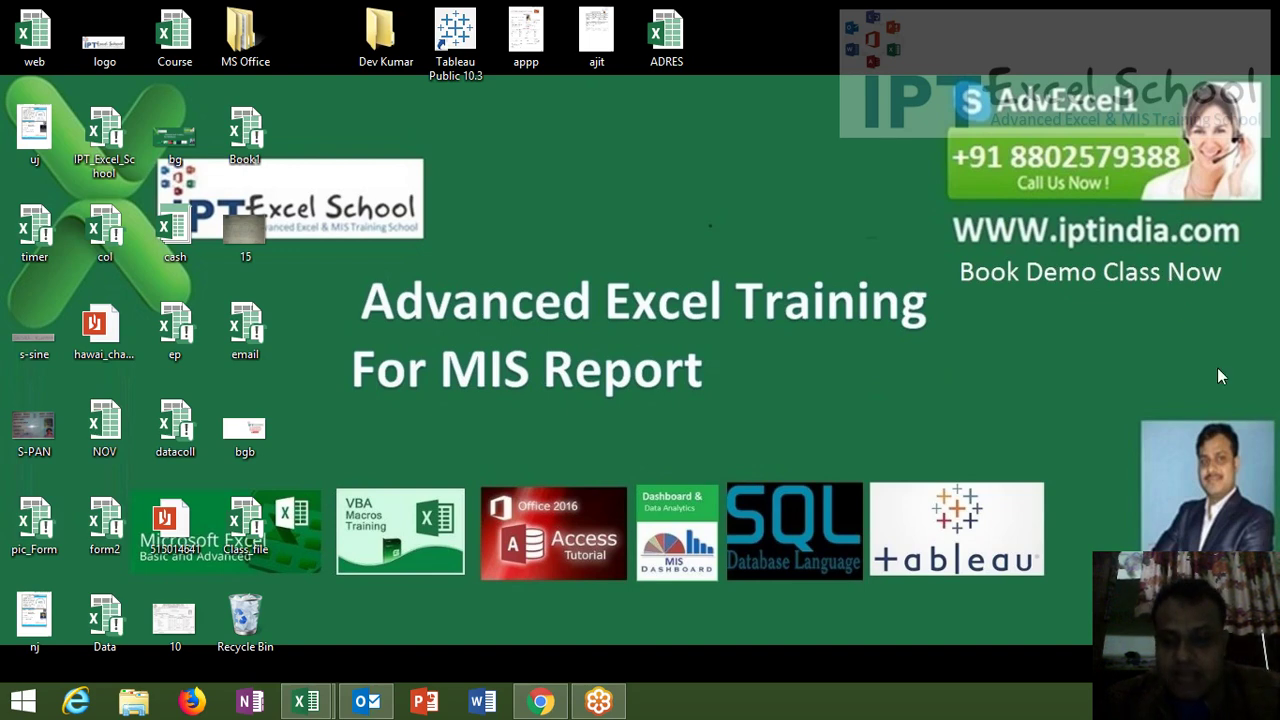
pyautogui.click(1115, 701)
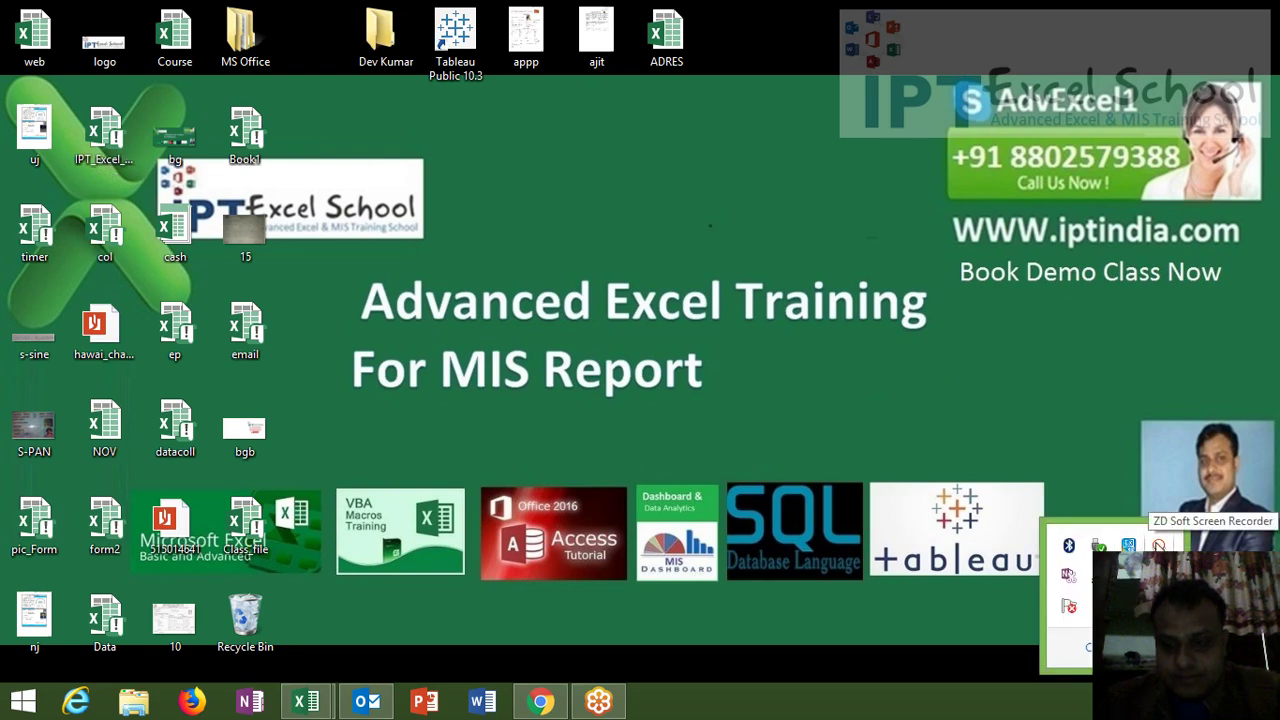
pyautogui.rightClick(1158, 545)
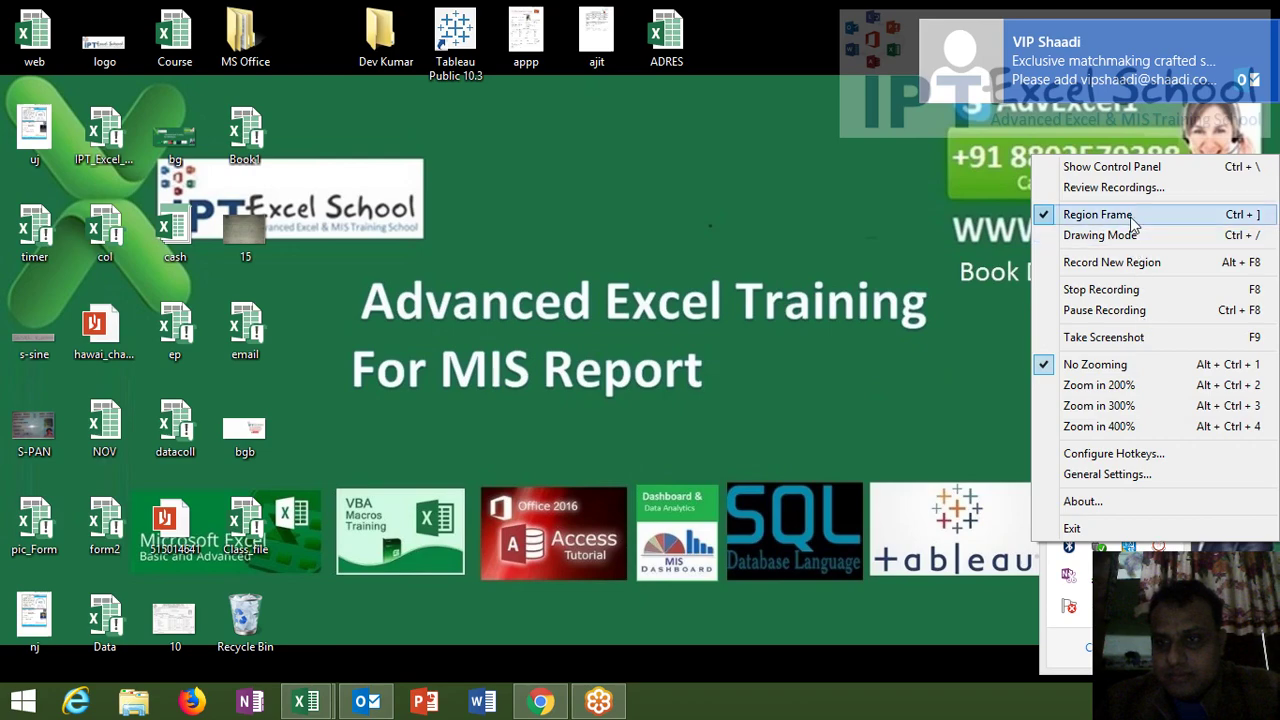